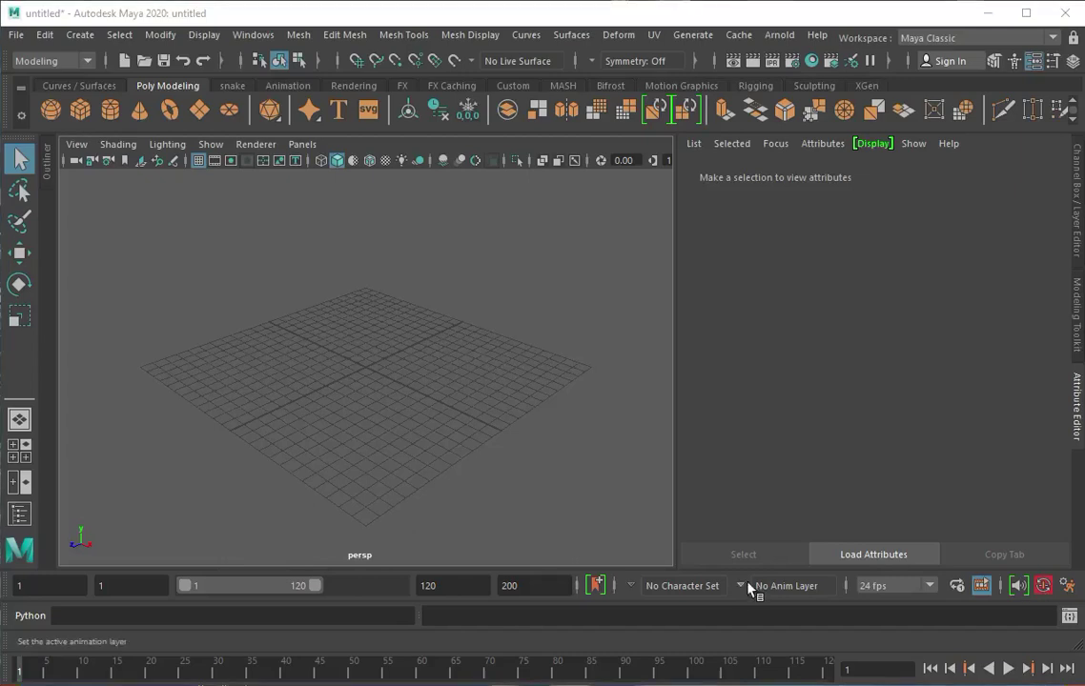
# Step: Create a polygon cylinder with 12 axis subdivisions and scale it flat into a disc
pyautogui.click(102, 122)
pyautogui.press('r')
pyautogui.scroll(3, 359, 445)
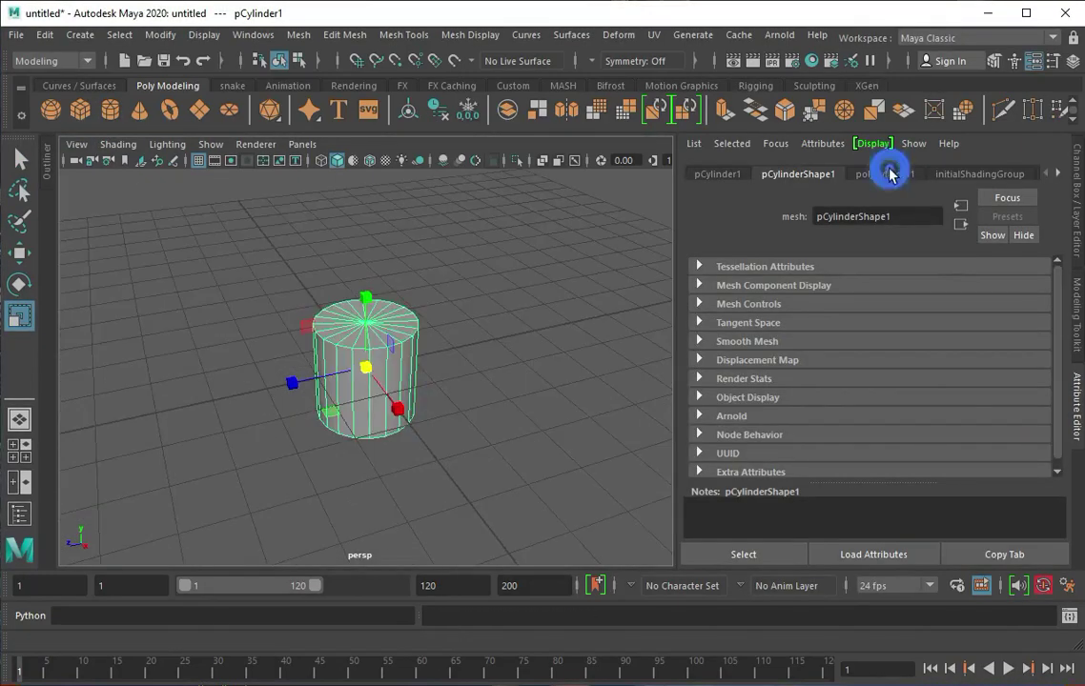
pyautogui.click(884, 174)
pyautogui.doubleClick(847, 324)
pyautogui.write('12')
pyautogui.press('Return')
pyautogui.moveTo(366, 297); pyautogui.dragTo(368, 308)
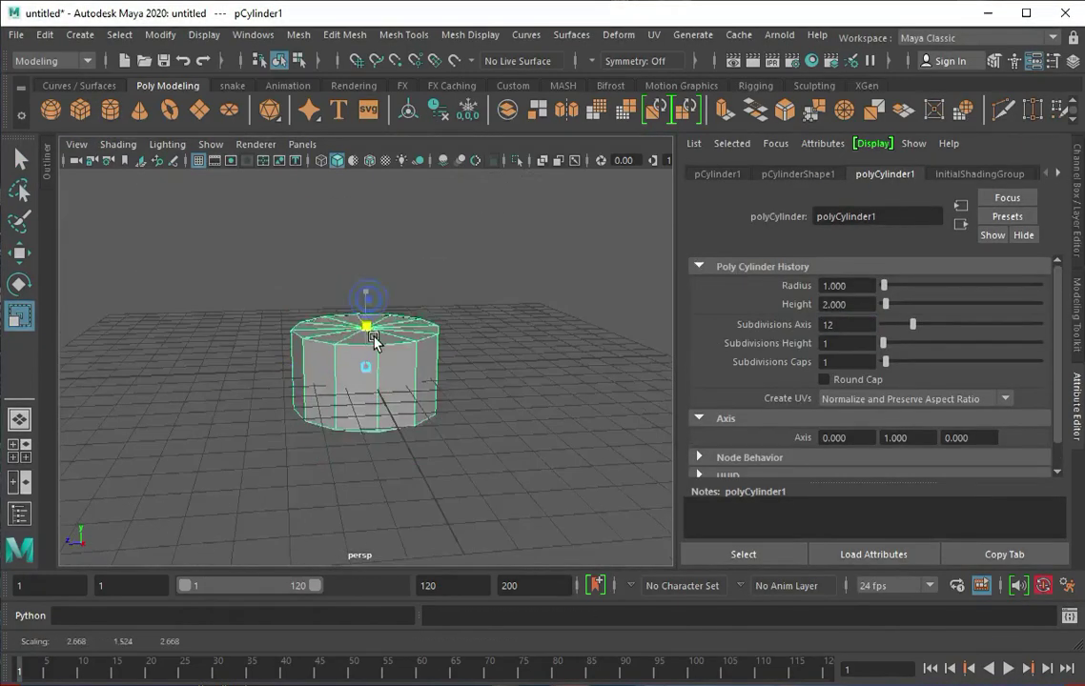
pyautogui.click(1068, 398)
# Step: From the top view, select the disc's top faces and extrude them inward into an inner ring
pyautogui.keyDown('alt'); pyautogui.keyDown('shift'); pyautogui.moveTo(477, 410); pyautogui.dragTo(285, 225); pyautogui.keyUp('shift'); pyautogui.keyUp('alt')
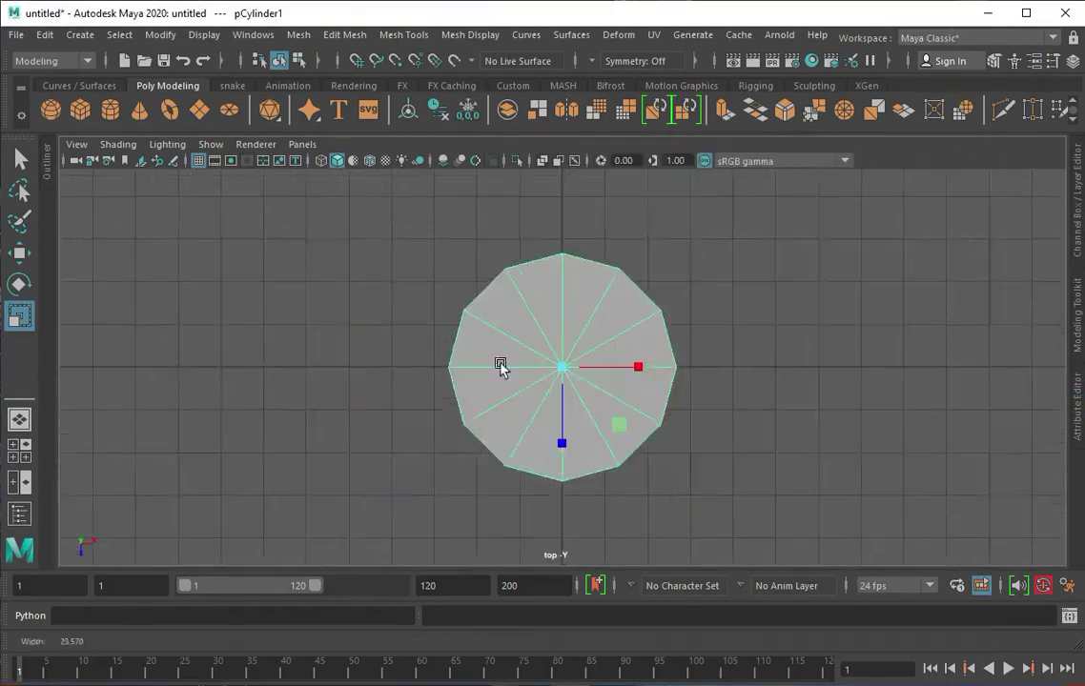
pyautogui.moveTo(438, 419)
pyautogui.mouseDown(button='right')
pyautogui.moveTo(436, 351)
pyautogui.moveTo(424, 400)
pyautogui.mouseUp(button='right')
pyautogui.click(471, 385)
pyautogui.moveTo(547, 332)
pyautogui.keyDown('alt'); pyautogui.mouseDown()
pyautogui.moveTo(685, 375)
pyautogui.moveTo(501, 293)
pyautogui.moveTo(508, 392)
pyautogui.mouseUp(); pyautogui.keyUp('alt')
pyautogui.hotkey('ctrl', 'e')
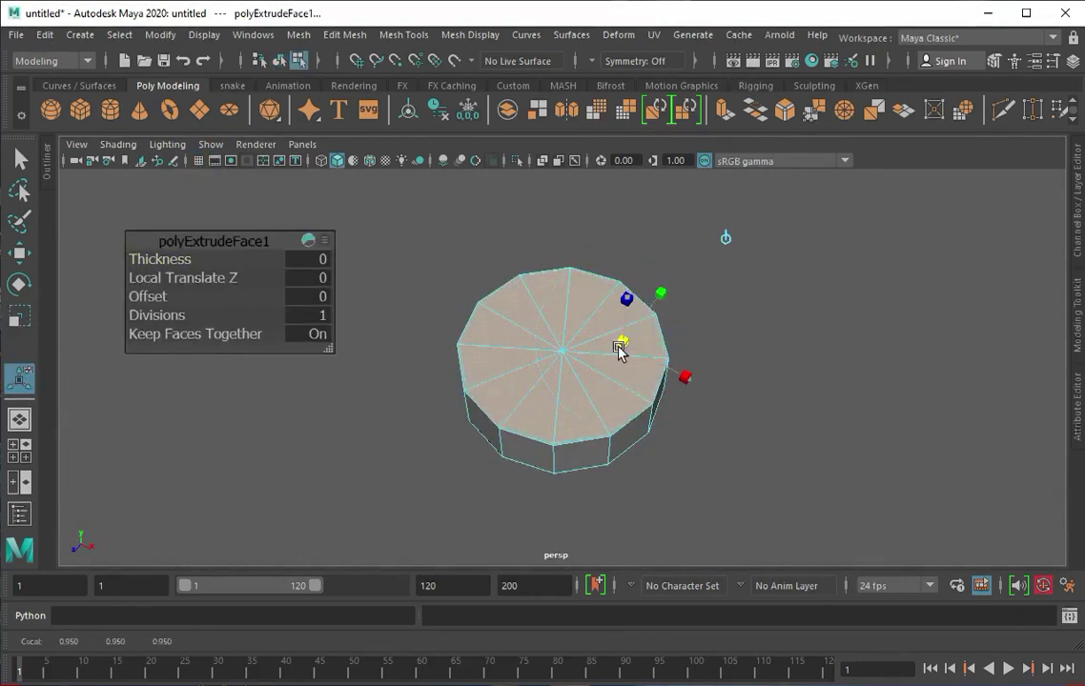
pyautogui.press('q')
pyautogui.press('space')
pyautogui.press('space')
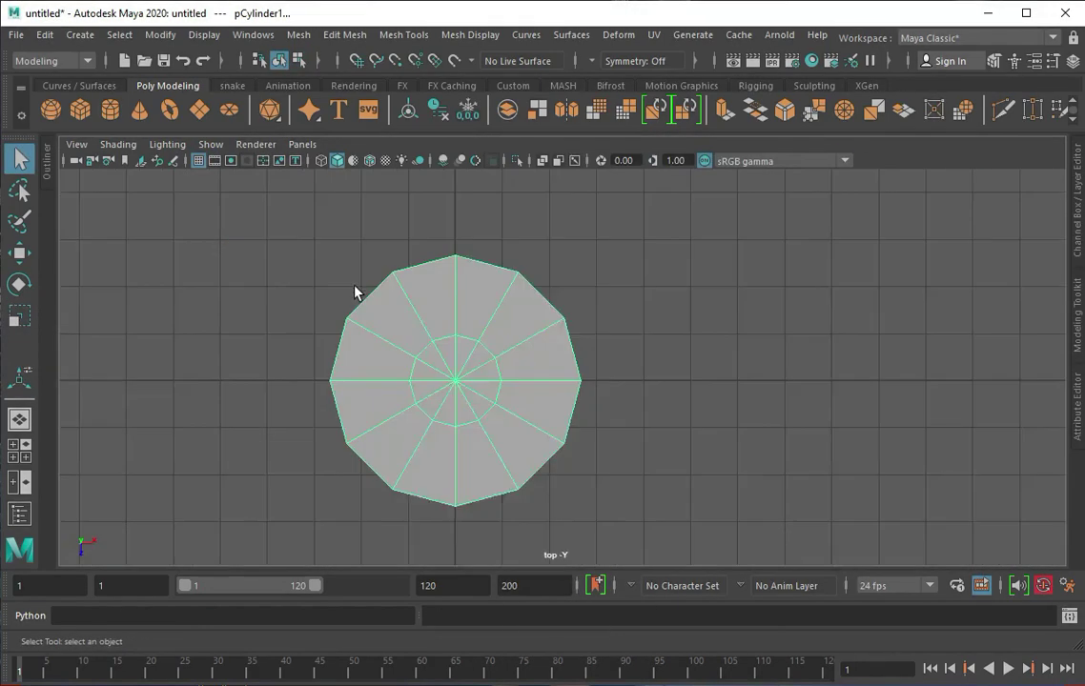
# Step: Scale and move the outer vertices into a figure-eight guitar outline
pyautogui.press('r')
pyautogui.moveTo(534, 391)
pyautogui.mouseDown()
pyautogui.moveTo(613, 394)
pyautogui.moveTo(464, 391)
pyautogui.mouseUp()
pyautogui.press('w')
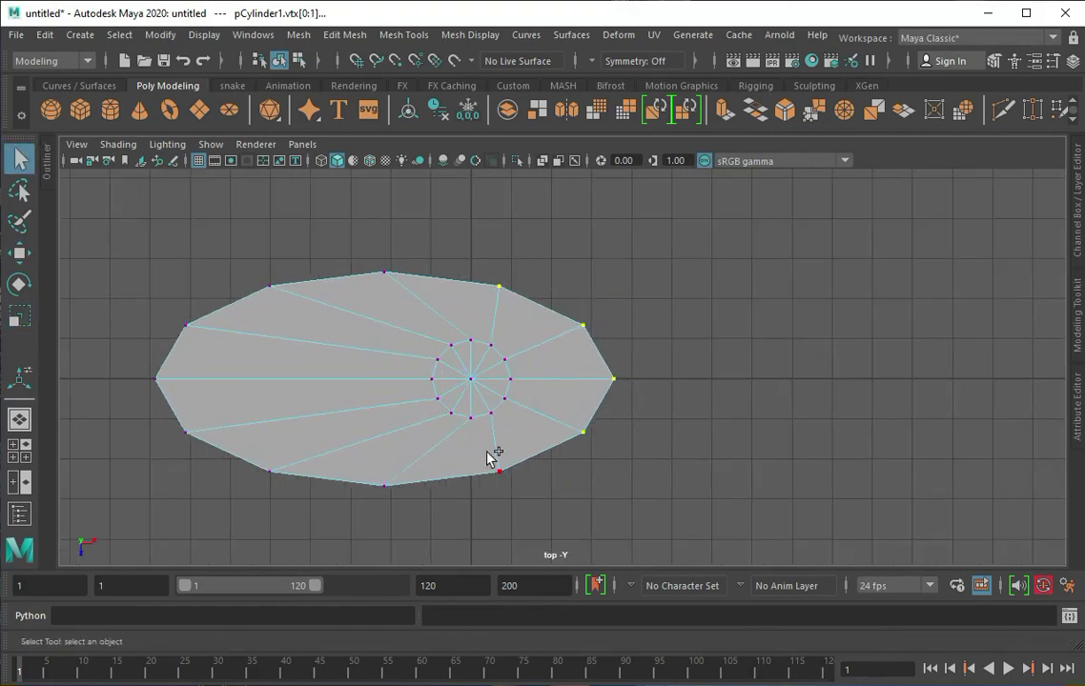
pyautogui.moveTo(557, 455); pyautogui.dragTo(562, 491)
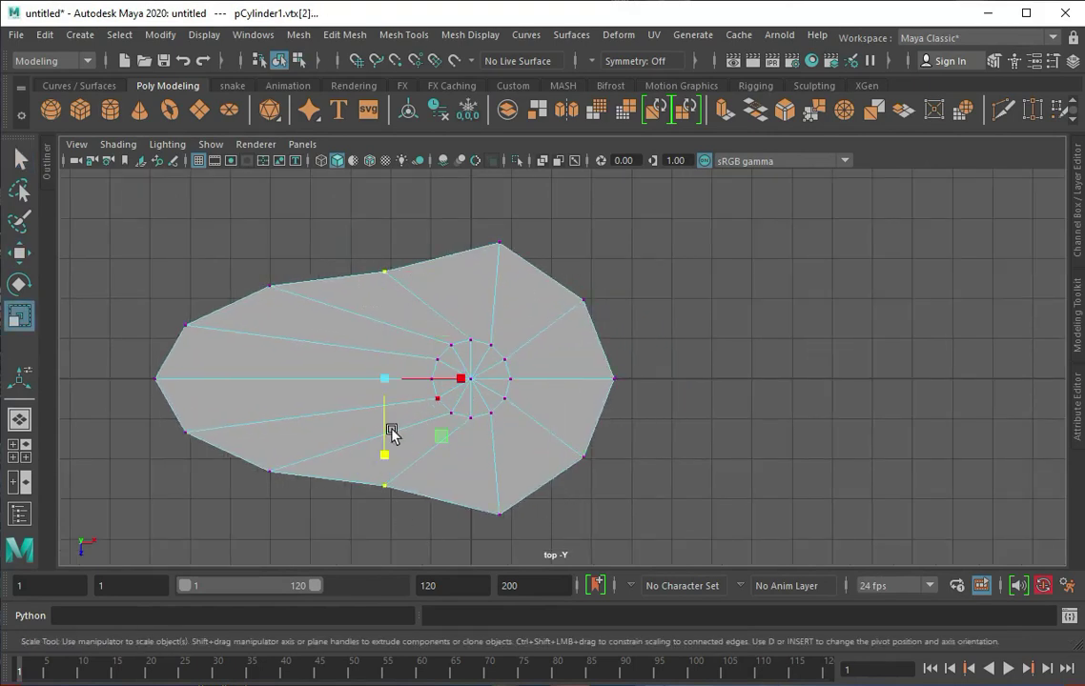
pyautogui.press('w')
pyautogui.moveTo(448, 379); pyautogui.dragTo(475, 391)
pyautogui.press('r')
pyautogui.moveTo(213, 479); pyautogui.dragTo(216, 505)
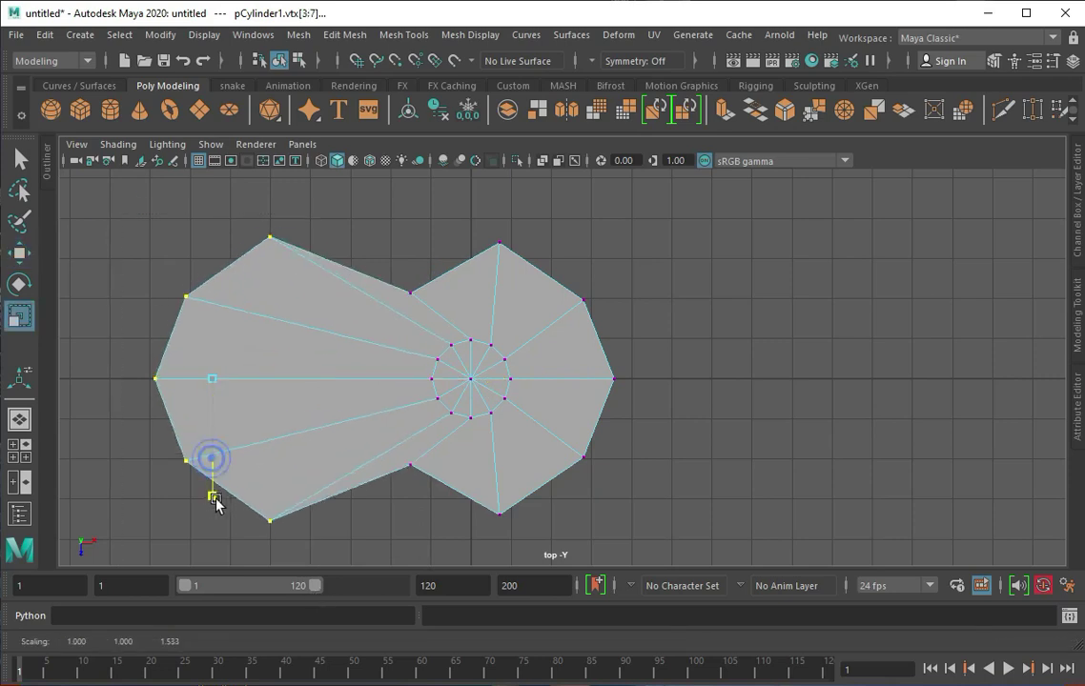
# Step: Inspect the body in perspective and start a bevel on it
pyautogui.moveTo(520, 385)
pyautogui.keyDown('alt'); pyautogui.mouseDown()
pyautogui.moveTo(644, 267)
pyautogui.moveTo(692, 376)
pyautogui.moveTo(509, 321)
pyautogui.moveTo(469, 281)
pyautogui.mouseUp(); pyautogui.keyUp('alt')
pyautogui.press('F8')
pyautogui.press('r')
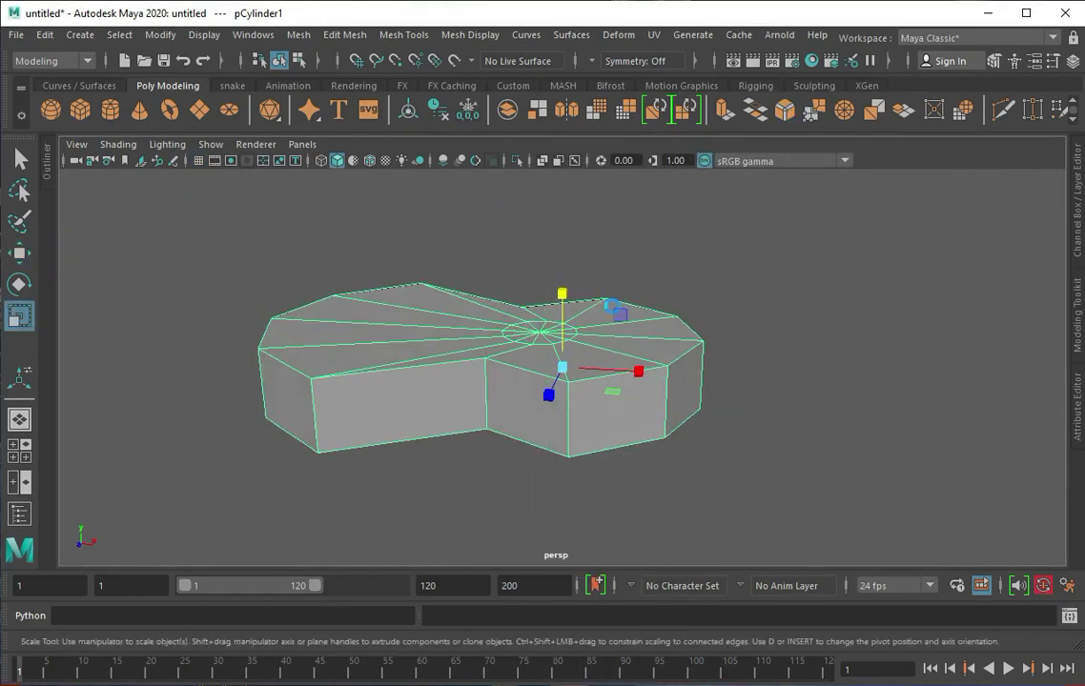
pyautogui.hotkey('ctrl', 'b')
pyautogui.keyDown('alt'); pyautogui.moveTo(496, 362); pyautogui.dragTo(559, 379); pyautogui.keyUp('alt')
# Step: Undo the first bevel, extrude the faces, and bevel the top outline edges at fraction 0.1
pyautogui.hotkey('ctrl', 'z')
pyautogui.hotkey('ctrl', 'e')
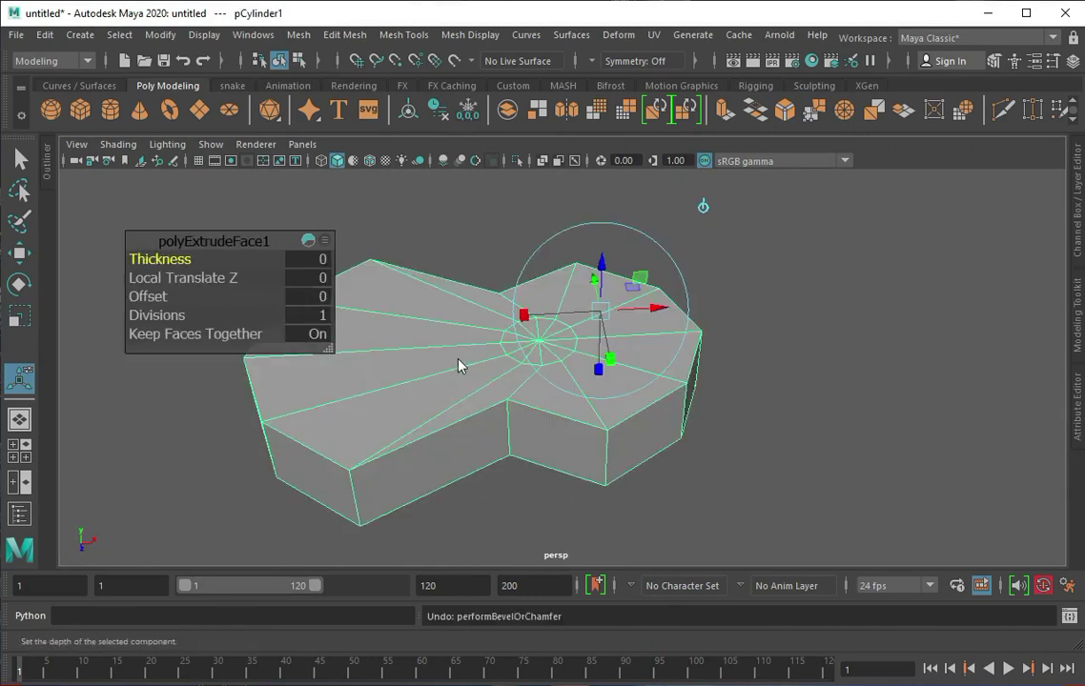
pyautogui.press('q')
pyautogui.hotkey('ctrl', 'b')
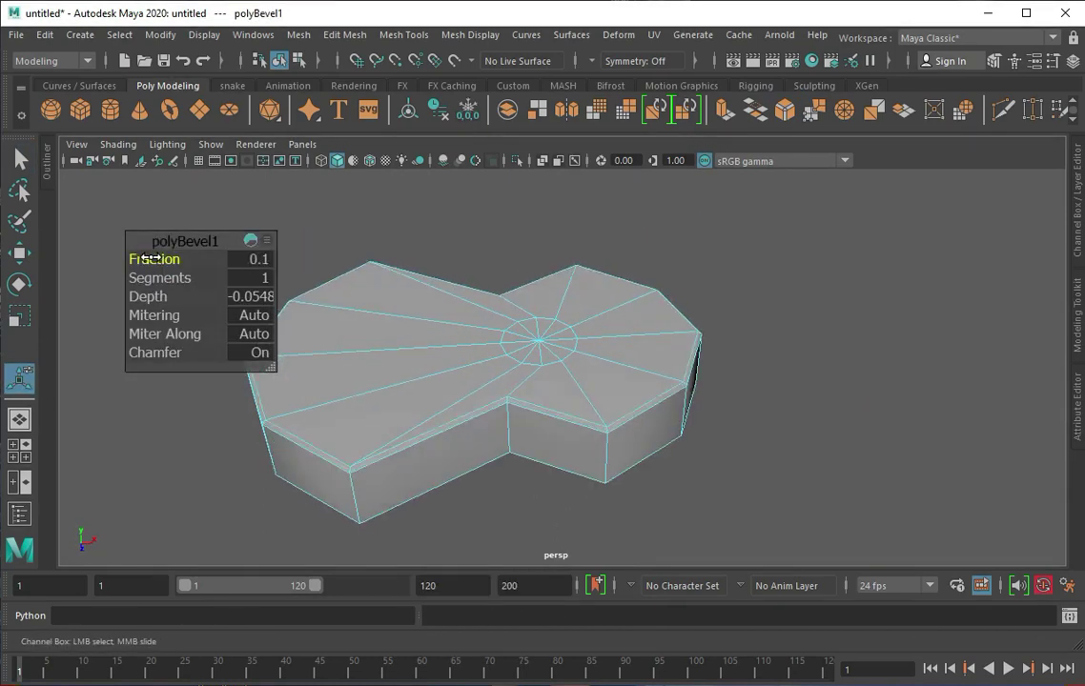
pyautogui.moveTo(176, 259); pyautogui.dragTo(170, 255)
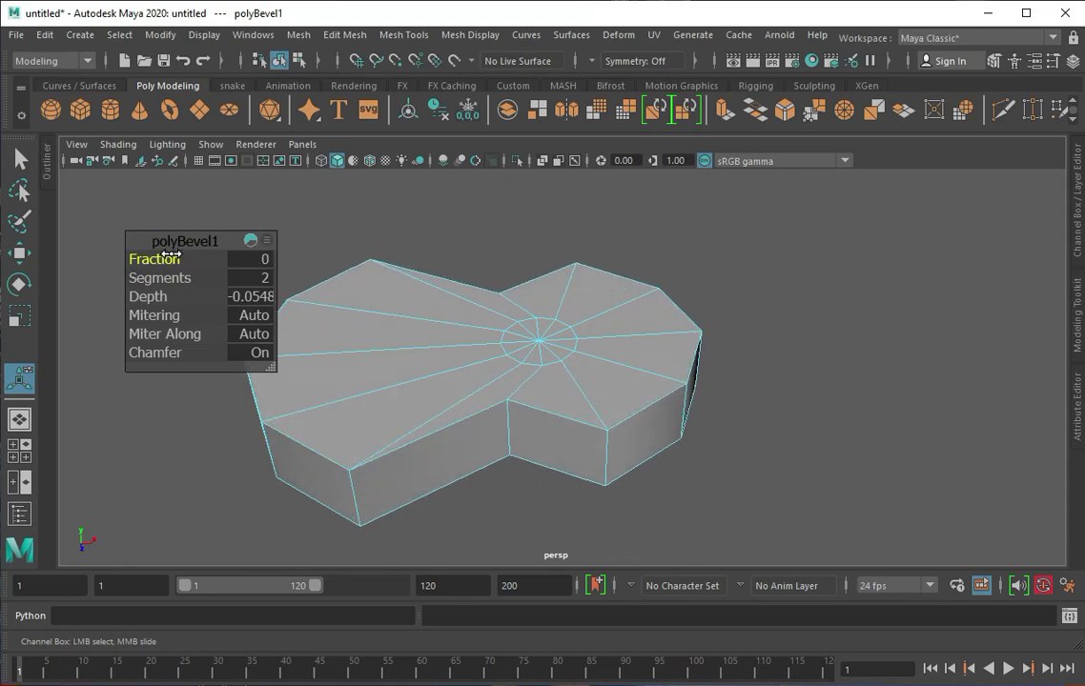
pyautogui.write('0.1')
pyautogui.press('Return')
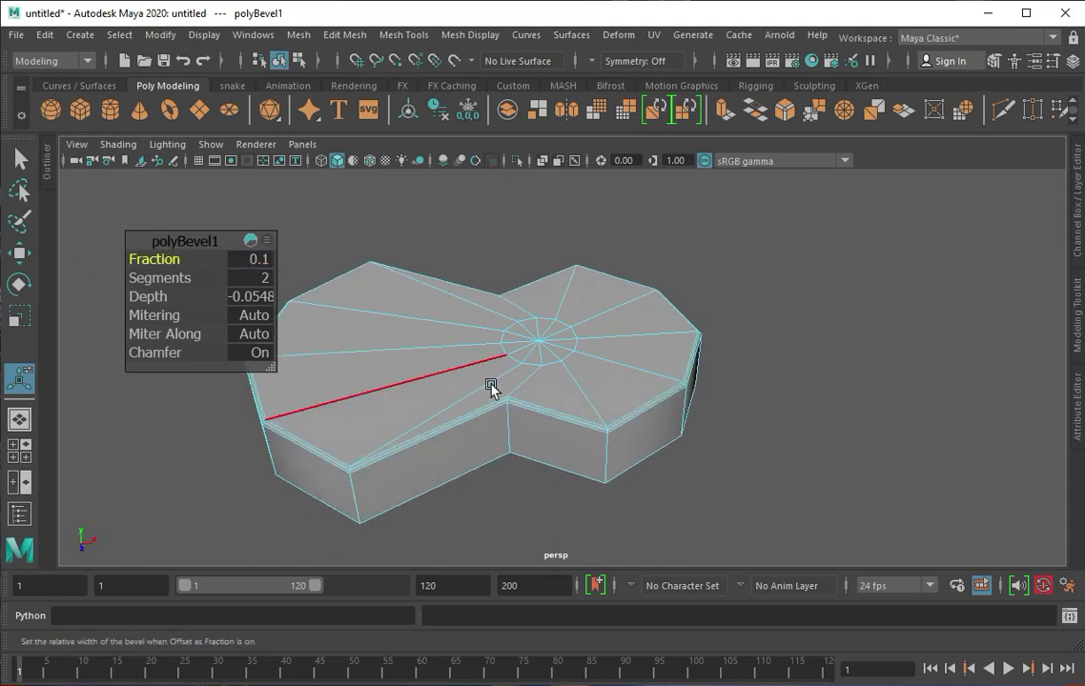
# Step: Preview the body smoothed and select the left lobe's vertices in the top view
pyautogui.press('3')
pyautogui.keyDown('alt'); pyautogui.moveTo(605, 273); pyautogui.dragTo(593, 401); pyautogui.keyUp('alt')
pyautogui.press('space')
pyautogui.press('space')
pyautogui.press('F9')
pyautogui.moveTo(172, 207); pyautogui.dragTo(367, 571)
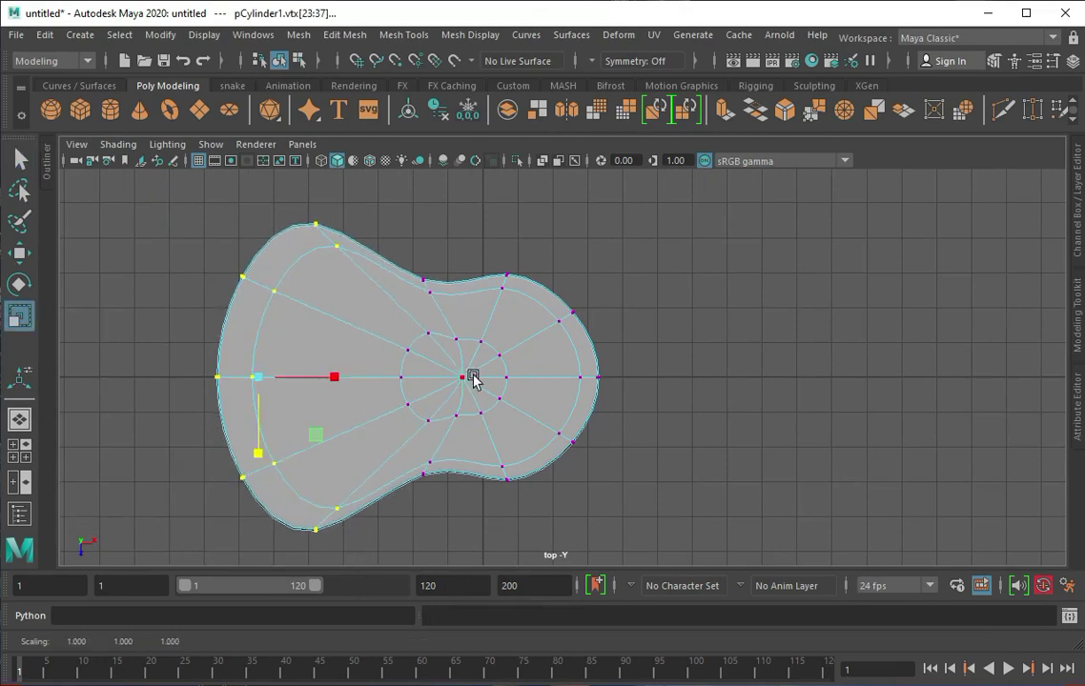
pyautogui.press('space')
pyautogui.press('space')
pyautogui.moveTo(576, 266)
pyautogui.keyDown('alt'); pyautogui.mouseDown()
pyautogui.moveTo(460, 562)
pyautogui.moveTo(451, 537)
pyautogui.mouseUp(); pyautogui.keyUp('alt')
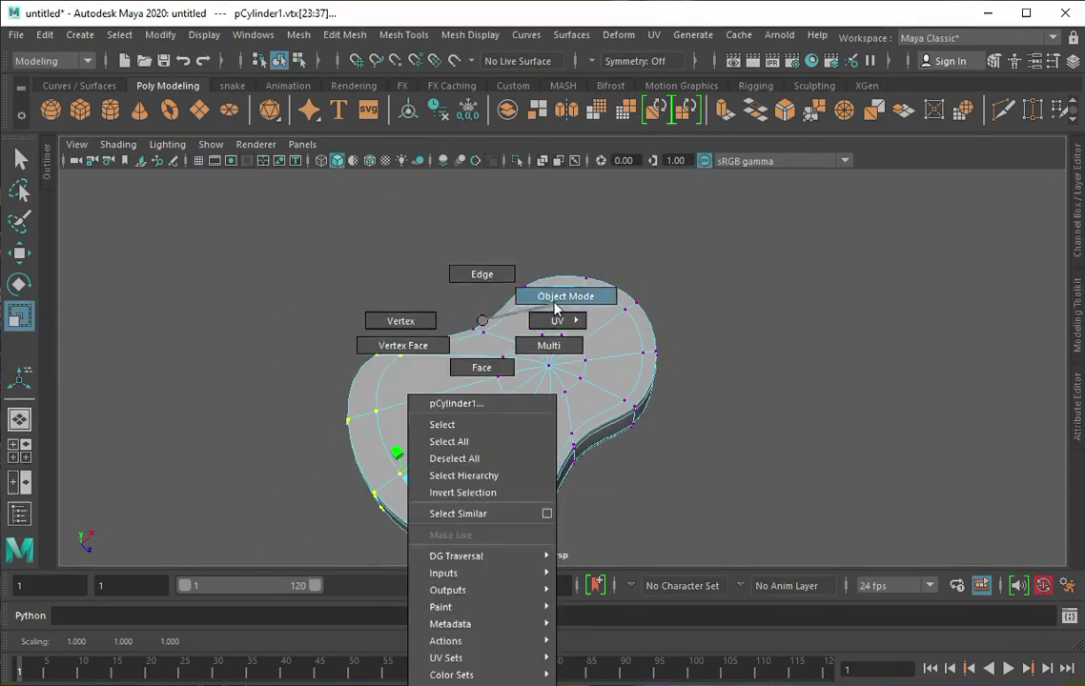
pyautogui.moveTo(481, 319); pyautogui.dragTo(657, 293, button='right')
pyautogui.moveTo(658, 293)
pyautogui.keyDown('alt'); pyautogui.mouseDown()
pyautogui.moveTo(484, 387)
pyautogui.moveTo(580, 444)
pyautogui.moveTo(467, 407)
pyautogui.mouseUp(); pyautogui.keyUp('alt')
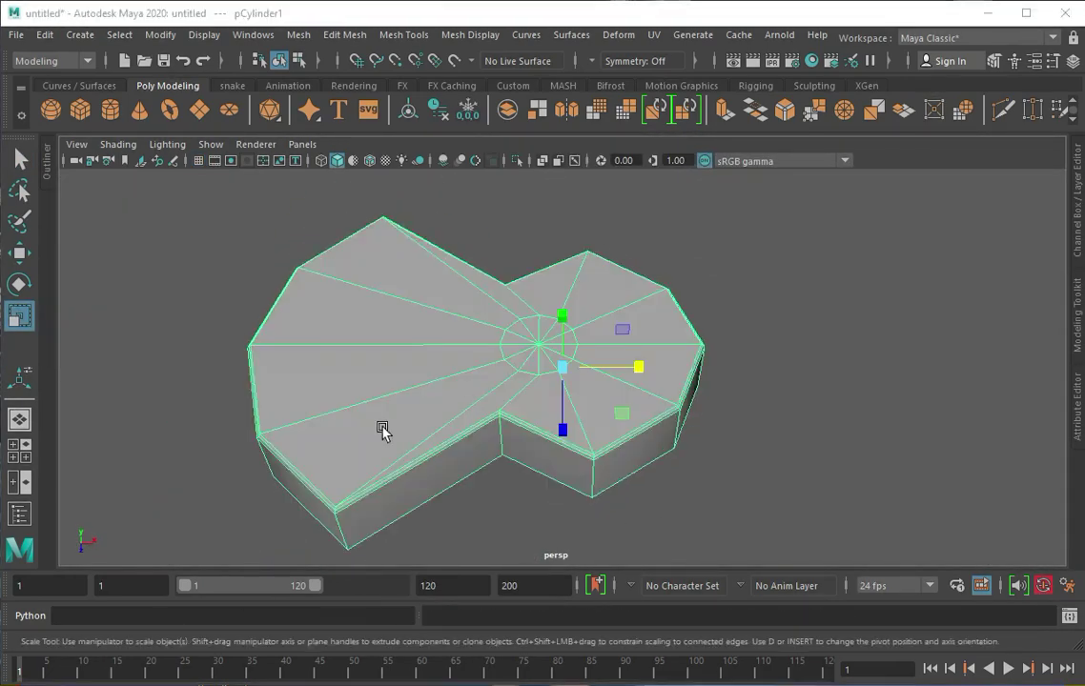
pyautogui.press('space')
pyautogui.press('space')
pyautogui.scroll(2, 472, 384)
# Step: Extrude the centre faces twice and push them down into the body as a soundhole
pyautogui.press('space')
pyautogui.press('space')
pyautogui.hotkey('ctrl', 'F11')
pyautogui.hotkey('ctrl', 'e')
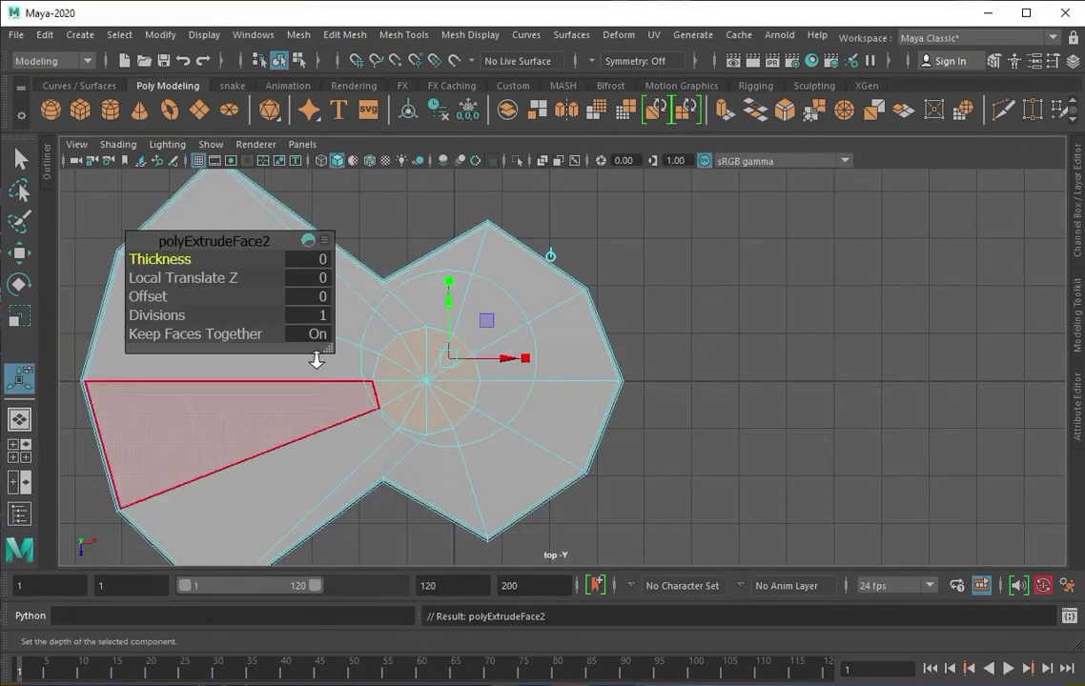
pyautogui.scroll(2, 446, 365)
pyautogui.press('space')
pyautogui.press('space')
pyautogui.scroll(-3, 551, 331)
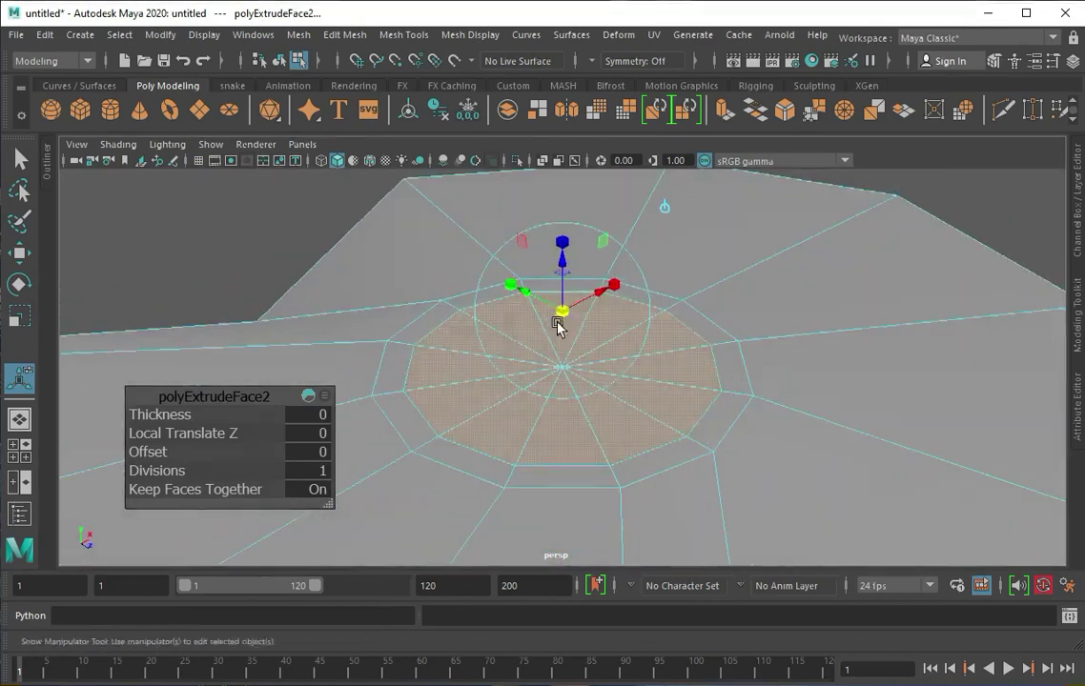
pyautogui.hotkey('ctrl', 'e')
pyautogui.moveTo(567, 293)
pyautogui.mouseDown()
pyautogui.moveTo(539, 380)
pyautogui.moveTo(532, 362)
pyautogui.moveTo(566, 399)
pyautogui.mouseUp()
# Step: Bevel the soundhole's rim edge loop with a 0.1 fraction
pyautogui.press('4')
pyautogui.press('5')
pyautogui.press('q')
pyautogui.click(574, 308)
pyautogui.hotkey('ctrl', 'b')
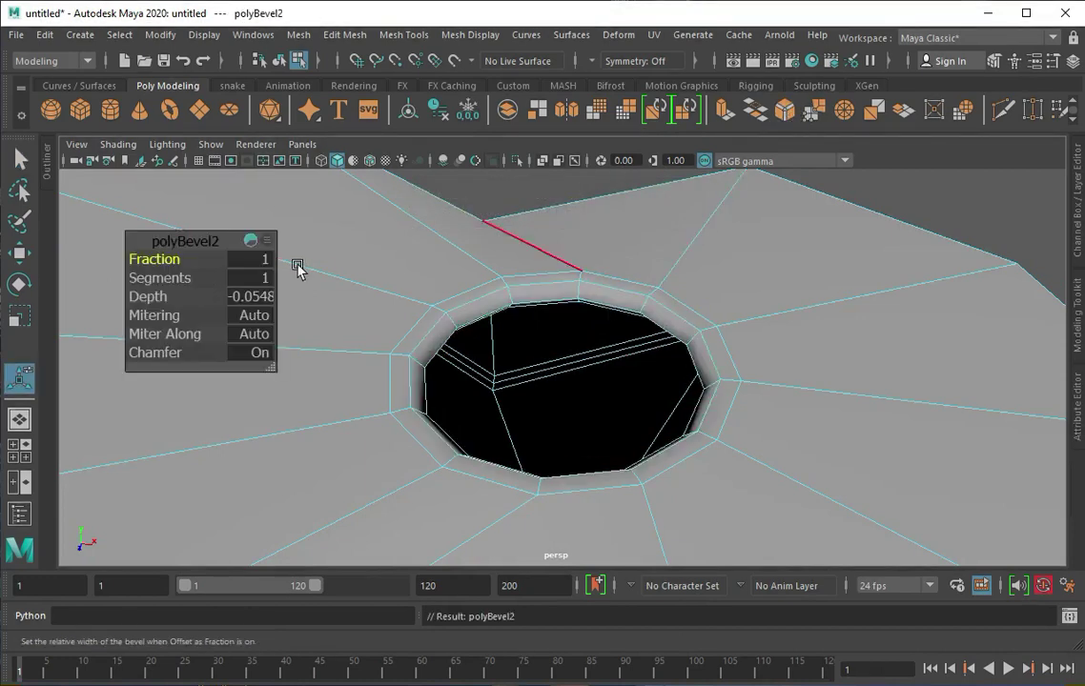
pyautogui.moveTo(167, 256); pyautogui.dragTo(143, 255)
pyautogui.click(561, 219)
pyautogui.keyDown('alt'); pyautogui.moveTo(561, 218); pyautogui.dragTo(640, 368); pyautogui.keyUp('alt')
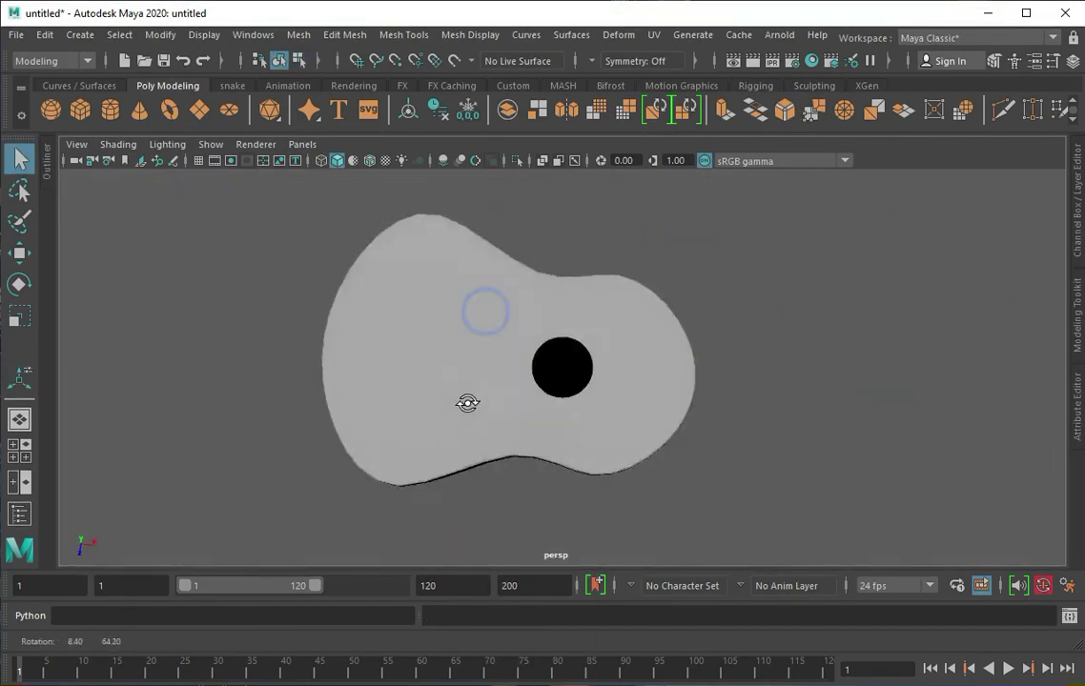
# Step: In the top view, select and adjust the body's outline vertices, then preview smoothed
pyautogui.click(641, 368)
pyautogui.press('F9')
pyautogui.press('space')
pyautogui.press('space')
pyautogui.moveTo(576, 336); pyautogui.dragTo(711, 420)
pyautogui.scroll(-1, 300, 254)
pyautogui.scroll(-1, 301, 254)
pyautogui.click(308, 212)
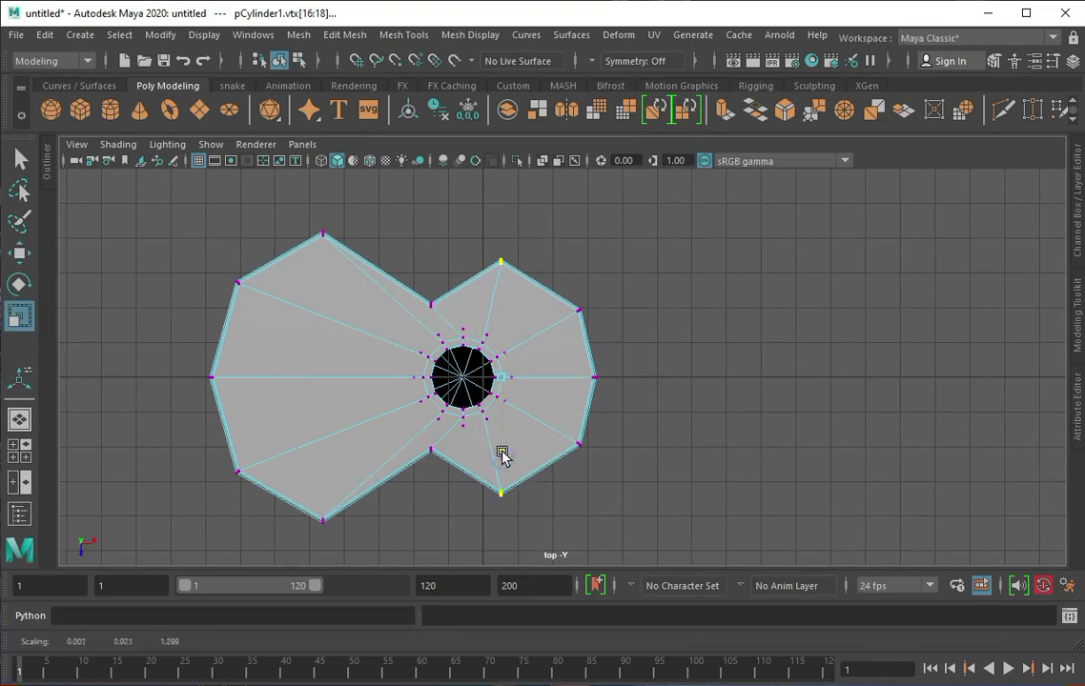
pyautogui.press('3')
# Step: Orbit and zoom in perspective to inspect the refined body and soundhole
pyautogui.press('q')
pyautogui.press('space')
pyautogui.press('space')
pyautogui.press('F8')
pyautogui.keyDown('alt'); pyautogui.moveTo(687, 275); pyautogui.dragTo(489, 395); pyautogui.keyUp('alt')
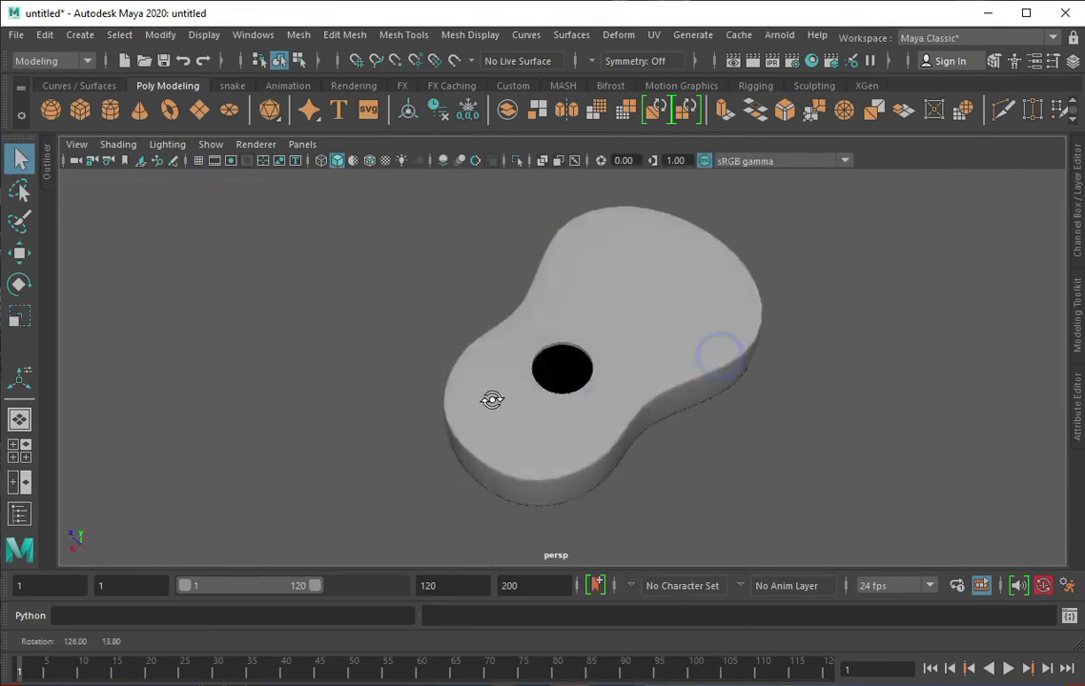
pyautogui.keyDown('alt'); pyautogui.moveTo(489, 395); pyautogui.dragTo(535, 440, button='right'); pyautogui.keyUp('alt')
pyautogui.click(535, 441)
pyautogui.keyDown('alt'); pyautogui.moveTo(535, 440); pyautogui.dragTo(387, 324); pyautogui.keyUp('alt')
pyautogui.keyDown('alt'); pyautogui.moveTo(387, 324); pyautogui.dragTo(520, 440, button='right'); pyautogui.keyUp('alt')
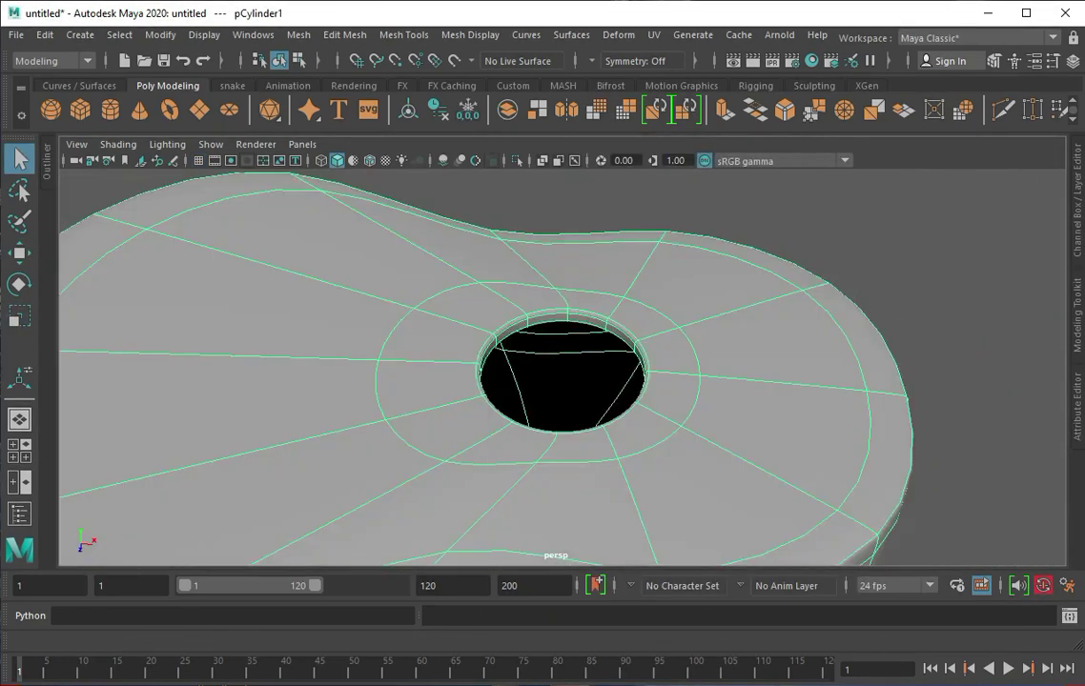
pyautogui.keyDown('alt'); pyautogui.moveTo(515, 445); pyautogui.dragTo(566, 508); pyautogui.keyUp('alt')
pyautogui.click(400, 34)
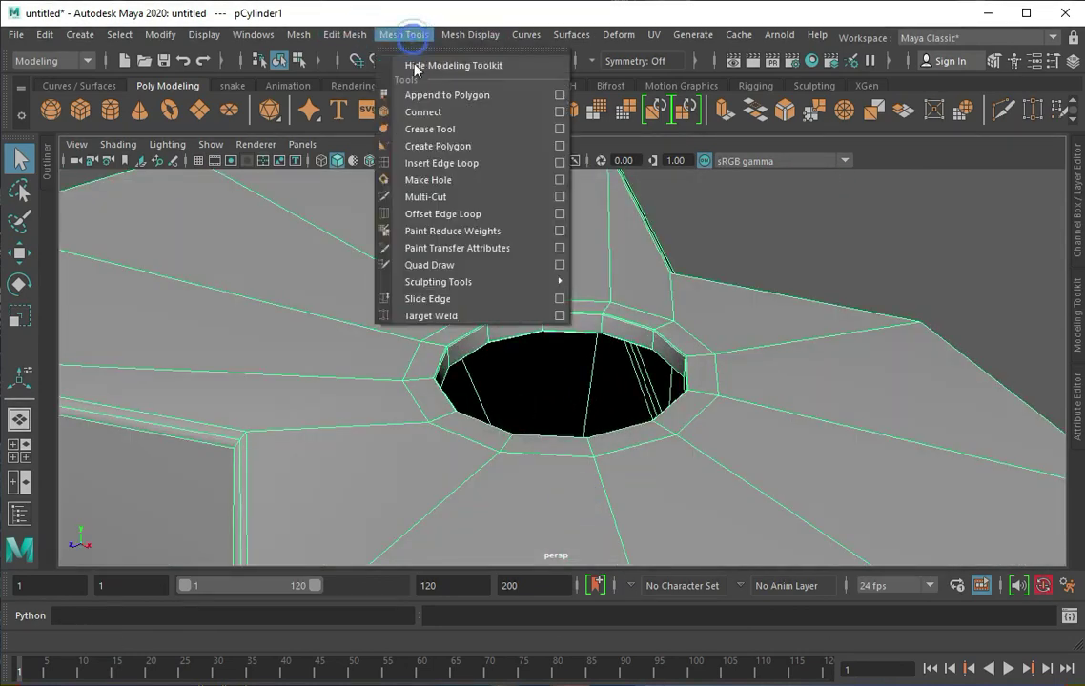
# Step: Insert an edge loop around the soundhole
pyautogui.click(448, 143)
pyautogui.keyDown('alt'); pyautogui.moveTo(465, 315); pyautogui.dragTo(745, 261); pyautogui.keyUp('alt')
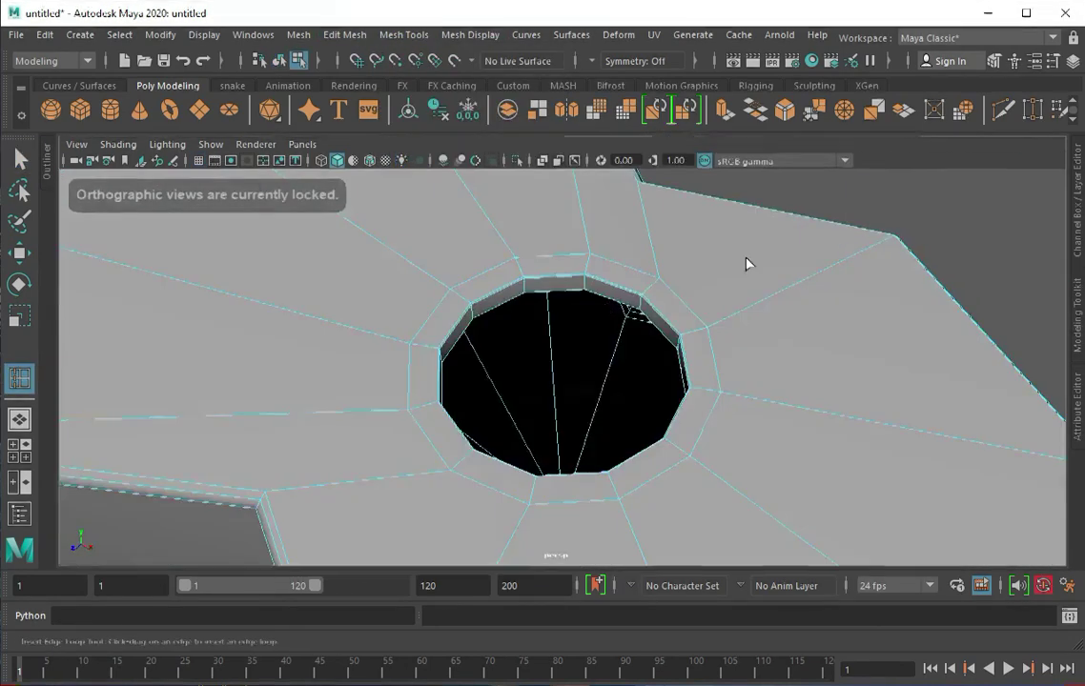
pyautogui.keyDown('alt'); pyautogui.moveTo(745, 262); pyautogui.dragTo(433, 438, button='right'); pyautogui.keyUp('alt')
pyautogui.moveTo(433, 438)
pyautogui.keyDown('alt'); pyautogui.mouseDown()
pyautogui.moveTo(309, 435)
pyautogui.moveTo(241, 345)
pyautogui.mouseUp(); pyautogui.keyUp('alt')
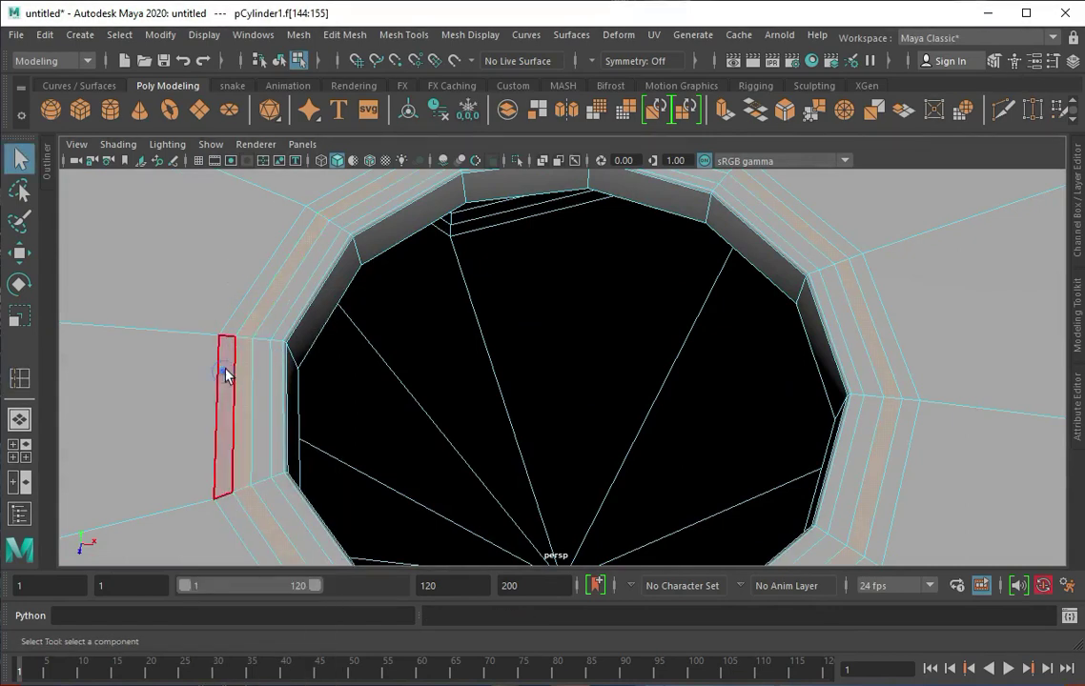
pyautogui.moveTo(263, 346)
pyautogui.keyDown('alt'); pyautogui.mouseDown()
pyautogui.moveTo(416, 378)
pyautogui.moveTo(247, 407)
pyautogui.mouseUp(); pyautogui.keyUp('alt')
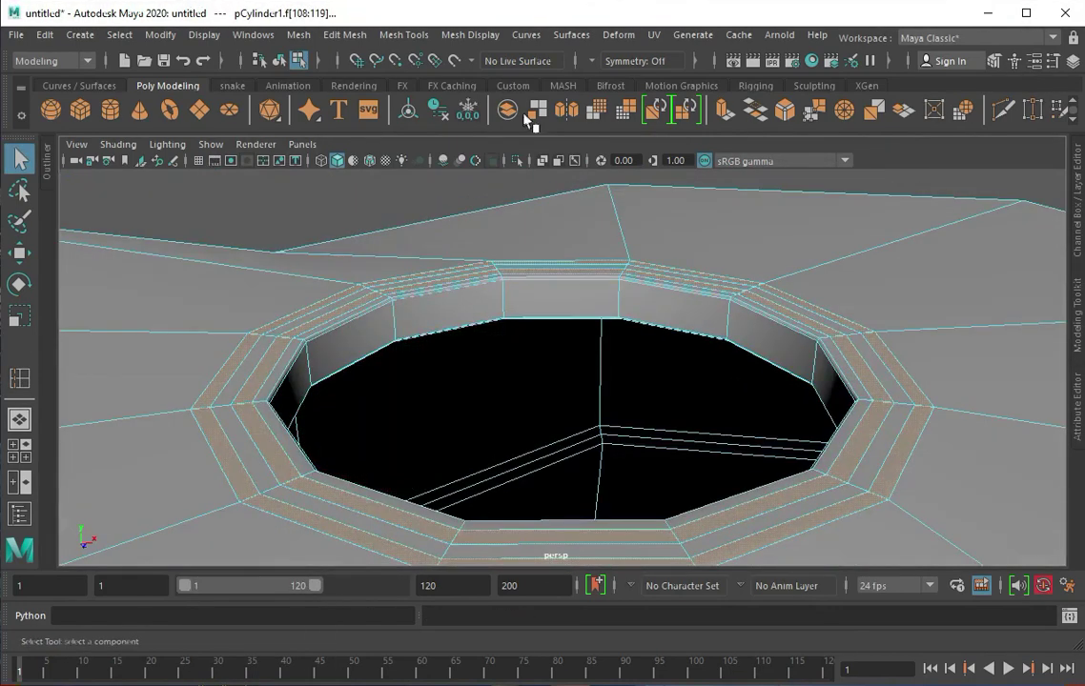
# Step: Extrude the ring of faces around the hole into a raised rim
pyautogui.click(533, 114)
pyautogui.keyDown('alt'); pyautogui.moveTo(468, 313); pyautogui.dragTo(851, 411); pyautogui.keyUp('alt')
pyautogui.hotkey('ctrl', 'e')
pyautogui.moveTo(861, 320); pyautogui.dragTo(924, 323, button='right')
pyautogui.moveTo(780, 318)
pyautogui.mouseDown(button='right')
pyautogui.moveTo(835, 296)
pyautogui.moveTo(453, 303)
pyautogui.mouseUp(button='right')
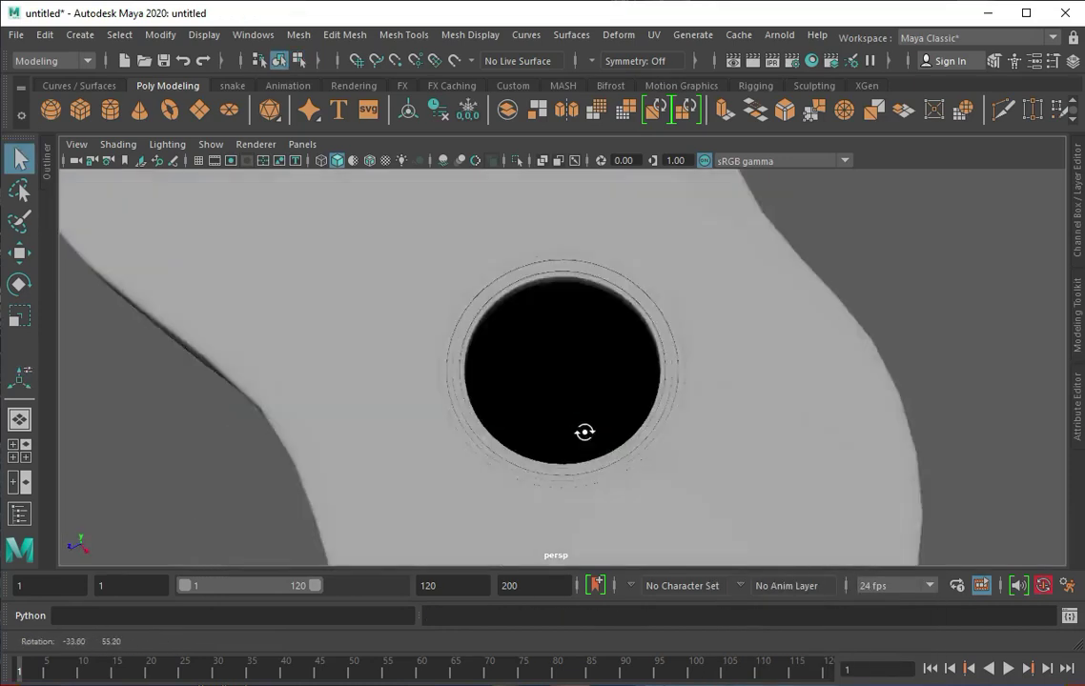
pyautogui.scroll(-5, 454, 303)
pyautogui.keyDown('alt'); pyautogui.moveTo(739, 332); pyautogui.dragTo(232, 143); pyautogui.keyUp('alt')
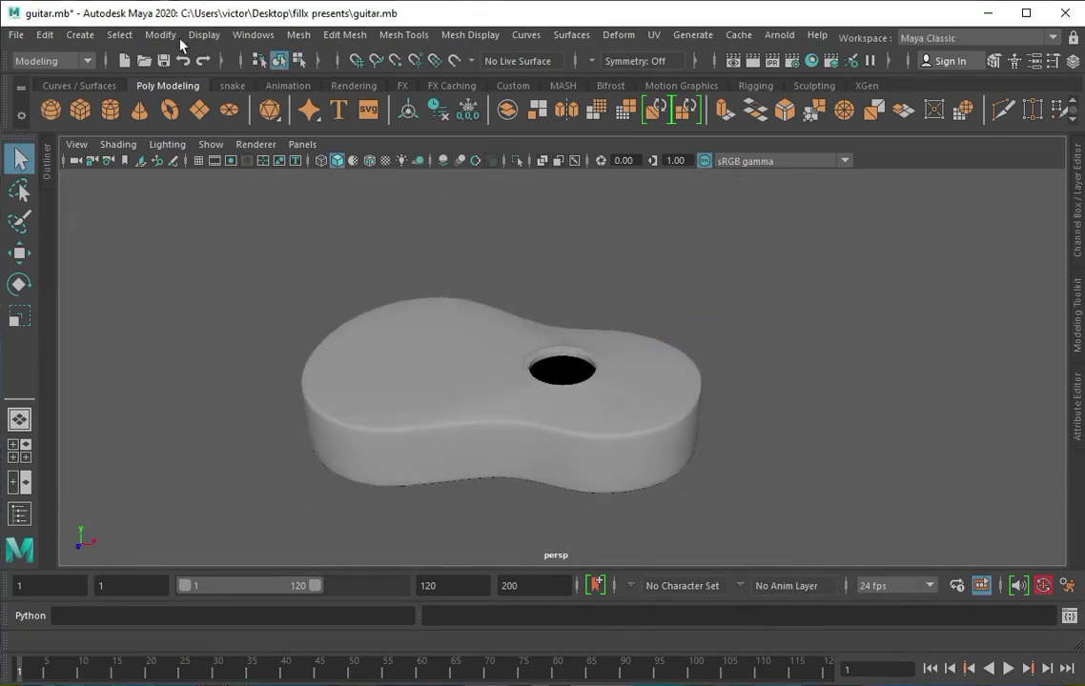
# Step: Add a polygon cube and stretch it lengthwise into a neck bar
pyautogui.moveTo(549, 474); pyautogui.dragTo(439, 343)
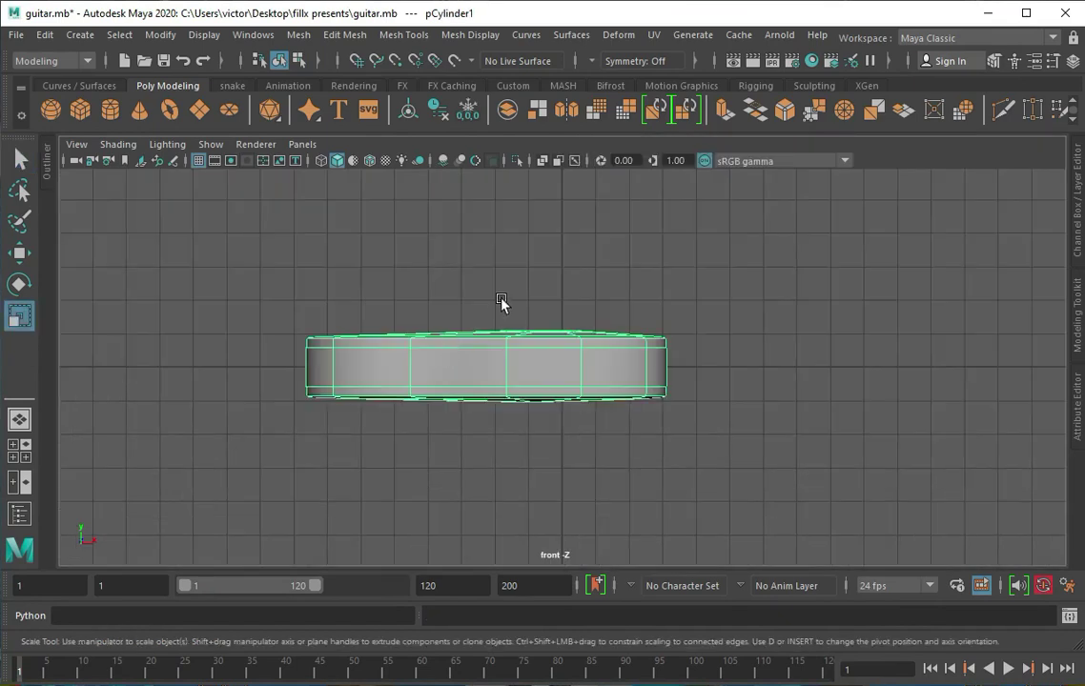
pyautogui.click(45, 162)
pyautogui.click(105, 282)
pyautogui.press('4')
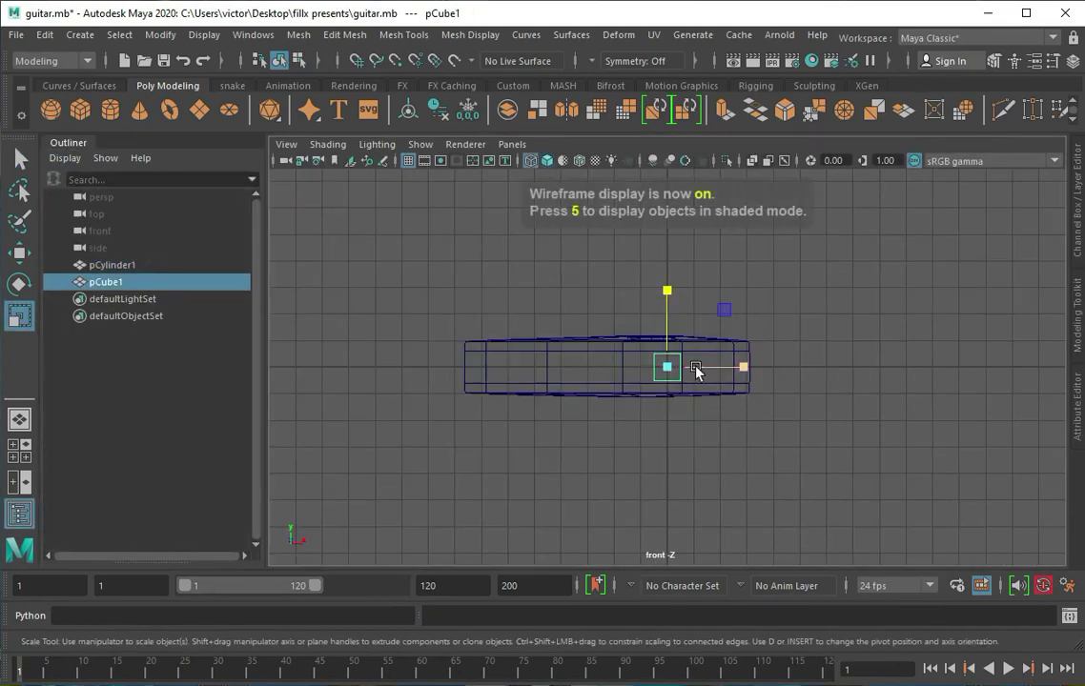
pyautogui.press('space')
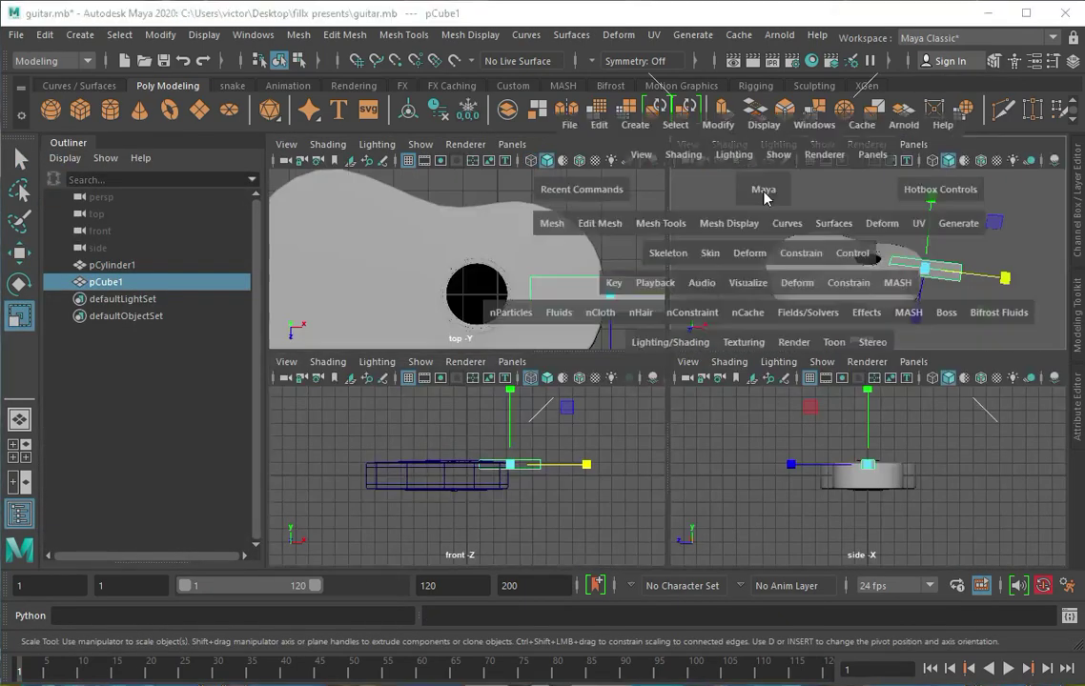
pyautogui.press('space')
pyautogui.press('w')
pyautogui.moveTo(825, 391); pyautogui.dragTo(954, 408)
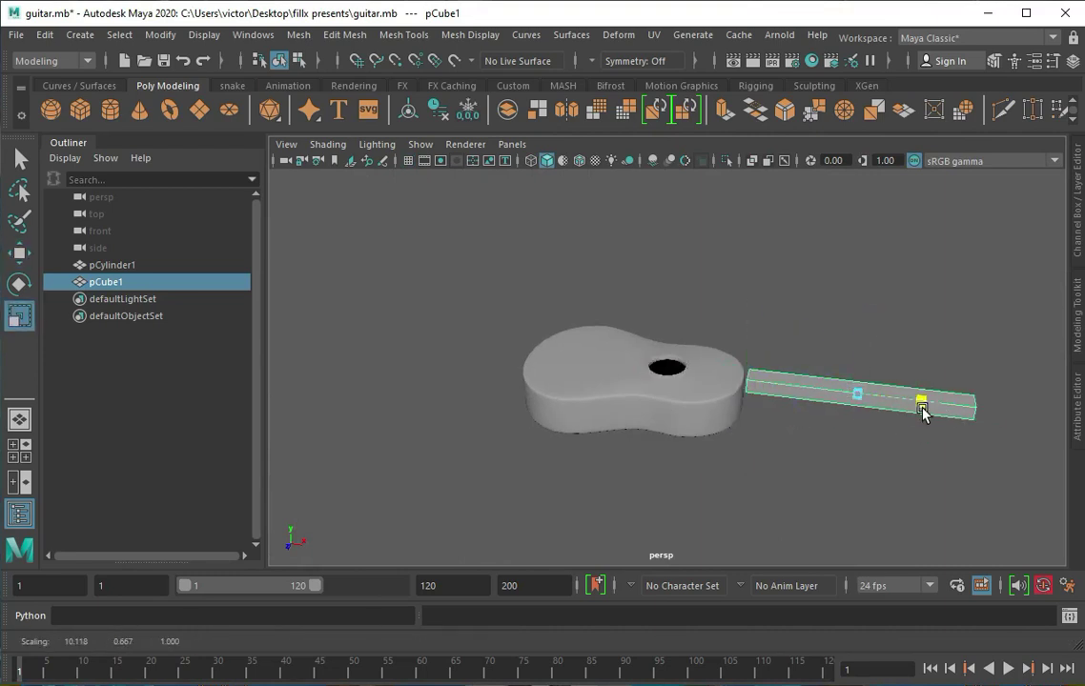
# Step: In the front view, lower the neck slightly and slide it right against the body
pyautogui.press('space')
pyautogui.press('space')
pyautogui.press('f')
pyautogui.click(686, 310)
pyautogui.click(637, 346)
pyautogui.moveTo(671, 290); pyautogui.dragTo(671, 304)
pyautogui.moveTo(745, 379); pyautogui.dragTo(757, 381)
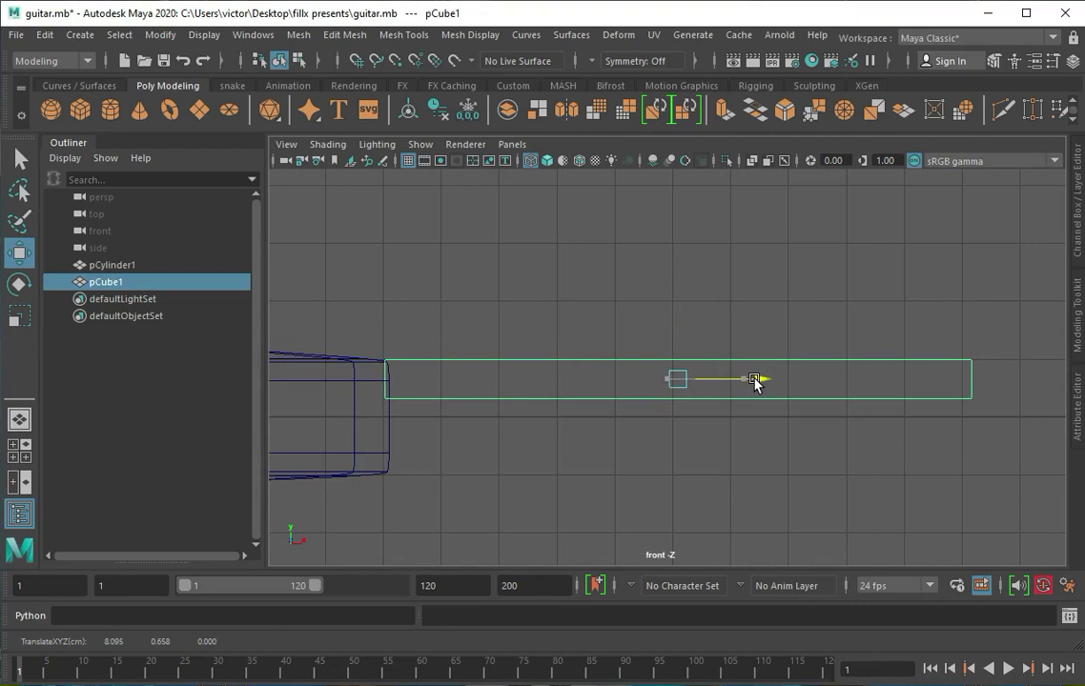
pyautogui.click(44, 141)
pyautogui.press('f')
pyautogui.press('space')
pyautogui.press('space')
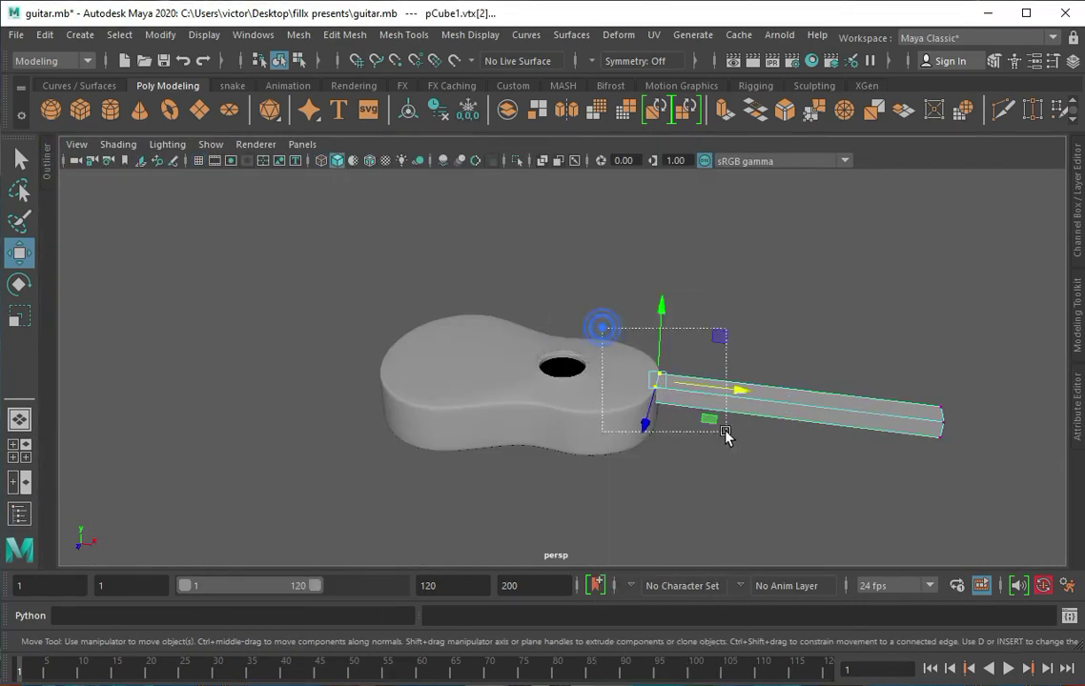
# Step: Narrow the neck and extrude its far end downward into a headstock
pyautogui.press('f')
pyautogui.scroll(-5, 646, 383)
pyautogui.moveTo(766, 319); pyautogui.dragTo(835, 295, button='right')
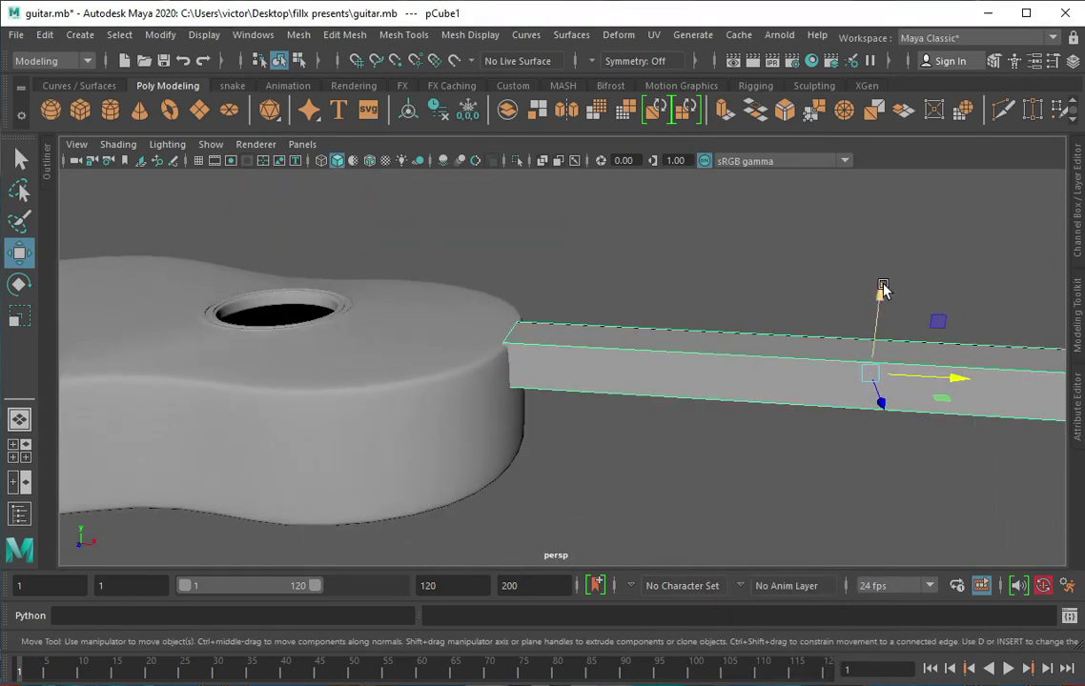
pyautogui.keyDown('alt'); pyautogui.moveTo(868, 358); pyautogui.dragTo(582, 364); pyautogui.keyUp('alt')
pyautogui.press('r')
pyautogui.keyDown('alt'); pyautogui.moveTo(608, 311); pyautogui.dragTo(657, 368); pyautogui.keyUp('alt')
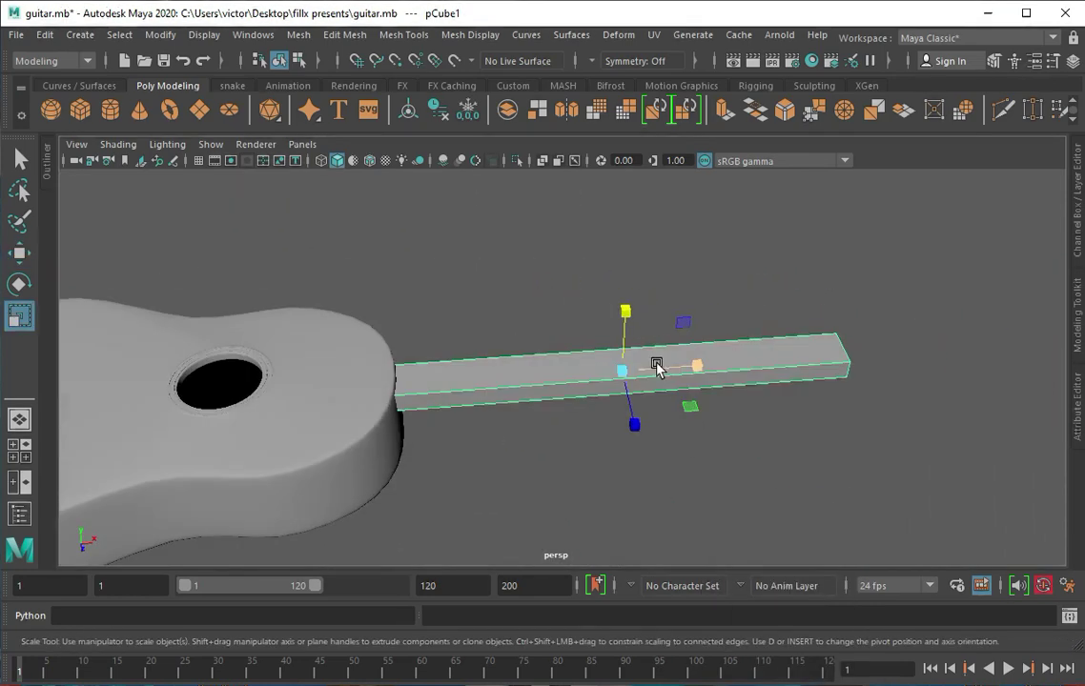
pyautogui.scroll(-5, 878, 360)
pyautogui.moveTo(707, 434)
pyautogui.keyDown('alt'); pyautogui.mouseDown()
pyautogui.moveTo(576, 417)
pyautogui.moveTo(566, 392)
pyautogui.mouseUp(); pyautogui.keyUp('alt')
pyautogui.moveTo(675, 383)
pyautogui.keyDown('alt'); pyautogui.mouseDown()
pyautogui.moveTo(508, 431)
pyautogui.moveTo(739, 394)
pyautogui.moveTo(648, 529)
pyautogui.mouseUp(); pyautogui.keyUp('alt')
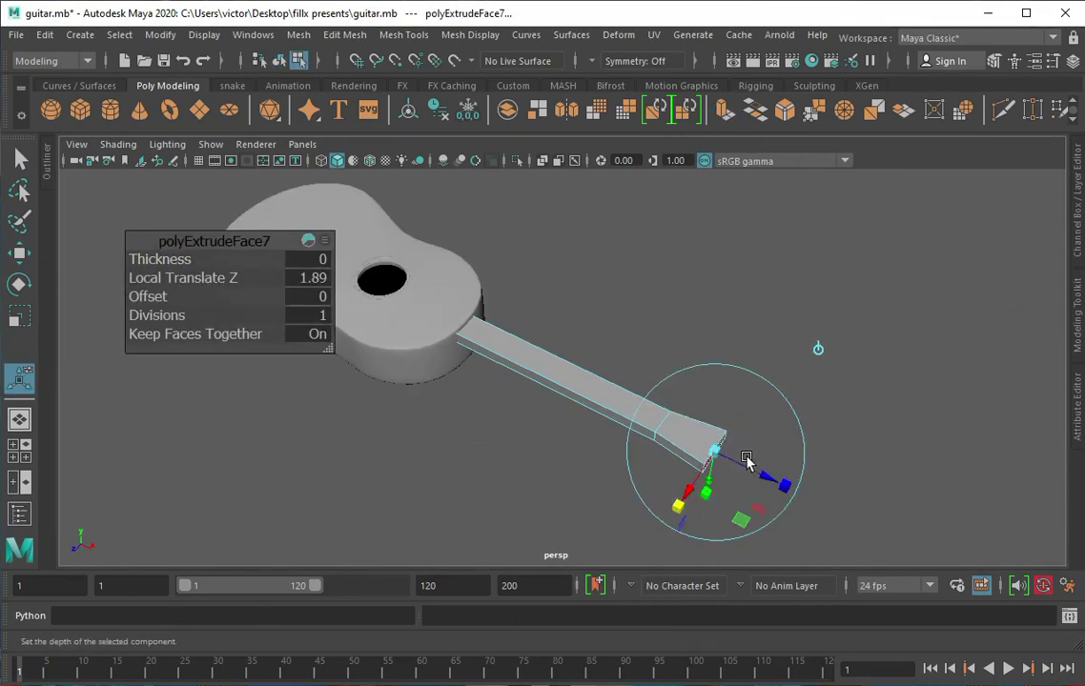
pyautogui.press('F8')
pyautogui.press('q')
pyautogui.moveTo(487, 372)
pyautogui.keyDown('alt'); pyautogui.mouseDown()
pyautogui.moveTo(668, 332)
pyautogui.moveTo(694, 302)
pyautogui.mouseUp(); pyautogui.keyUp('alt')
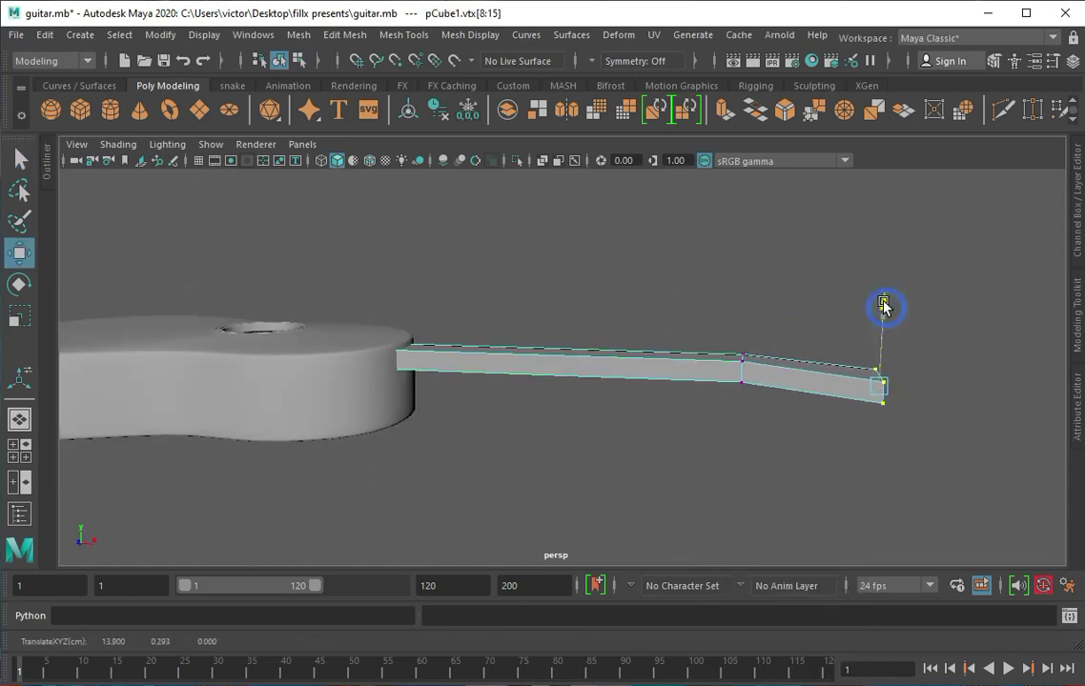
# Step: Insert an edge loop near the neck end and switch to edge selection
pyautogui.click(402, 34)
pyautogui.click(391, 120)
pyautogui.moveTo(731, 358)
pyautogui.keyDown('alt'); pyautogui.mouseDown()
pyautogui.moveTo(760, 422)
pyautogui.moveTo(697, 428)
pyautogui.moveTo(784, 403)
pyautogui.moveTo(671, 339)
pyautogui.mouseUp(); pyautogui.keyUp('alt')
pyautogui.click(774, 432)
pyautogui.press('q')
pyautogui.rightClick(670, 320)
pyautogui.moveTo(670, 320); pyautogui.dragTo(670, 273, button='right')
pyautogui.moveTo(670, 273)
pyautogui.keyDown('alt'); pyautogui.mouseDown()
pyautogui.moveTo(484, 484)
pyautogui.moveTo(508, 431)
pyautogui.moveTo(533, 485)
pyautogui.moveTo(476, 469)
pyautogui.moveTo(511, 381)
pyautogui.mouseUp(); pyautogui.keyUp('alt')
pyautogui.moveTo(442, 377)
pyautogui.keyDown('alt'); pyautogui.mouseDown()
pyautogui.moveTo(520, 315)
pyautogui.moveTo(601, 310)
pyautogui.moveTo(651, 378)
pyautogui.moveTo(446, 404)
pyautogui.moveTo(525, 308)
pyautogui.mouseUp(); pyautogui.keyUp('alt')
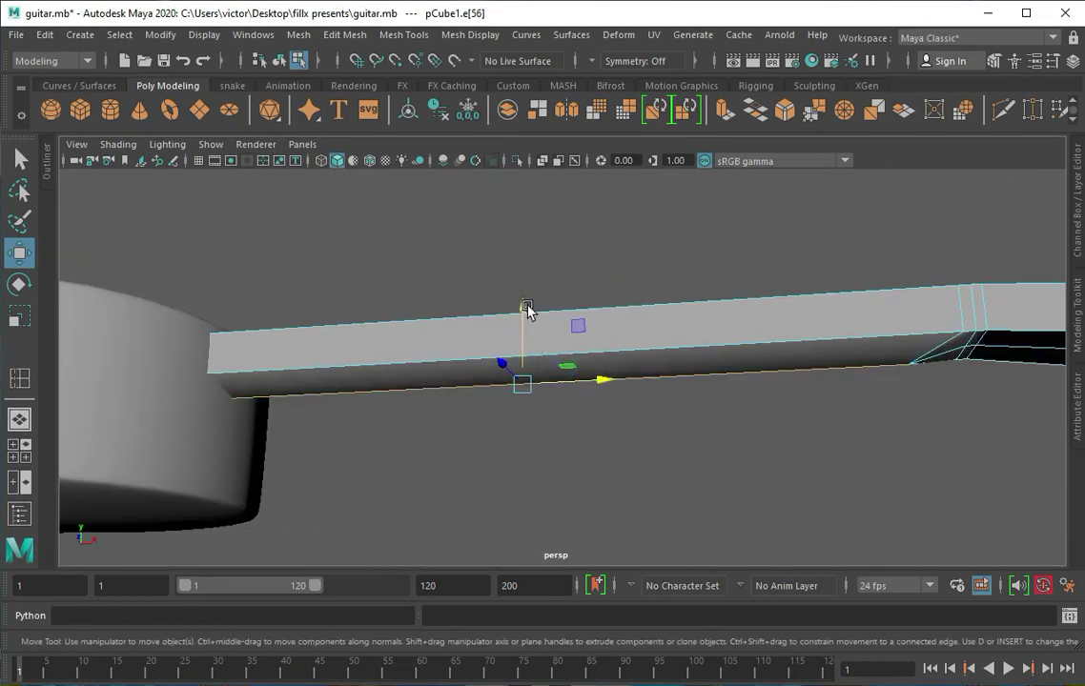
# Step: Undo the last move and insert an edge loop near the neck's body end
pyautogui.hotkey('ctrl', 'z')
pyautogui.press('4')
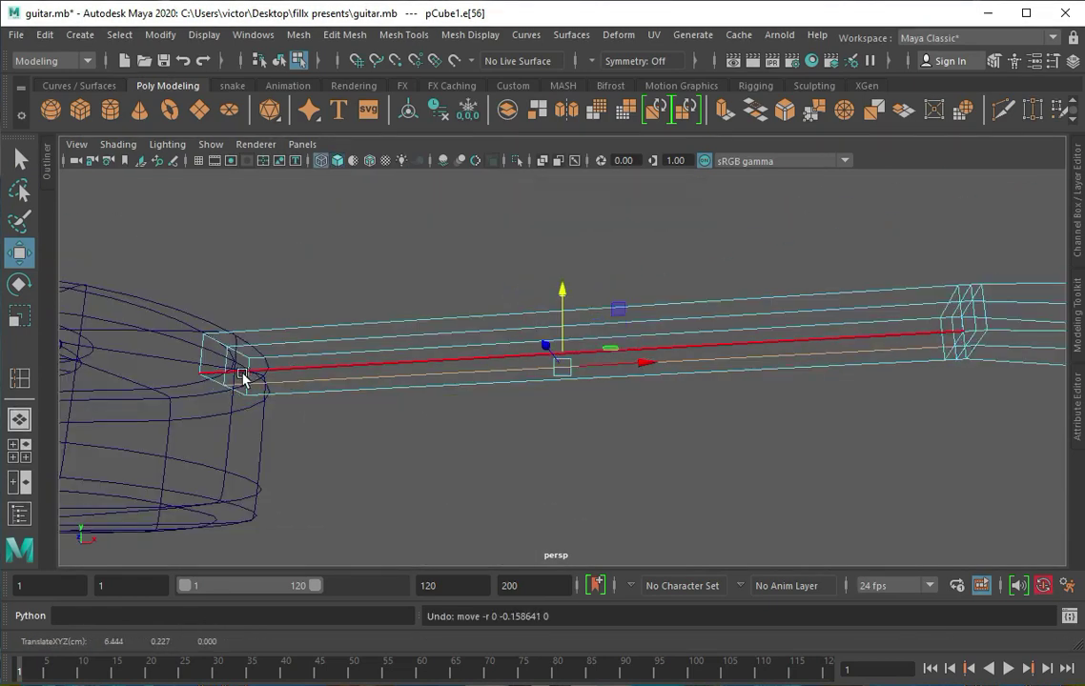
pyautogui.moveTo(242, 380); pyautogui.dragTo(206, 334, button='right')
pyautogui.moveTo(205, 335)
pyautogui.keyDown('alt'); pyautogui.mouseDown()
pyautogui.moveTo(351, 533)
pyautogui.moveTo(273, 375)
pyautogui.mouseUp(); pyautogui.keyUp('alt')
pyautogui.press('5')
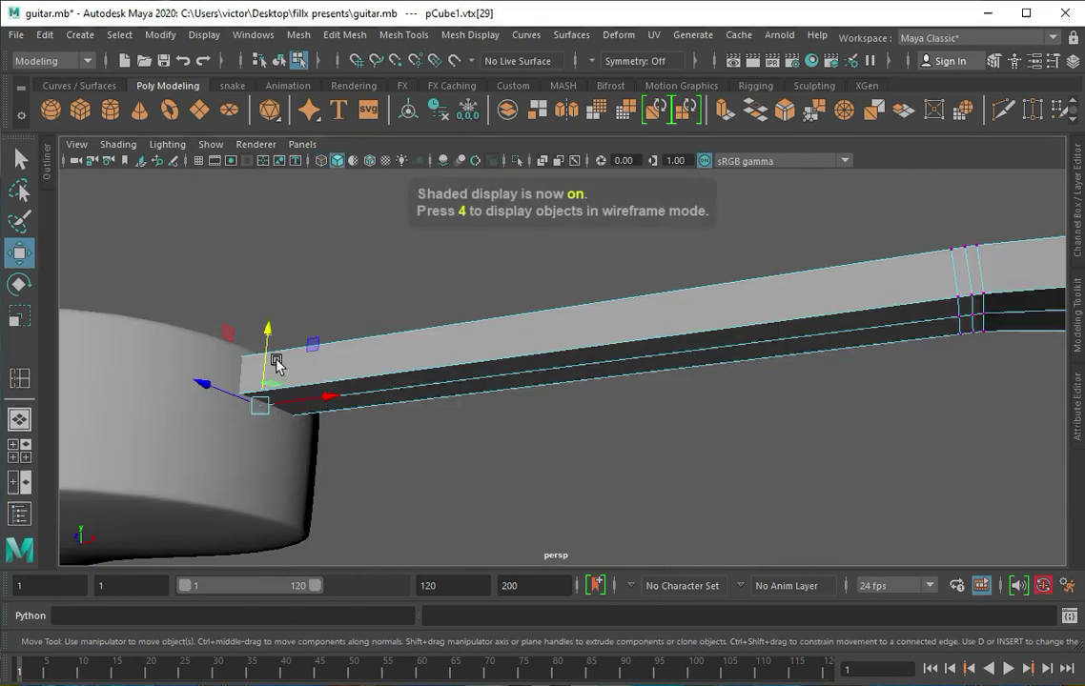
pyautogui.moveTo(442, 426)
pyautogui.keyDown('alt'); pyautogui.mouseDown()
pyautogui.moveTo(370, 413)
pyautogui.moveTo(460, 453)
pyautogui.moveTo(506, 495)
pyautogui.mouseUp(); pyautogui.keyUp('alt')
pyautogui.moveTo(197, 341)
pyautogui.keyDown('alt'); pyautogui.mouseDown()
pyautogui.moveTo(407, 350)
pyautogui.moveTo(319, 363)
pyautogui.mouseUp(); pyautogui.keyUp('alt')
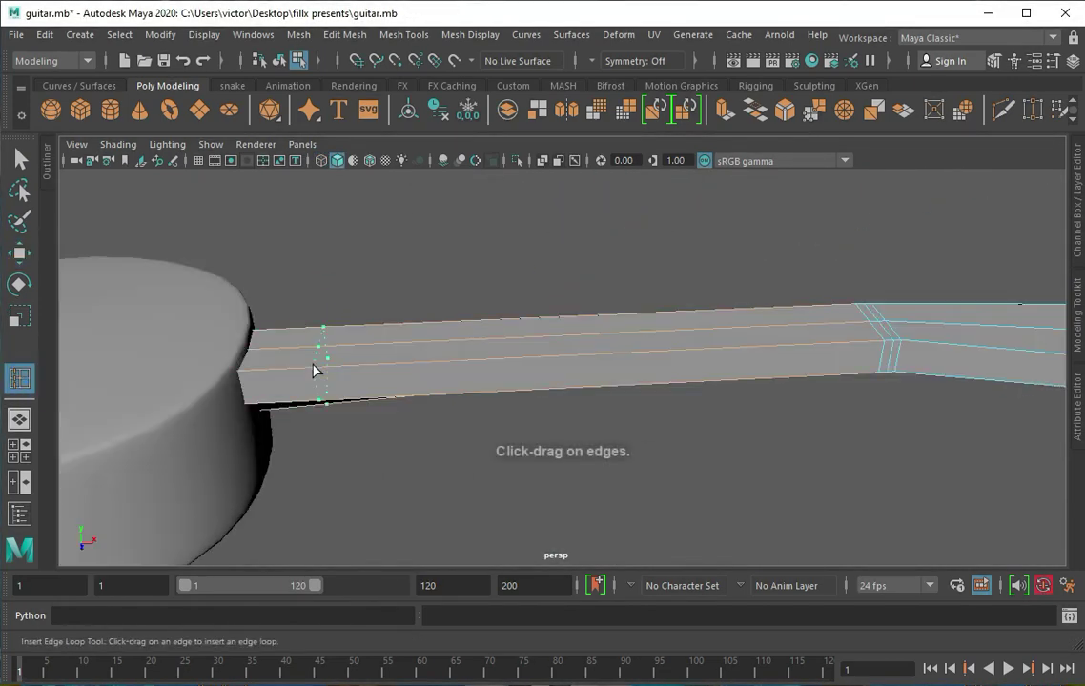
pyautogui.click(319, 363)
pyautogui.scroll(5, 331, 431)
pyautogui.scroll(-5, 397, 502)
# Step: Extrude the neck's end face beside the body and pull it outward
pyautogui.press('w')
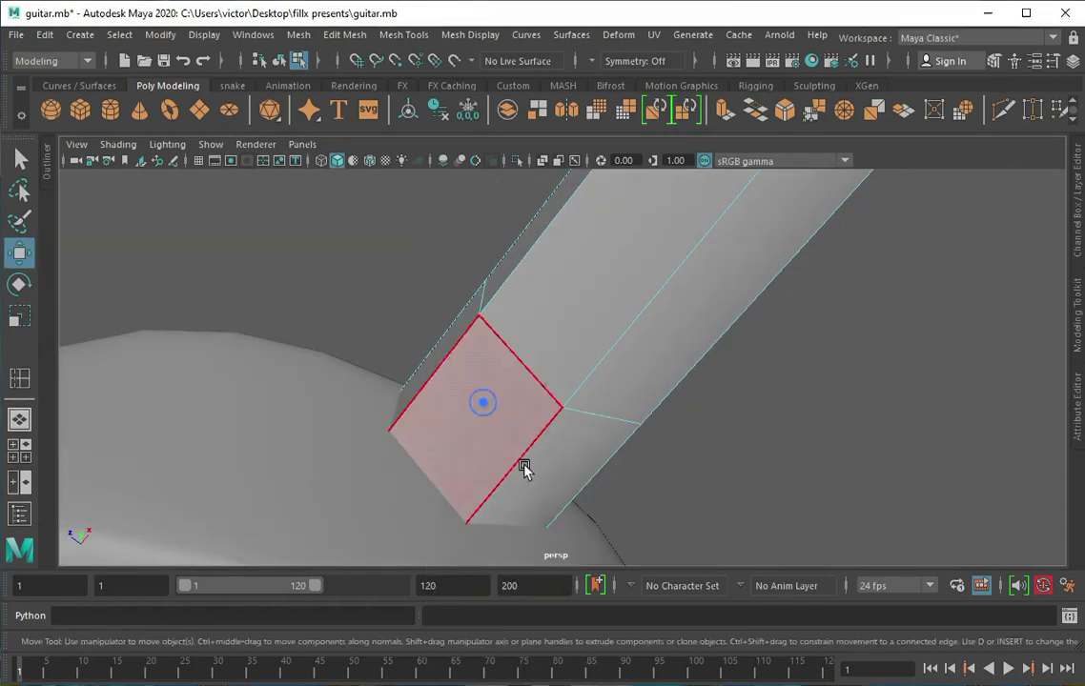
pyautogui.click(487, 411)
pyautogui.press('space')
pyautogui.press('space')
pyautogui.click(726, 126)
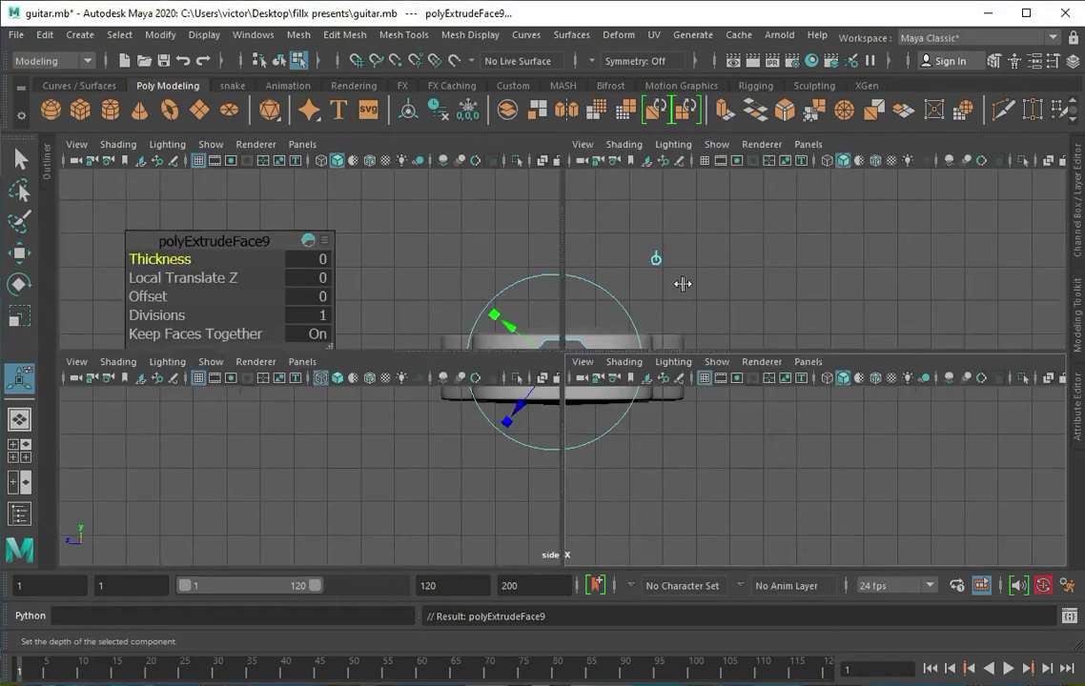
pyautogui.press('space')
pyautogui.press('space')
pyautogui.moveTo(554, 443)
pyautogui.keyDown('alt'); pyautogui.mouseDown()
pyautogui.moveTo(516, 472)
pyautogui.moveTo(585, 398)
pyautogui.moveTo(573, 467)
pyautogui.moveTo(548, 394)
pyautogui.moveTo(532, 407)
pyautogui.moveTo(624, 431)
pyautogui.moveTo(572, 460)
pyautogui.moveTo(579, 375)
pyautogui.mouseUp(); pyautogui.keyUp('alt')
# Step: Extrude the neck face next to the body downward into a heel block
pyautogui.press('r')
pyautogui.click(530, 406)
pyautogui.moveTo(579, 375); pyautogui.dragTo(548, 384, button='right')
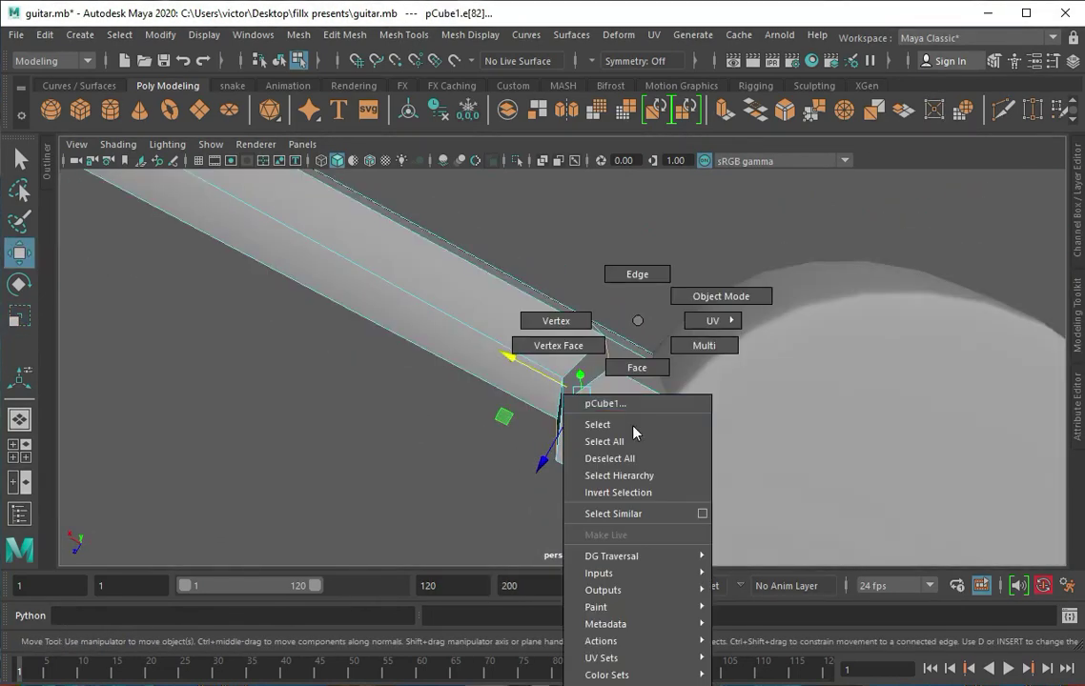
pyautogui.press('q')
pyautogui.click(616, 389)
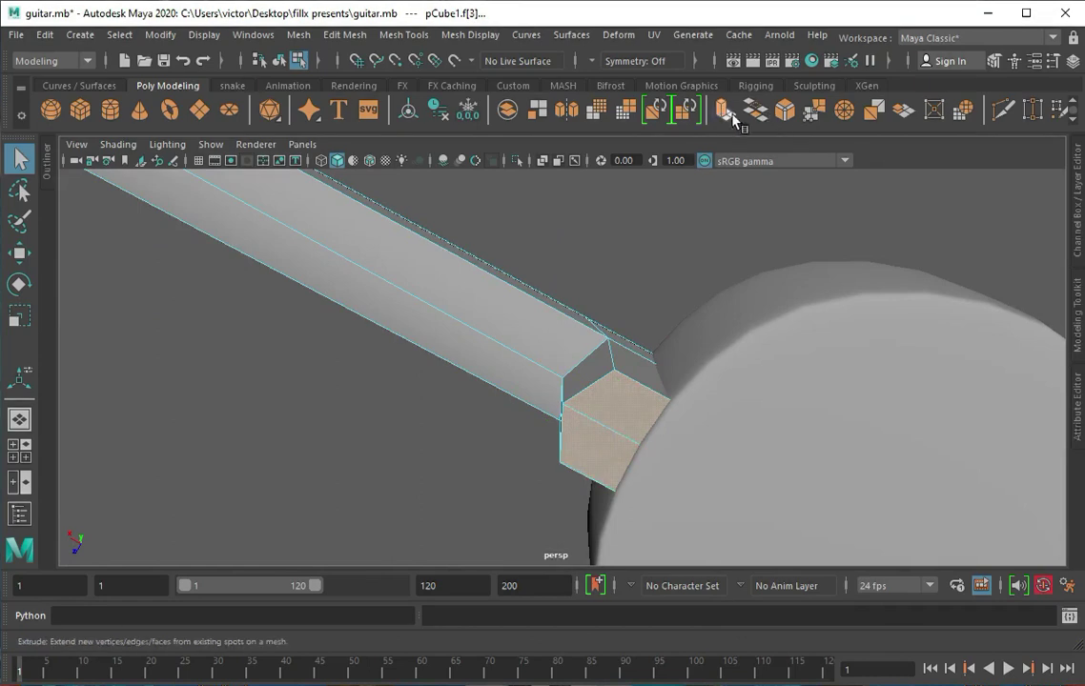
pyautogui.click(752, 112)
pyautogui.scroll(5, 564, 465)
pyautogui.moveTo(538, 460)
pyautogui.keyDown('alt'); pyautogui.mouseDown()
pyautogui.moveTo(503, 337)
pyautogui.moveTo(627, 337)
pyautogui.moveTo(552, 358)
pyautogui.mouseUp(); pyautogui.keyUp('alt')
# Step: Insert another edge loop along the neck with Insert Edge Loop
pyautogui.press('1')
pyautogui.click(404, 34)
pyautogui.click(429, 160)
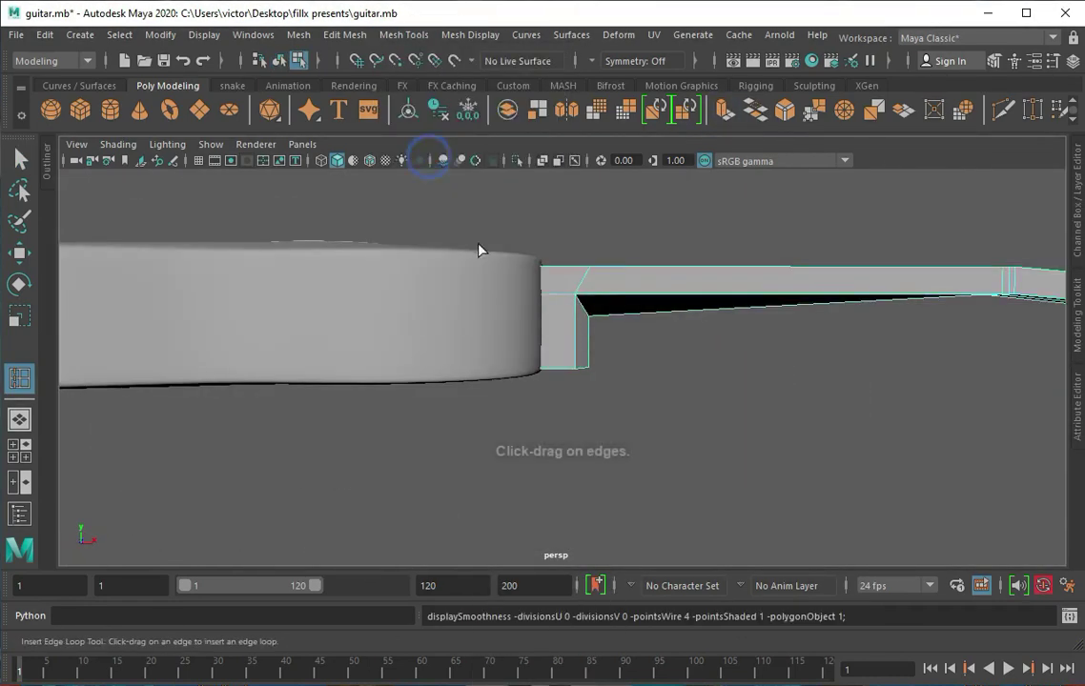
pyautogui.moveTo(577, 283)
pyautogui.keyDown('alt'); pyautogui.mouseDown()
pyautogui.moveTo(598, 286)
pyautogui.moveTo(503, 261)
pyautogui.moveTo(538, 390)
pyautogui.moveTo(733, 278)
pyautogui.moveTo(703, 445)
pyautogui.mouseUp(); pyautogui.keyUp('alt')
pyautogui.click(702, 445)
# Step: Reselect the neck and isolate it on its own in the view
pyautogui.press('q')
pyautogui.moveTo(382, 381)
pyautogui.keyDown('alt'); pyautogui.mouseDown()
pyautogui.moveTo(564, 328)
pyautogui.moveTo(542, 405)
pyautogui.mouseUp(); pyautogui.keyUp('alt')
pyautogui.keyDown('alt'); pyautogui.moveTo(552, 502); pyautogui.dragTo(709, 467); pyautogui.keyUp('alt')
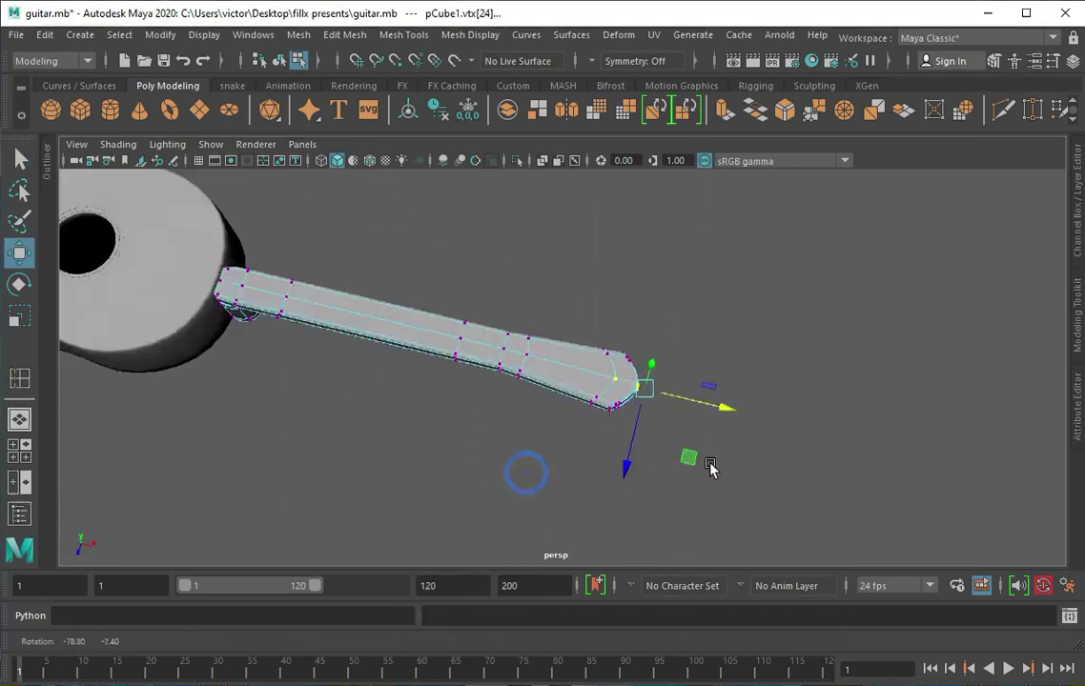
pyautogui.press('F8')
pyautogui.press('q')
pyautogui.moveTo(608, 334)
pyautogui.keyDown('alt'); pyautogui.mouseDown()
pyautogui.moveTo(310, 278)
pyautogui.moveTo(490, 329)
pyautogui.mouseUp(); pyautogui.keyUp('alt')
pyautogui.click(588, 417)
pyautogui.click(460, 363)
pyautogui.press('1')
pyautogui.hotkey('ctrl', '1')
# Step: Insert an edge loop near the heel's corner on the isolated neck
pyautogui.press('y')
pyautogui.press('f')
pyautogui.keyDown('alt'); pyautogui.moveTo(389, 354); pyautogui.dragTo(278, 368); pyautogui.keyUp('alt')
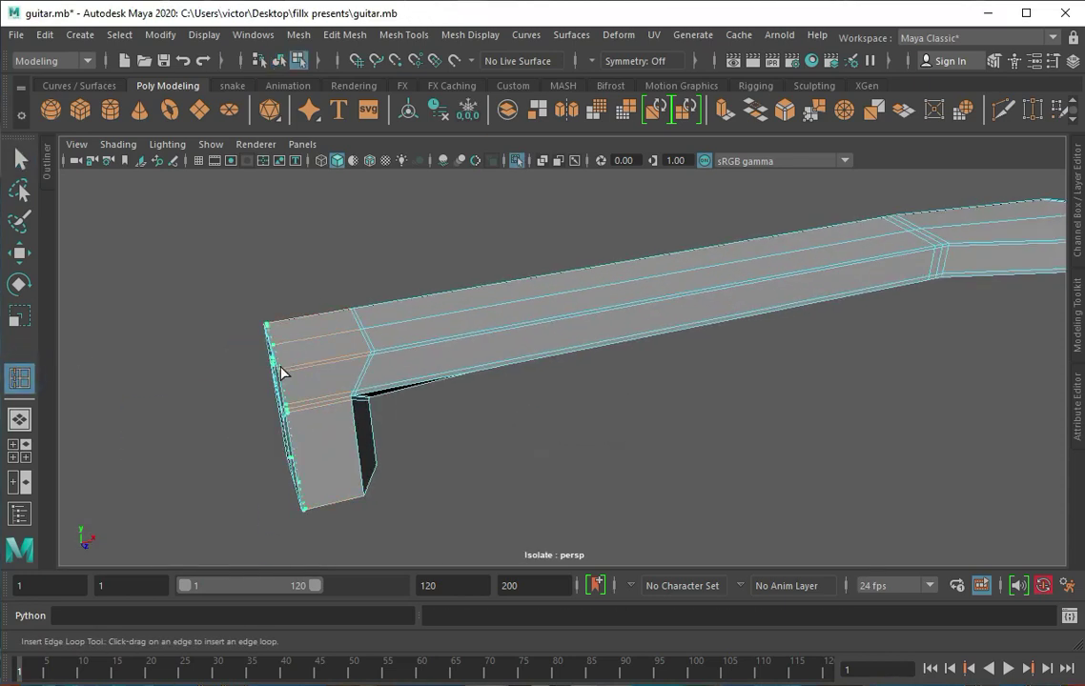
pyautogui.click(313, 368)
pyautogui.press('q')
pyautogui.click(387, 264)
pyautogui.press('3')
# Step: Show the whole guitar again, reshape the neck toward the headstock, and use four views
pyautogui.moveTo(539, 337)
pyautogui.keyDown('alt'); pyautogui.mouseDown()
pyautogui.moveTo(474, 381)
pyautogui.moveTo(538, 335)
pyautogui.moveTo(618, 346)
pyautogui.moveTo(524, 319)
pyautogui.moveTo(591, 339)
pyautogui.moveTo(503, 439)
pyautogui.moveTo(566, 339)
pyautogui.mouseUp(); pyautogui.keyUp('alt')
pyautogui.hotkey('ctrl', '1')
pyautogui.click(618, 346)
pyautogui.press('r')
pyautogui.moveTo(566, 350); pyautogui.dragTo(555, 284, button='right')
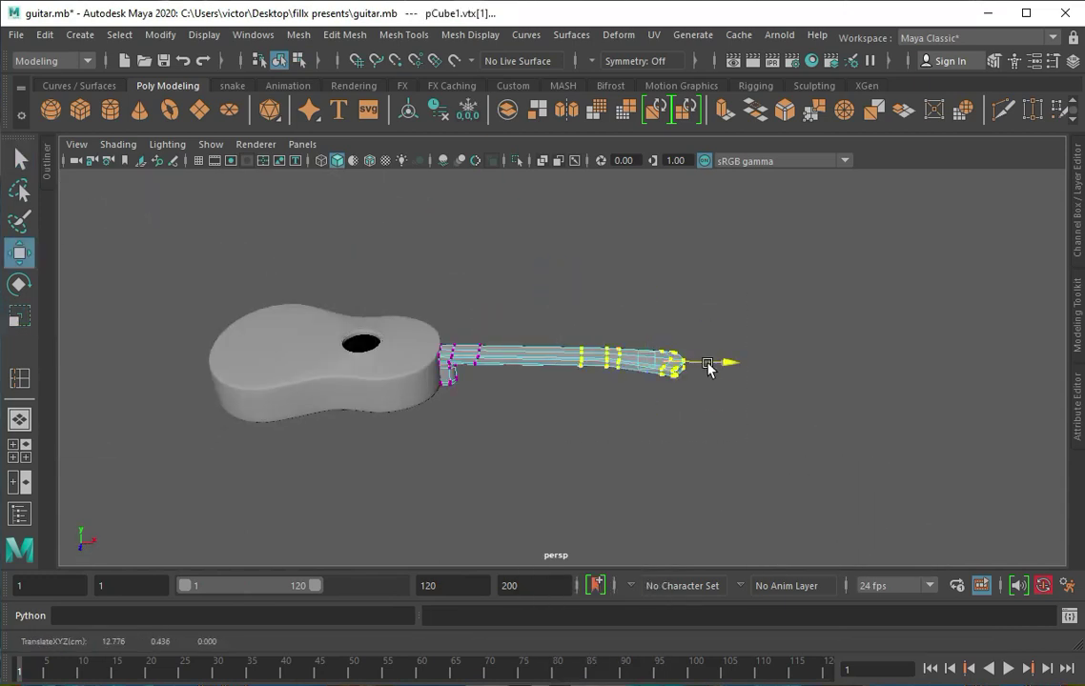
pyautogui.press('space')
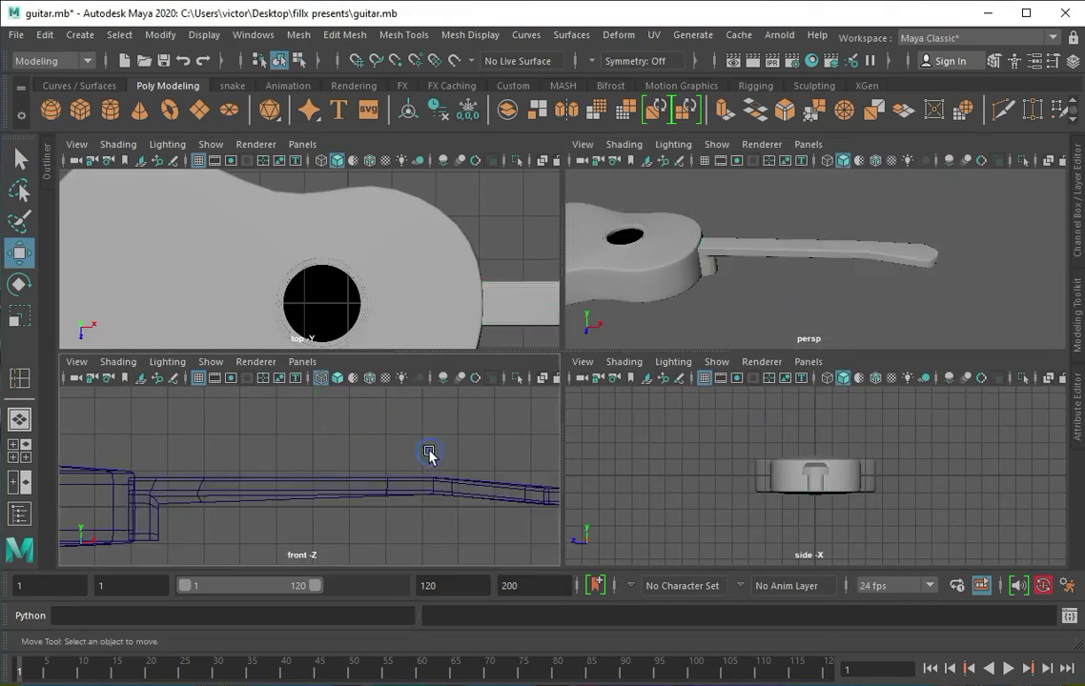
# Step: Raise the neck slightly in the front view
pyautogui.press('space')
pyautogui.click(360, 381)
pyautogui.moveTo(575, 310); pyautogui.dragTo(578, 308)
pyautogui.press('space')
# Step: Add a new box and shape it into a thin fretboard slab on the neck
pyautogui.click(273, 288)
pyautogui.press('space')
pyautogui.press('space')
pyautogui.scroll(-2, 363, 455)
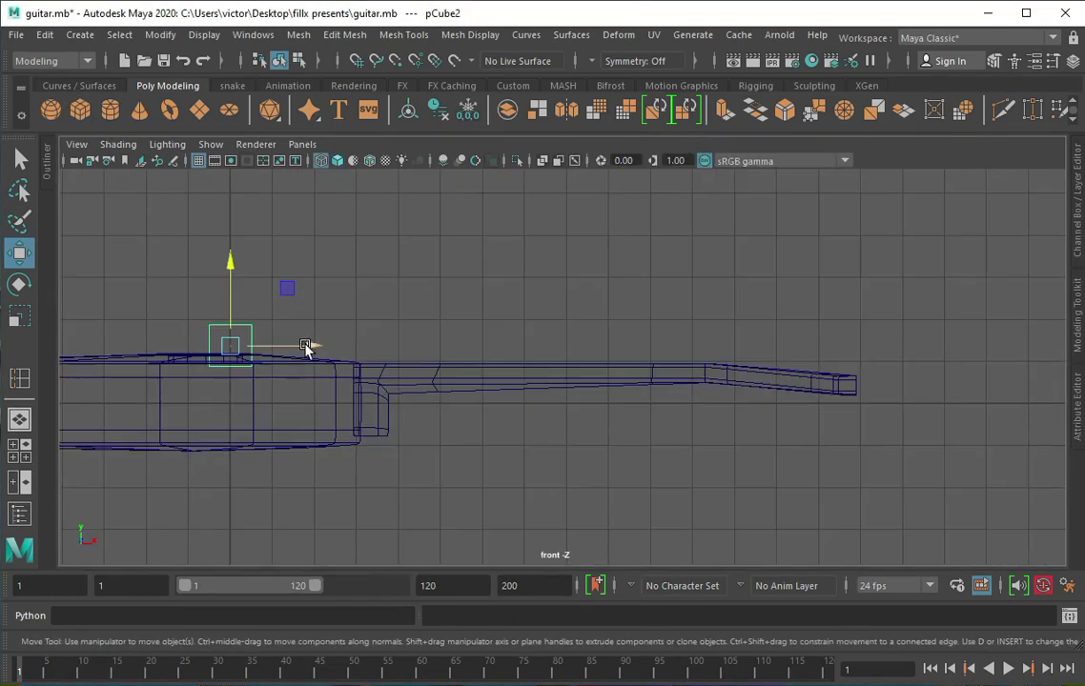
pyautogui.press('w')
pyautogui.press('space')
pyautogui.press('space')
pyautogui.click(505, 284)
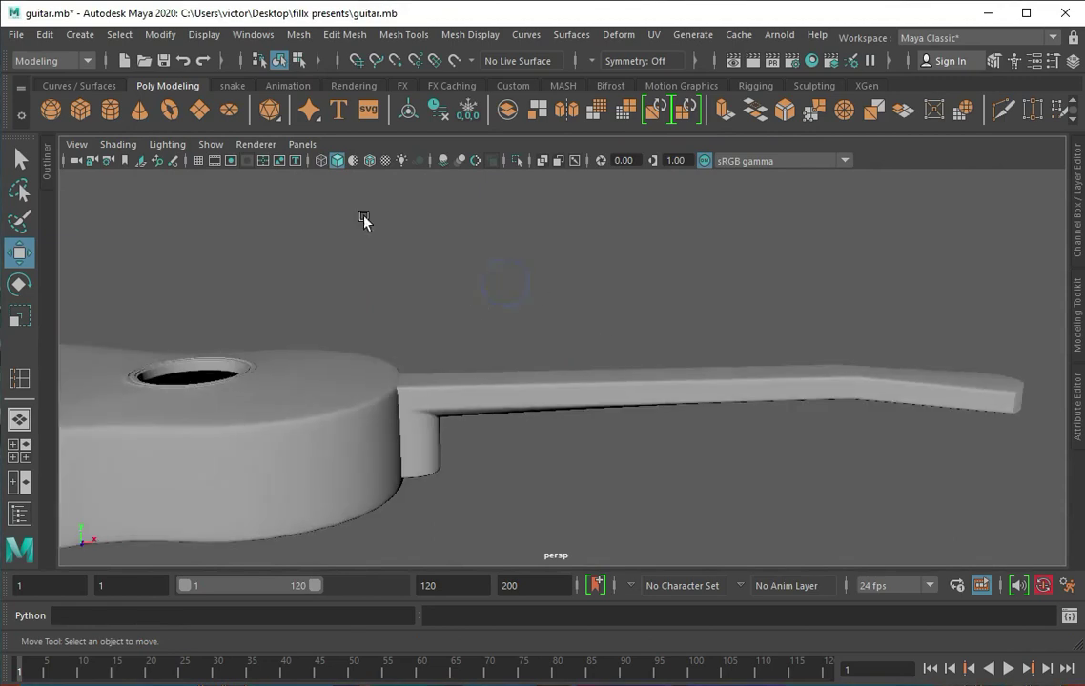
pyautogui.press('space')
pyautogui.press('space')
pyautogui.press('r')
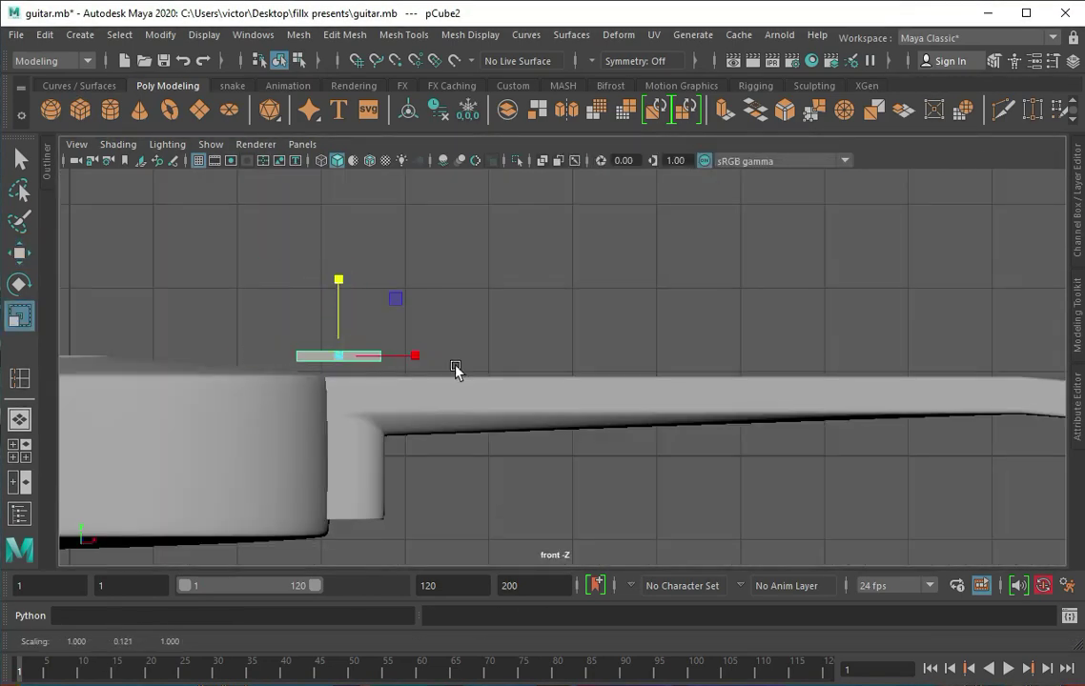
pyautogui.scroll(-2, 387, 360)
pyautogui.scroll(-2, 329, 311)
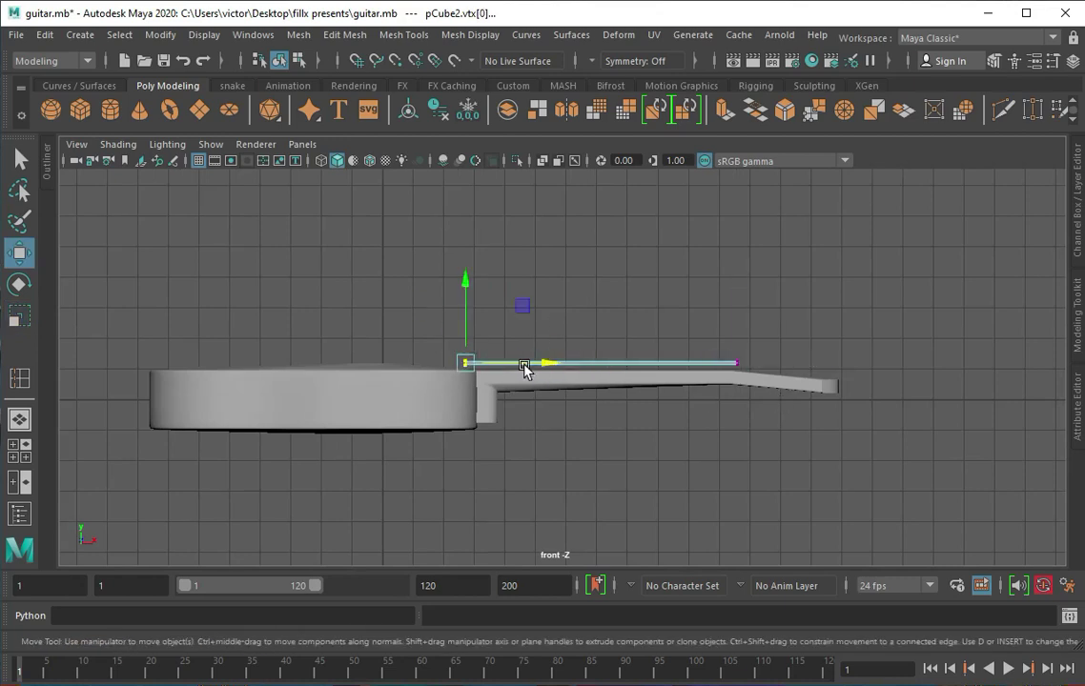
pyautogui.scroll(2, 465, 350)
pyautogui.press('space')
pyautogui.press('space')
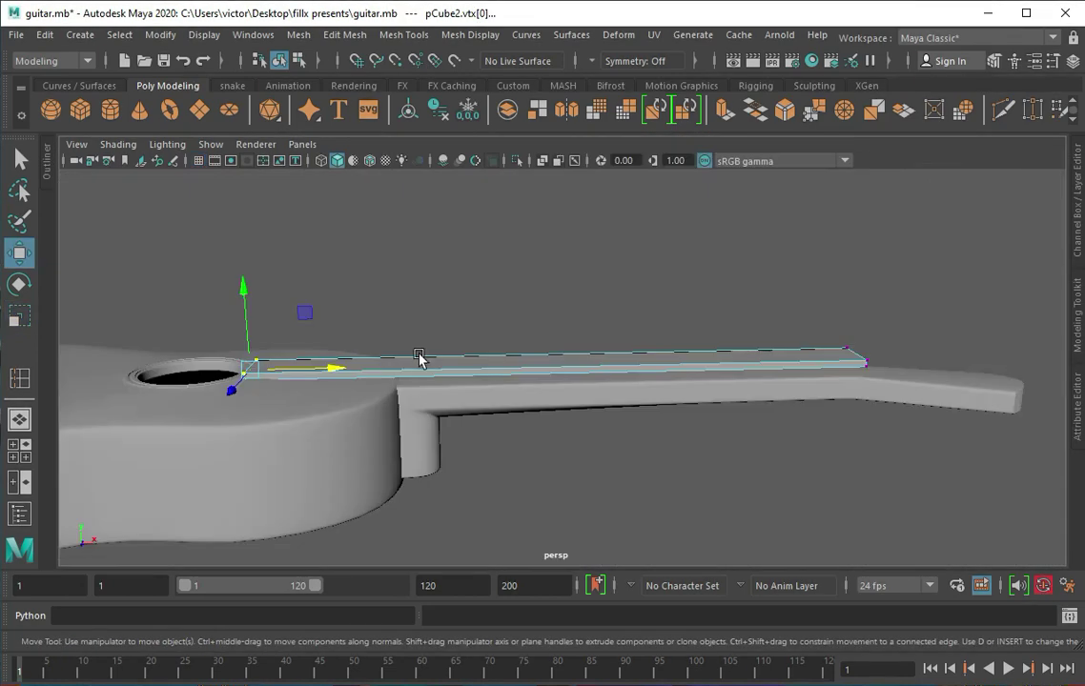
# Step: Select the fingerboard strip and centre it in the top view
pyautogui.moveTo(702, 318); pyautogui.dragTo(593, 314, button='right')
pyautogui.click(867, 363)
pyautogui.moveTo(867, 363)
pyautogui.keyDown('alt'); pyautogui.mouseDown()
pyautogui.moveTo(718, 383)
pyautogui.moveTo(443, 448)
pyautogui.moveTo(242, 426)
pyautogui.moveTo(426, 382)
pyautogui.mouseUp(); pyautogui.keyUp('alt')
pyautogui.press('F8')
pyautogui.click(426, 382)
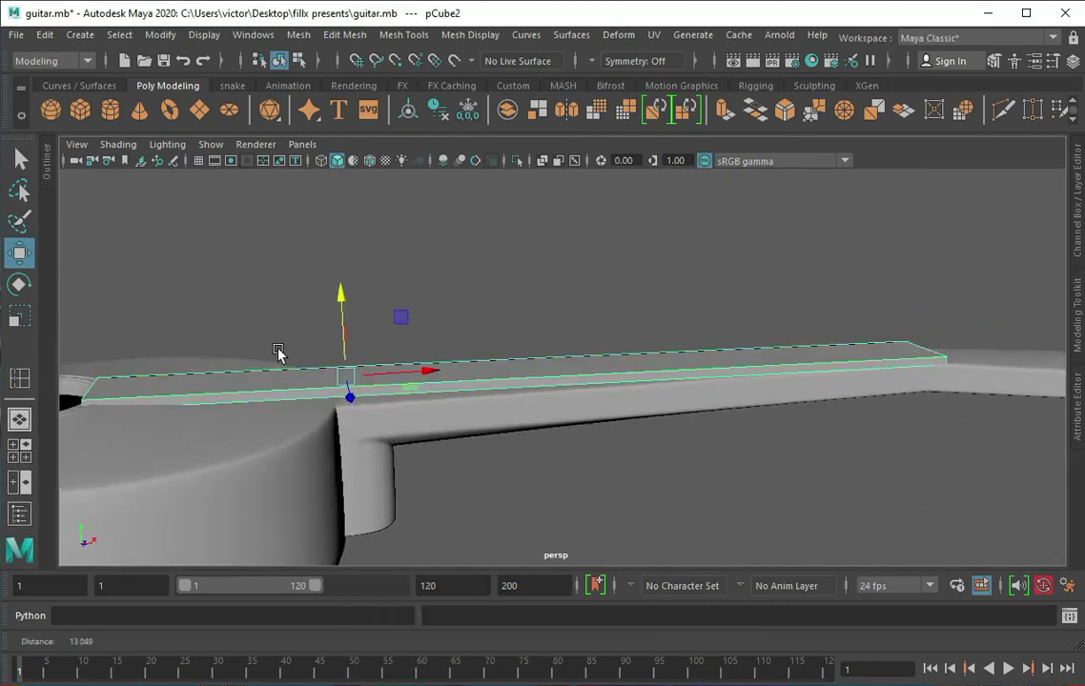
pyautogui.keyDown('alt'); pyautogui.moveTo(278, 354); pyautogui.dragTo(246, 363); pyautogui.keyUp('alt')
pyautogui.press('space')
pyautogui.press('space')
pyautogui.keyDown('alt'); pyautogui.moveTo(741, 382); pyautogui.dragTo(433, 372, button='middle'); pyautogui.keyUp('alt')
pyautogui.moveTo(598, 324); pyautogui.dragTo(597, 271, button='right')
pyautogui.click(793, 408)
pyautogui.press('space')
pyautogui.press('space')
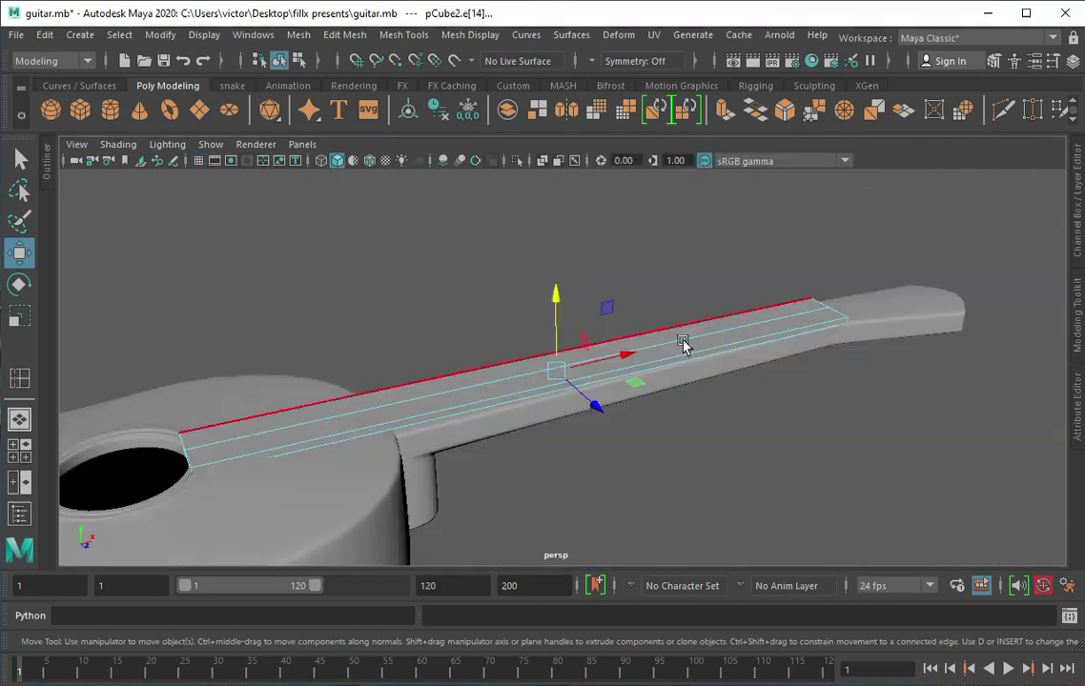
pyautogui.press('space')
pyautogui.press('space')
# Step: Bevel the fingerboard's centre edge with Fraction 0.2 into two lengthwise edges
pyautogui.moveTo(278, 381); pyautogui.dragTo(218, 399, button='right')
pyautogui.moveTo(195, 360); pyautogui.dragTo(279, 488)
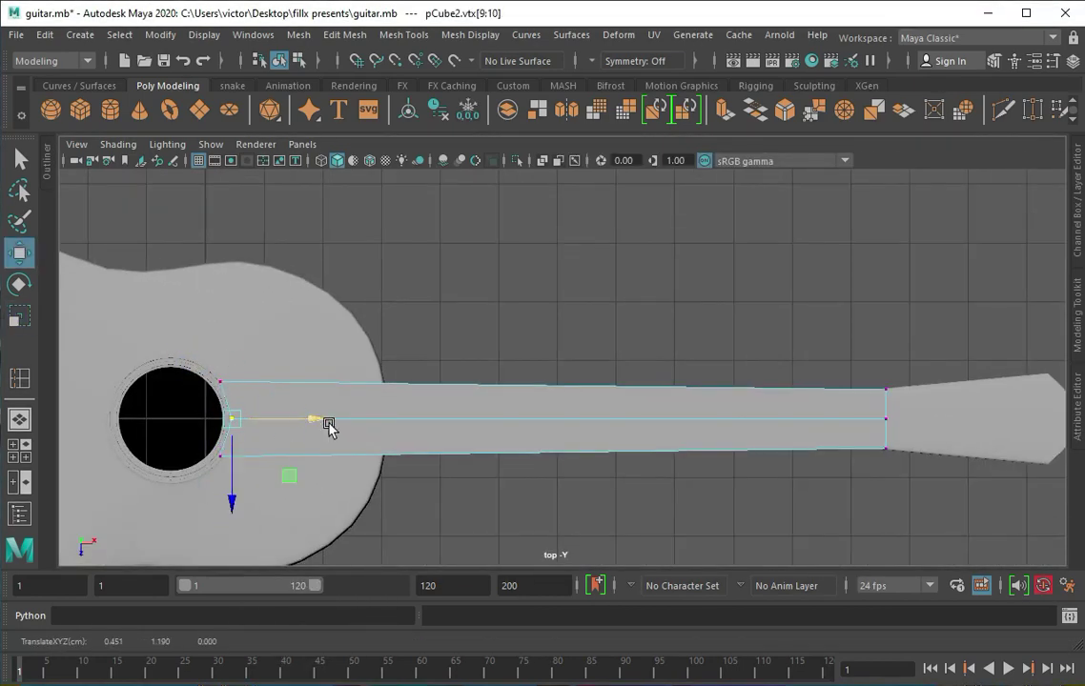
pyautogui.moveTo(328, 426); pyautogui.dragTo(328, 381, button='right')
pyautogui.click(276, 418)
pyautogui.hotkey('ctrl', 'b')
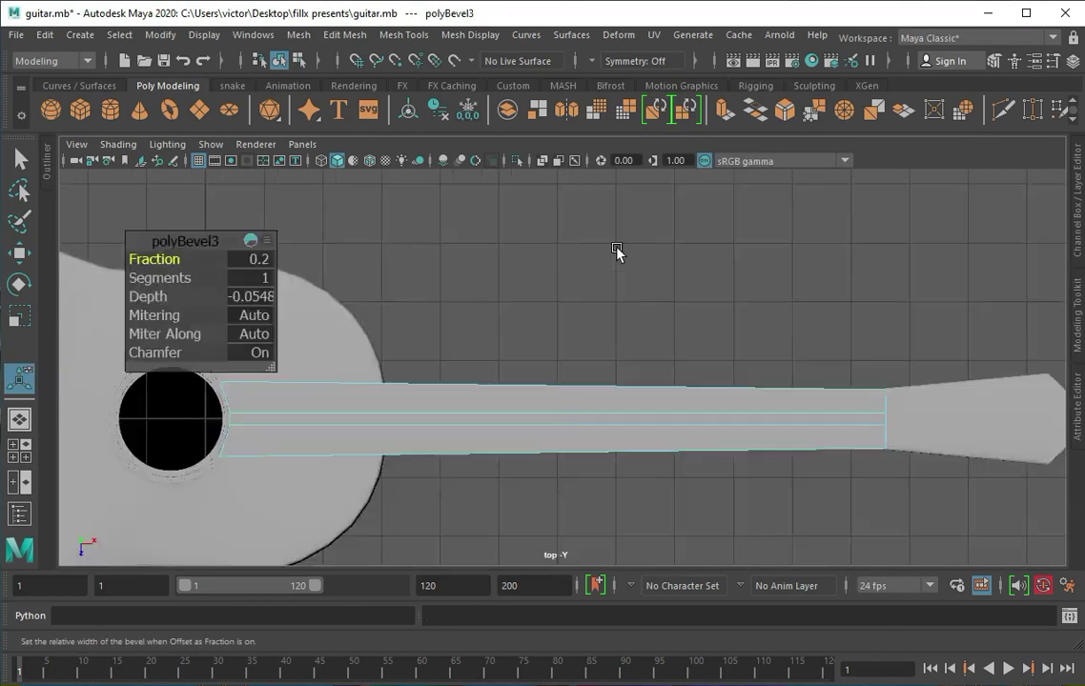
pyautogui.keyDown('alt'); pyautogui.moveTo(618, 250); pyautogui.dragTo(192, 463); pyautogui.keyUp('alt')
pyautogui.click(19, 159)
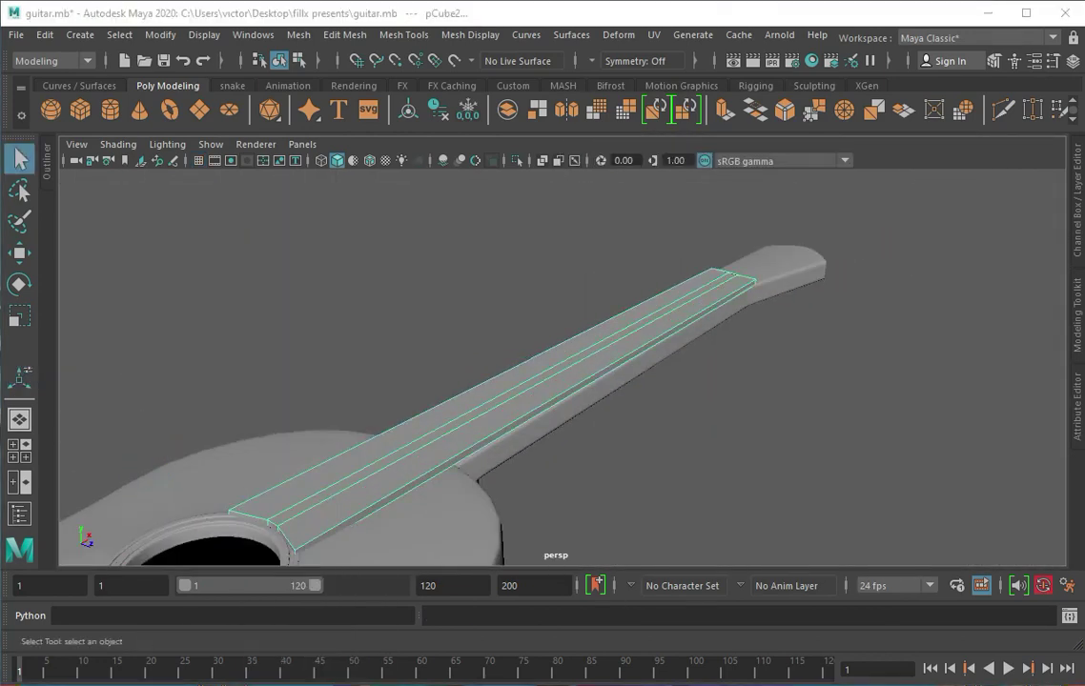
pyautogui.click(80, 109)
# Step: Move and scale the new cube into a thin bar by the soundhole
pyautogui.press('space')
pyautogui.press('space')
pyautogui.press('w')
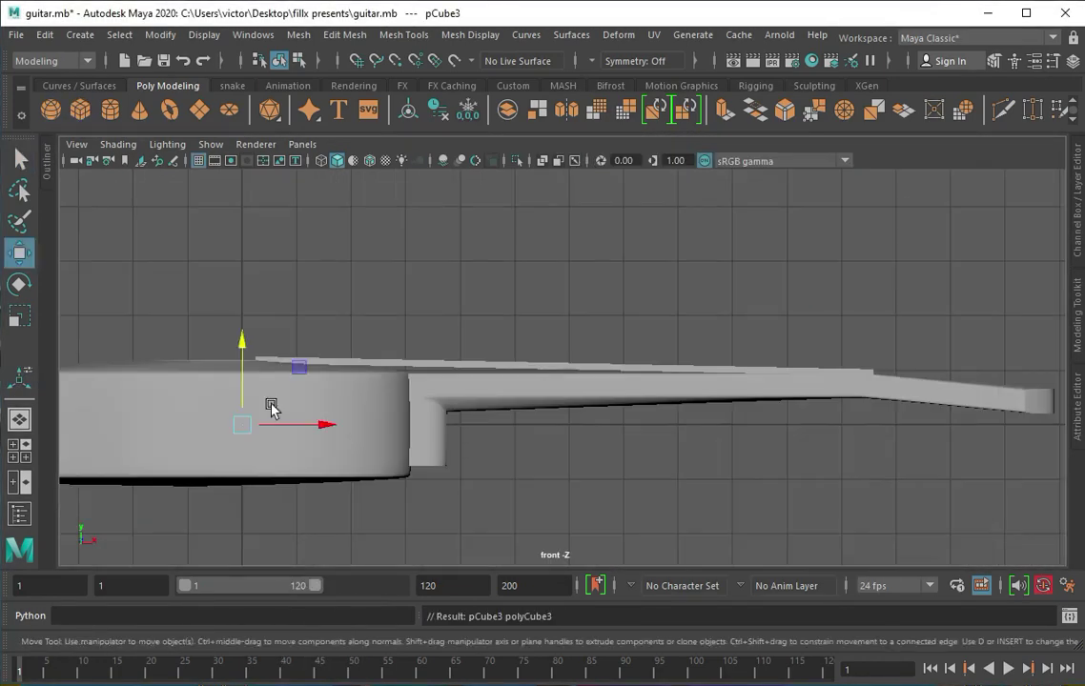
pyautogui.press('w')
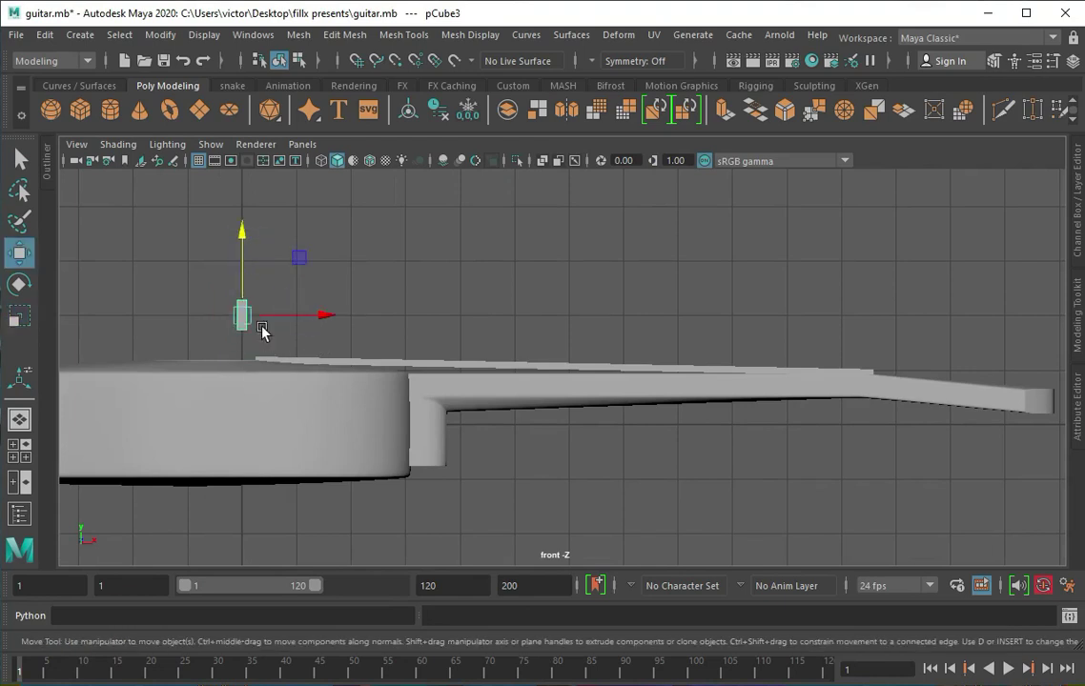
pyautogui.press('space')
pyautogui.press('space')
pyautogui.press('f')
pyautogui.moveTo(678, 400)
pyautogui.keyDown('alt'); pyautogui.mouseDown()
pyautogui.moveTo(656, 356)
pyautogui.moveTo(605, 353)
pyautogui.moveTo(603, 401)
pyautogui.moveTo(480, 368)
pyautogui.moveTo(544, 162)
pyautogui.moveTo(552, 380)
pyautogui.moveTo(653, 345)
pyautogui.moveTo(620, 348)
pyautogui.mouseUp(); pyautogui.keyUp('alt')
pyautogui.press('r')
pyautogui.click(577, 374)
pyautogui.press('q')
pyautogui.press('w')
# Step: Insert an edge loop near the bar's front end and check its smoothed preview
pyautogui.click(403, 34)
pyautogui.click(428, 167)
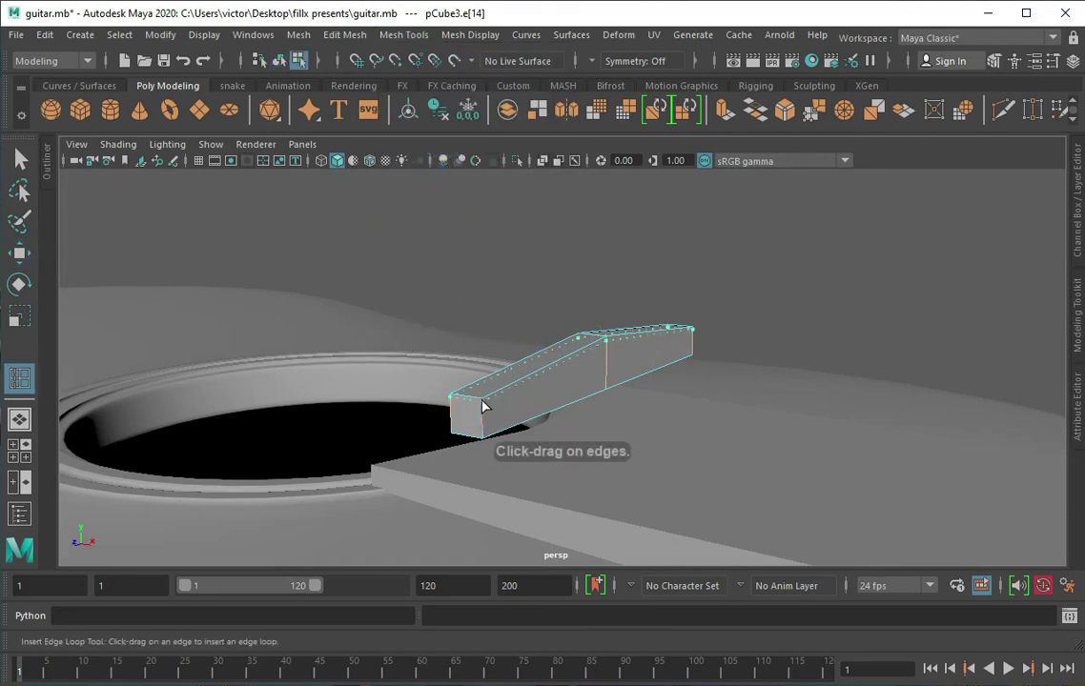
pyautogui.keyDown('alt'); pyautogui.moveTo(481, 405); pyautogui.dragTo(467, 411); pyautogui.keyUp('alt')
pyautogui.click(467, 412)
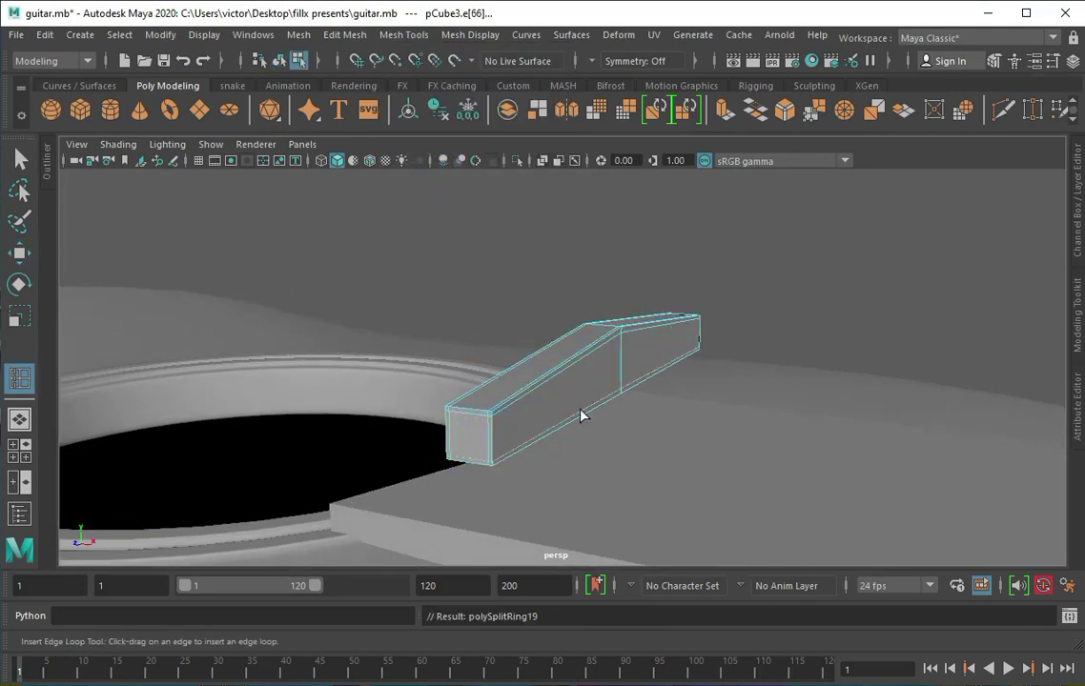
pyautogui.keyDown('alt'); pyautogui.moveTo(497, 462); pyautogui.dragTo(659, 407); pyautogui.keyUp('alt')
pyautogui.press('3')
pyautogui.press('q')
pyautogui.press('1')
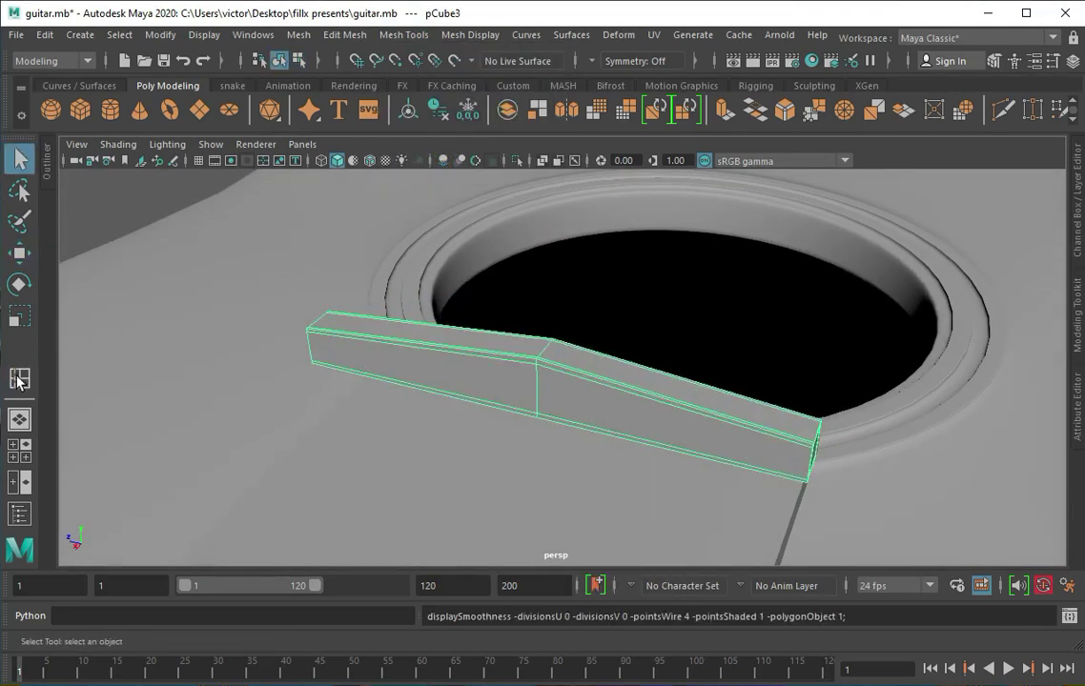
pyautogui.click(19, 380)
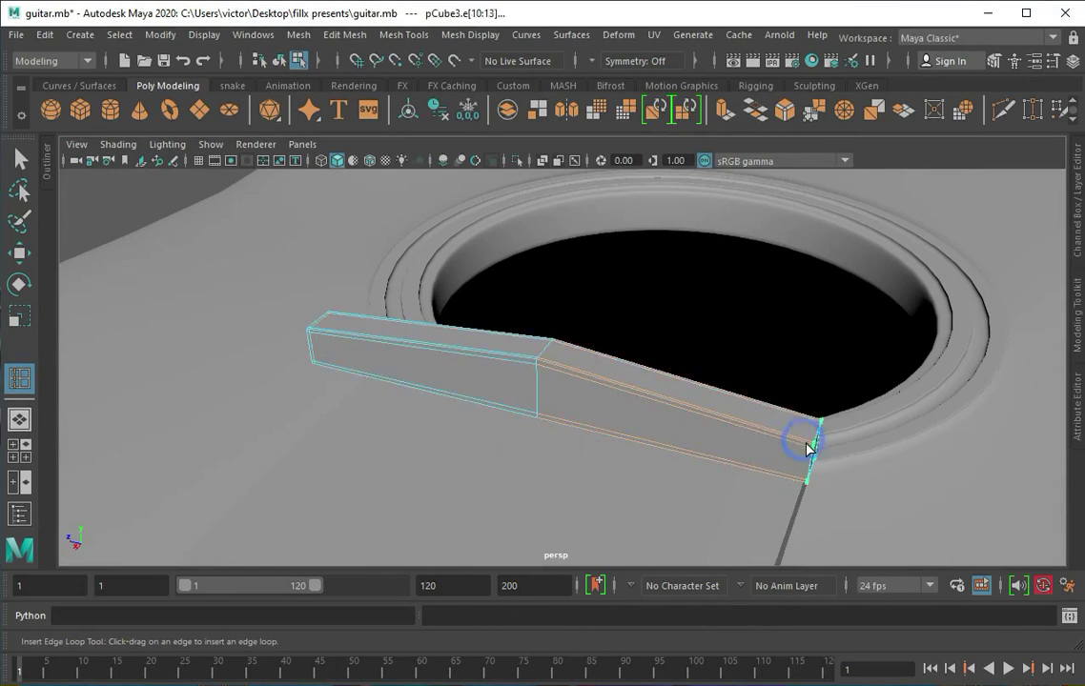
# Step: Isolate the fingerboard and insert edge loops near both of its ends
pyautogui.press('q')
pyautogui.moveTo(796, 445)
pyautogui.keyDown('alt'); pyautogui.mouseDown()
pyautogui.moveTo(557, 407)
pyautogui.moveTo(318, 341)
pyautogui.moveTo(588, 392)
pyautogui.mouseUp(); pyautogui.keyUp('alt')
pyautogui.click(588, 392)
pyautogui.hotkey('ctrl', '1')
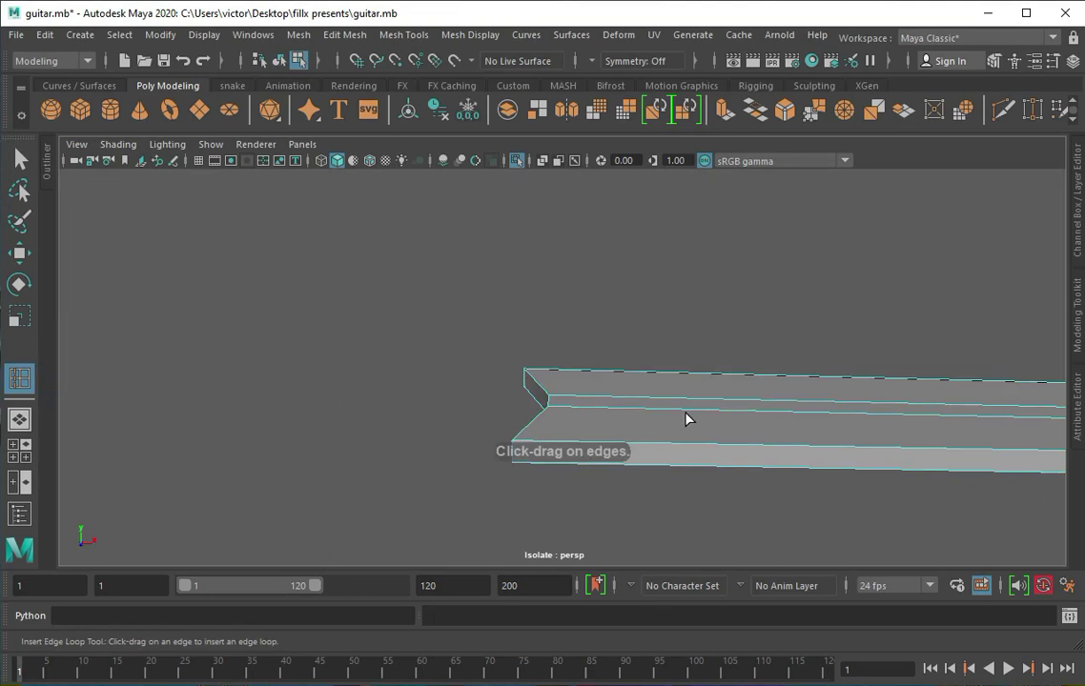
pyautogui.keyDown('alt'); pyautogui.moveTo(685, 419); pyautogui.dragTo(235, 393); pyautogui.keyUp('alt')
pyautogui.click(242, 412)
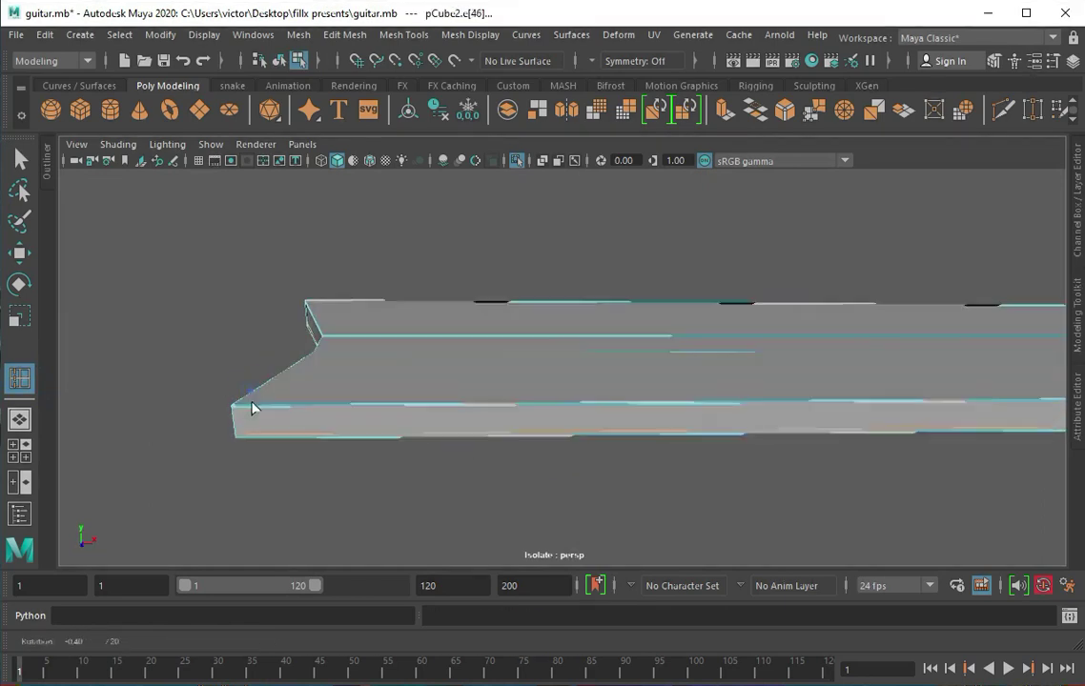
pyautogui.moveTo(242, 412)
pyautogui.keyDown('alt'); pyautogui.mouseDown(button='middle')
pyautogui.moveTo(750, 394)
pyautogui.moveTo(627, 393)
pyautogui.moveTo(777, 414)
pyautogui.mouseUp(button='middle'); pyautogui.keyUp('alt')
pyautogui.click(767, 412)
pyautogui.moveTo(767, 412)
pyautogui.keyDown('alt'); pyautogui.mouseDown()
pyautogui.moveTo(617, 392)
pyautogui.moveTo(641, 399)
pyautogui.mouseUp(); pyautogui.keyUp('alt')
# Step: Show the whole guitar again and frame the small bar at the soundhole
pyautogui.hotkey('ctrl', '1')
pyautogui.press('1')
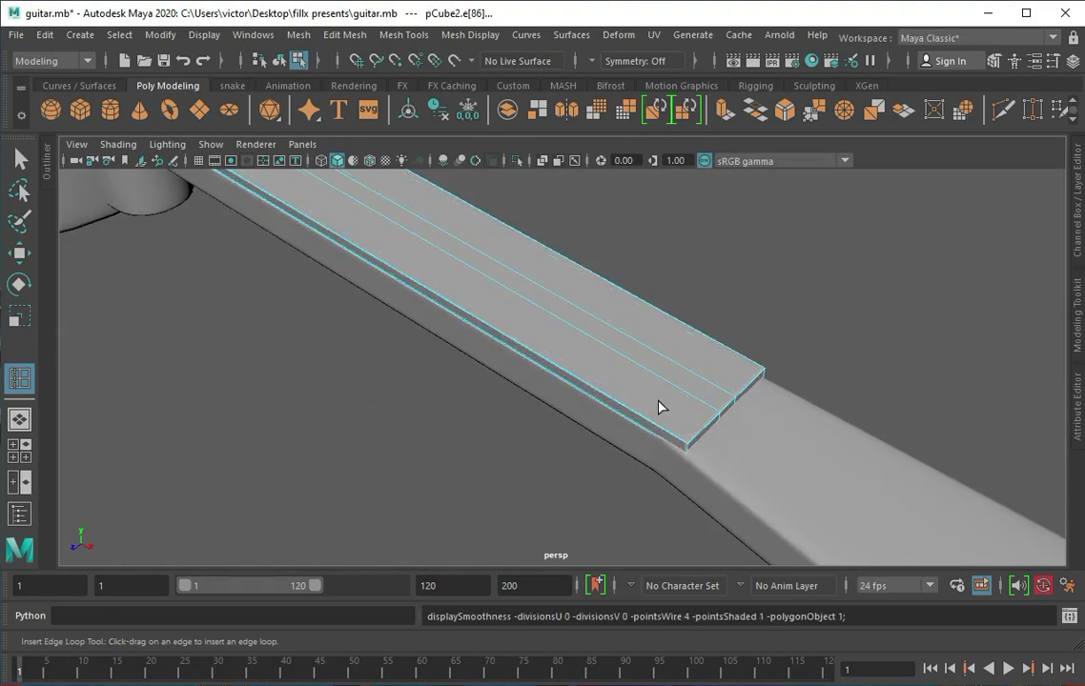
pyautogui.press('q')
pyautogui.click(340, 205)
pyautogui.press('f')
pyautogui.keyDown('alt'); pyautogui.moveTo(561, 278); pyautogui.dragTo(658, 259); pyautogui.keyUp('alt')
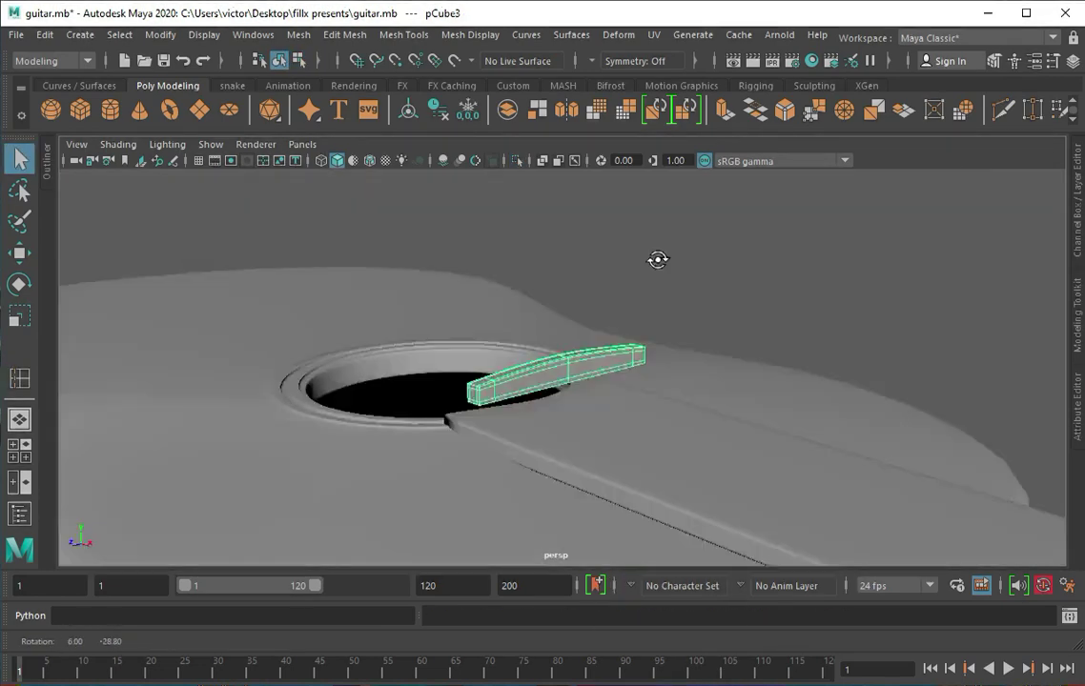
pyautogui.press('space')
pyautogui.press('space')
# Step: Place the thin bar on the fingerboard surface near the soundhole end
pyautogui.press('w')
pyautogui.scroll(2, 599, 556)
pyautogui.hotkey('ctrl', 's')
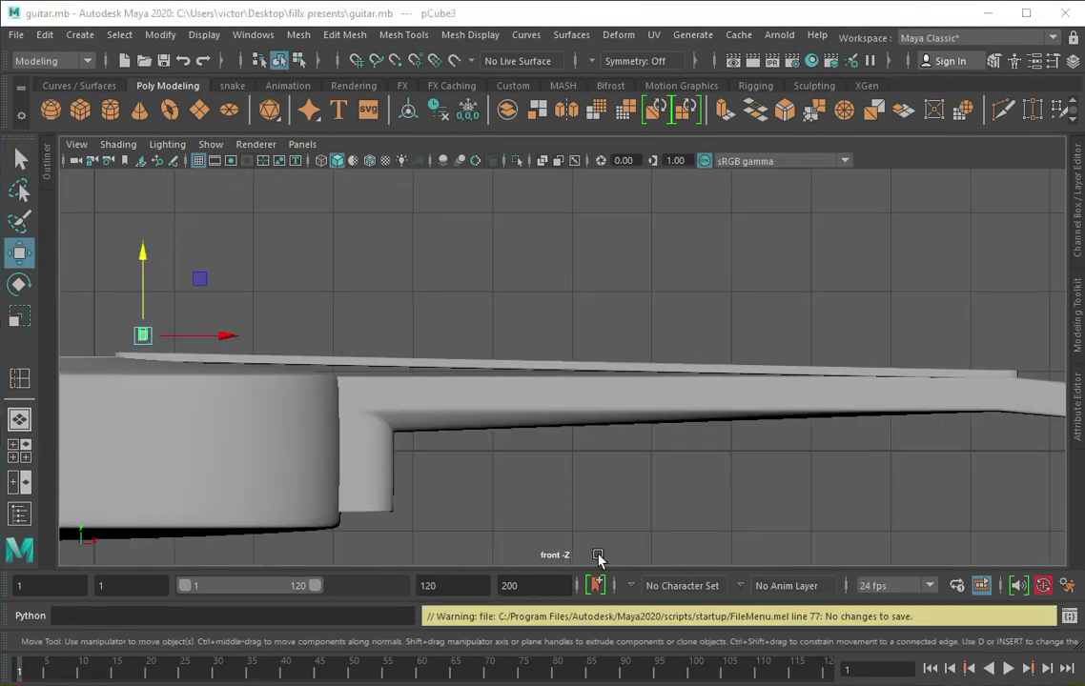
pyautogui.moveTo(142, 266); pyautogui.dragTo(149, 298)
pyautogui.press('f')
pyautogui.press('space')
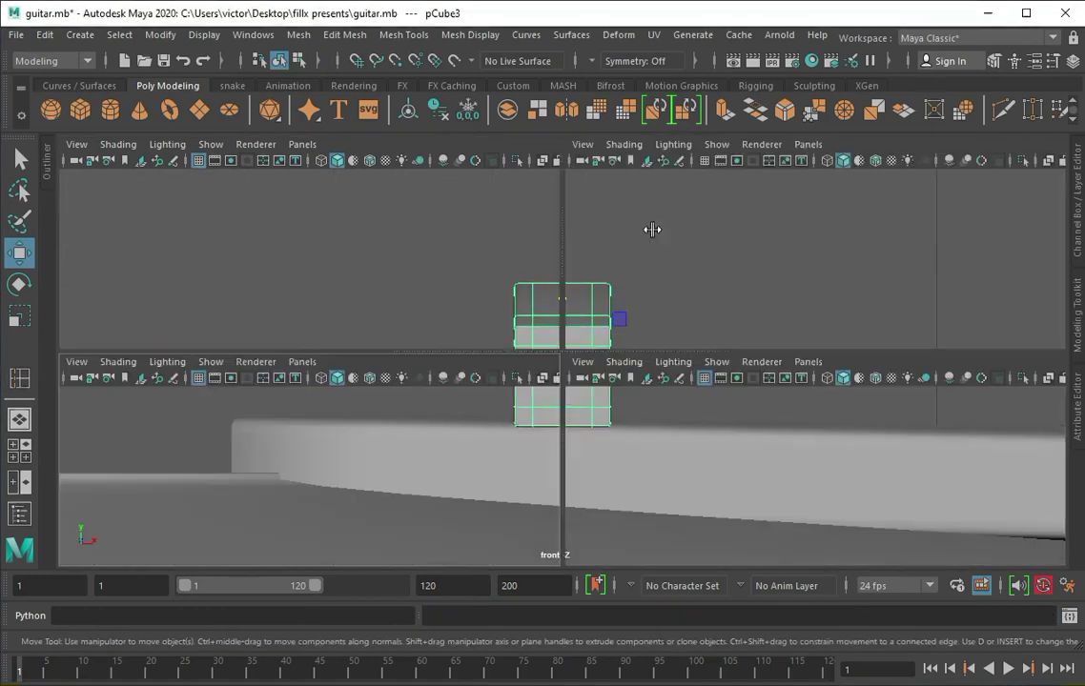
pyautogui.press('space')
pyautogui.keyDown('alt'); pyautogui.moveTo(705, 543); pyautogui.dragTo(610, 489); pyautogui.keyUp('alt')
pyautogui.scroll(3, 612, 438)
pyautogui.click(614, 386)
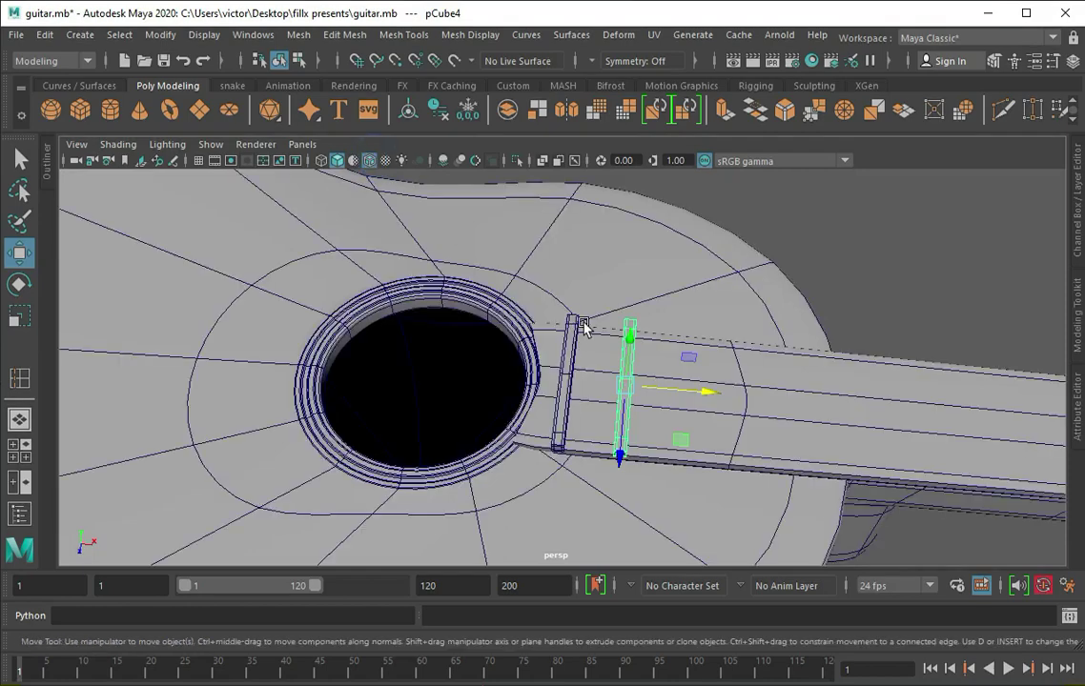
pyautogui.hotkey('ctrl', 'z')
pyautogui.hotkey('ctrl', 'z')
pyautogui.press('f')
pyautogui.scroll(-5, 682, 403)
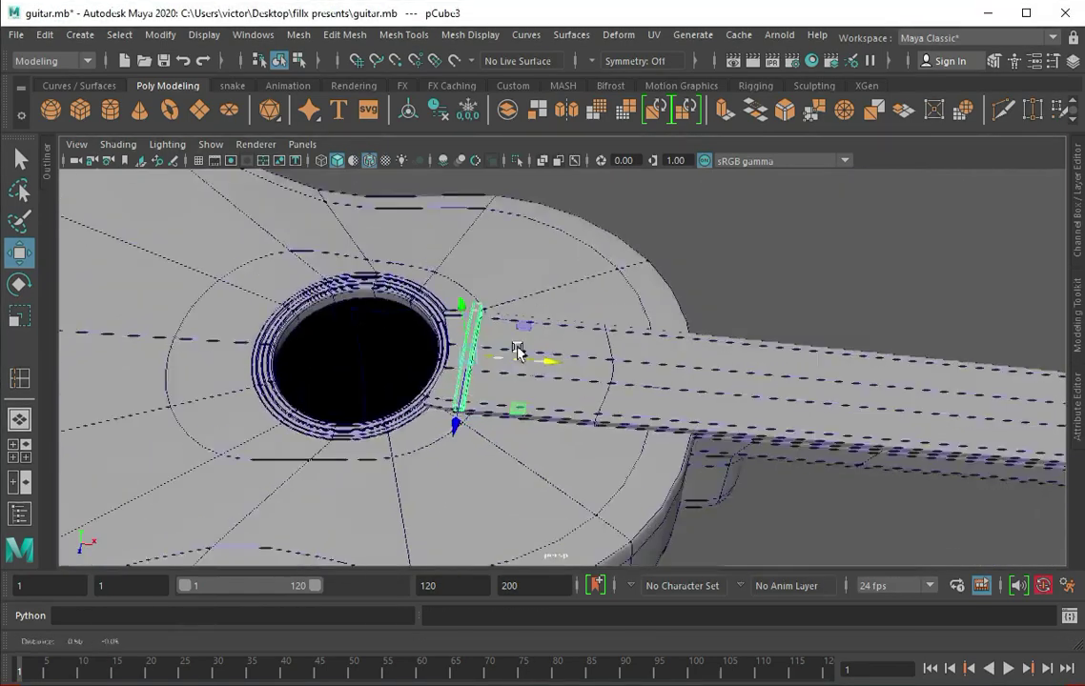
# Step: Clone the bar into a row of frets spaced up the neck to the fingerboard's end
pyautogui.hotkey('ctrl', 'd')
pyautogui.moveTo(502, 344); pyautogui.dragTo(581, 356)
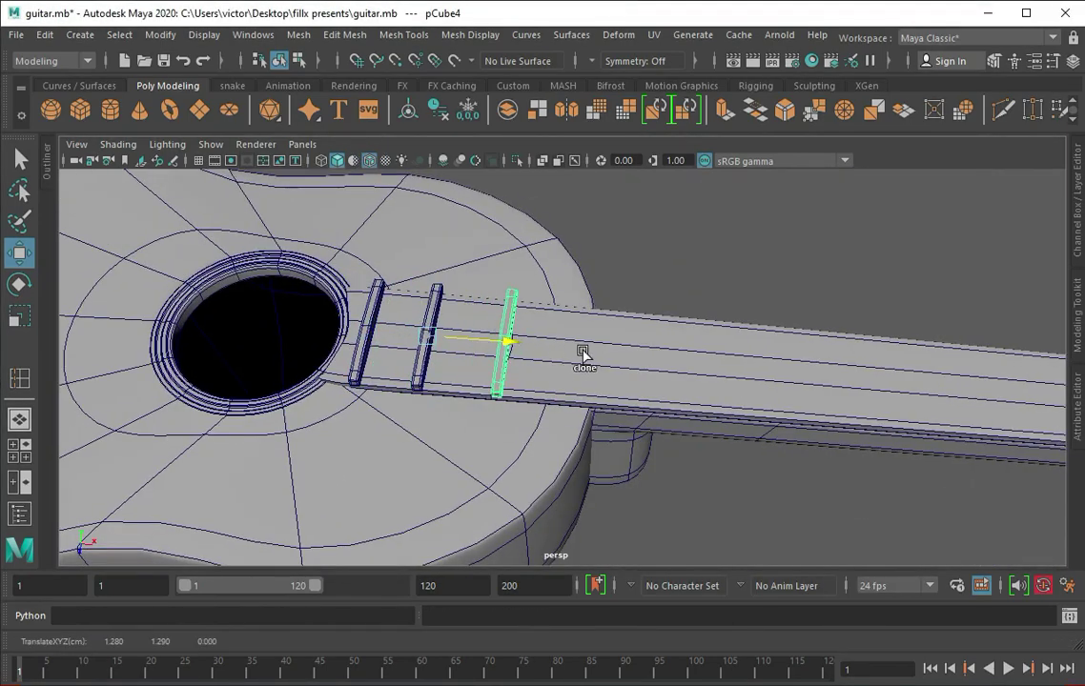
pyautogui.scroll(-3, 475, 378)
pyautogui.moveTo(505, 372)
pyautogui.keyDown('shift'); pyautogui.mouseDown()
pyautogui.moveTo(443, 363)
pyautogui.moveTo(427, 389)
pyautogui.mouseUp(); pyautogui.keyUp('shift')
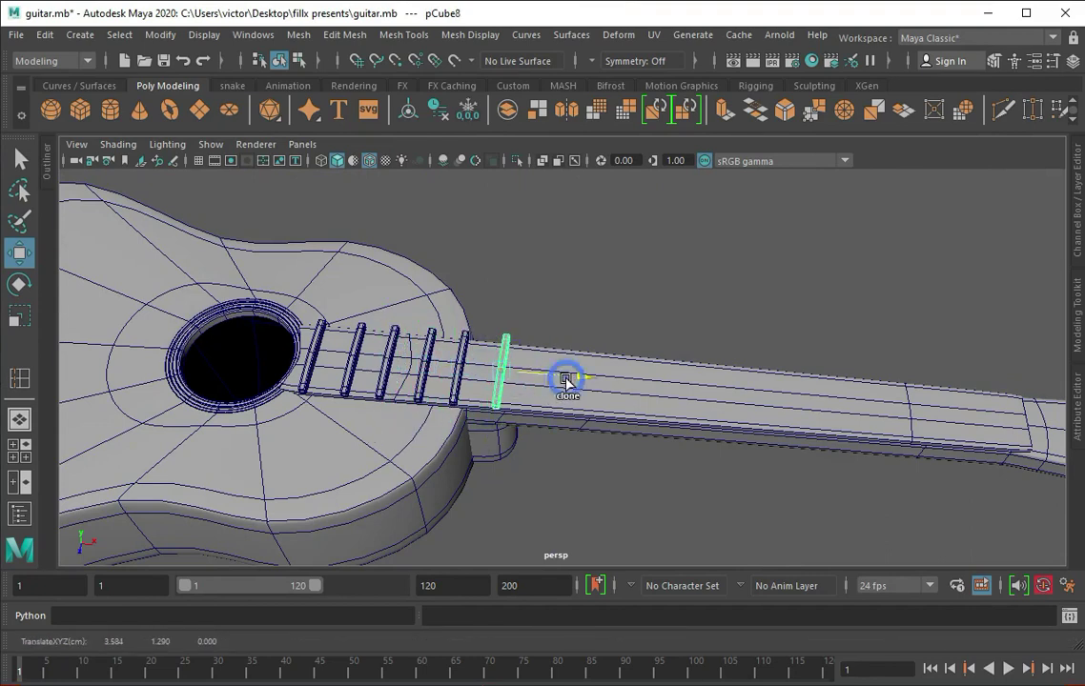
pyautogui.moveTo(629, 386)
pyautogui.keyDown('shift'); pyautogui.mouseDown()
pyautogui.moveTo(565, 376)
pyautogui.moveTo(612, 386)
pyautogui.mouseUp(); pyautogui.keyUp('shift')
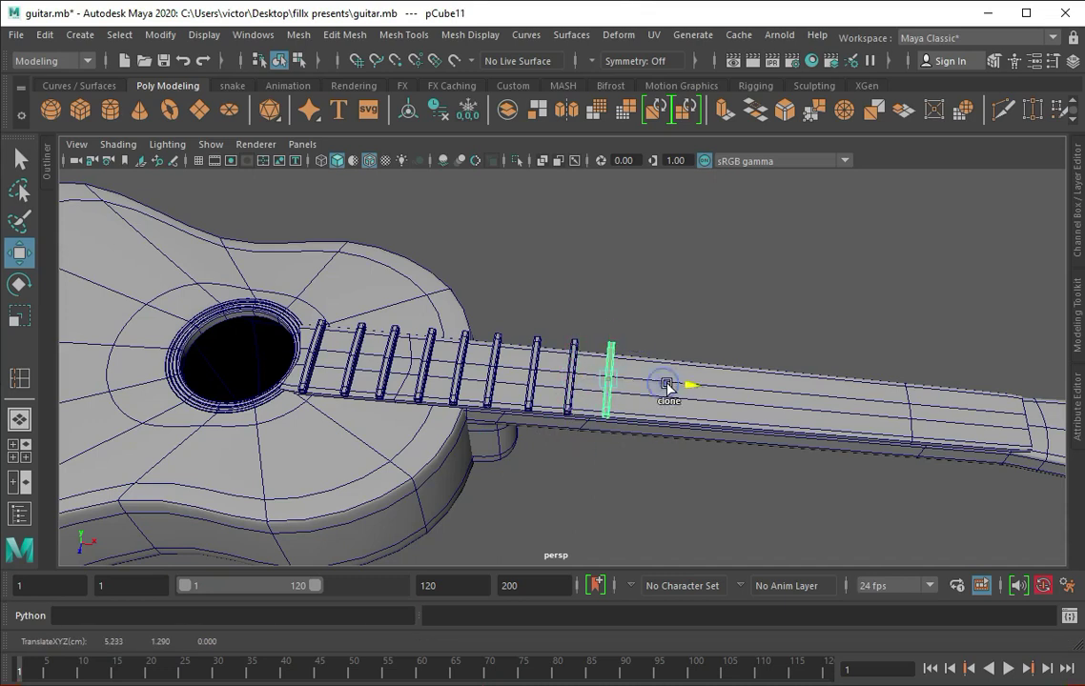
pyautogui.keyDown('shift'); pyautogui.moveTo(744, 410); pyautogui.dragTo(834, 400); pyautogui.keyUp('shift')
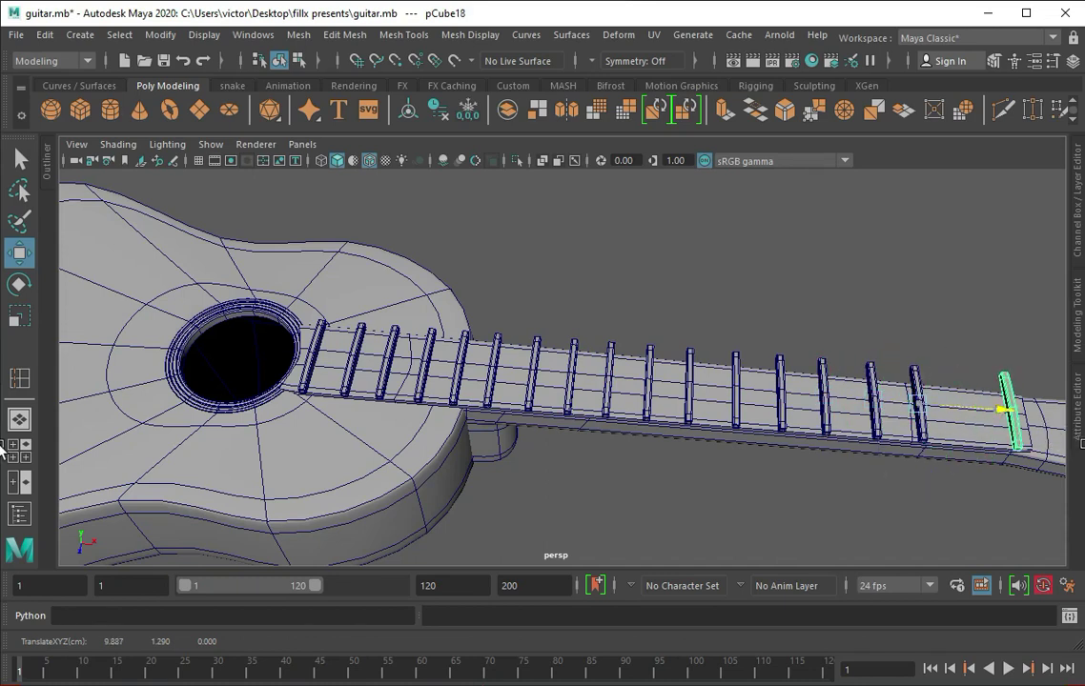
pyautogui.keyDown('alt'); pyautogui.moveTo(981, 419); pyautogui.dragTo(686, 363, button='middle'); pyautogui.keyUp('alt')
pyautogui.keyDown('shift'); pyautogui.moveTo(687, 363); pyautogui.dragTo(789, 360); pyautogui.keyUp('shift')
# Step: Zoom out and marquee-select all the fret bars together
pyautogui.keyDown('alt'); pyautogui.moveTo(610, 390); pyautogui.dragTo(272, 315, button='right'); pyautogui.keyUp('alt')
pyautogui.moveTo(272, 315); pyautogui.dragTo(588, 465)
pyautogui.press('q')
pyautogui.scroll(3, 532, 381)
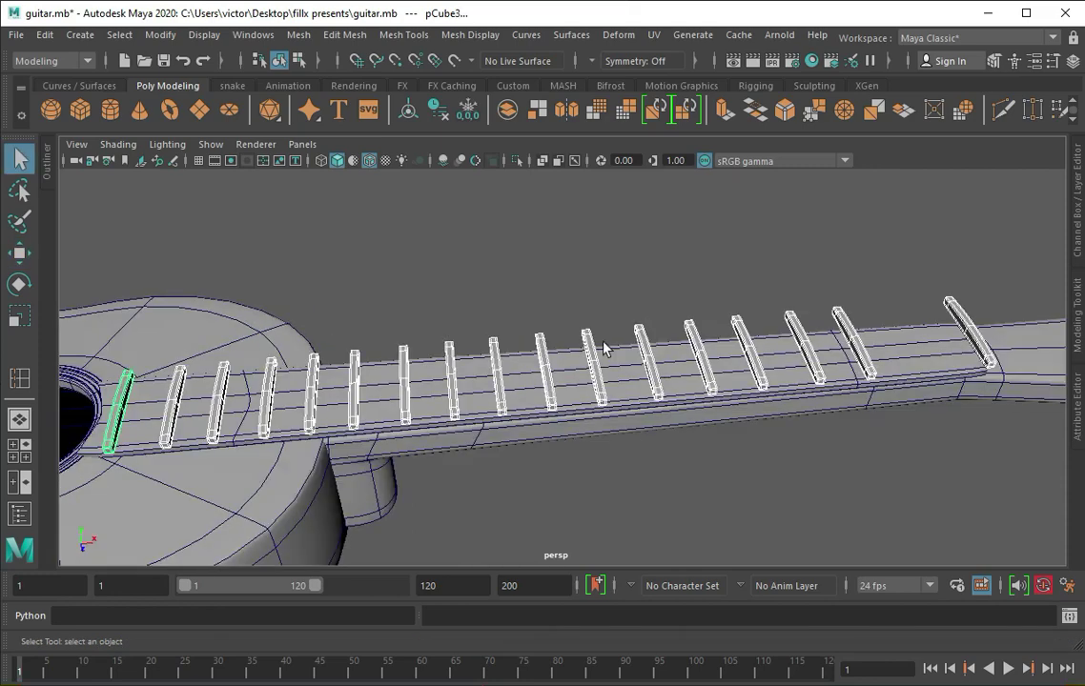
# Step: Combine the frets into one object and wrap them in a lattice deformer
pyautogui.click(507, 109)
pyautogui.click(618, 35)
pyautogui.click(667, 84)
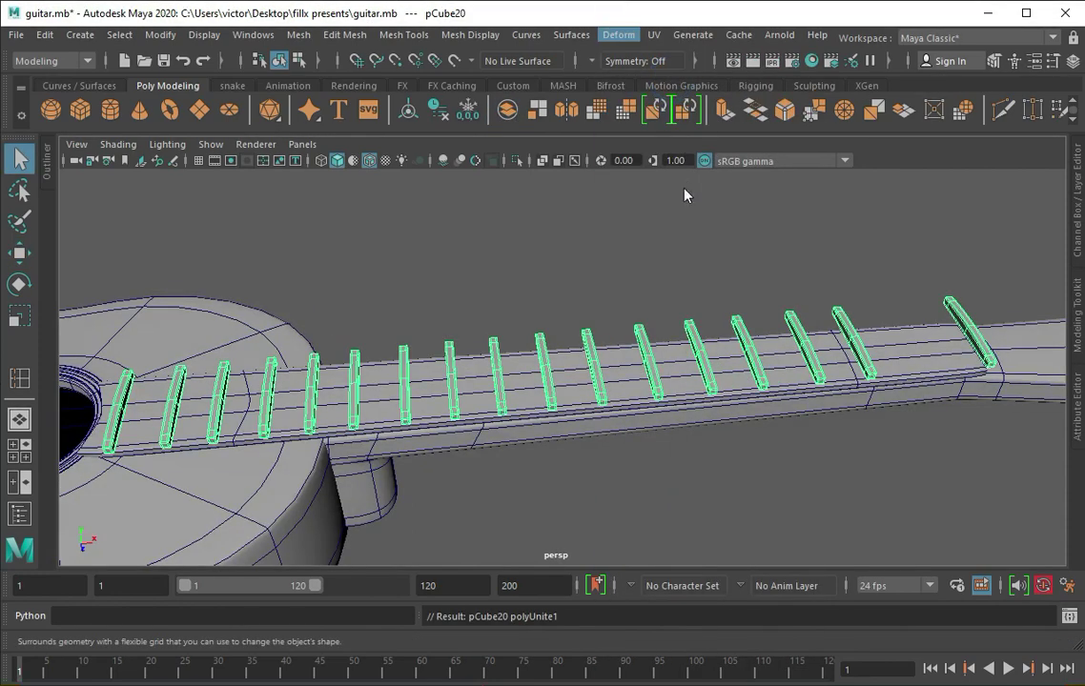
pyautogui.moveTo(886, 320)
pyautogui.keyDown('alt'); pyautogui.mouseDown()
pyautogui.moveTo(816, 367)
pyautogui.moveTo(770, 317)
pyautogui.moveTo(781, 429)
pyautogui.moveTo(770, 473)
pyautogui.mouseUp(); pyautogui.keyUp('alt')
pyautogui.press('r')
pyautogui.press('f')
pyautogui.moveTo(503, 419)
pyautogui.keyDown('alt'); pyautogui.mouseDown()
pyautogui.moveTo(508, 375)
pyautogui.moveTo(577, 371)
pyautogui.moveTo(502, 376)
pyautogui.moveTo(654, 355)
pyautogui.moveTo(864, 262)
pyautogui.moveTo(690, 448)
pyautogui.moveTo(688, 394)
pyautogui.mouseUp(); pyautogui.keyUp('alt')
pyautogui.press('f')
pyautogui.keyDown('alt'); pyautogui.moveTo(585, 421); pyautogui.dragTo(624, 358); pyautogui.keyUp('alt')
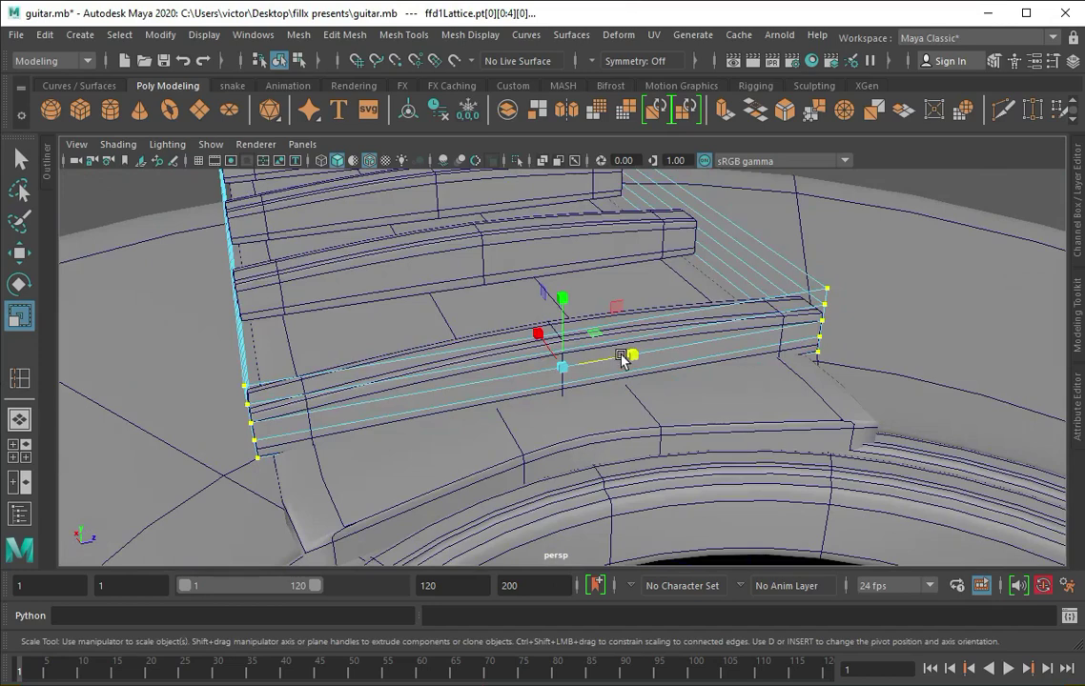
pyautogui.moveTo(482, 358)
pyautogui.keyDown('alt'); pyautogui.mouseDown()
pyautogui.moveTo(529, 395)
pyautogui.moveTo(457, 333)
pyautogui.mouseUp(); pyautogui.keyUp('alt')
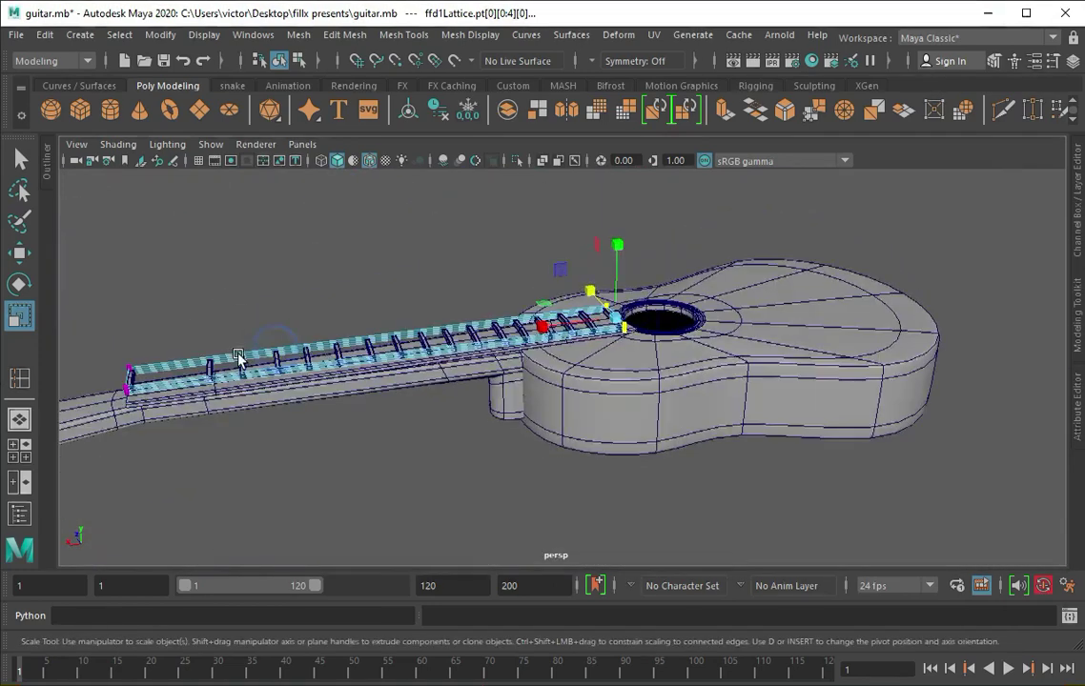
pyautogui.keyDown('shift'); pyautogui.moveTo(668, 429); pyautogui.dragTo(416, 305); pyautogui.keyUp('shift')
pyautogui.press('q')
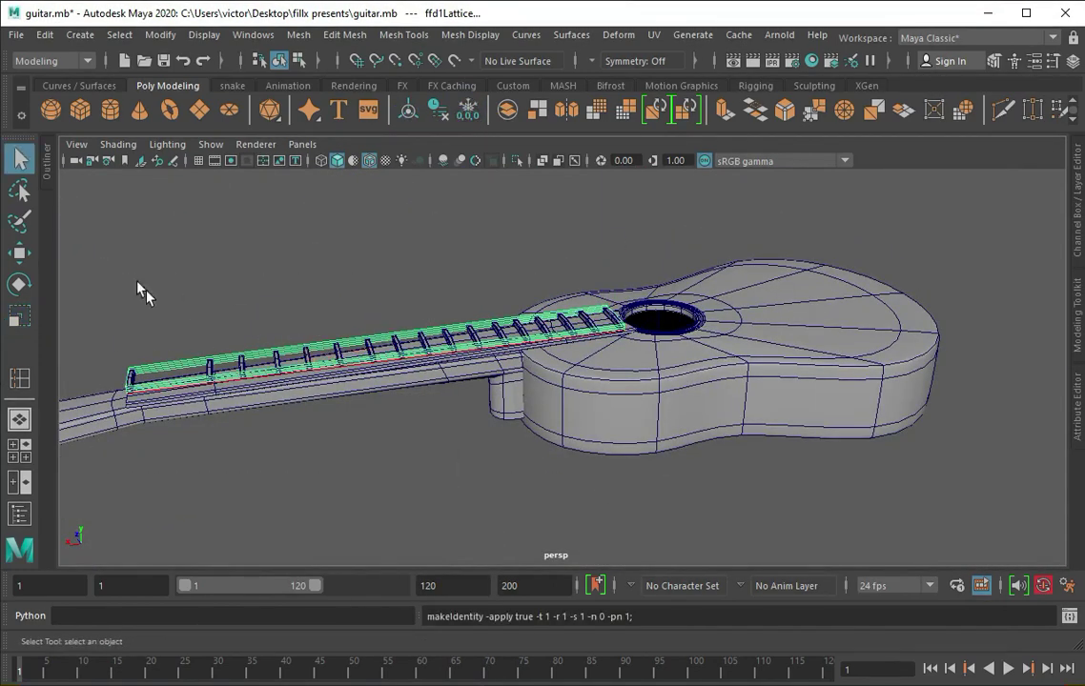
pyautogui.click(250, 395)
# Step: Tilt the combined frets in front view to match the neck's slope and nudge them vertically
pyautogui.click(121, 400)
pyautogui.click(382, 339)
pyautogui.keyDown('alt'); pyautogui.moveTo(382, 339); pyautogui.dragTo(476, 364); pyautogui.keyUp('alt')
pyautogui.press('space')
pyautogui.press('space')
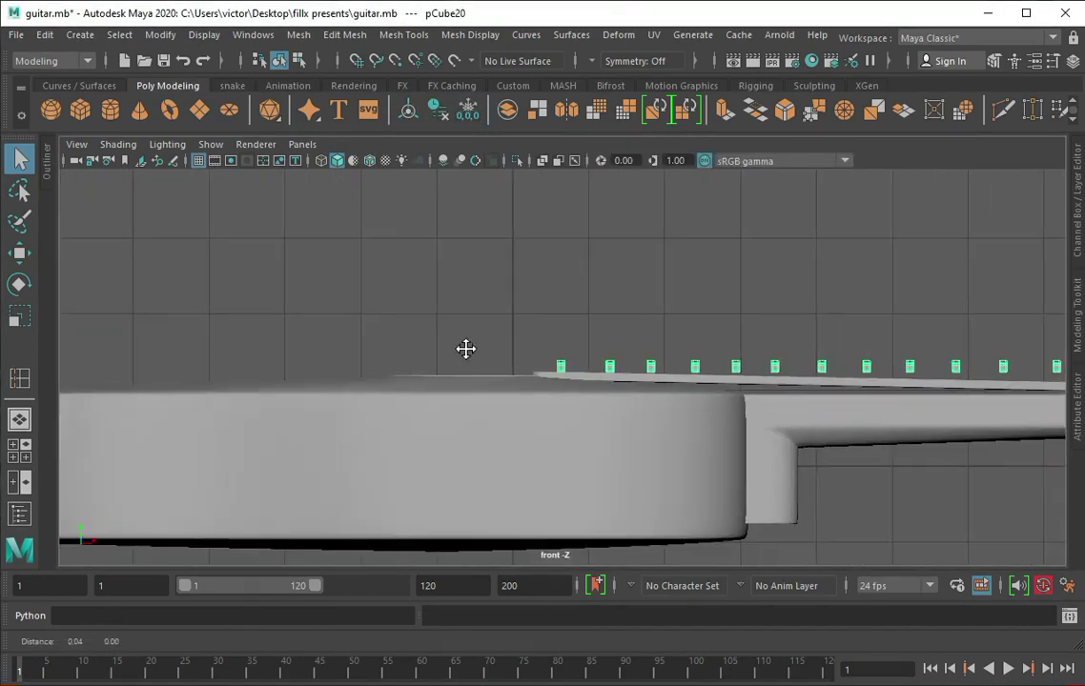
pyautogui.press('e')
pyautogui.moveTo(552, 223); pyautogui.dragTo(557, 225)
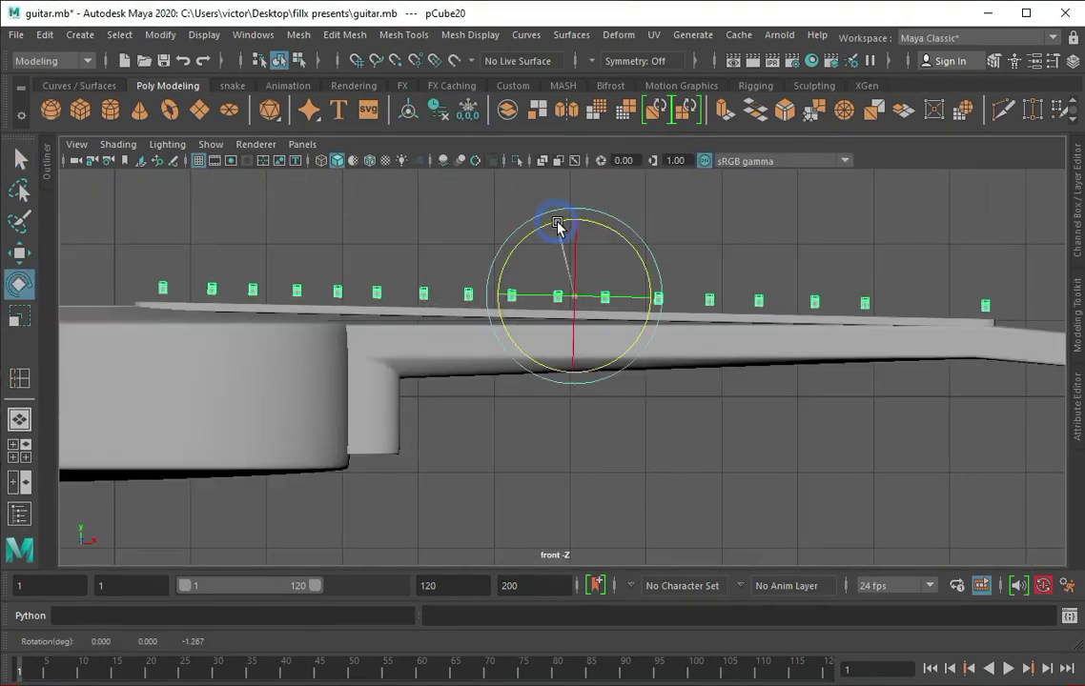
pyautogui.press('w')
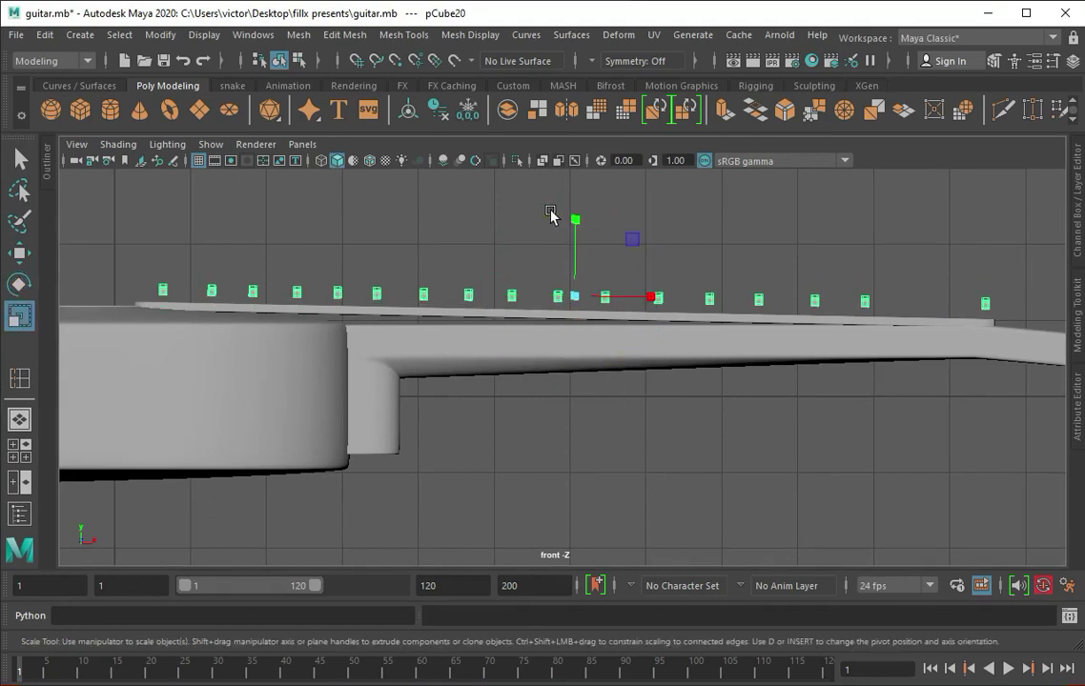
pyautogui.moveTo(573, 218); pyautogui.dragTo(567, 223)
# Step: Select the headstock's tip vertices for scaling
pyautogui.press('space')
pyautogui.press('space')
pyautogui.click(713, 232)
pyautogui.moveTo(714, 233)
pyautogui.keyDown('alt'); pyautogui.mouseDown()
pyautogui.moveTo(581, 316)
pyautogui.moveTo(860, 365)
pyautogui.moveTo(807, 346)
pyautogui.moveTo(981, 542)
pyautogui.mouseUp(); pyautogui.keyUp('alt')
pyautogui.click(859, 365)
pyautogui.press('F9')
pyautogui.press('r')
pyautogui.moveTo(927, 456); pyautogui.dragTo(934, 477)
# Step: Reselect the headstock tip vertices after dismissing an accidental new-scene prompt
pyautogui.press('e')
pyautogui.click(744, 460)
pyautogui.moveTo(744, 460)
pyautogui.keyDown('alt'); pyautogui.mouseDown()
pyautogui.moveTo(813, 426)
pyautogui.moveTo(804, 344)
pyautogui.mouseUp(); pyautogui.keyUp('alt')
pyautogui.moveTo(803, 344); pyautogui.dragTo(883, 471)
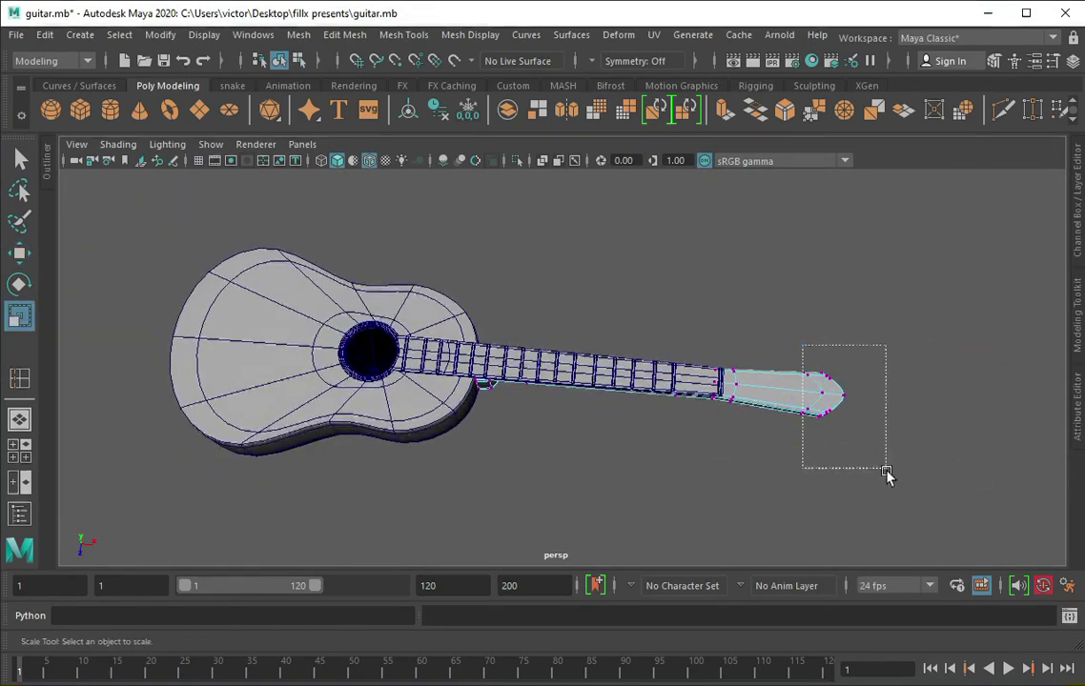
pyautogui.click(864, 411)
pyautogui.hotkey('ctrl', 'n')
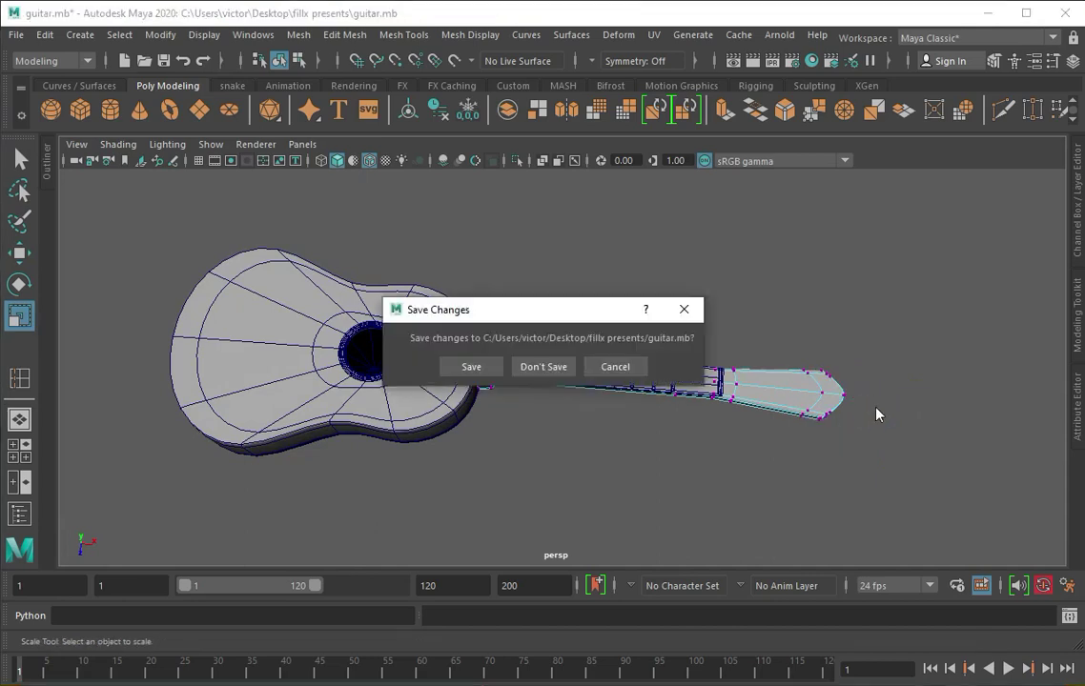
pyautogui.click(698, 318)
pyautogui.hotkey('ctrl', 'z')
# Step: Return to object selection, deselect the guitar and toggle the multi-view layout
pyautogui.moveTo(610, 315); pyautogui.dragTo(702, 295, button='right')
pyautogui.moveTo(703, 295)
pyautogui.keyDown('alt'); pyautogui.mouseDown()
pyautogui.moveTo(583, 267)
pyautogui.moveTo(403, 273)
pyautogui.mouseUp(); pyautogui.keyUp('alt')
pyautogui.click(403, 273)
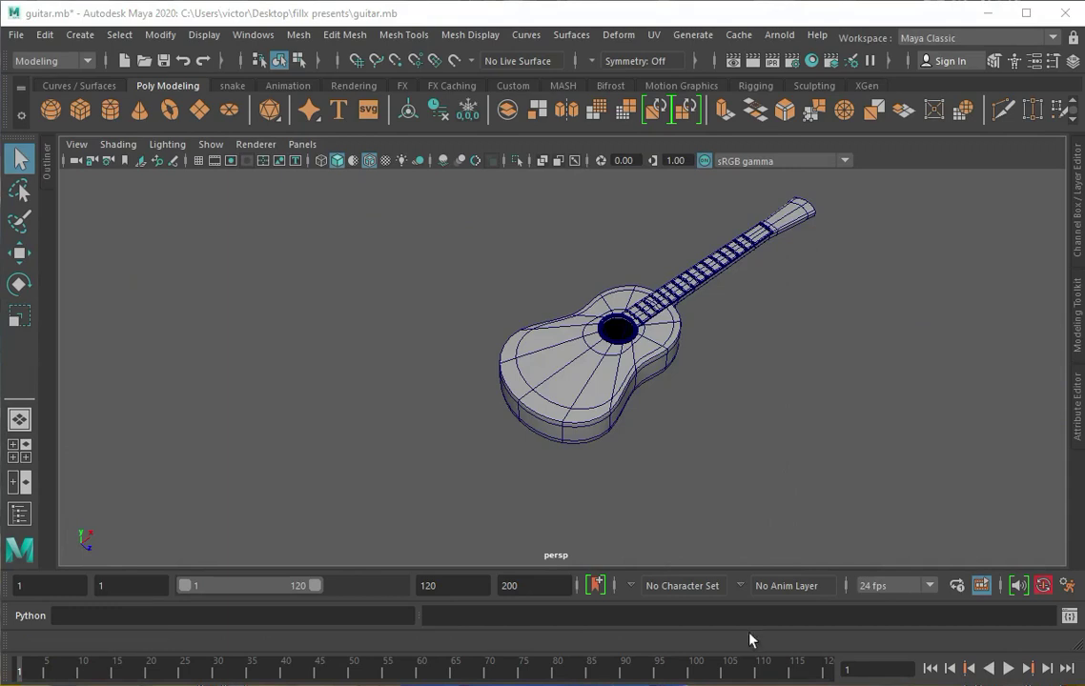
pyautogui.keyDown('alt'); pyautogui.moveTo(746, 519); pyautogui.dragTo(249, 181); pyautogui.keyUp('alt')
pyautogui.press('space')
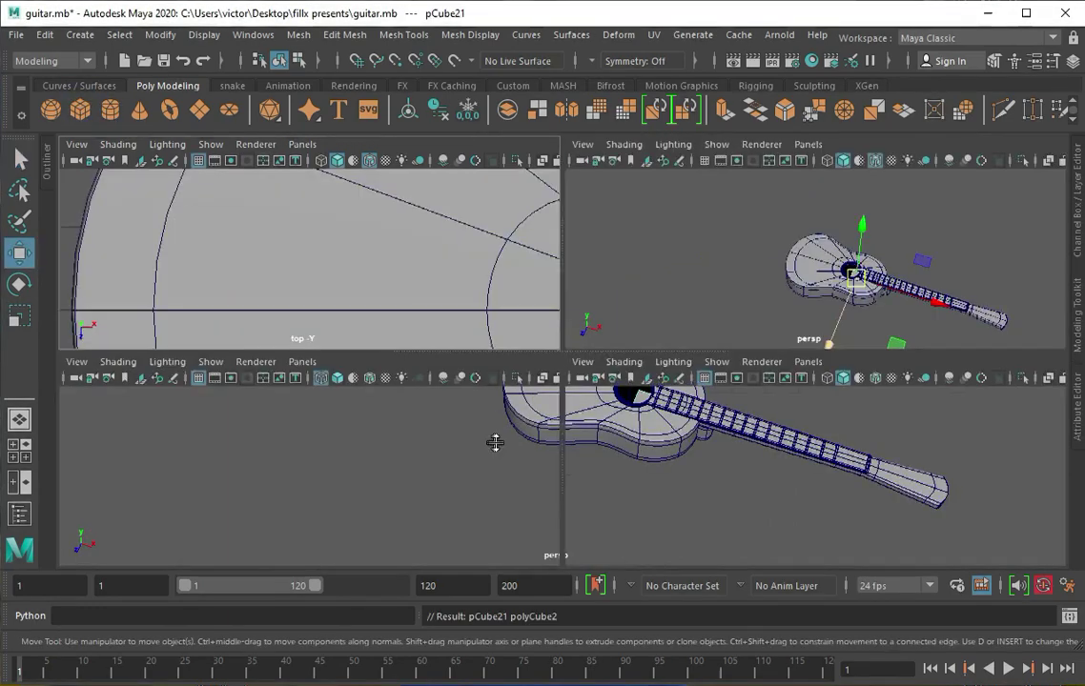
# Step: Scale the new cube into a long, flat bar on the body below the soundhole
pyautogui.press('space')
pyautogui.press('space')
pyautogui.press('space')
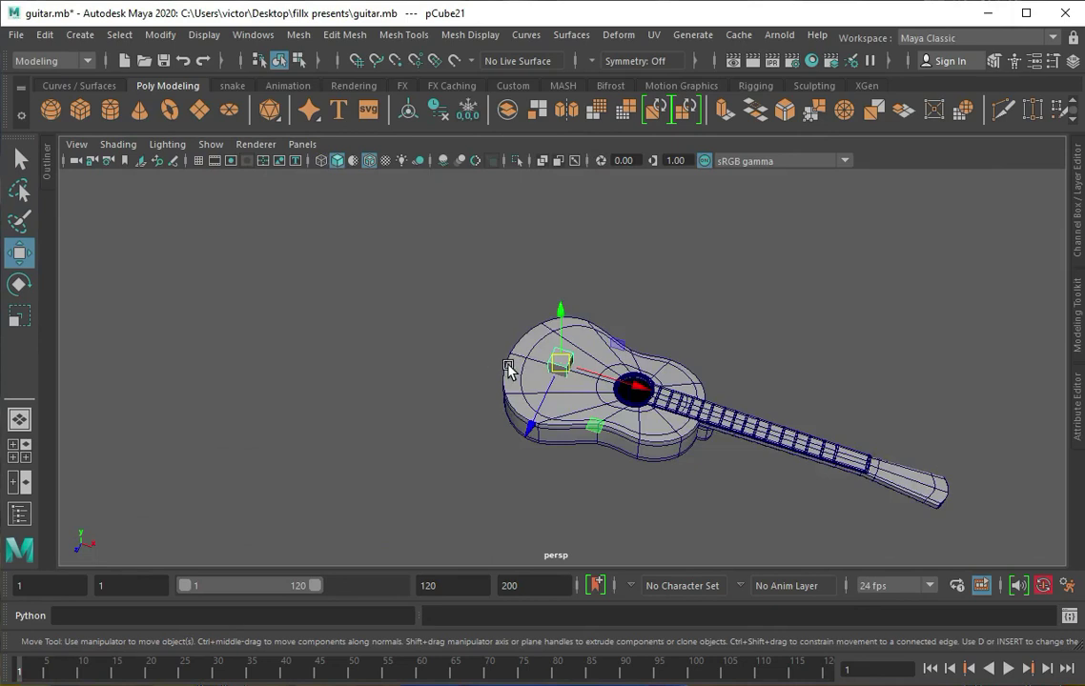
pyautogui.press('f')
pyautogui.moveTo(542, 344)
pyautogui.keyDown('alt'); pyautogui.mouseDown()
pyautogui.moveTo(625, 353)
pyautogui.moveTo(553, 336)
pyautogui.moveTo(561, 314)
pyautogui.moveTo(561, 358)
pyautogui.moveTo(631, 348)
pyautogui.mouseUp(); pyautogui.keyUp('alt')
pyautogui.press('r')
pyautogui.moveTo(567, 374)
pyautogui.keyDown('alt'); pyautogui.mouseDown()
pyautogui.moveTo(482, 303)
pyautogui.moveTo(632, 360)
pyautogui.mouseUp(); pyautogui.keyUp('alt')
pyautogui.keyDown('alt'); pyautogui.moveTo(570, 325); pyautogui.dragTo(507, 365); pyautogui.keyUp('alt')
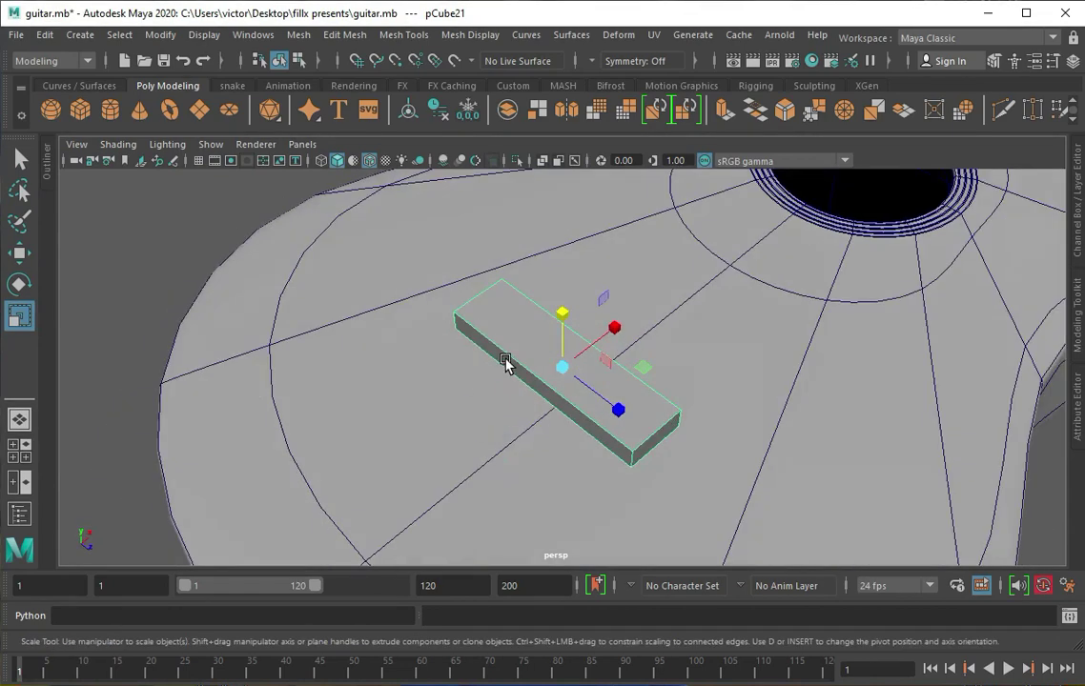
# Step: Select the bar's end face in face mode
pyautogui.press('F11')
pyautogui.moveTo(635, 324)
pyautogui.keyDown('alt'); pyautogui.mouseDown()
pyautogui.moveTo(589, 411)
pyautogui.moveTo(511, 421)
pyautogui.moveTo(481, 405)
pyautogui.mouseUp(); pyautogui.keyUp('alt')
pyautogui.click(481, 405)
pyautogui.keyDown('alt'); pyautogui.moveTo(482, 406); pyautogui.dragTo(674, 210, button='right'); pyautogui.keyUp('alt')
pyautogui.moveTo(661, 357)
pyautogui.keyDown('alt'); pyautogui.mouseDown()
pyautogui.moveTo(582, 400)
pyautogui.moveTo(672, 420)
pyautogui.moveTo(690, 389)
pyautogui.mouseUp(); pyautogui.keyUp('alt')
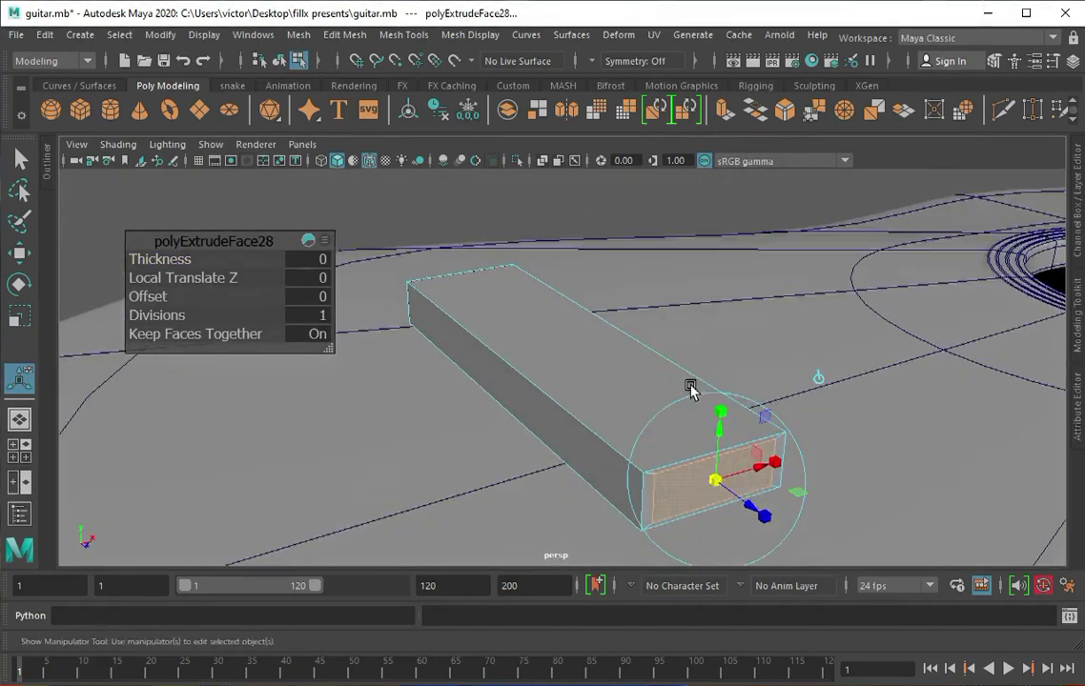
# Step: Extrude the bar's end face outward twice, then extrude a side face
pyautogui.moveTo(770, 512); pyautogui.dragTo(809, 461)
pyautogui.hotkey('ctrl', 'e')
pyautogui.moveTo(809, 461)
pyautogui.mouseDown()
pyautogui.moveTo(863, 486)
pyautogui.moveTo(604, 428)
pyautogui.moveTo(453, 377)
pyautogui.moveTo(530, 412)
pyautogui.moveTo(634, 399)
pyautogui.moveTo(601, 436)
pyautogui.mouseUp()
pyautogui.click(581, 405)
pyautogui.hotkey('ctrl', 'e')
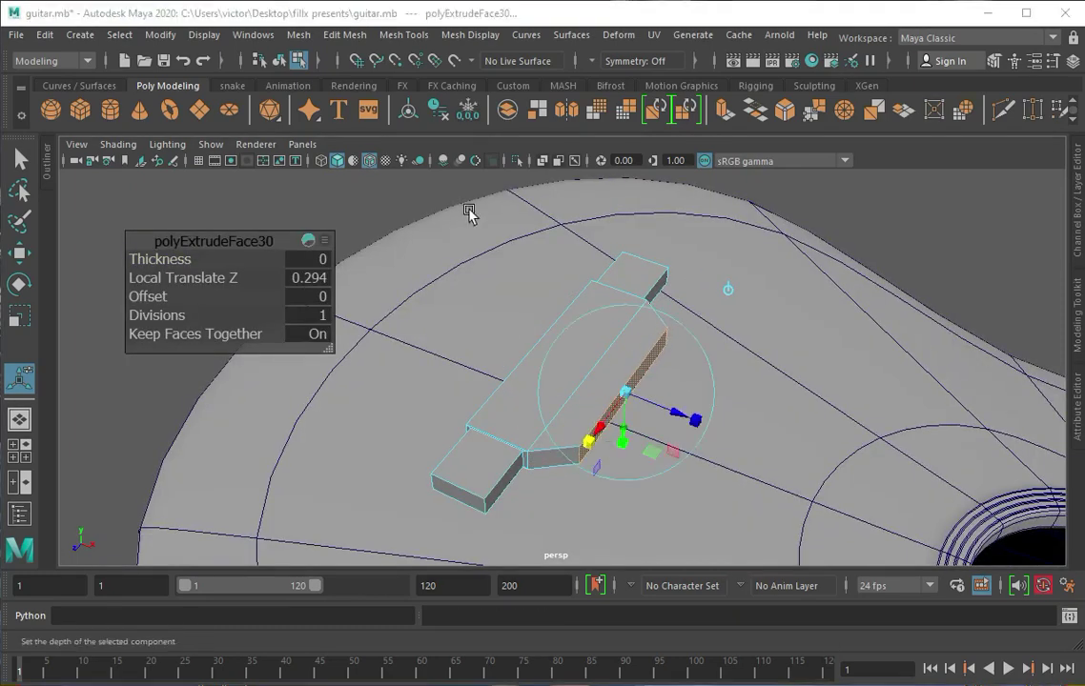
pyautogui.keyDown('alt'); pyautogui.moveTo(468, 211); pyautogui.dragTo(584, 386); pyautogui.keyUp('alt')
pyautogui.keyDown('alt'); pyautogui.moveTo(566, 426); pyautogui.dragTo(641, 322); pyautogui.keyUp('alt')
# Step: Extrude the top face, then extrude both end faces again
pyautogui.moveTo(608, 275); pyautogui.dragTo(605, 319, button='right')
pyautogui.click(600, 354)
pyautogui.moveTo(601, 354)
pyautogui.keyDown('alt'); pyautogui.mouseDown()
pyautogui.moveTo(497, 316)
pyautogui.moveTo(572, 362)
pyautogui.moveTo(550, 357)
pyautogui.mouseUp(); pyautogui.keyUp('alt')
pyautogui.hotkey('ctrl', 'e')
pyautogui.hotkey('ctrl', 'e')
pyautogui.click(346, 450)
pyautogui.keyDown('shift'); pyautogui.click(726, 274); pyautogui.keyUp('shift')
pyautogui.hotkey('ctrl', 'e')
pyautogui.press('F8')
# Step: Insert an edge loop along the bridge with Insert Edge Loop, undoing a misplaced one
pyautogui.keyDown('alt'); pyautogui.moveTo(320, 491); pyautogui.dragTo(578, 322); pyautogui.keyUp('alt')
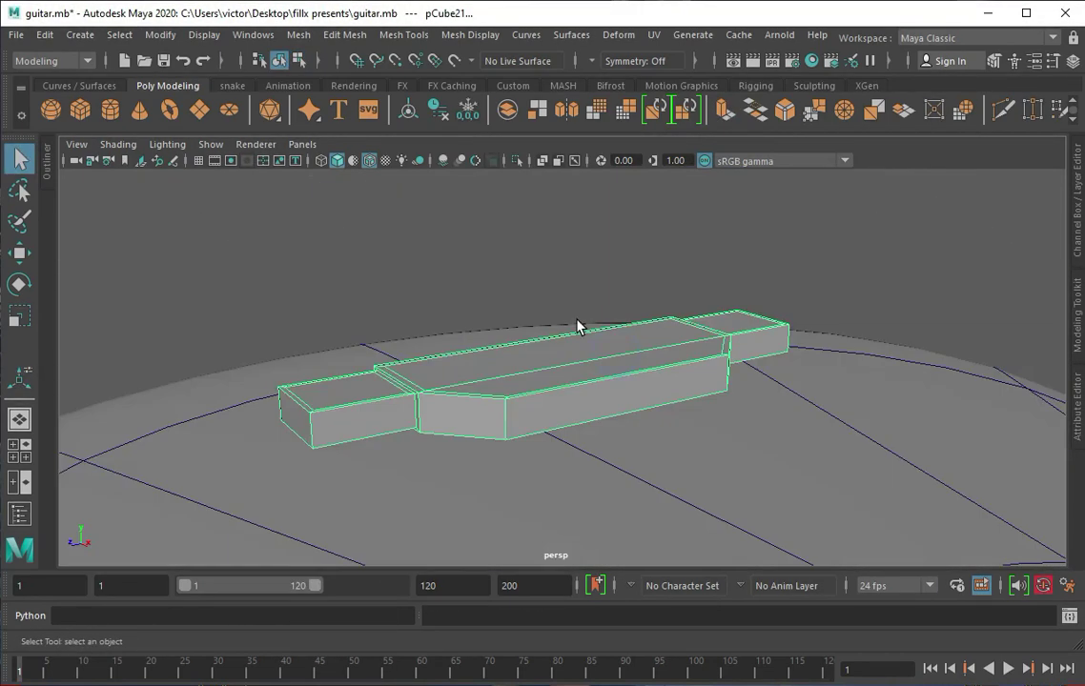
pyautogui.press('3')
pyautogui.press('1')
pyautogui.keyDown('alt'); pyautogui.moveTo(516, 407); pyautogui.dragTo(547, 356); pyautogui.keyUp('alt')
pyautogui.click(403, 34)
pyautogui.click(441, 163)
pyautogui.moveTo(442, 163)
pyautogui.keyDown('alt'); pyautogui.mouseDown()
pyautogui.moveTo(588, 327)
pyautogui.moveTo(582, 448)
pyautogui.mouseUp(); pyautogui.keyUp('alt')
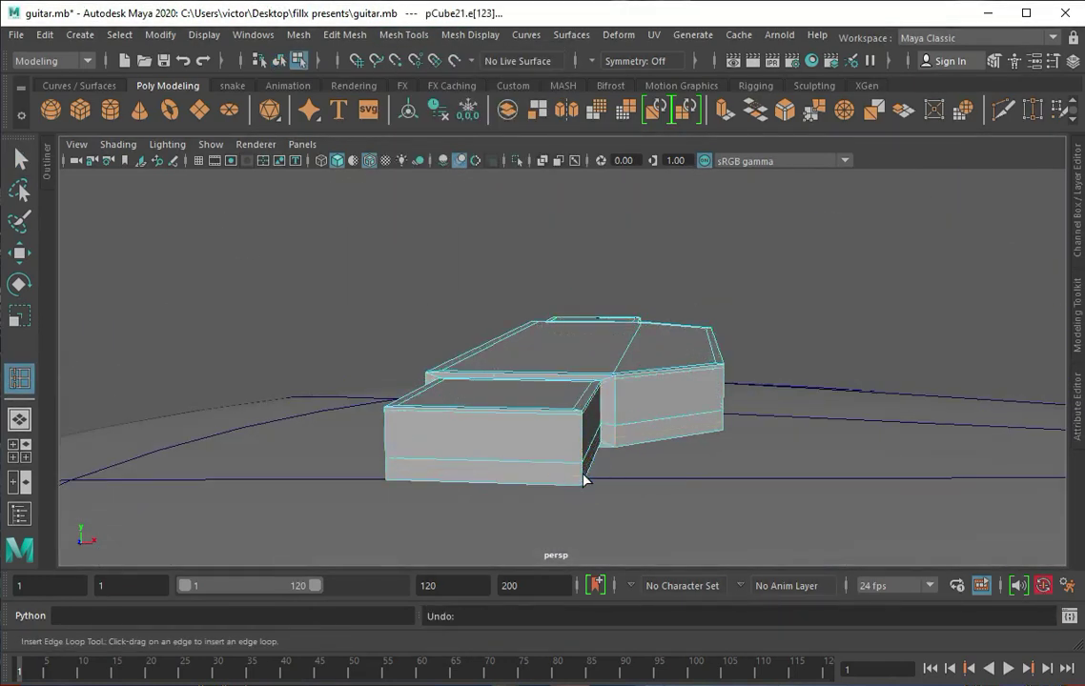
pyautogui.keyDown('alt'); pyautogui.moveTo(583, 487); pyautogui.dragTo(602, 476); pyautogui.keyUp('alt')
pyautogui.moveTo(654, 505); pyautogui.dragTo(531, 477)
pyautogui.hotkey('ctrl', 'z')
pyautogui.moveTo(462, 478)
pyautogui.keyDown('alt'); pyautogui.mouseDown()
pyautogui.moveTo(545, 506)
pyautogui.moveTo(561, 435)
pyautogui.moveTo(736, 484)
pyautogui.moveTo(376, 370)
pyautogui.mouseUp(); pyautogui.keyUp('alt')
# Step: Preview the bridge smoothed, return to object mode and select the bridge block
pyautogui.press('3')
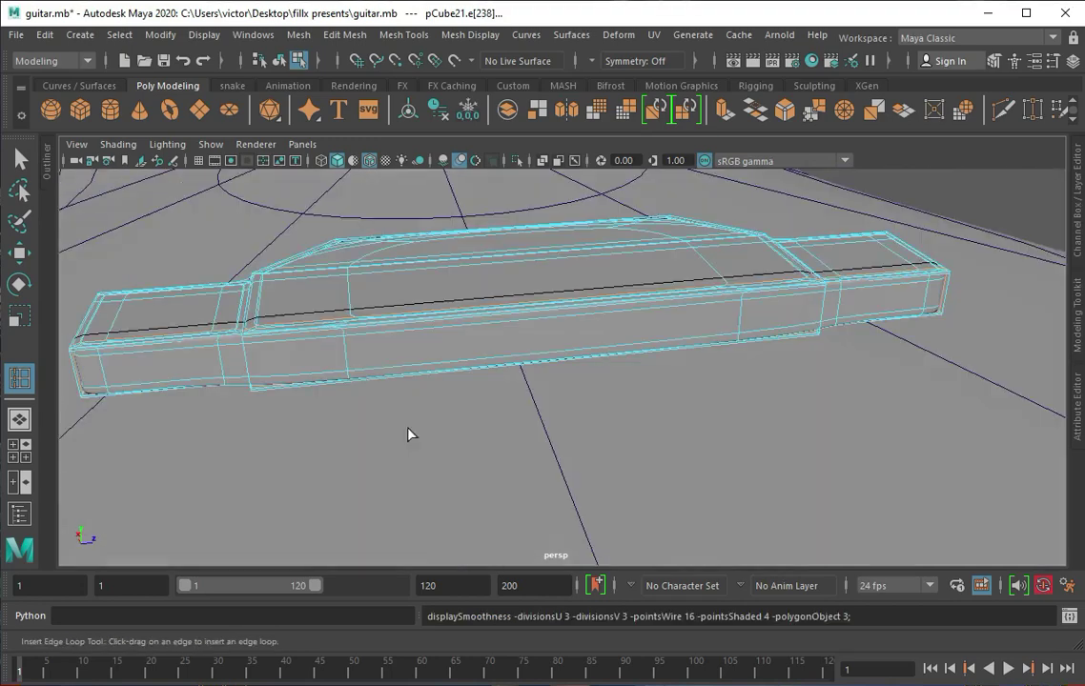
pyautogui.moveTo(255, 372)
pyautogui.keyDown('alt'); pyautogui.mouseDown()
pyautogui.moveTo(578, 424)
pyautogui.moveTo(646, 494)
pyautogui.moveTo(528, 466)
pyautogui.mouseUp(); pyautogui.keyUp('alt')
pyautogui.press('r')
pyautogui.click(608, 315)
pyautogui.press('F8')
pyautogui.press('q')
pyautogui.keyDown('alt'); pyautogui.moveTo(525, 261); pyautogui.dragTo(571, 322); pyautogui.keyUp('alt')
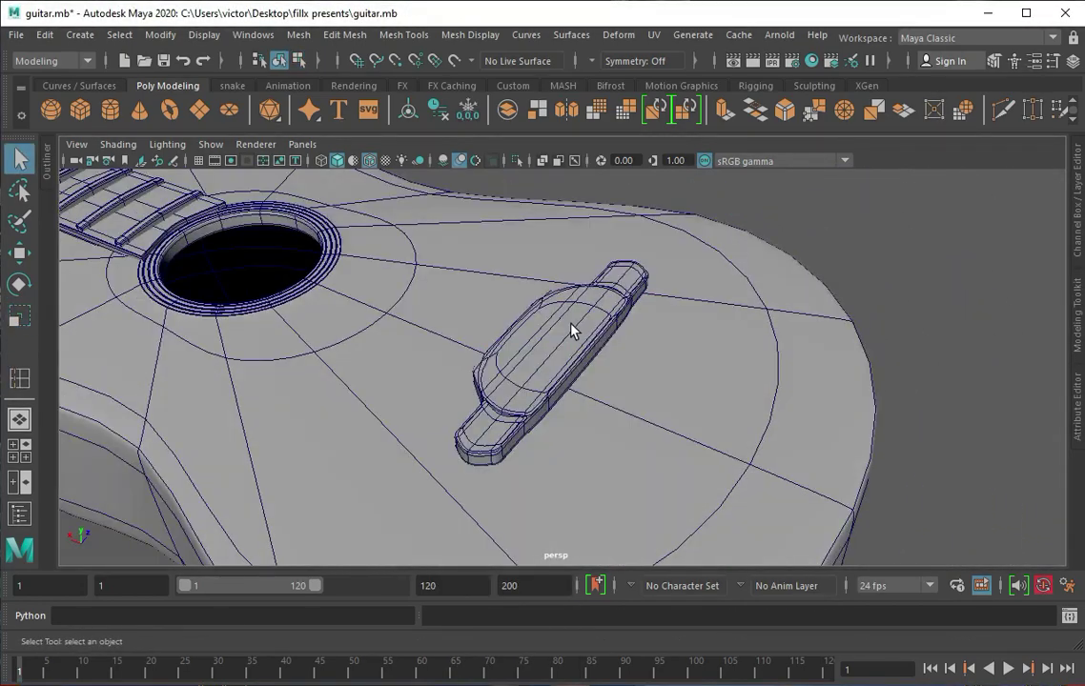
pyautogui.keyDown('alt'); pyautogui.moveTo(673, 239); pyautogui.dragTo(358, 269, button='right'); pyautogui.keyUp('alt')
pyautogui.moveTo(359, 269); pyautogui.dragTo(438, 481)
# Step: Lower the bridge onto the guitar top in the front wireframe view
pyautogui.press('4')
pyautogui.scroll(5, 557, 358)
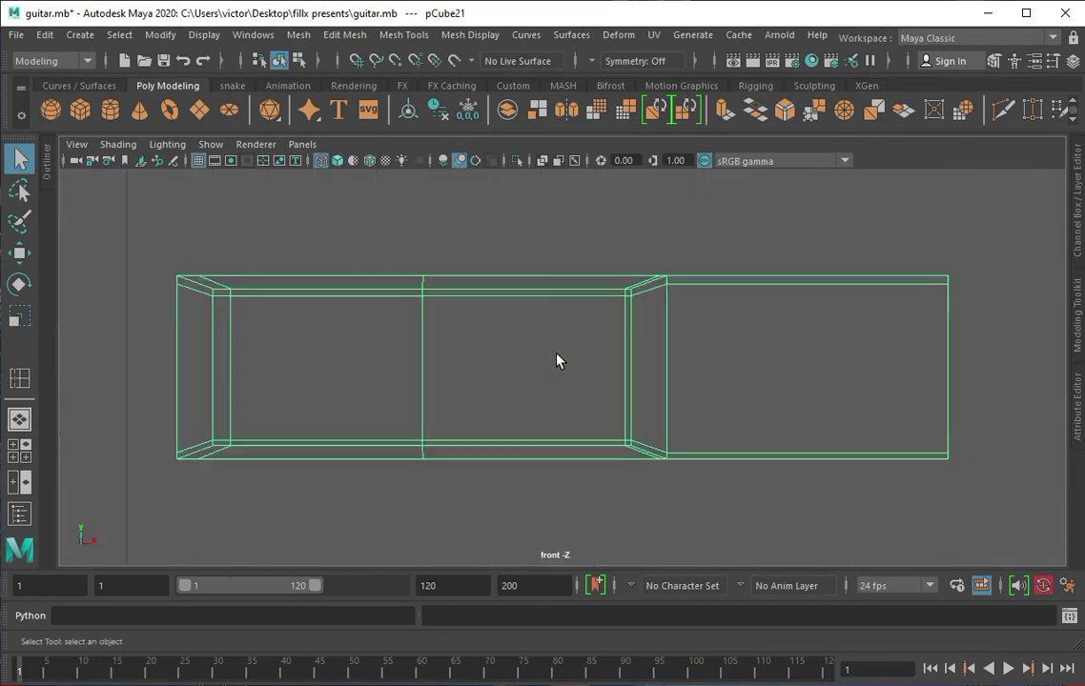
pyautogui.press('w')
pyautogui.moveTo(537, 291); pyautogui.dragTo(537, 340)
pyautogui.keyDown('alt'); pyautogui.moveTo(537, 340); pyautogui.dragTo(361, 353, button='middle'); pyautogui.keyUp('alt')
# Step: Select the sphere and shrink it to a small ball
pyautogui.click(881, 497)
pyautogui.moveTo(882, 497)
pyautogui.keyDown('alt'); pyautogui.mouseDown(button='middle')
pyautogui.moveTo(857, 424)
pyautogui.moveTo(484, 364)
pyautogui.moveTo(334, 296)
pyautogui.moveTo(508, 351)
pyautogui.mouseUp(button='middle'); pyautogui.keyUp('alt')
pyautogui.scroll(-2, 857, 424)
pyautogui.scroll(3, 333, 295)
pyautogui.press('r')
pyautogui.moveTo(508, 351); pyautogui.dragTo(508, 355)
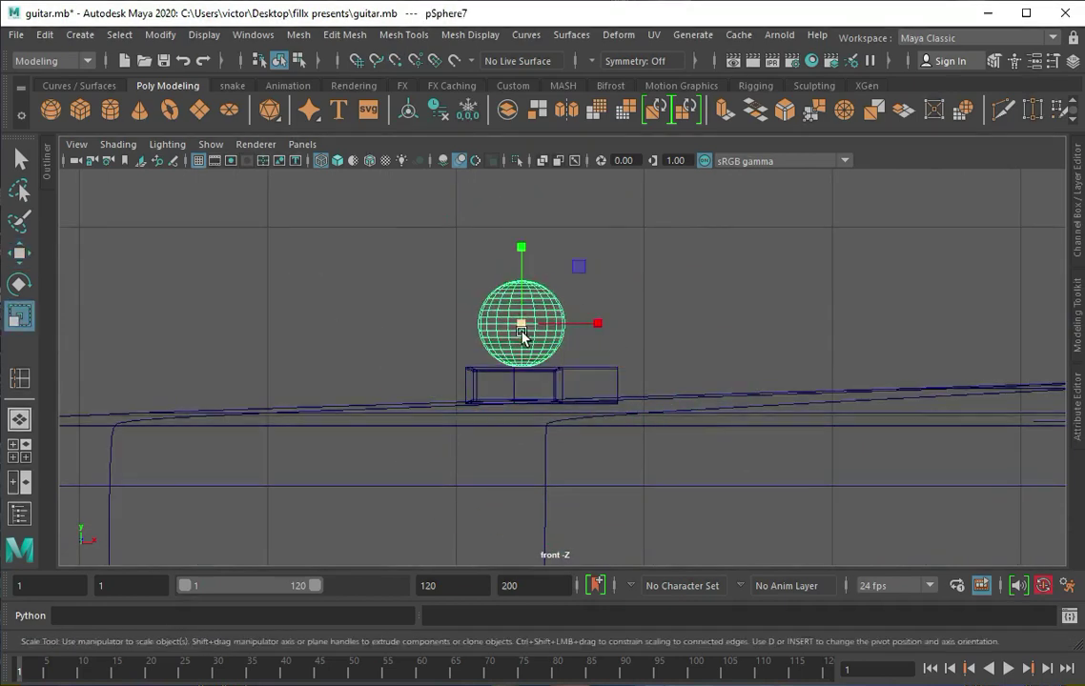
# Step: Inspect the small sphere in perspective and open its construction settings
pyautogui.press('space')
pyautogui.press('space')
pyautogui.press('f')
pyautogui.keyDown('alt'); pyautogui.moveTo(359, 368); pyautogui.dragTo(713, 436); pyautogui.keyUp('alt')
pyautogui.moveTo(604, 347)
pyautogui.keyDown('alt'); pyautogui.mouseDown()
pyautogui.moveTo(613, 460)
pyautogui.moveTo(610, 448)
pyautogui.mouseUp(); pyautogui.keyUp('alt')
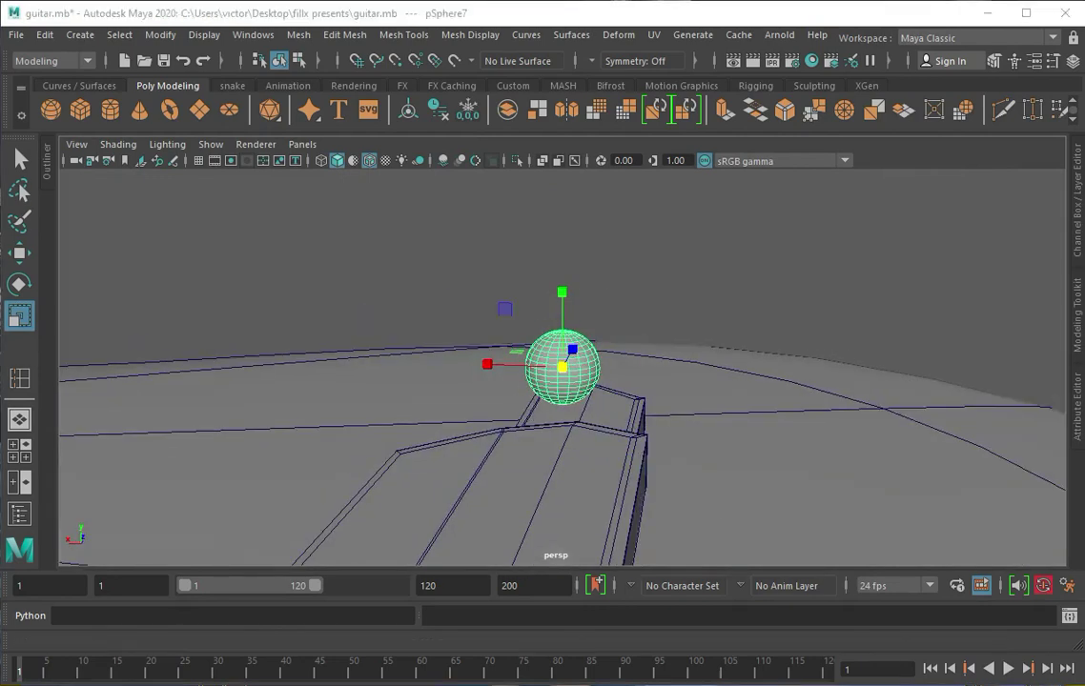
pyautogui.click(1077, 395)
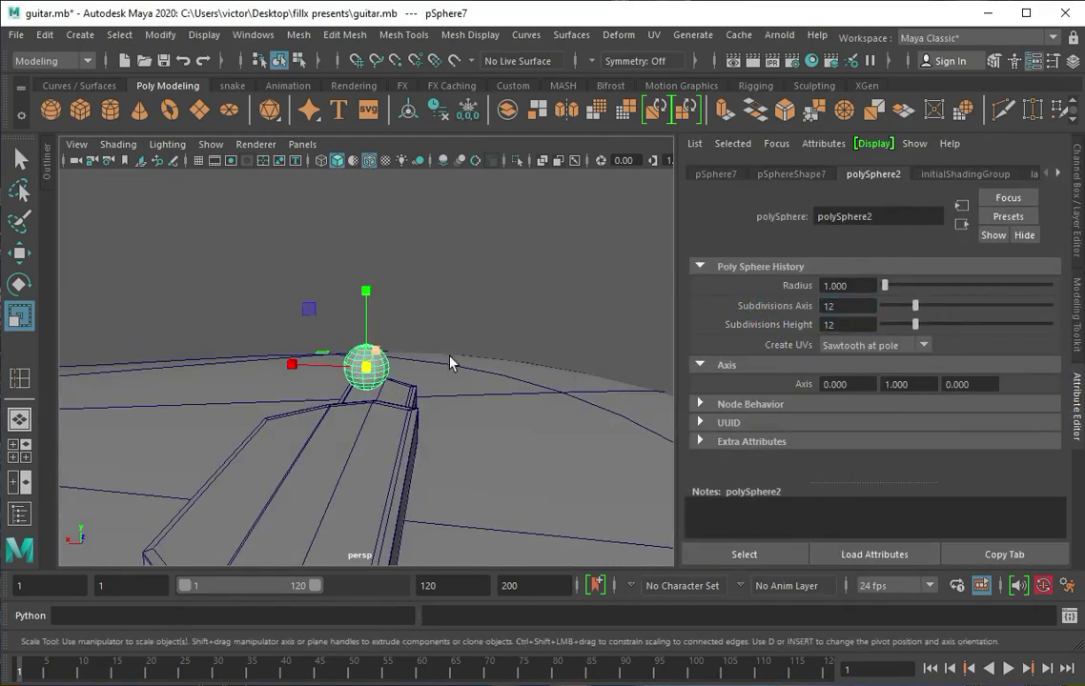
# Step: Isolate the sphere and extrude its bottom faces down into a short stem
pyautogui.hotkey('ctrl', '1')
pyautogui.scroll(5, 421, 300)
pyautogui.scroll(3, 359, 485)
pyautogui.press('F9')
pyautogui.scroll(-4, 429, 435)
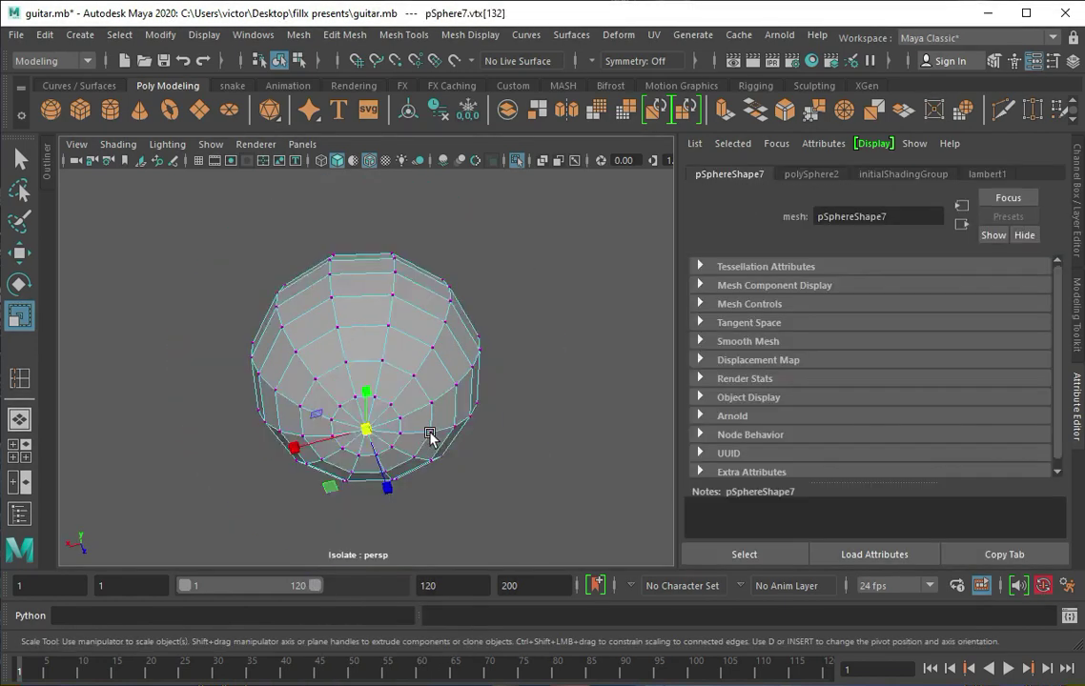
pyautogui.keyDown('ctrl'); pyautogui.moveTo(363, 399); pyautogui.dragTo(351, 448, button='right'); pyautogui.keyUp('ctrl')
pyautogui.keyDown('alt'); pyautogui.moveTo(351, 448); pyautogui.dragTo(387, 474); pyautogui.keyUp('alt')
pyautogui.scroll(5, 521, 380)
pyautogui.scroll(-5, 344, 381)
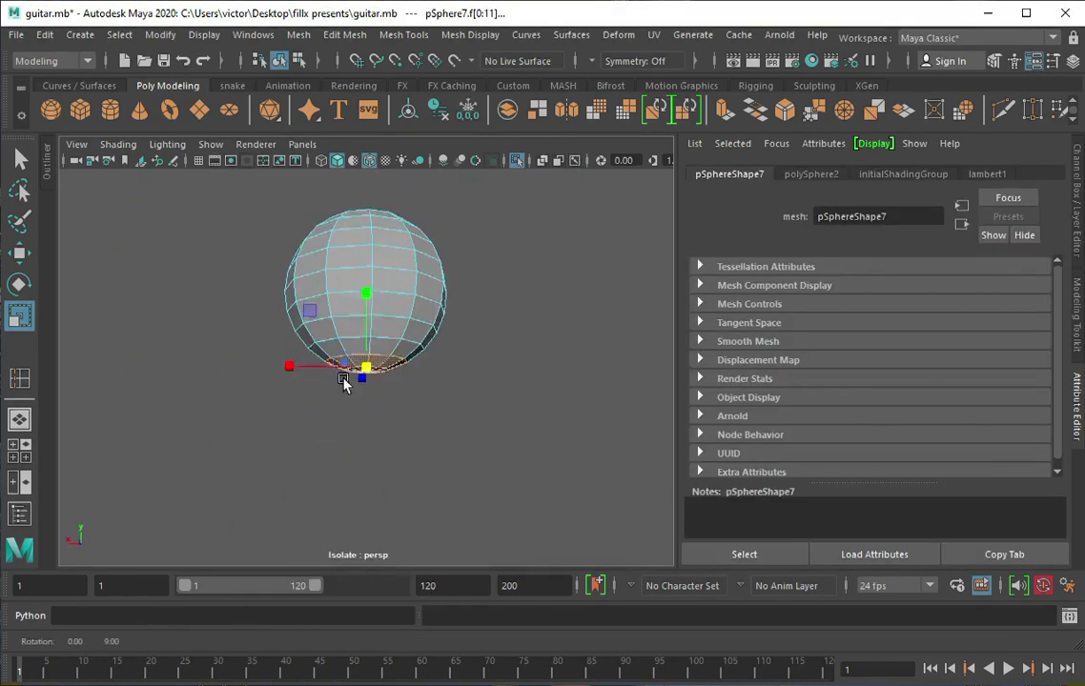
pyautogui.hotkey('ctrl', 'e')
pyautogui.moveTo(333, 416)
pyautogui.mouseDown()
pyautogui.moveTo(378, 483)
pyautogui.moveTo(368, 518)
pyautogui.mouseUp()
# Step: Extrude the stem longer, extrude a base, and add an edge loop around the stem
pyautogui.hotkey('ctrl', 'e')
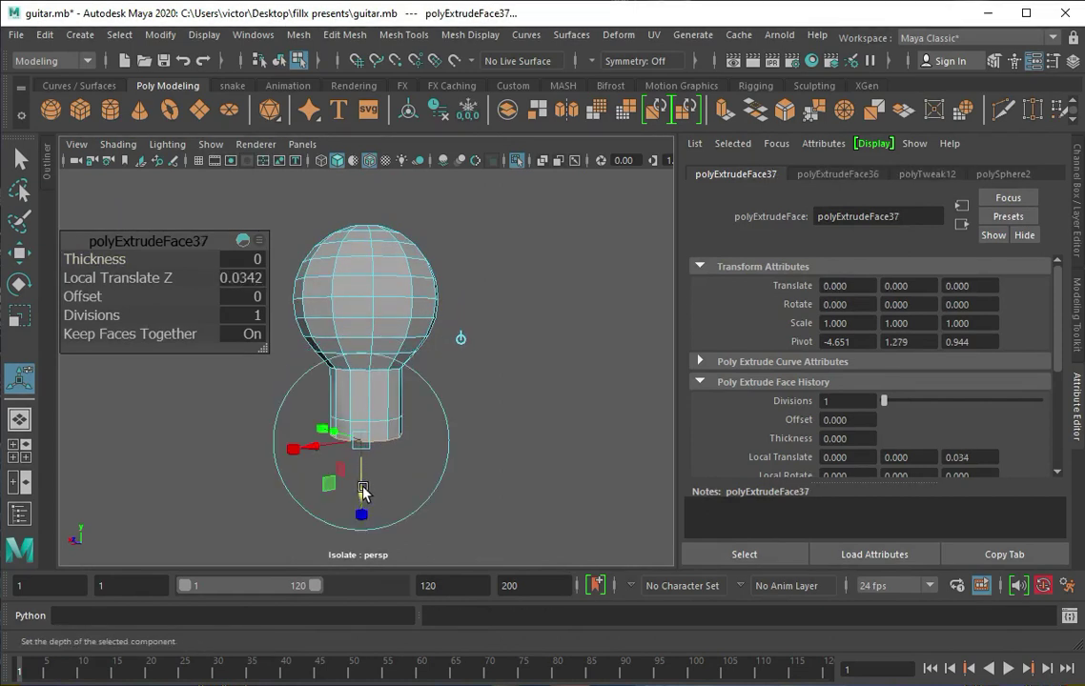
pyautogui.moveTo(361, 458)
pyautogui.mouseDown()
pyautogui.moveTo(346, 479)
pyautogui.moveTo(303, 368)
pyautogui.mouseUp()
pyautogui.hotkey('ctrl', 'e')
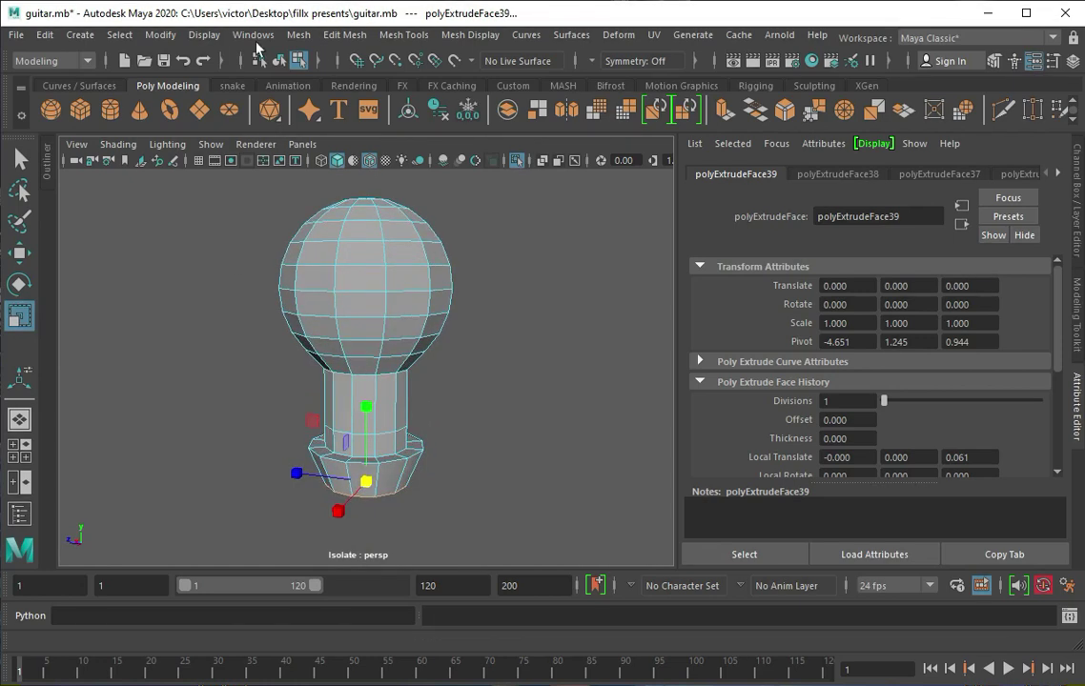
pyautogui.click(378, 35)
pyautogui.click(429, 160)
pyautogui.click(375, 383)
pyautogui.press('q')
# Step: Extrude two stem faces, then delete them to open a hole
pyautogui.scroll(2, 346, 417)
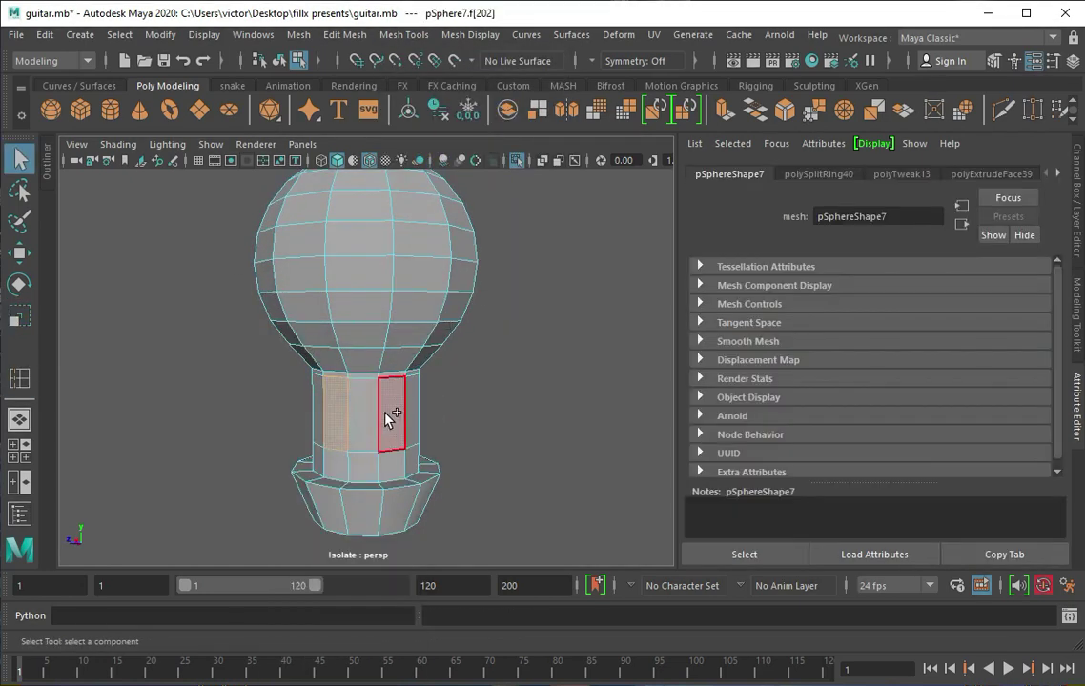
pyautogui.keyDown('shift'); pyautogui.click(388, 418); pyautogui.keyUp('shift')
pyautogui.hotkey('ctrl', 'e')
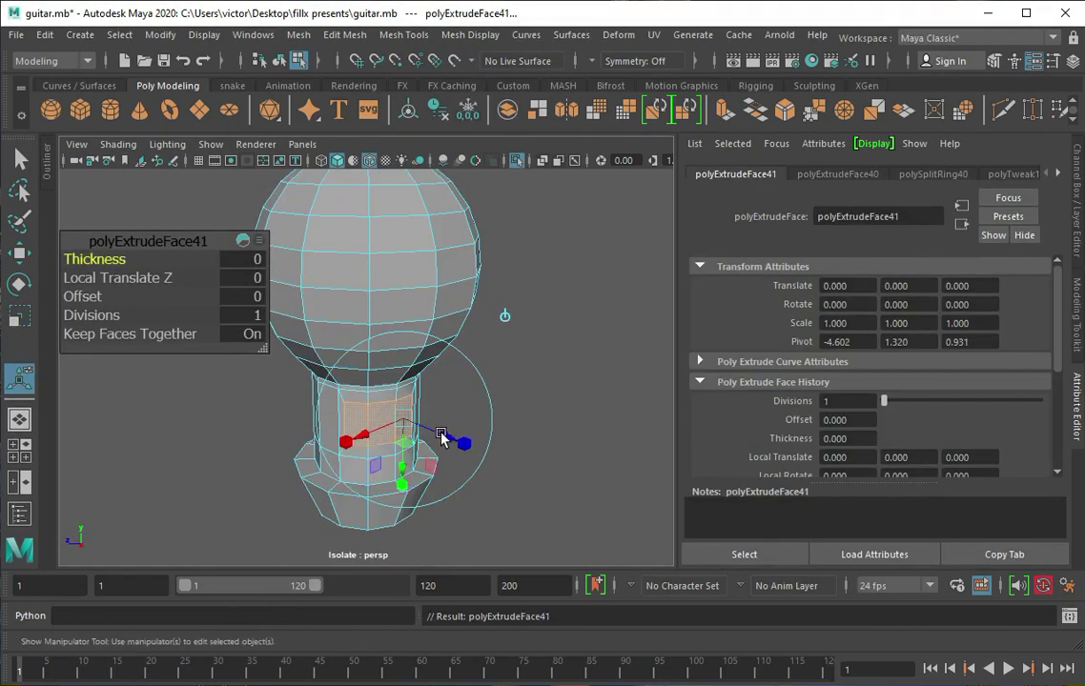
pyautogui.moveTo(420, 431); pyautogui.dragTo(416, 434)
pyautogui.press('Delete')
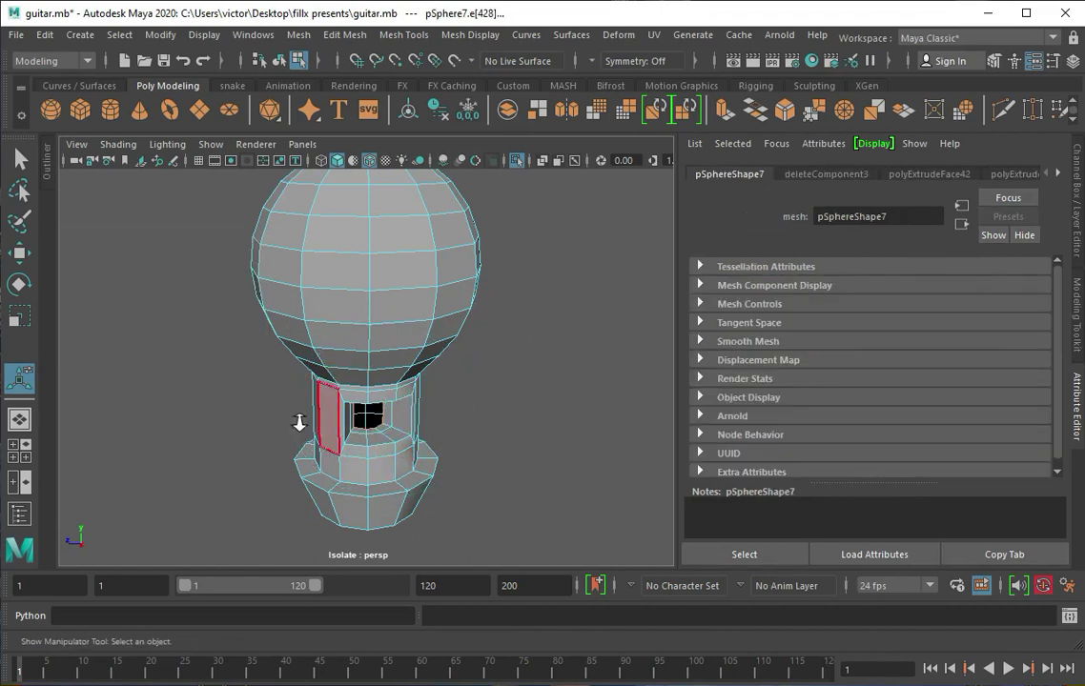
# Step: Add an edge loop around the base of the pin
pyautogui.scroll(2, 362, 395)
pyautogui.click(403, 34)
pyautogui.click(410, 148)
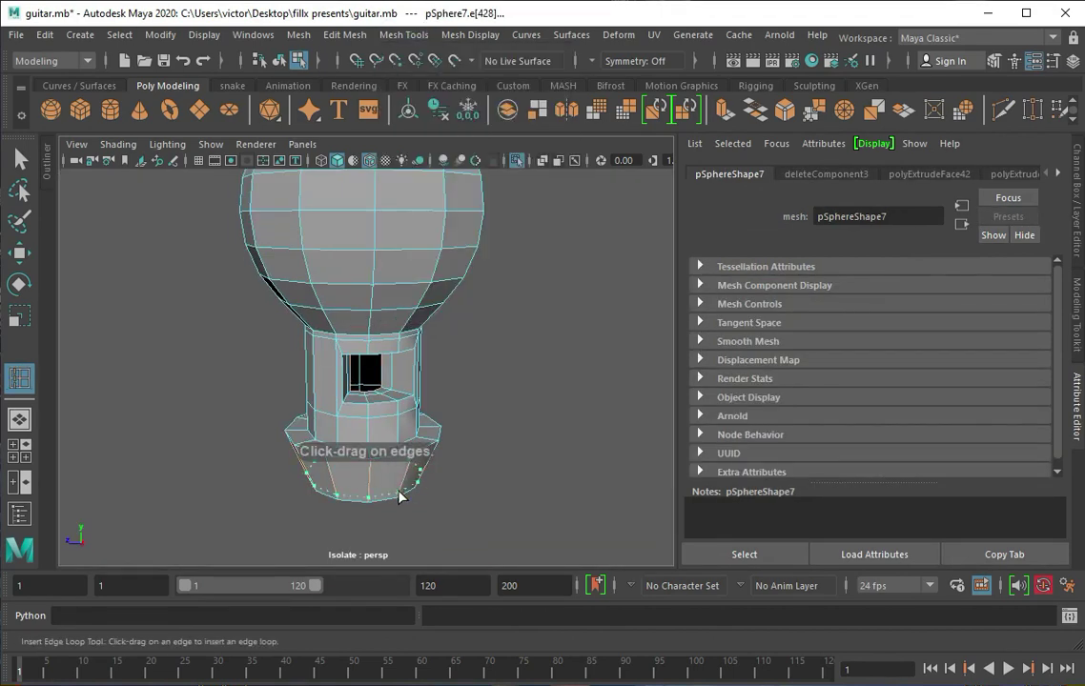
pyautogui.click(401, 496)
pyautogui.scroll(3, 314, 462)
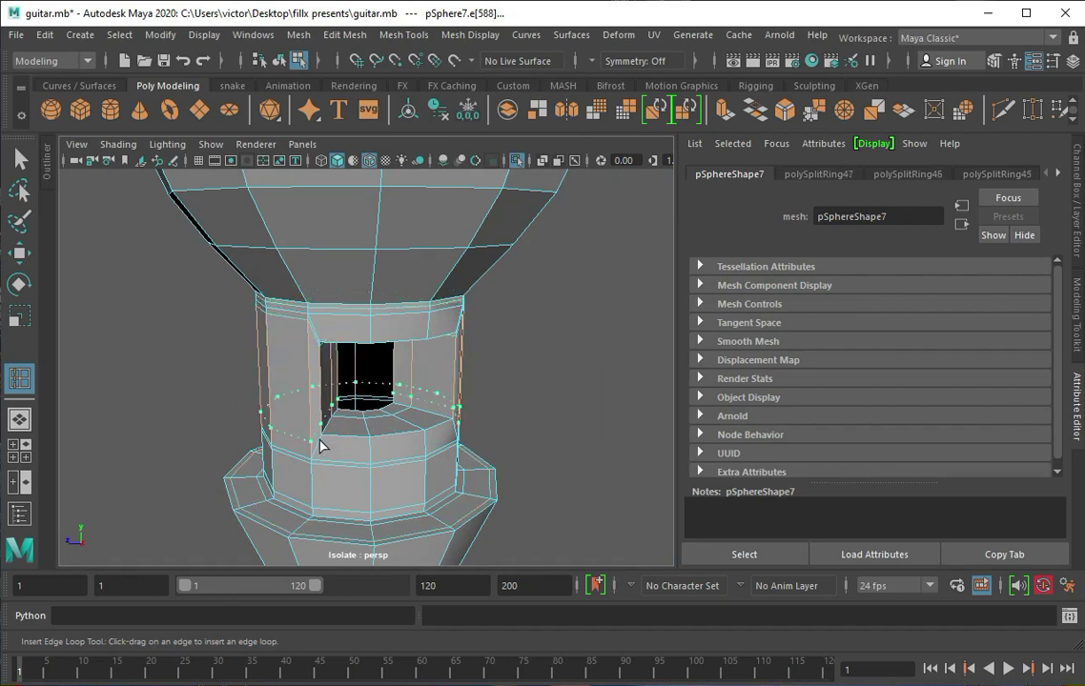
pyautogui.scroll(-3, 362, 445)
pyautogui.press('1')
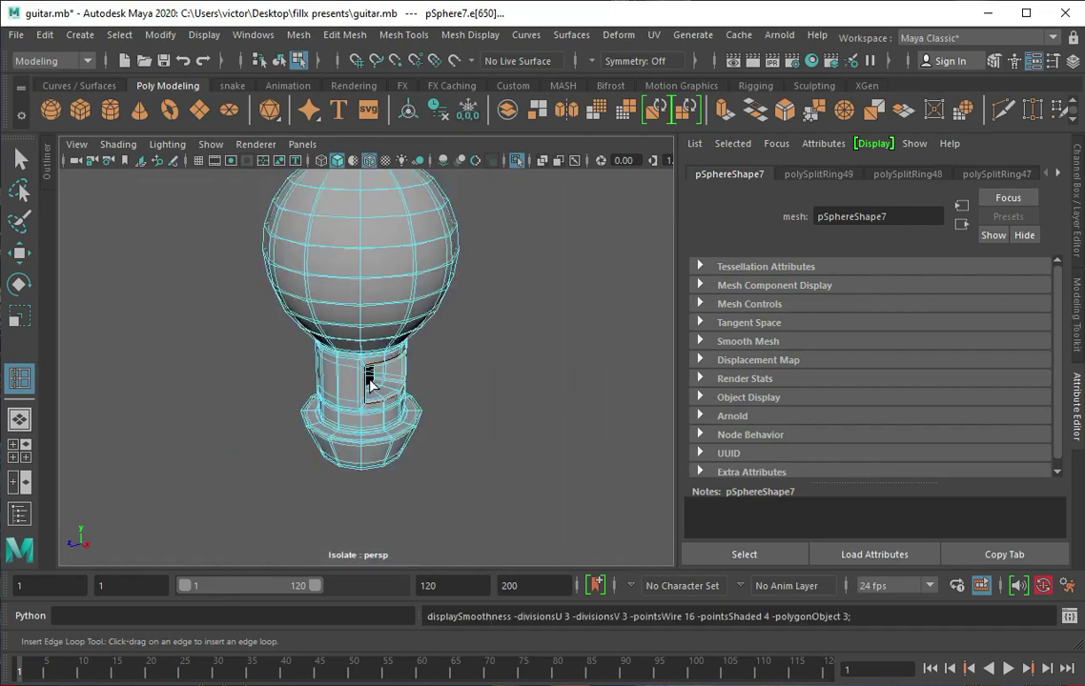
pyautogui.press('q')
# Step: Extrude the sphere's top faces several times to form the bulb head
pyautogui.press('F8')
pyautogui.keyDown('alt'); pyautogui.moveTo(438, 295); pyautogui.dragTo(398, 403); pyautogui.keyUp('alt')
pyautogui.press('F11')
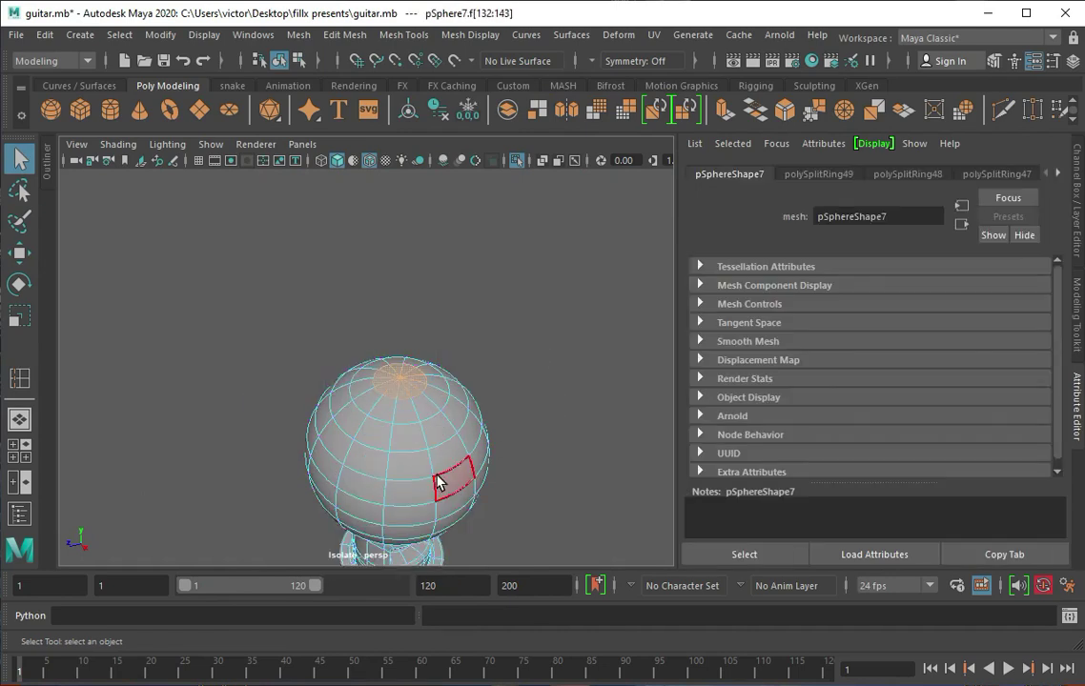
pyautogui.hotkey('ctrl', 'e')
pyautogui.scroll(3, 476, 313)
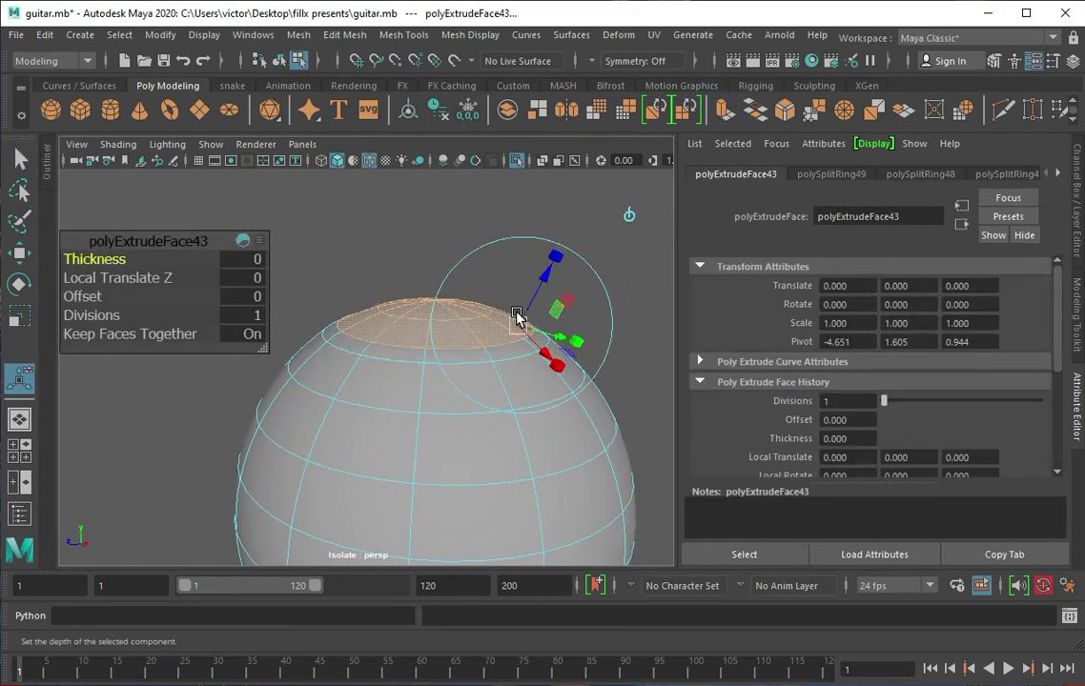
pyautogui.hotkey('ctrl', 'z')
pyautogui.press('r')
pyautogui.hotkey('ctrl', 'e')
pyautogui.moveTo(528, 267)
pyautogui.keyDown('alt'); pyautogui.mouseDown()
pyautogui.moveTo(514, 388)
pyautogui.moveTo(515, 355)
pyautogui.mouseUp(); pyautogui.keyUp('alt')
pyautogui.press('1')
pyautogui.hotkey('ctrl', 'e')
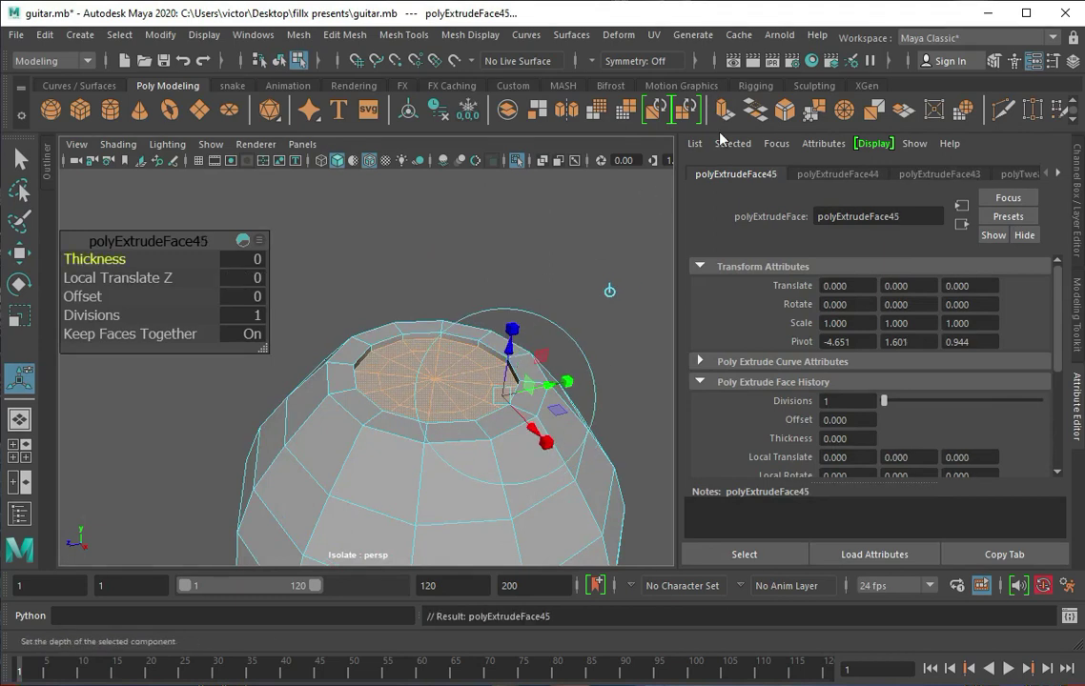
# Step: In front wireframe view, scale all the pin's vertices down in Y to squash it
pyautogui.press('q')
pyautogui.scroll(-5, 431, 334)
pyautogui.click(431, 334)
pyautogui.moveTo(392, 317); pyautogui.dragTo(305, 310, button='right')
pyautogui.hotkey('ctrl', '1')
pyautogui.press('4')
pyautogui.press('f')
pyautogui.press('r')
pyautogui.moveTo(365, 240); pyautogui.dragTo(365, 259)
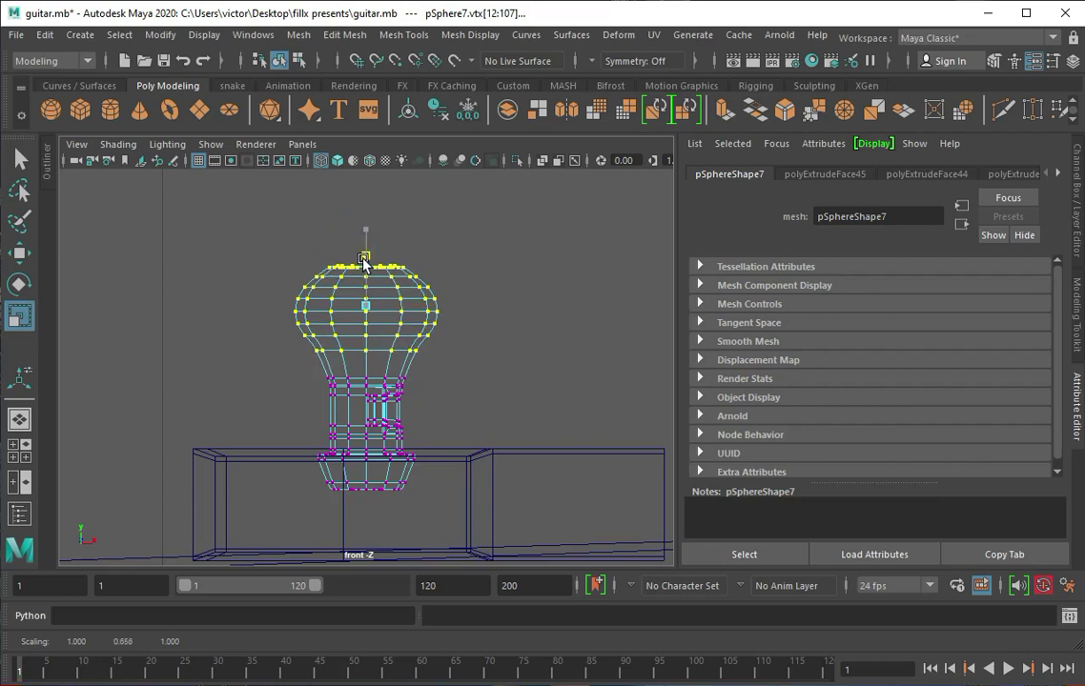
# Step: Return to perspective, un-isolate, and view the pin resting on the guitar bridge
pyautogui.press('F8')
pyautogui.press('space')
pyautogui.press('space')
pyautogui.moveTo(339, 424)
pyautogui.keyDown('alt'); pyautogui.mouseDown()
pyautogui.moveTo(455, 431)
pyautogui.moveTo(423, 448)
pyautogui.moveTo(412, 356)
pyautogui.moveTo(431, 416)
pyautogui.mouseUp(); pyautogui.keyUp('alt')
pyautogui.hotkey('ctrl', '1')
pyautogui.keyDown('alt'); pyautogui.moveTo(371, 387); pyautogui.dragTo(382, 370); pyautogui.keyUp('alt')
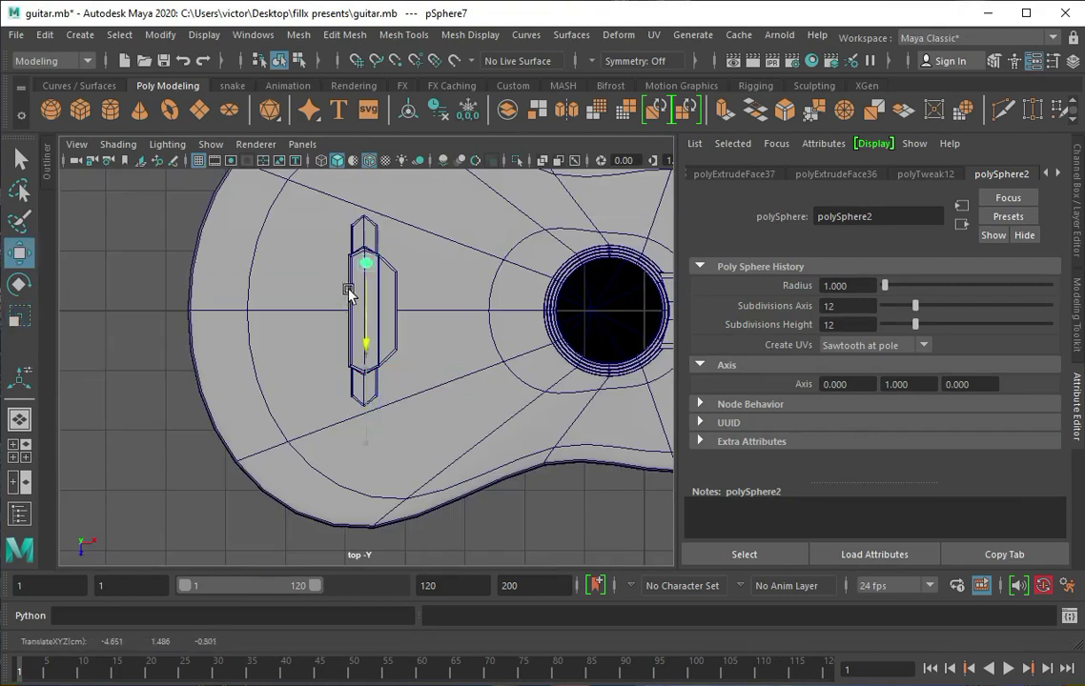
# Step: Frame the pin and make an offset copy with Duplicate Special
pyautogui.press('f')
pyautogui.scroll(-2, 407, 368)
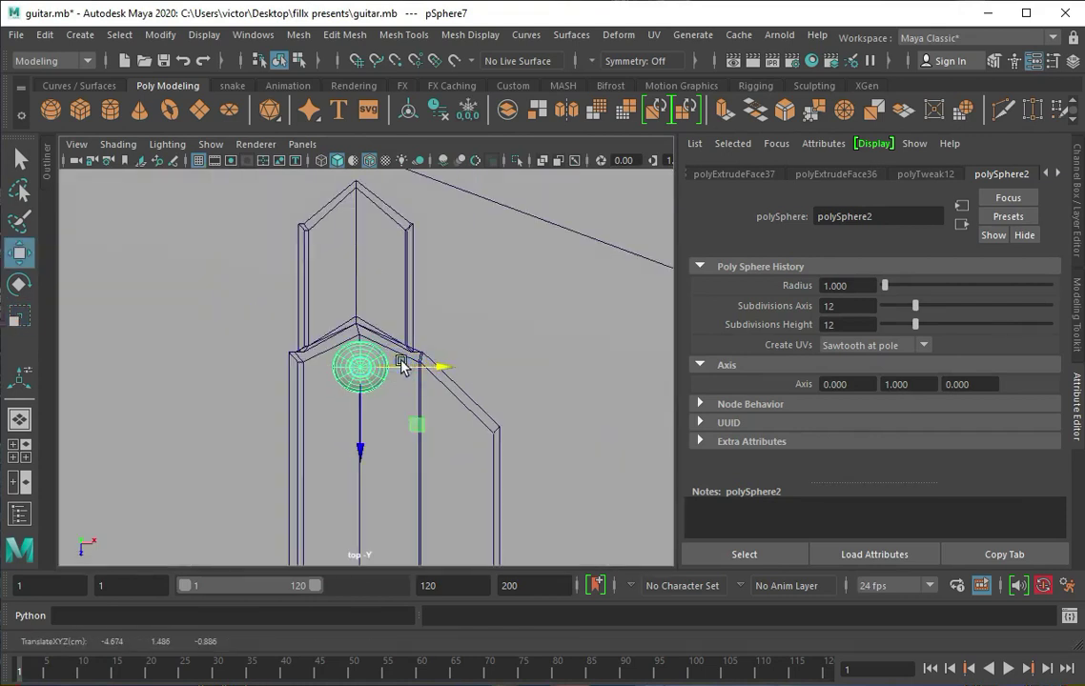
pyautogui.scroll(-3, 359, 408)
pyautogui.click(43, 34)
pyautogui.click(105, 301)
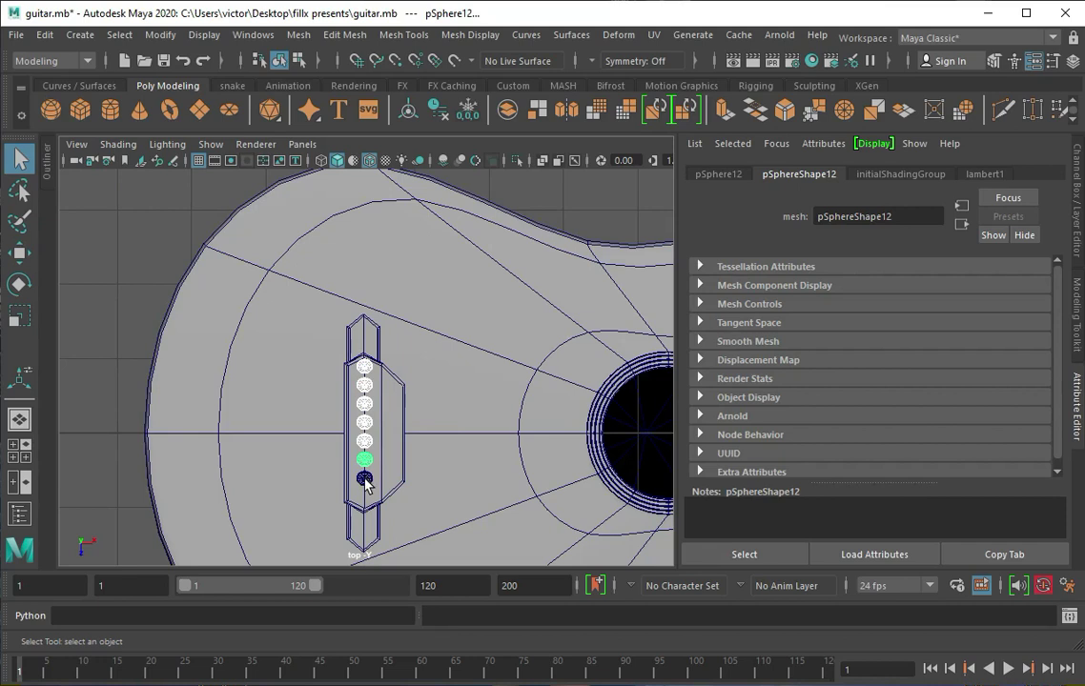
# Step: Repeat the offset duplicate with Shift+D for six pins, then select the pin row
pyautogui.click(364, 463)
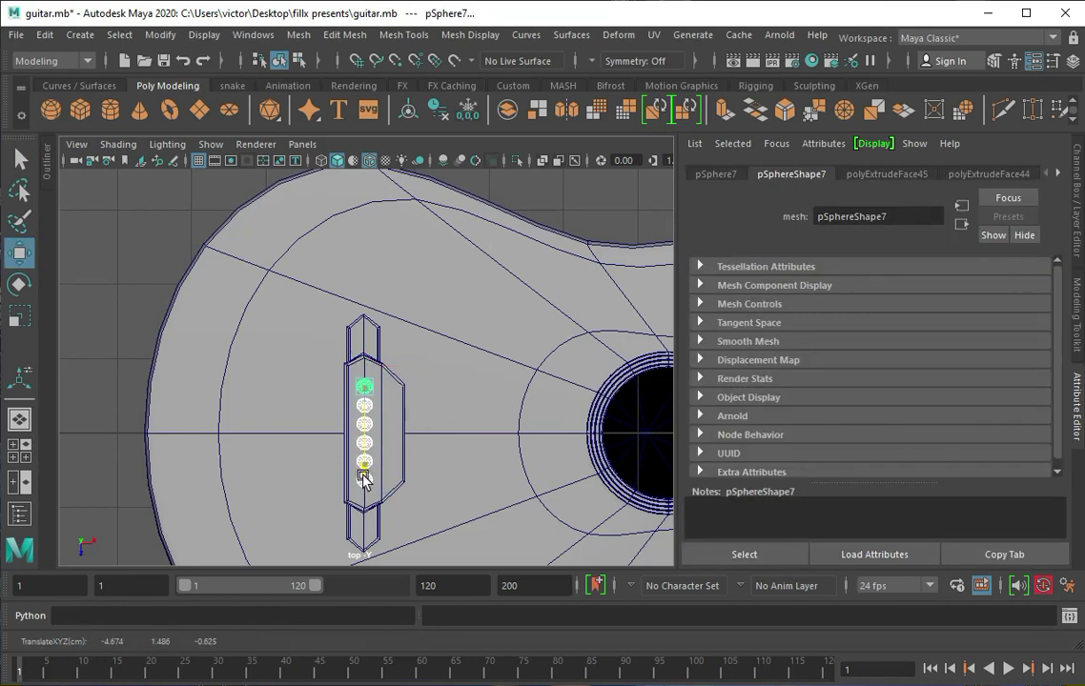
pyautogui.hotkey('ctrl', 'd')
pyautogui.press('w')
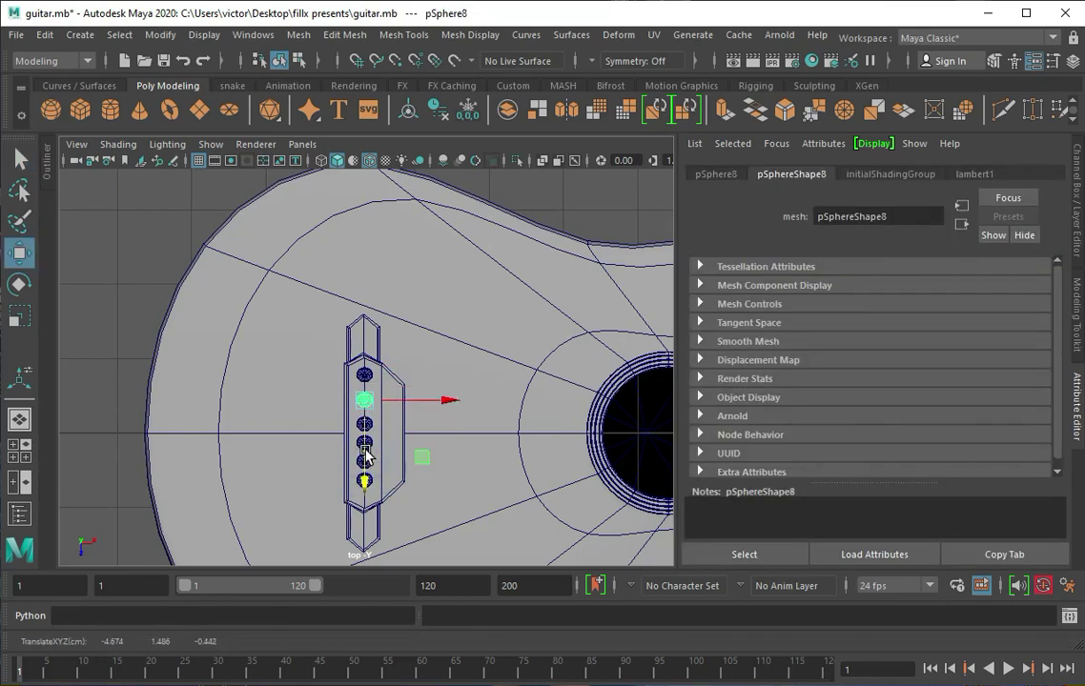
pyautogui.hotkey('shift', 'd')
pyautogui.hotkey('shift', 'd')
pyautogui.hotkey('shift', 'd')
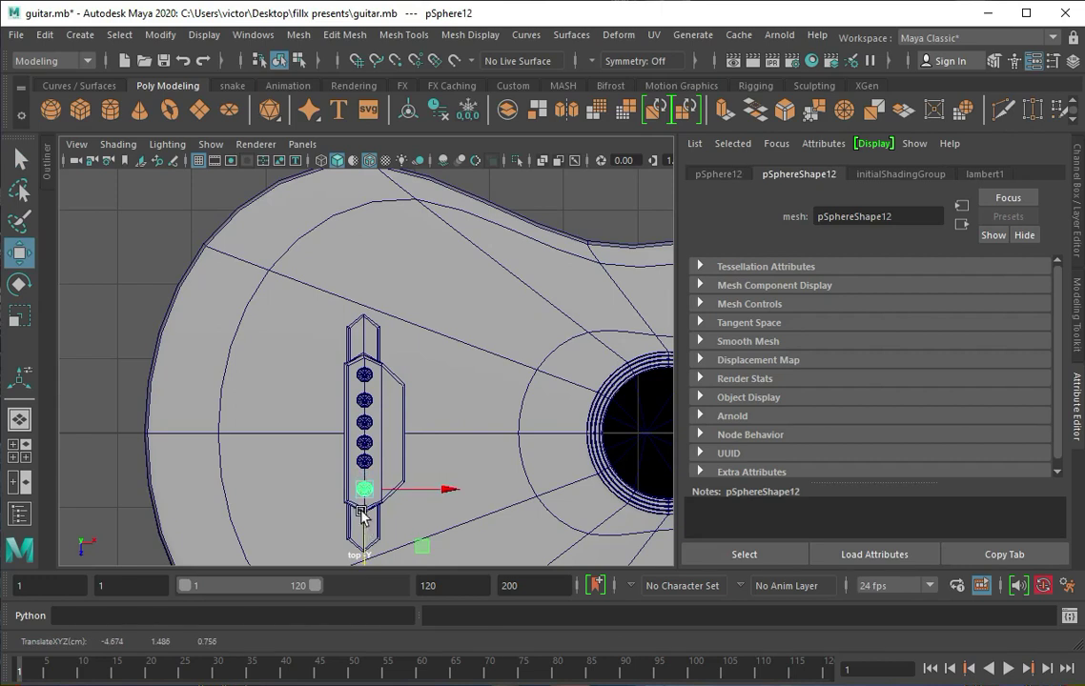
pyautogui.click(366, 412)
pyautogui.click(363, 424)
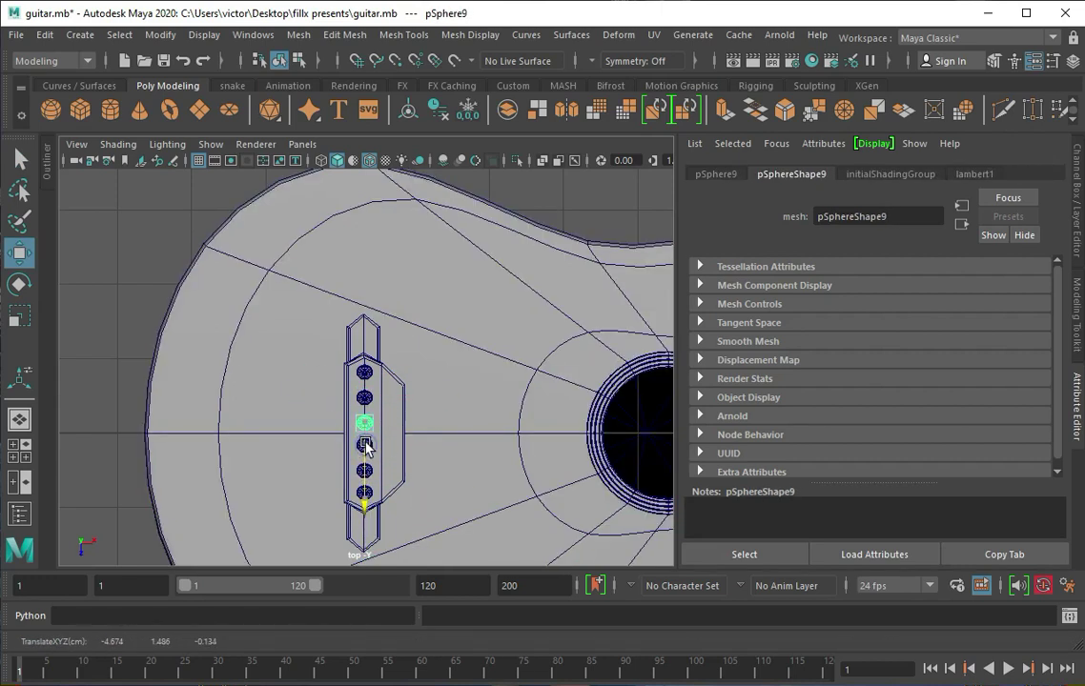
pyautogui.press('space')
pyautogui.press('space')
pyautogui.moveTo(484, 286); pyautogui.dragTo(310, 411)
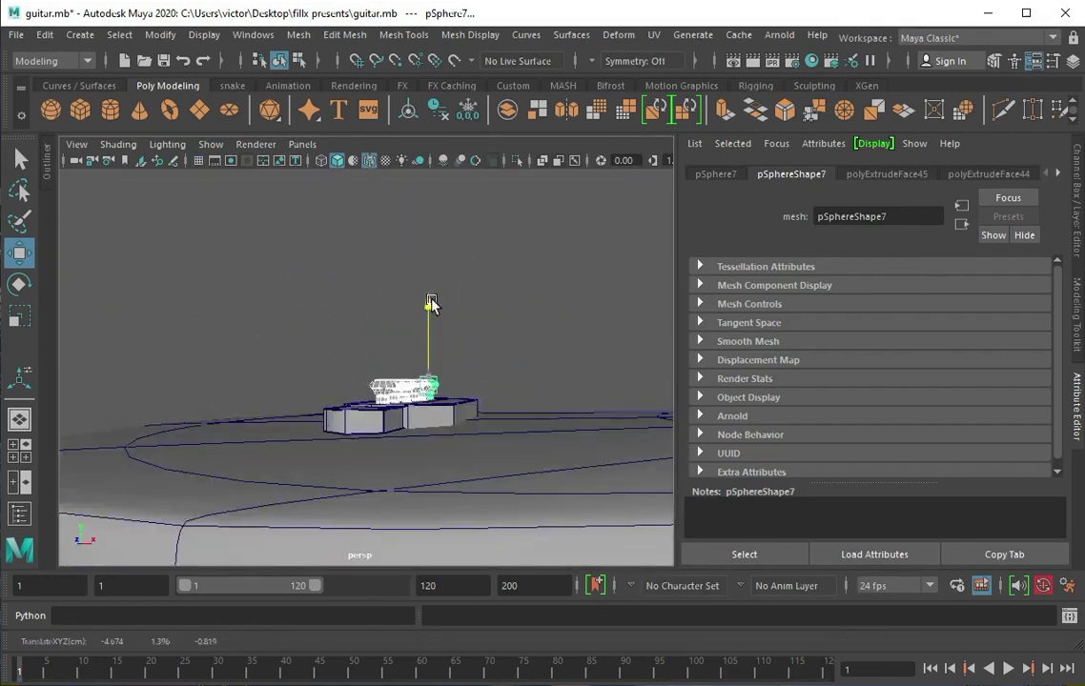
# Step: Close the Combine Options, clear the selection, and view the whole guitar from the side
pyautogui.scroll(5, 431, 302)
pyautogui.doubleClick(443, 107)
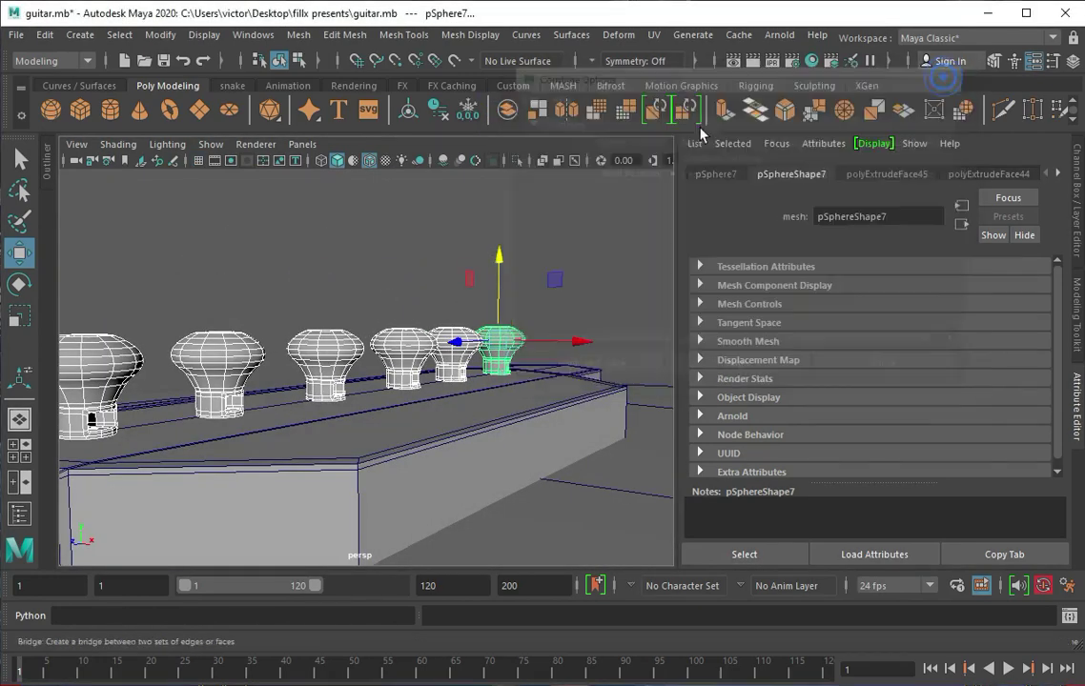
pyautogui.click(952, 73)
pyautogui.press('t')
pyautogui.scroll(-5, 467, 368)
pyautogui.click(467, 368)
pyautogui.scroll(5, 390, 308)
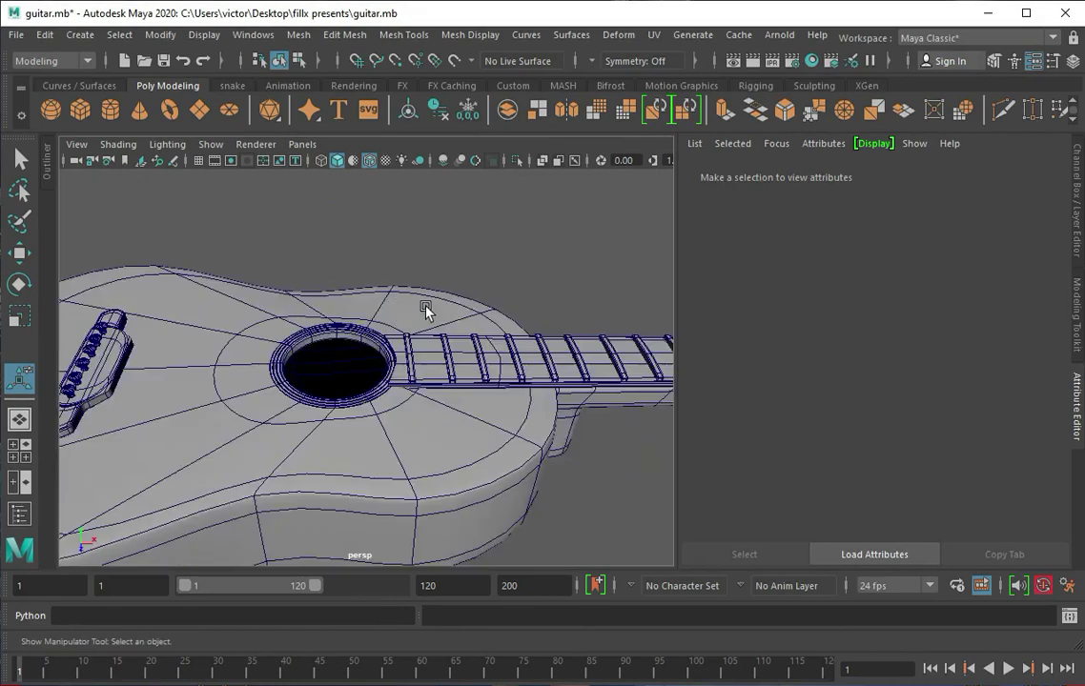
pyautogui.keyDown('alt'); pyautogui.moveTo(390, 308); pyautogui.dragTo(476, 384); pyautogui.keyUp('alt')
pyautogui.keyDown('alt'); pyautogui.moveTo(477, 383); pyautogui.dragTo(395, 368, button='middle'); pyautogui.keyUp('alt')
# Step: Select the nut at the end of the fretboard, frame it, and show four views
pyautogui.moveTo(336, 322)
pyautogui.mouseDown()
pyautogui.moveTo(363, 413)
pyautogui.moveTo(487, 368)
pyautogui.mouseUp()
pyautogui.click(1077, 314)
pyautogui.keyDown('alt'); pyautogui.moveTo(572, 381); pyautogui.dragTo(620, 467); pyautogui.keyUp('alt')
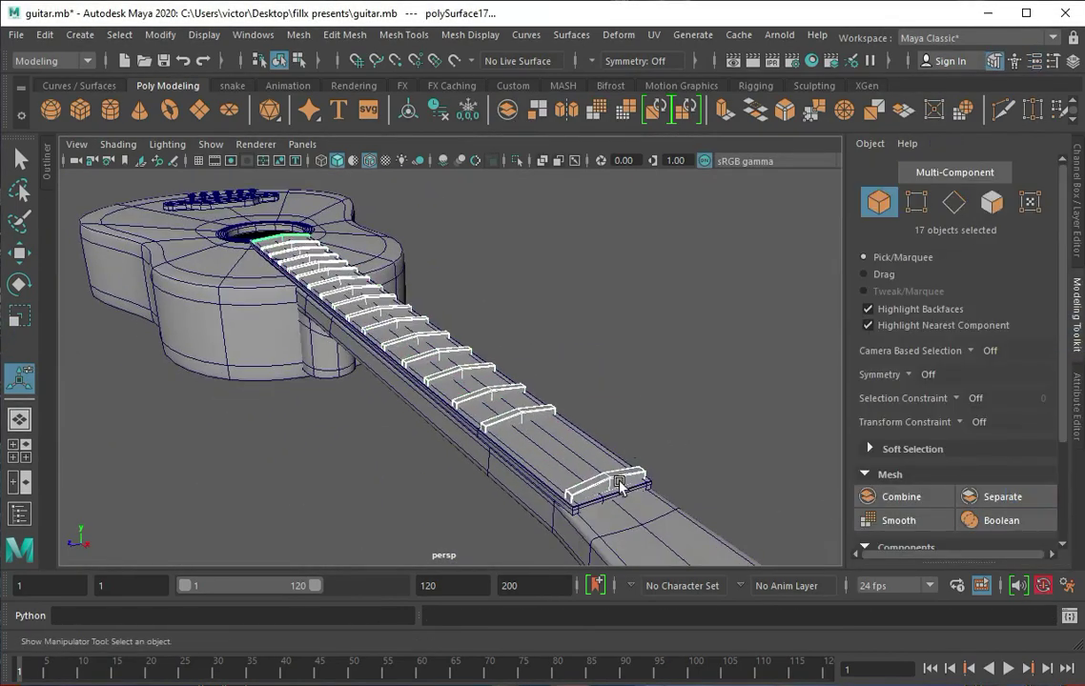
pyautogui.click(619, 467)
pyautogui.press('f')
pyautogui.keyDown('alt'); pyautogui.moveTo(555, 398); pyautogui.dragTo(523, 417); pyautogui.keyUp('alt')
pyautogui.moveTo(432, 322)
pyautogui.keyDown('alt'); pyautogui.mouseDown()
pyautogui.moveTo(592, 404)
pyautogui.moveTo(504, 364)
pyautogui.moveTo(387, 368)
pyautogui.moveTo(475, 352)
pyautogui.mouseUp(); pyautogui.keyUp('alt')
pyautogui.press('space')
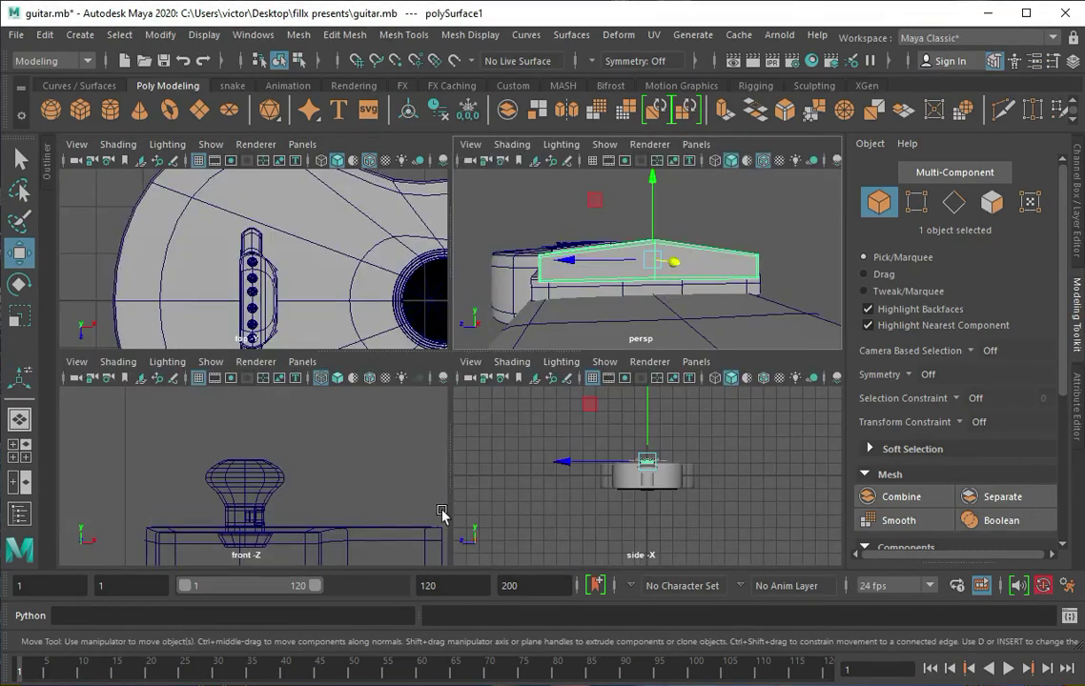
# Step: Enlarge the perspective view on the nut and toggle its smooth preview on and off
pyautogui.press('space')
pyautogui.press('F9')
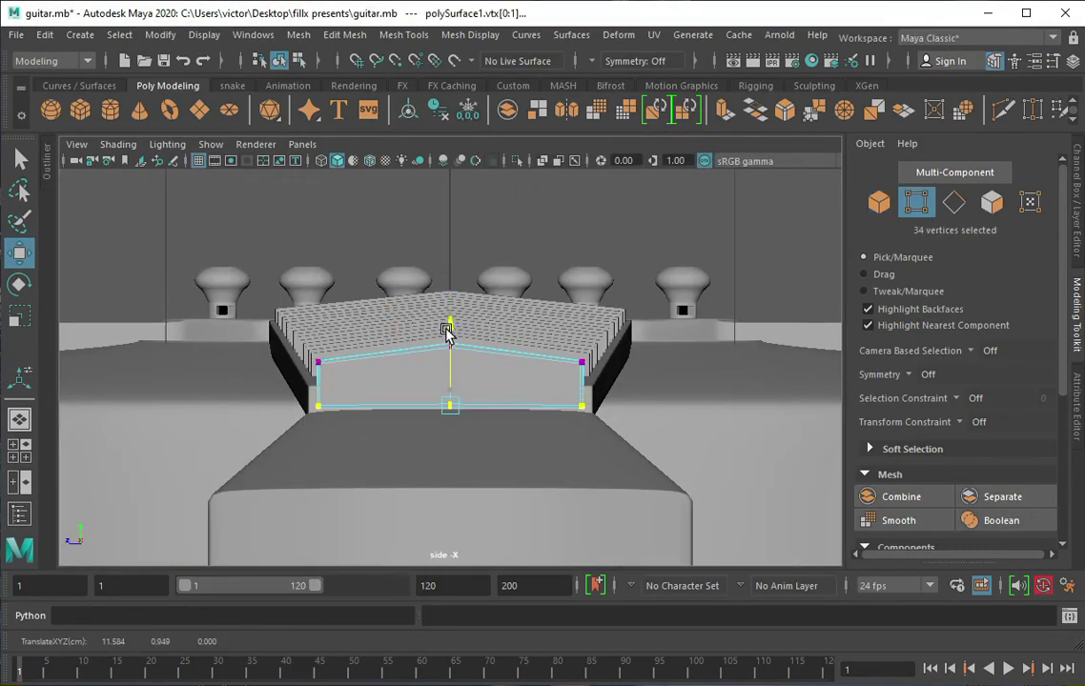
pyautogui.press('space')
pyautogui.press('space')
pyautogui.press('F8')
pyautogui.moveTo(483, 472)
pyautogui.keyDown('alt'); pyautogui.mouseDown()
pyautogui.moveTo(513, 448)
pyautogui.moveTo(426, 438)
pyautogui.moveTo(399, 392)
pyautogui.moveTo(393, 407)
pyautogui.moveTo(479, 424)
pyautogui.moveTo(506, 412)
pyautogui.moveTo(363, 381)
pyautogui.moveTo(398, 390)
pyautogui.mouseUp(); pyautogui.keyUp('alt')
pyautogui.press('r')
pyautogui.press('3')
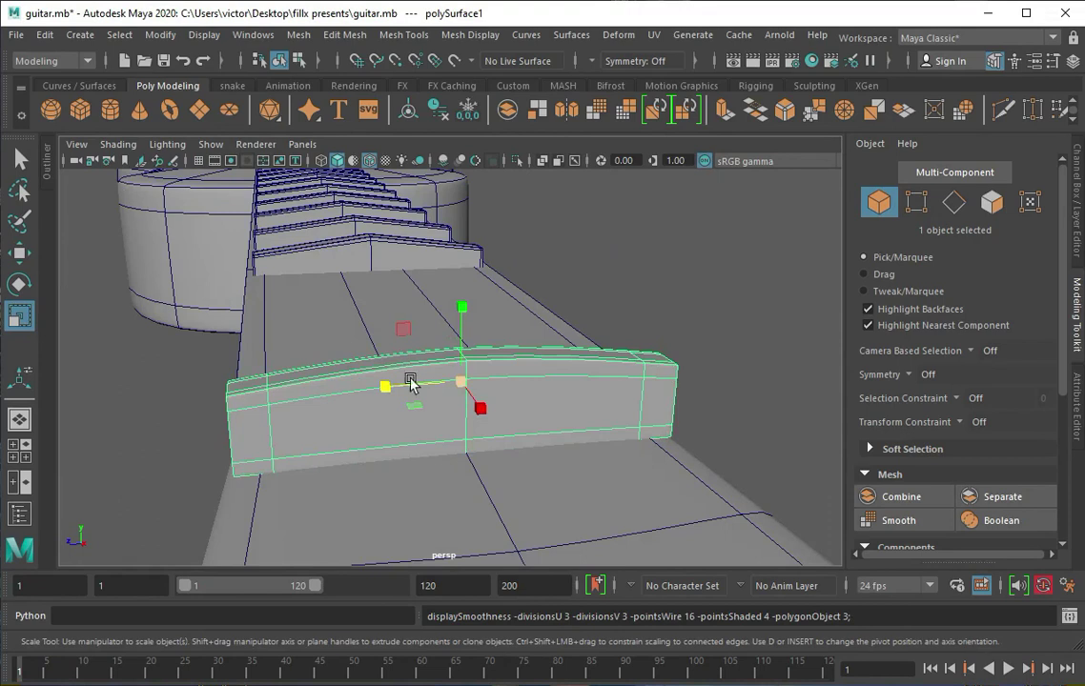
pyautogui.press('1')
# Step: Insert several edge loops across the nut
pyautogui.click(403, 34)
pyautogui.click(412, 162)
pyautogui.click(403, 34)
pyautogui.click(560, 163)
pyautogui.click(1043, 44)
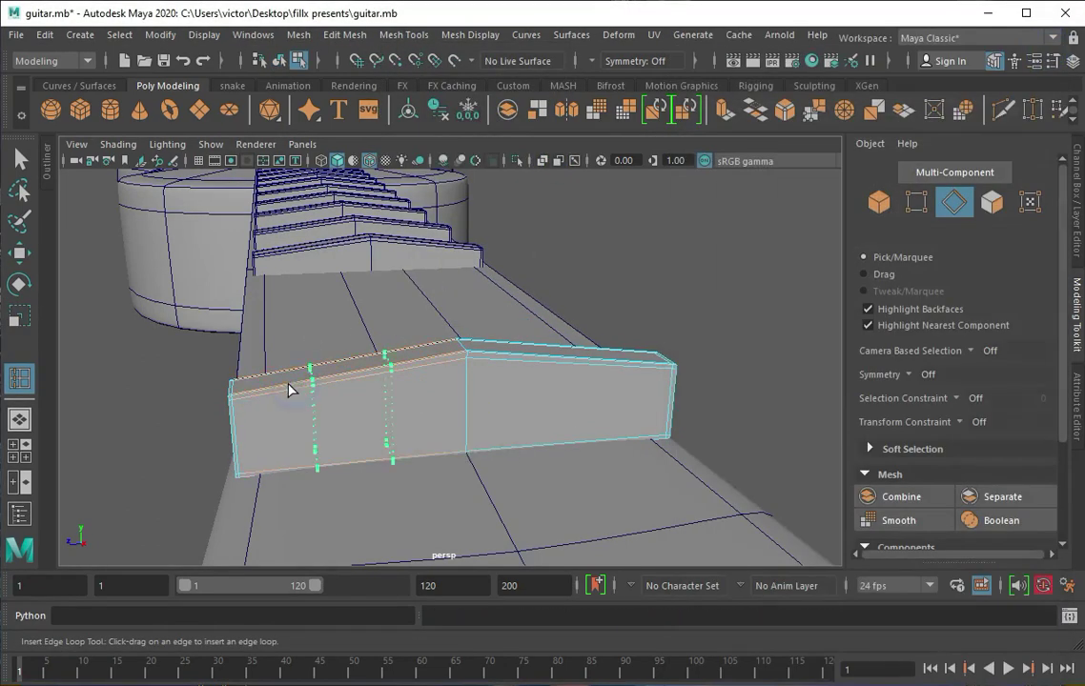
pyautogui.keyDown('alt'); pyautogui.moveTo(294, 391); pyautogui.dragTo(545, 368); pyautogui.keyUp('alt')
pyautogui.click(525, 357)
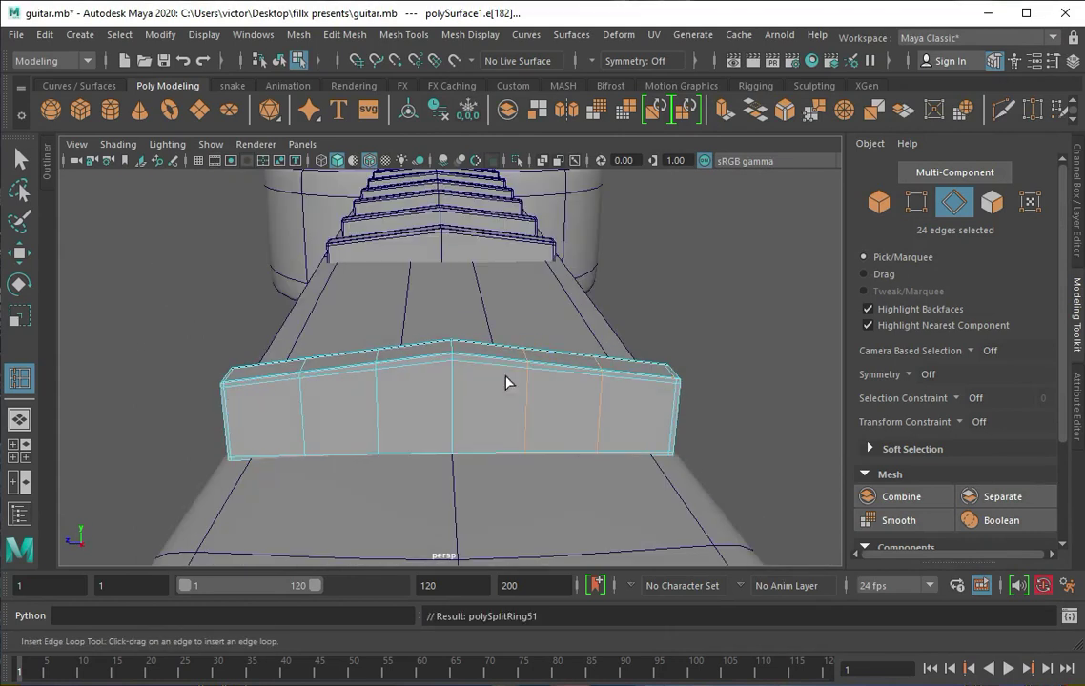
# Step: Slide and scale the new vertical edge loops, then undo the attempt
pyautogui.doubleClick(302, 403)
pyautogui.press('w')
pyautogui.moveTo(249, 401); pyautogui.dragTo(386, 402)
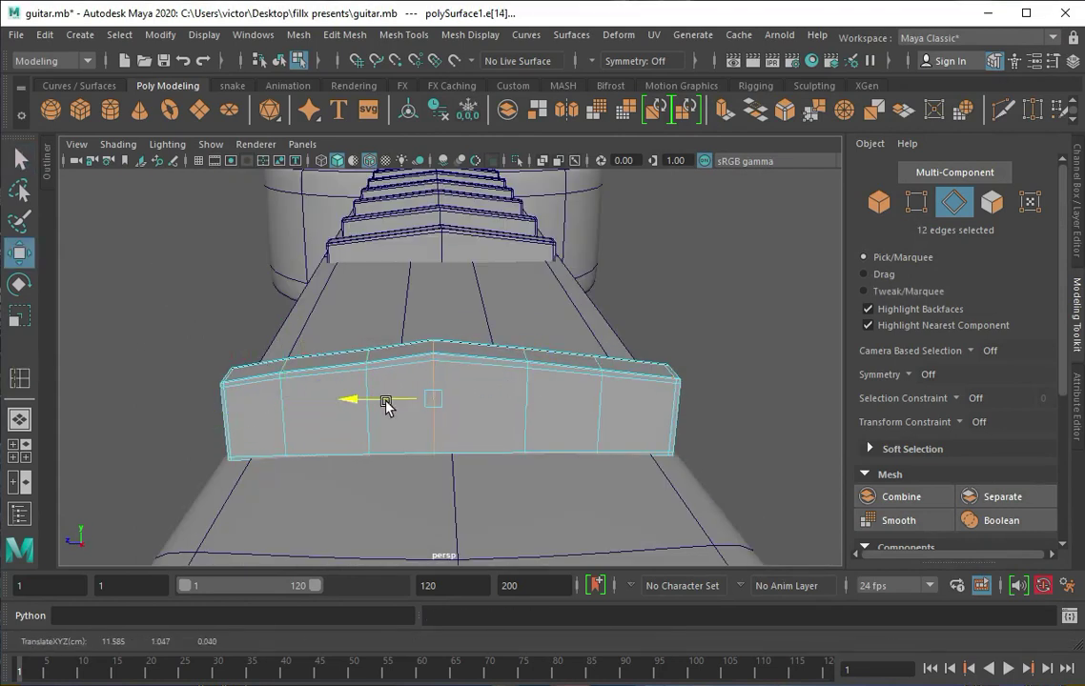
pyautogui.doubleClick(524, 411)
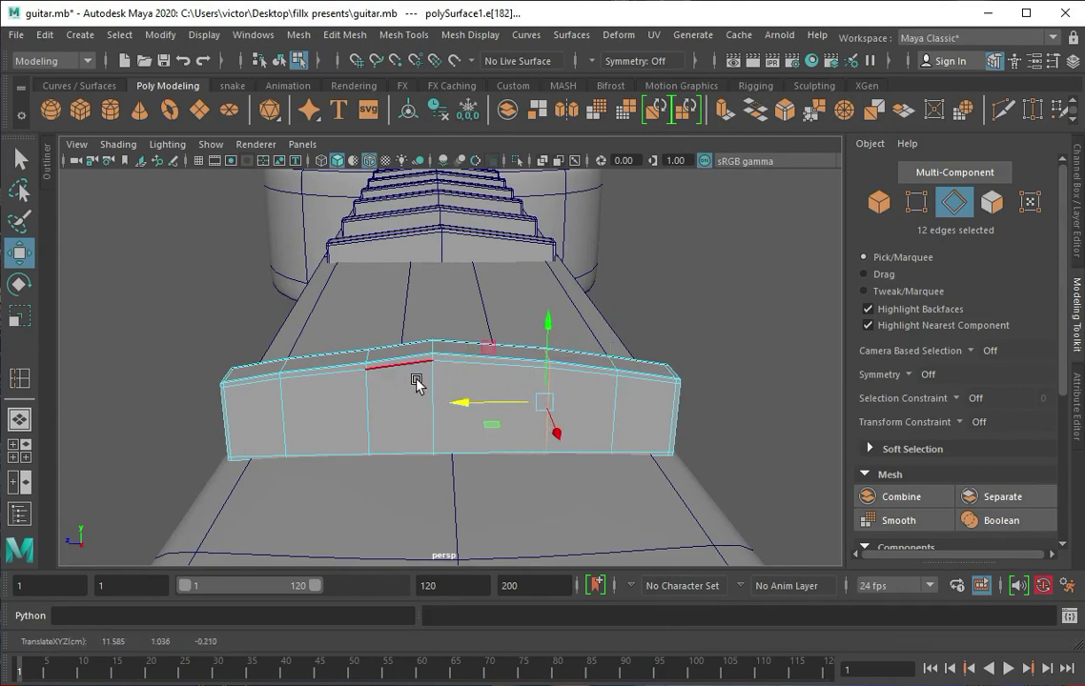
pyautogui.press('y')
pyautogui.press('r')
pyautogui.moveTo(439, 400); pyautogui.dragTo(477, 405)
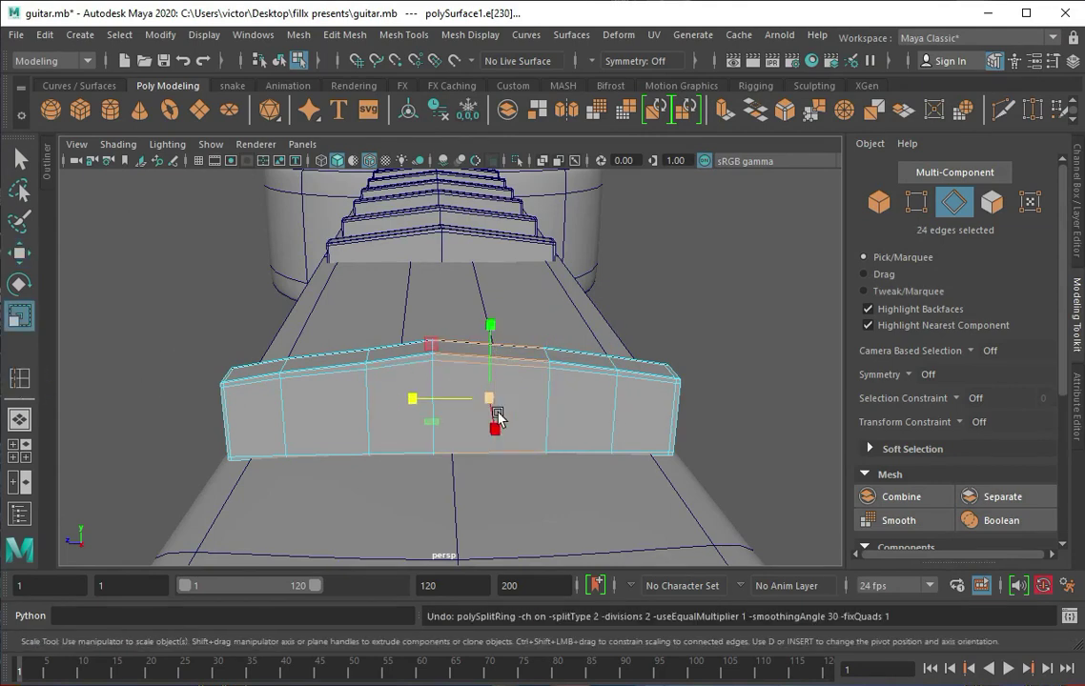
pyautogui.hotkey('ctrl', 'z')
# Step: Zoom in and reinsert vertical edge loops on the nut
pyautogui.keyDown('alt'); pyautogui.moveTo(439, 340); pyautogui.dragTo(503, 374, button='right'); pyautogui.keyUp('alt')
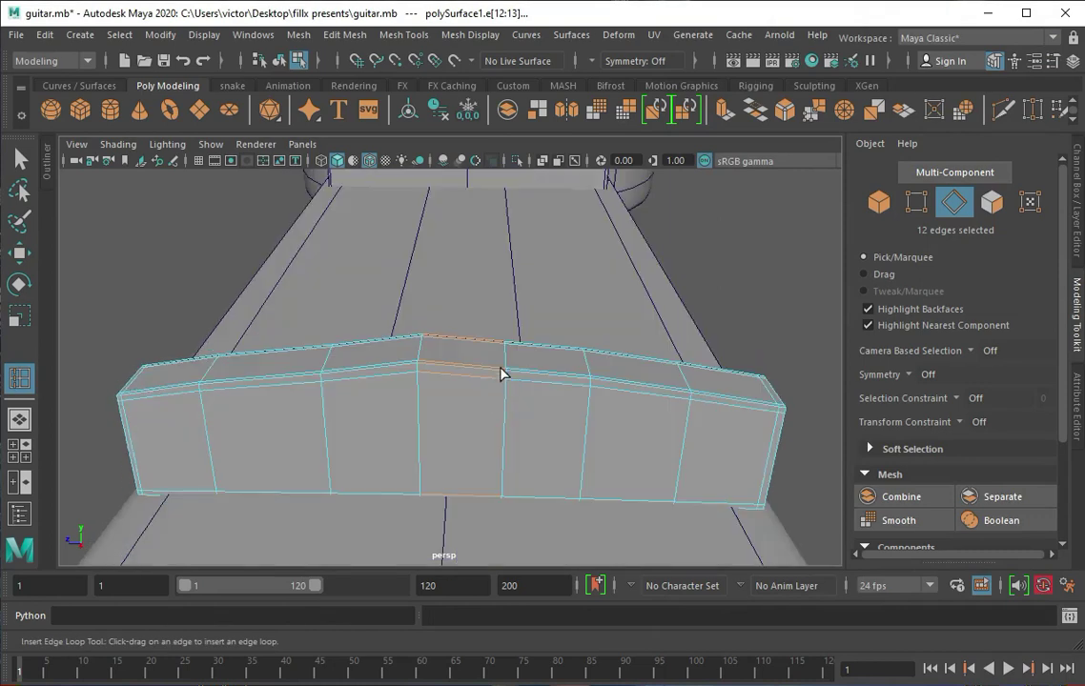
pyautogui.click(424, 370)
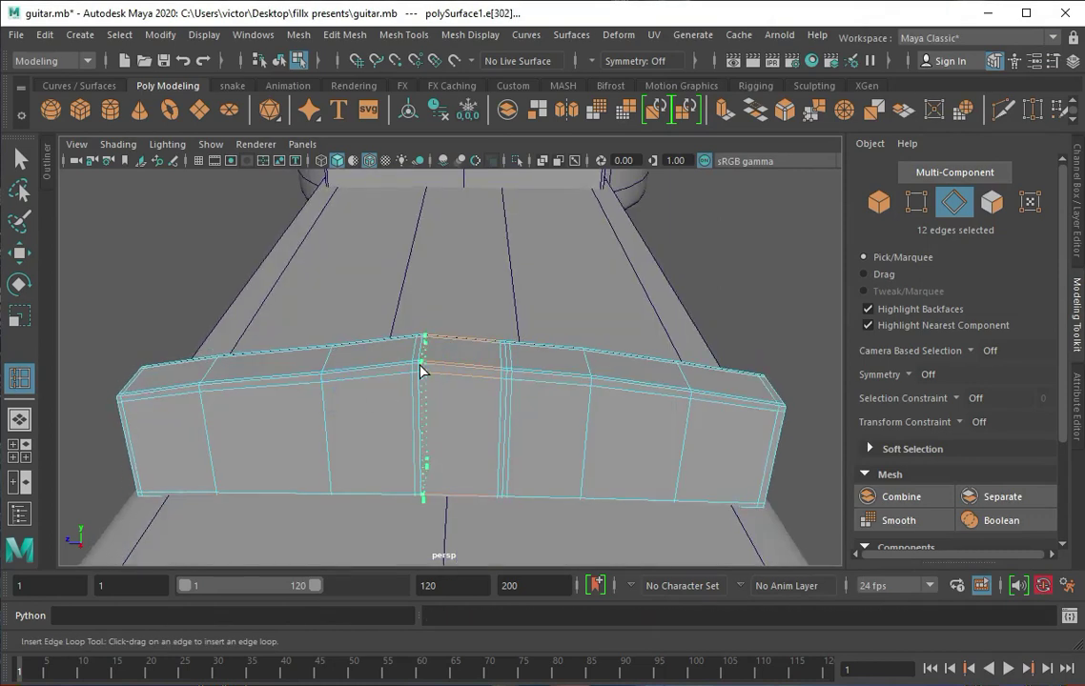
pyautogui.hotkey('ctrl', 'z')
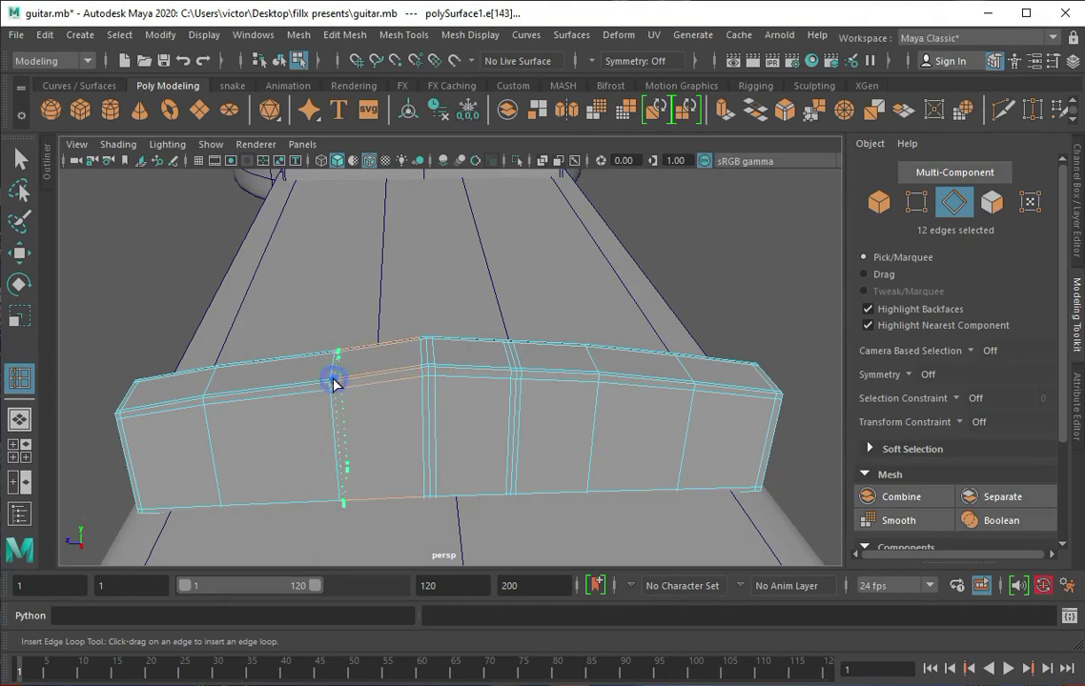
pyautogui.hotkey('ctrl', 'z')
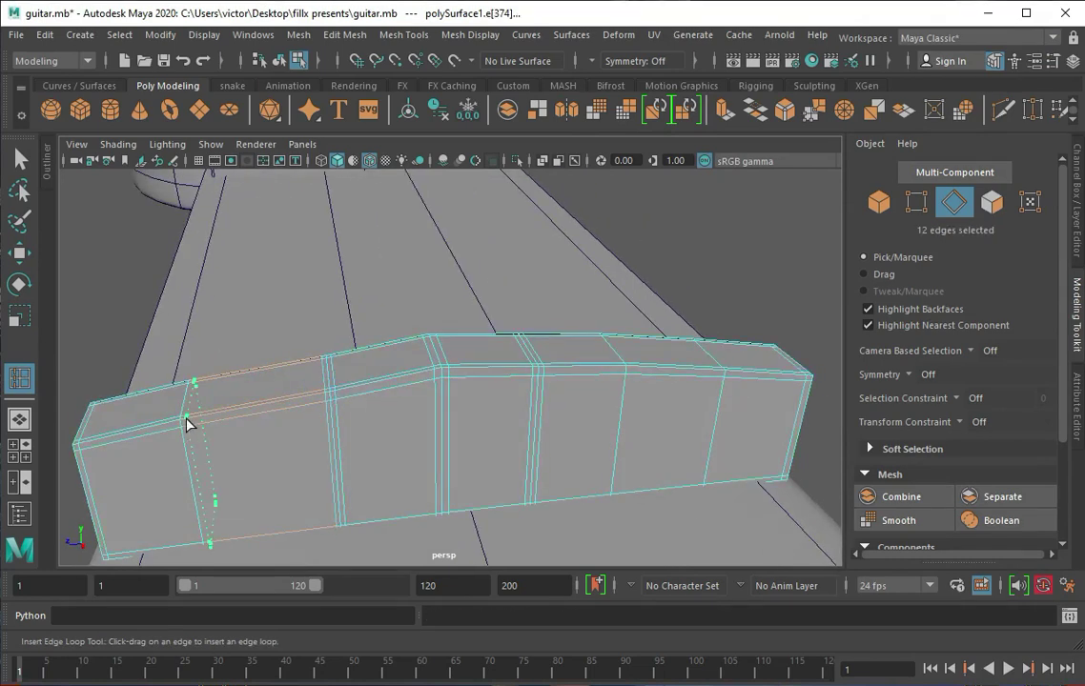
pyautogui.click(618, 380)
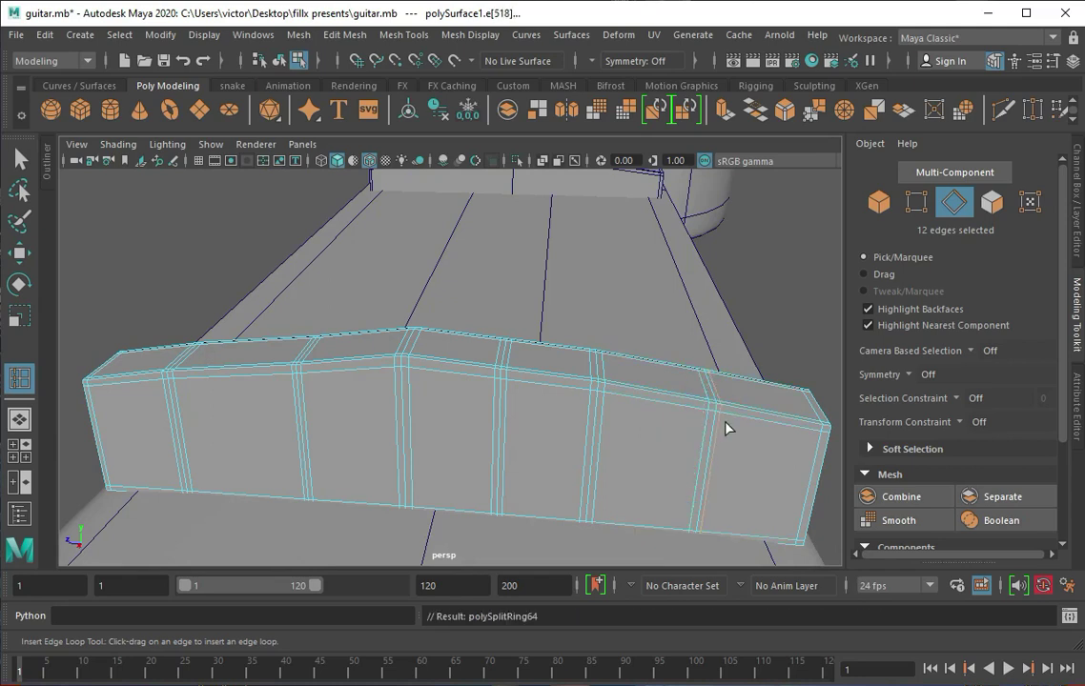
pyautogui.press('q')
pyautogui.keyDown('alt'); pyautogui.moveTo(722, 408); pyautogui.dragTo(523, 438); pyautogui.keyUp('alt')
# Step: Select the loop edges and pull their tops down into string notches
pyautogui.click(184, 448)
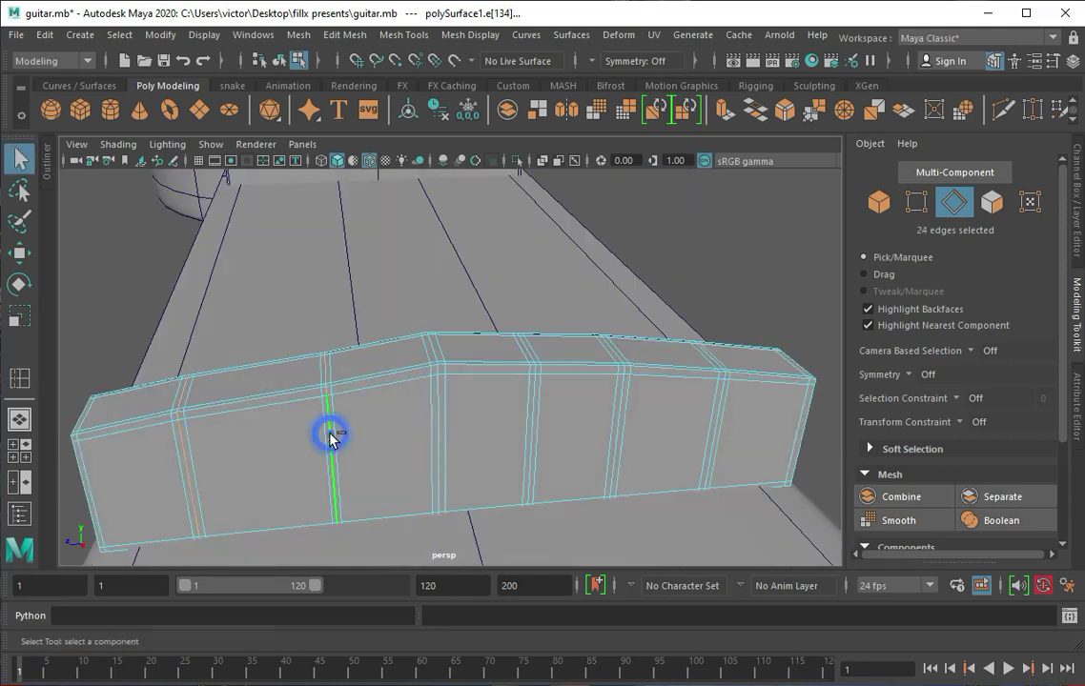
pyautogui.moveTo(718, 439)
pyautogui.keyDown('alt'); pyautogui.mouseDown()
pyautogui.moveTo(460, 362)
pyautogui.moveTo(514, 360)
pyautogui.moveTo(499, 380)
pyautogui.mouseUp(); pyautogui.keyUp('alt')
pyautogui.press('r')
pyautogui.keyDown('shift'); pyautogui.doubleClick(489, 340); pyautogui.keyUp('shift')
pyautogui.hotkey('ctrl', 'z')
pyautogui.click(457, 333)
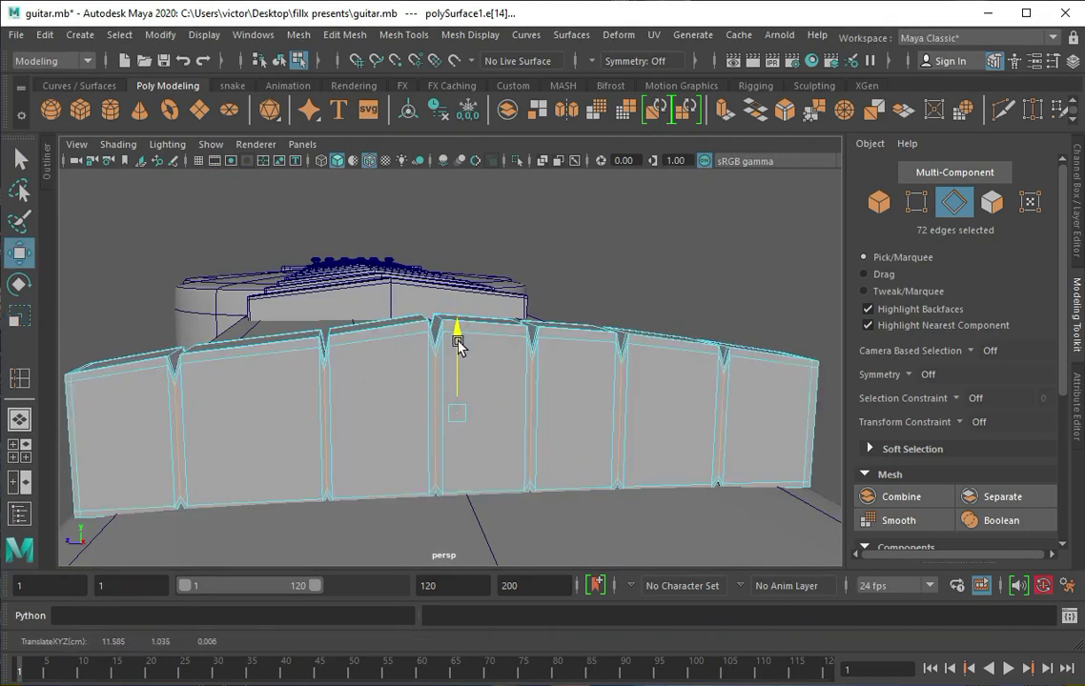
pyautogui.moveTo(458, 346); pyautogui.dragTo(461, 353)
# Step: Return to object mode and inspect the notched nut
pyautogui.press('q')
pyautogui.press('F8')
pyautogui.moveTo(654, 278)
pyautogui.keyDown('alt'); pyautogui.mouseDown()
pyautogui.moveTo(402, 328)
pyautogui.moveTo(492, 310)
pyautogui.mouseUp(); pyautogui.keyUp('alt')
pyautogui.hotkey('ctrl', '1')
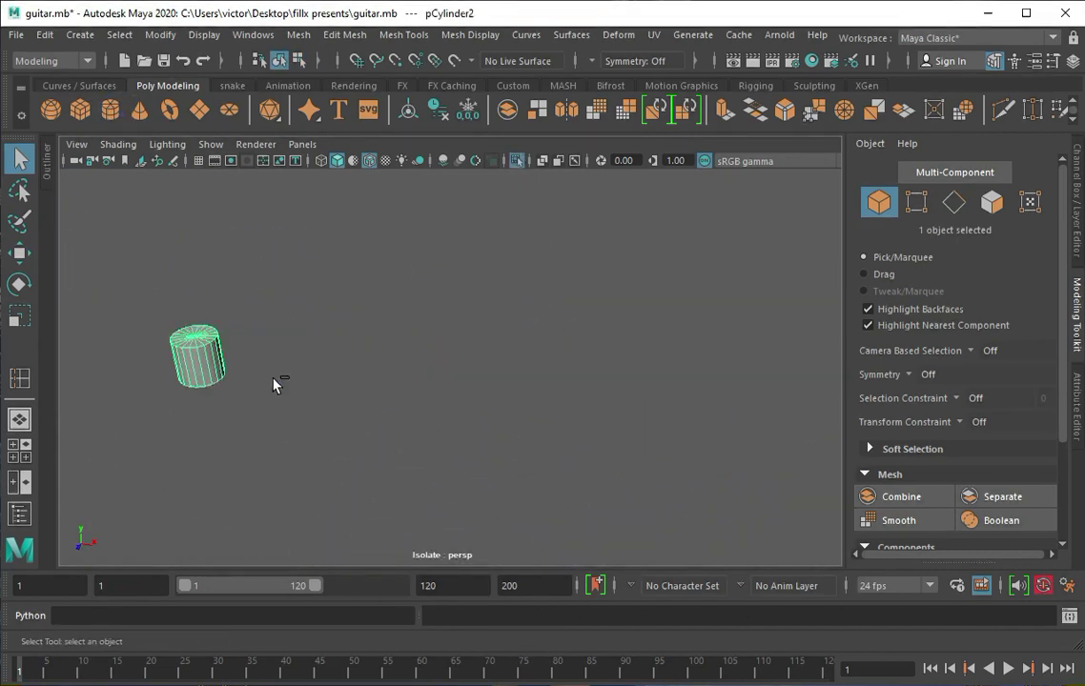
# Step: Give the cylinder 12 axis subdivisions and scale it flat into a thin disc
pyautogui.press('f')
pyautogui.scroll(-3, 367, 372)
pyautogui.hotkey('ctrl', 'a')
pyautogui.click(885, 175)
pyautogui.doubleClick(846, 325)
pyautogui.write('12')
pyautogui.press('Return')
pyautogui.press('r')
pyautogui.moveTo(365, 298); pyautogui.dragTo(363, 363)
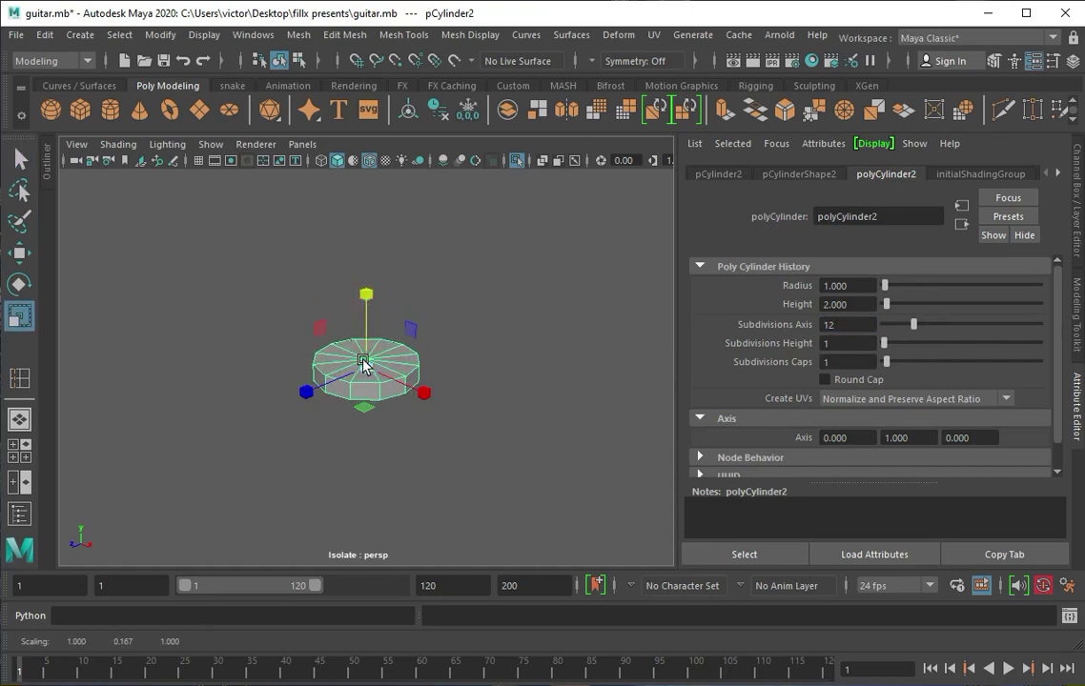
# Step: Extrude the disc's top faces and shrink them inward toward the centre
pyautogui.scroll(2, 342, 345)
pyautogui.moveTo(341, 345)
pyautogui.mouseDown(button='right')
pyautogui.moveTo(309, 366)
pyautogui.moveTo(351, 400)
pyautogui.mouseUp(button='right')
pyautogui.hotkey('ctrl', 'e')
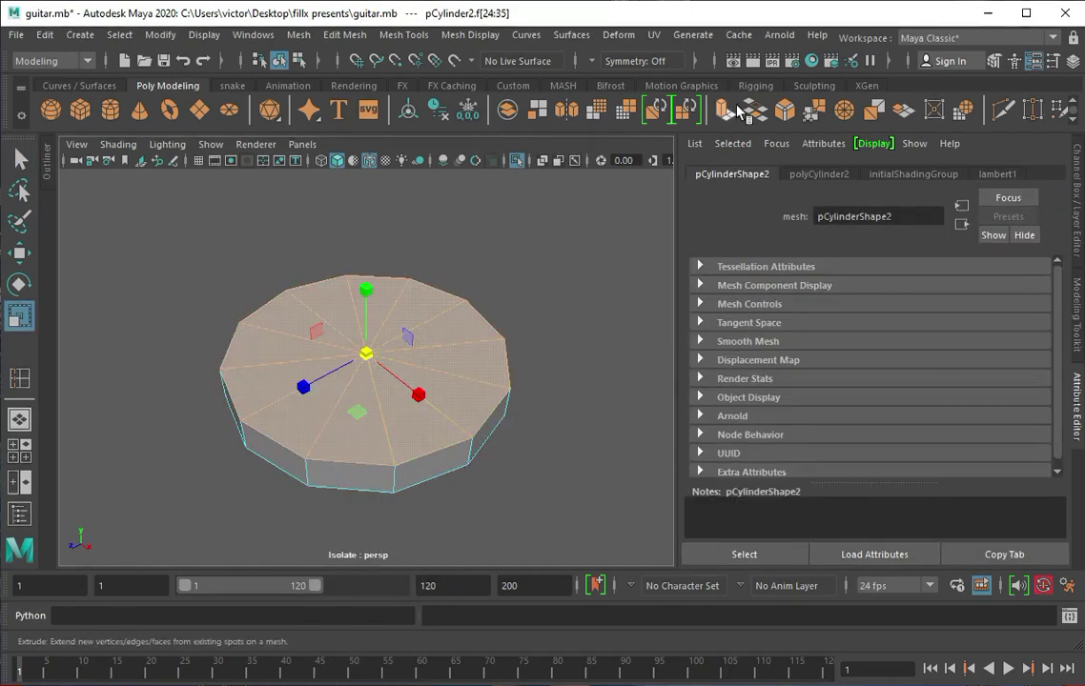
pyautogui.hotkey('ctrl', 'z')
pyautogui.hotkey('shift', 'z')
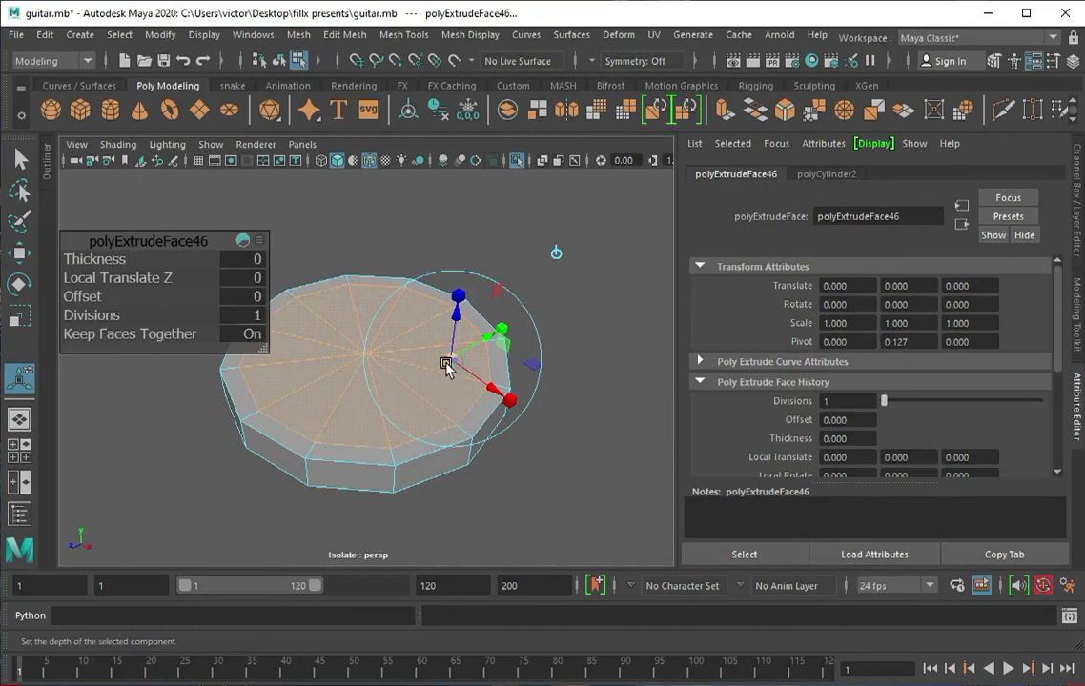
pyautogui.hotkey('ctrl', 'z')
pyautogui.hotkey('shift', 'z')
pyautogui.moveTo(399, 339)
pyautogui.mouseDown()
pyautogui.moveTo(365, 346)
pyautogui.moveTo(339, 315)
pyautogui.mouseUp()
# Step: Extrude the top faces upward into a step, then extrude and shrink them again
pyautogui.press('F9')
pyautogui.click(419, 290)
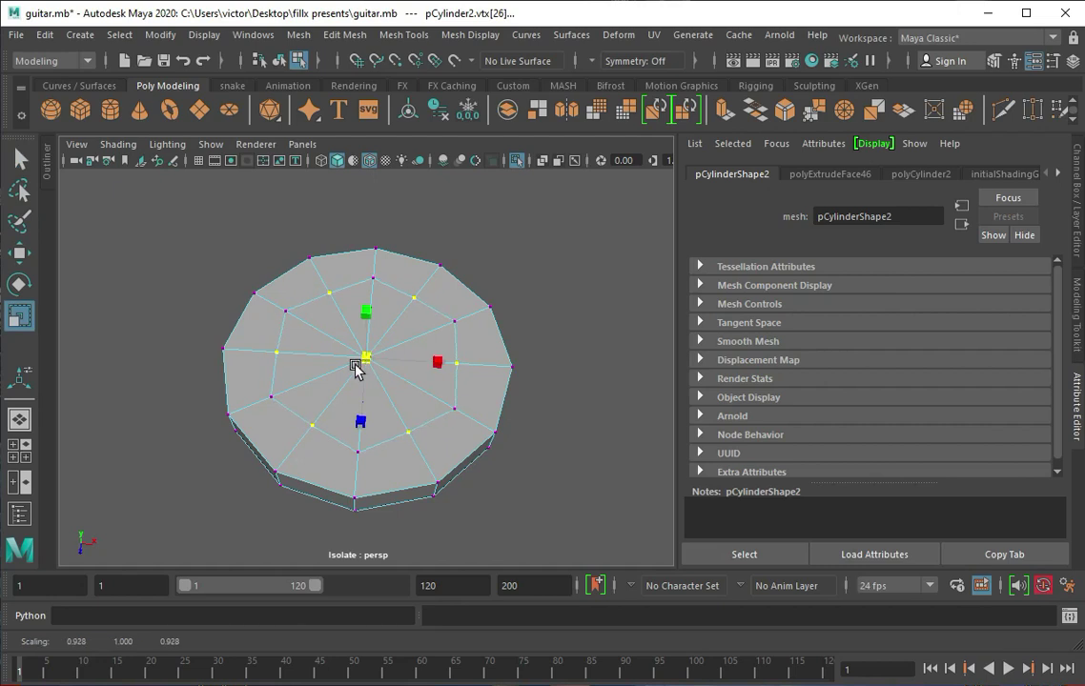
pyautogui.keyDown('shift'); pyautogui.moveTo(344, 363); pyautogui.dragTo(363, 404, button='right'); pyautogui.keyUp('shift')
pyautogui.hotkey('ctrl', 'e')
pyautogui.keyDown('alt'); pyautogui.moveTo(363, 404); pyautogui.dragTo(404, 247); pyautogui.keyUp('alt')
pyautogui.hotkey('ctrl', 'e')
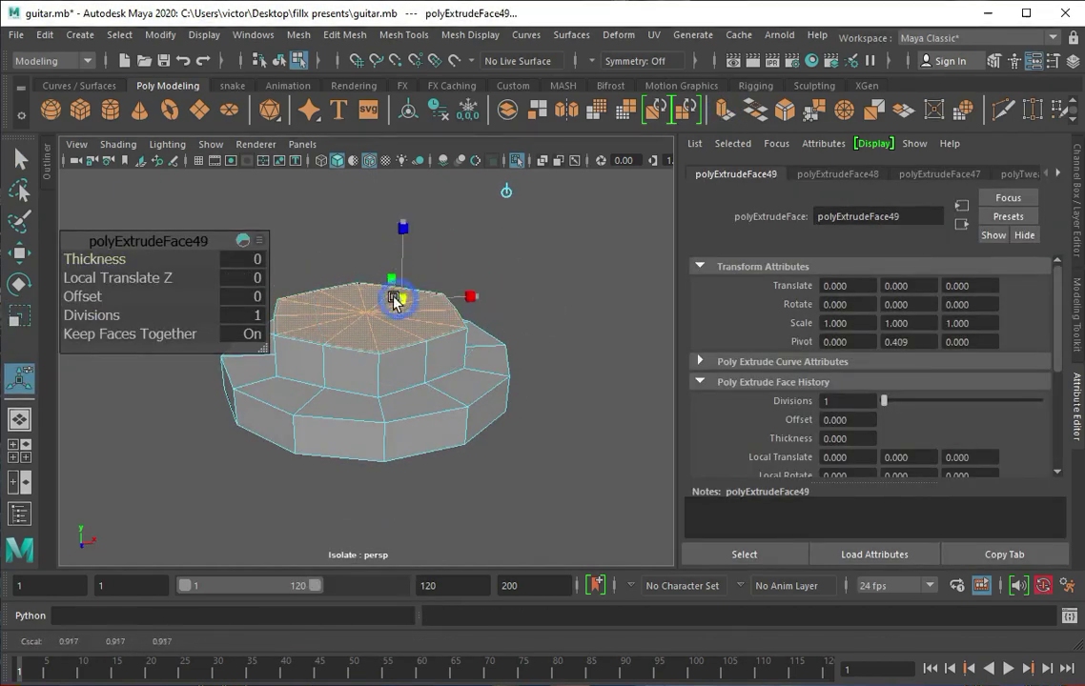
pyautogui.press('r')
pyautogui.moveTo(351, 315)
pyautogui.keyDown('alt'); pyautogui.mouseDown()
pyautogui.moveTo(387, 340)
pyautogui.moveTo(349, 331)
pyautogui.mouseUp(); pyautogui.keyUp('alt')
# Step: Extrude the centre top faces into a post and adjust its height
pyautogui.click(367, 353)
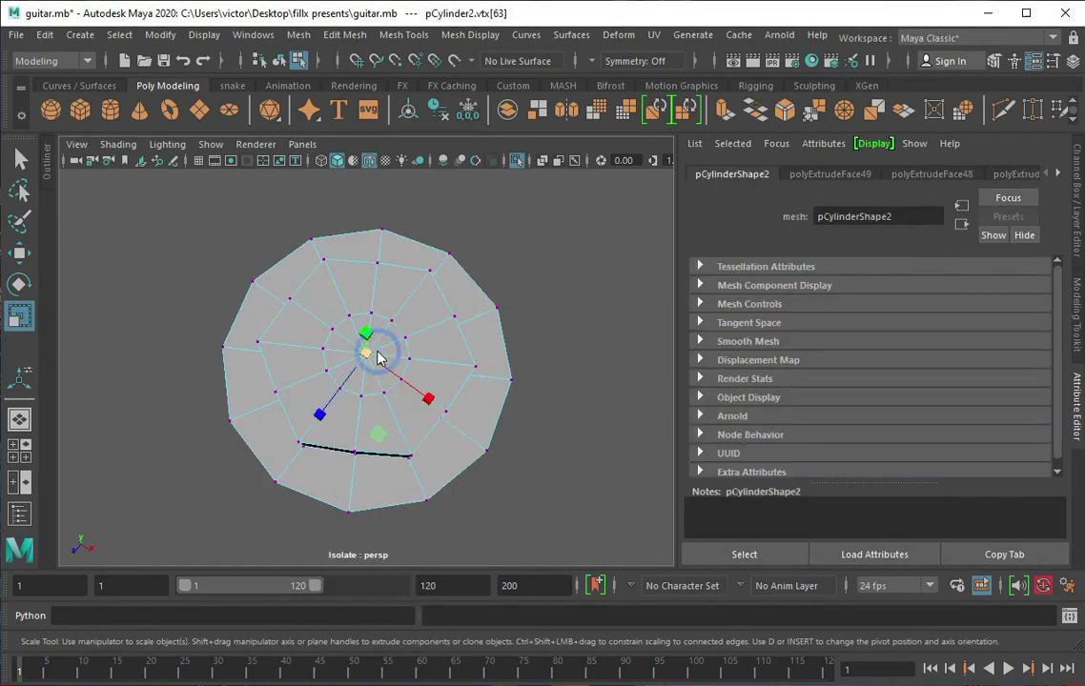
pyautogui.keyDown('ctrl'); pyautogui.moveTo(392, 410); pyautogui.dragTo(387, 446, button='right'); pyautogui.keyUp('ctrl')
pyautogui.moveTo(387, 446)
pyautogui.keyDown('alt'); pyautogui.mouseDown()
pyautogui.moveTo(429, 300)
pyautogui.moveTo(436, 334)
pyautogui.mouseUp(); pyautogui.keyUp('alt')
pyautogui.hotkey('ctrl', 'e')
pyautogui.scroll(-3, 435, 334)
pyautogui.hotkey('ctrl', 'z')
pyautogui.hotkey('ctrl', 'e')
pyautogui.moveTo(363, 322); pyautogui.dragTo(382, 244)
pyautogui.moveTo(380, 389); pyautogui.dragTo(379, 401)
pyautogui.scroll(2, 395, 381)
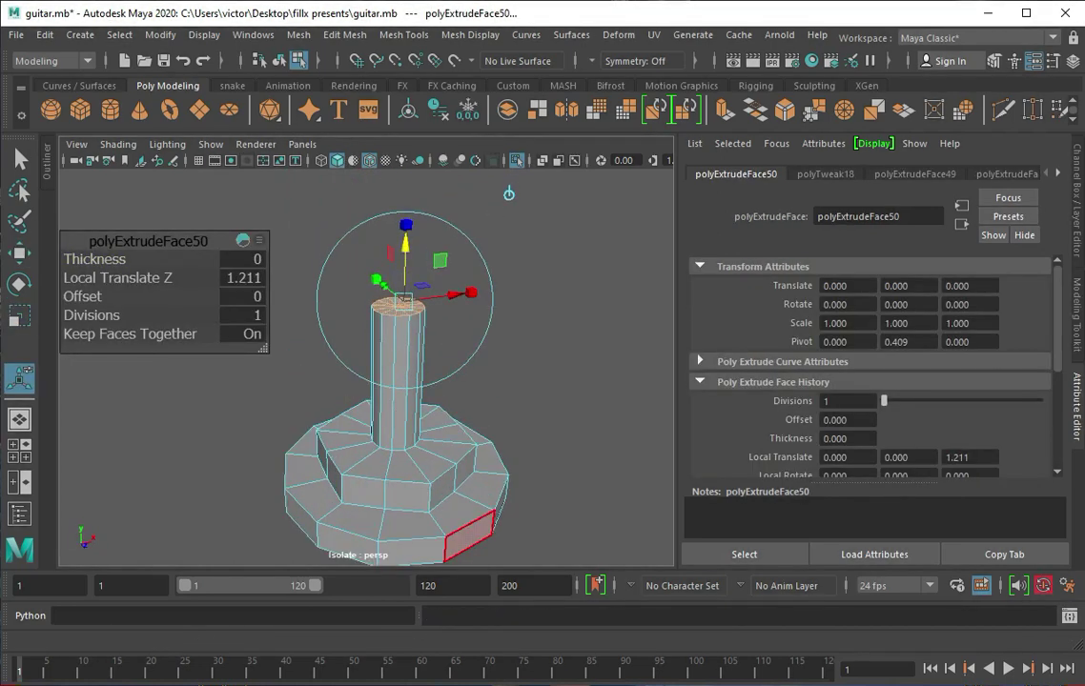
pyautogui.moveTo(406, 246); pyautogui.dragTo(399, 331)
pyautogui.moveTo(455, 359)
pyautogui.keyDown('alt'); pyautogui.mouseDown()
pyautogui.moveTo(421, 365)
pyautogui.moveTo(410, 286)
pyautogui.mouseUp(); pyautogui.keyUp('alt')
# Step: Insert an edge loop around the top cylinder of the peg
pyautogui.click(404, 34)
pyautogui.click(438, 162)
pyautogui.scroll(3, 429, 329)
pyautogui.moveTo(428, 328)
pyautogui.mouseDown()
pyautogui.moveTo(417, 293)
pyautogui.moveTo(431, 369)
pyautogui.moveTo(362, 332)
pyautogui.mouseUp()
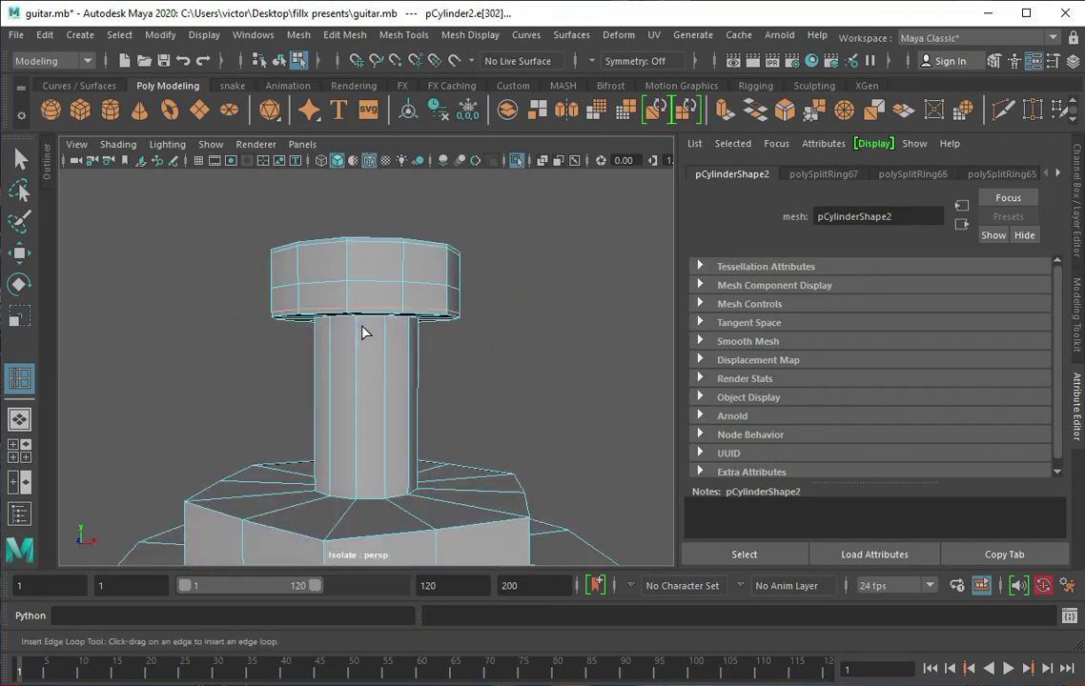
# Step: Add another edge loop around the cap and reposition a vertex on the base
pyautogui.click(359, 499)
pyautogui.keyDown('alt'); pyautogui.moveTo(358, 500); pyautogui.dragTo(459, 496); pyautogui.keyUp('alt')
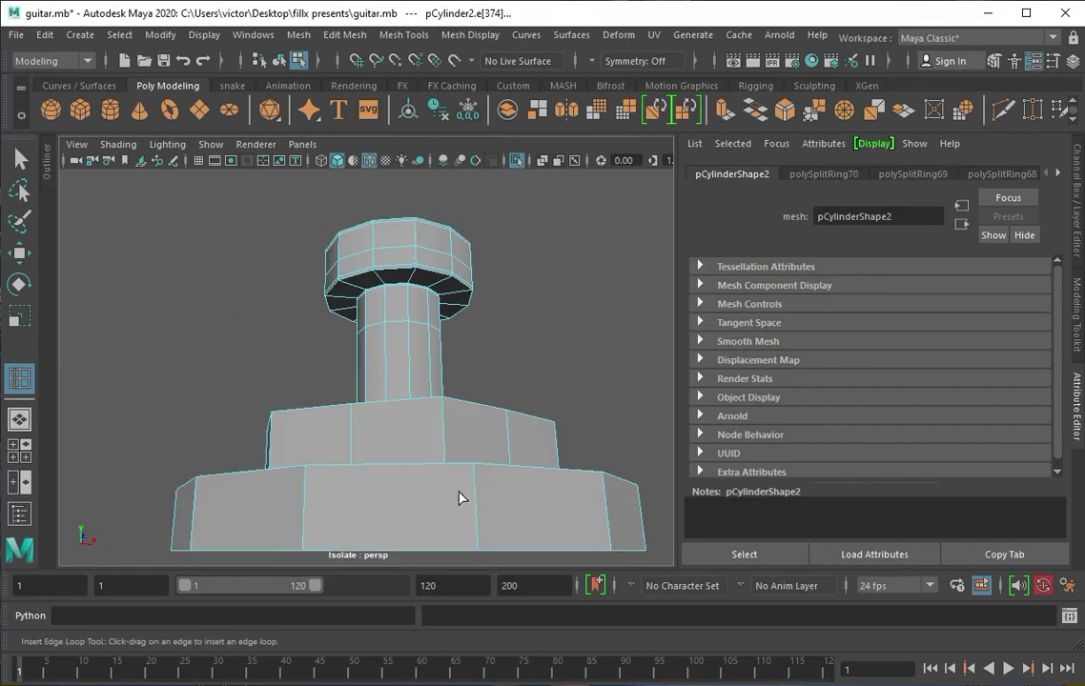
pyautogui.moveTo(485, 550)
pyautogui.keyDown('alt'); pyautogui.mouseDown()
pyautogui.moveTo(402, 520)
pyautogui.moveTo(503, 503)
pyautogui.moveTo(377, 505)
pyautogui.moveTo(412, 520)
pyautogui.moveTo(354, 501)
pyautogui.moveTo(435, 523)
pyautogui.mouseUp(); pyautogui.keyUp('alt')
pyautogui.press('q')
pyautogui.click(354, 501)
pyautogui.keyDown('alt'); pyautogui.moveTo(570, 408); pyautogui.dragTo(493, 503); pyautogui.keyUp('alt')
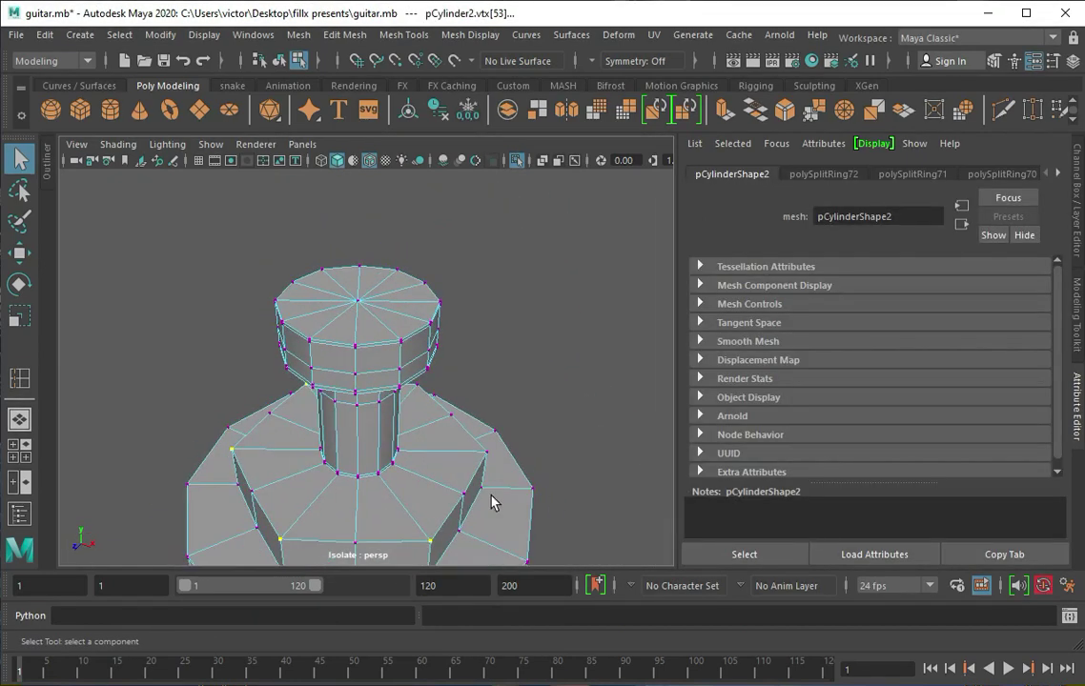
pyautogui.keyDown('alt'); pyautogui.moveTo(493, 458); pyautogui.dragTo(381, 416); pyautogui.keyUp('alt')
pyautogui.click(380, 417)
pyautogui.press('w')
pyautogui.moveTo(300, 351)
pyautogui.keyDown('alt'); pyautogui.mouseDown()
pyautogui.moveTo(434, 425)
pyautogui.moveTo(412, 461)
pyautogui.moveTo(487, 428)
pyautogui.moveTo(559, 435)
pyautogui.mouseUp(); pyautogui.keyUp('alt')
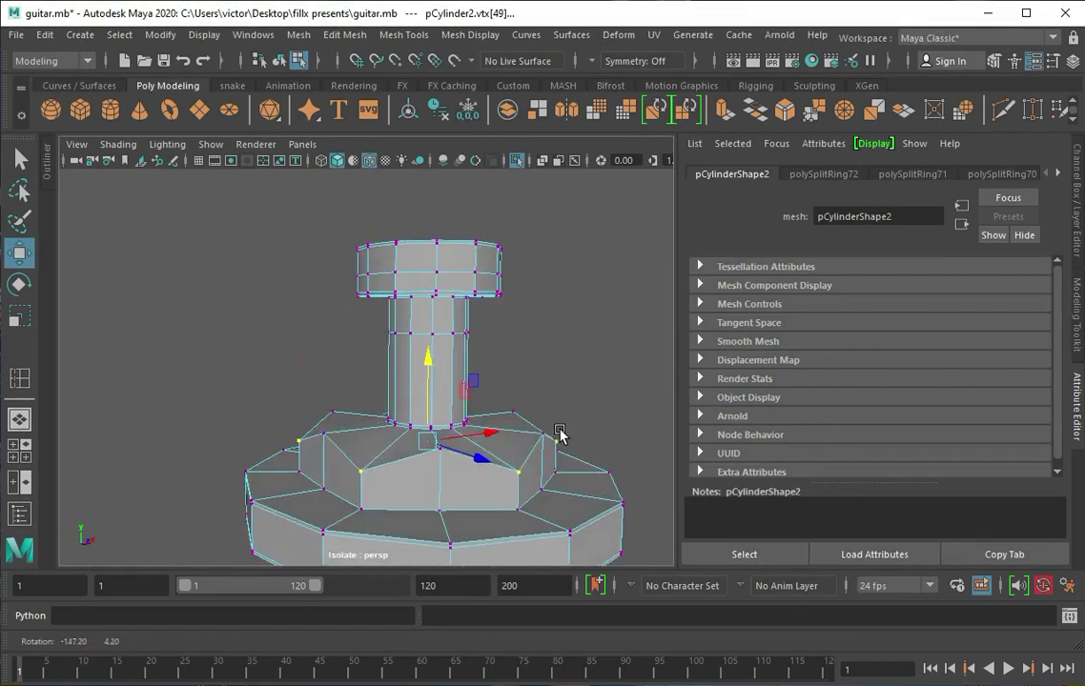
# Step: Extrude two pairs of side faces on the peg's base outward
pyautogui.press('q')
pyautogui.press('F11')
pyautogui.click(345, 374)
pyautogui.moveTo(419, 472)
pyautogui.keyDown('alt'); pyautogui.mouseDown()
pyautogui.moveTo(345, 373)
pyautogui.moveTo(136, 320)
pyautogui.mouseUp(); pyautogui.keyUp('alt')
pyautogui.click(368, 344)
pyautogui.moveTo(368, 344)
pyautogui.keyDown('alt'); pyautogui.mouseDown()
pyautogui.moveTo(516, 363)
pyautogui.moveTo(404, 316)
pyautogui.moveTo(606, 188)
pyautogui.mouseUp(); pyautogui.keyUp('alt')
pyautogui.hotkey('ctrl', 'e')
# Step: Extrude the opposite side faces of the base as well
pyautogui.moveTo(579, 312)
pyautogui.keyDown('alt'); pyautogui.mouseDown()
pyautogui.moveTo(412, 359)
pyautogui.moveTo(439, 320)
pyautogui.moveTo(508, 339)
pyautogui.moveTo(460, 343)
pyautogui.moveTo(317, 393)
pyautogui.mouseUp(); pyautogui.keyUp('alt')
pyautogui.click(461, 343)
pyautogui.moveTo(219, 408)
pyautogui.keyDown('alt'); pyautogui.mouseDown()
pyautogui.moveTo(213, 416)
pyautogui.moveTo(363, 417)
pyautogui.moveTo(352, 329)
pyautogui.moveTo(339, 380)
pyautogui.moveTo(476, 372)
pyautogui.moveTo(625, 419)
pyautogui.mouseUp(); pyautogui.keyUp('alt')
pyautogui.hotkey('ctrl', 'e')
pyautogui.hotkey('ctrl', 'z')
pyautogui.hotkey('ctrl', 'z')
pyautogui.hotkey('ctrl', 'e')
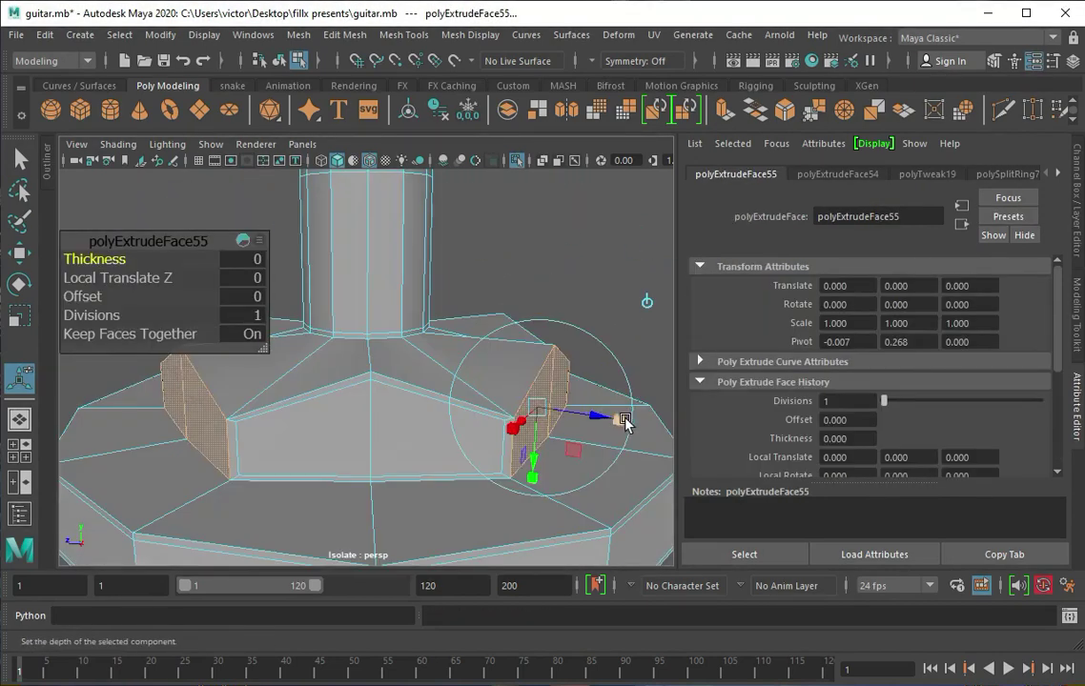
pyautogui.press('F8')
# Step: Add an edge loop near the bottom of the base, checking the smooth preview
pyautogui.press('3')
pyautogui.moveTo(470, 333)
pyautogui.keyDown('alt'); pyautogui.mouseDown(button='right')
pyautogui.moveTo(555, 363)
pyautogui.moveTo(508, 346)
pyautogui.moveTo(289, 372)
pyautogui.moveTo(341, 440)
pyautogui.mouseUp(button='right'); pyautogui.keyUp('alt')
pyautogui.click(271, 431)
pyautogui.press('1')
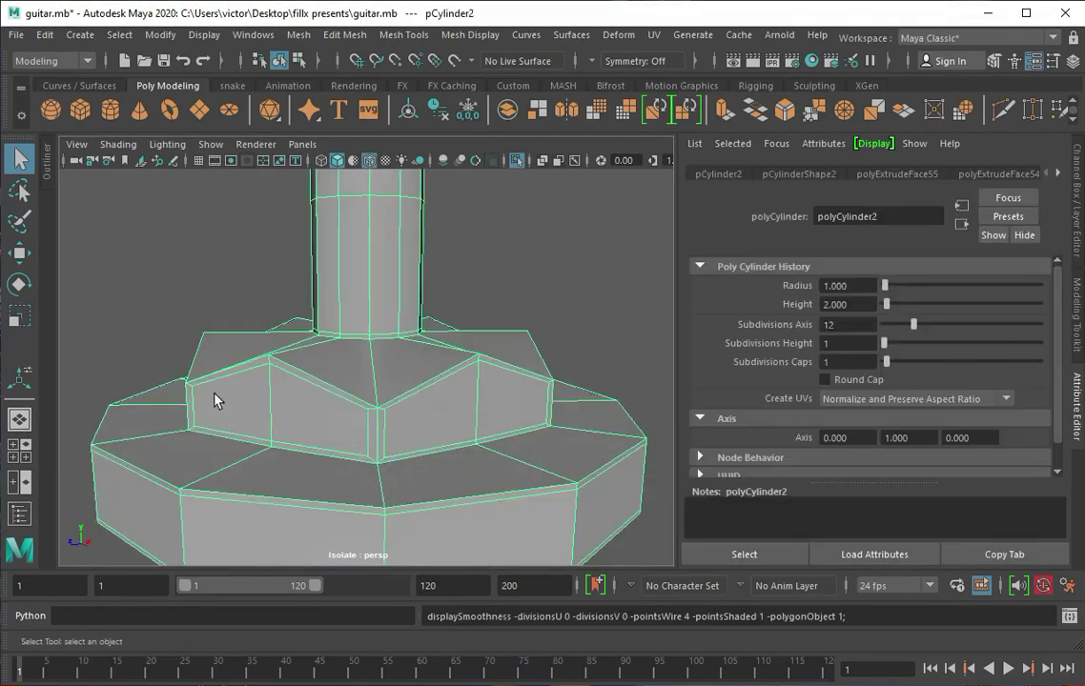
pyautogui.click(404, 35)
pyautogui.click(401, 135)
pyautogui.click(330, 481)
pyautogui.press('3')
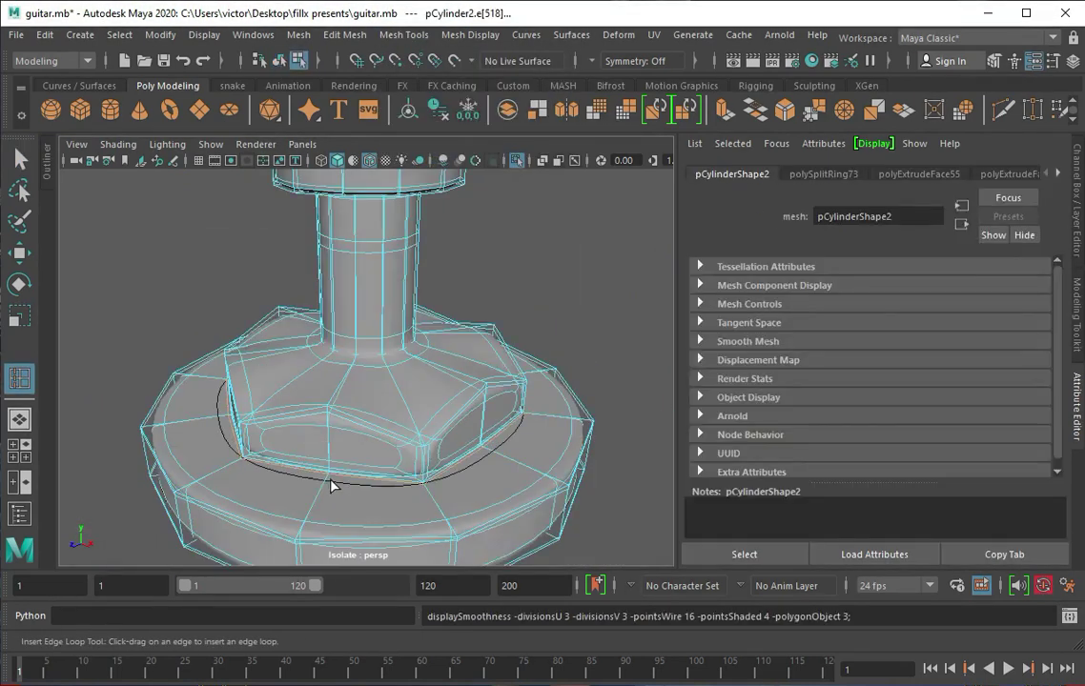
pyautogui.press('1')
pyautogui.press('q')
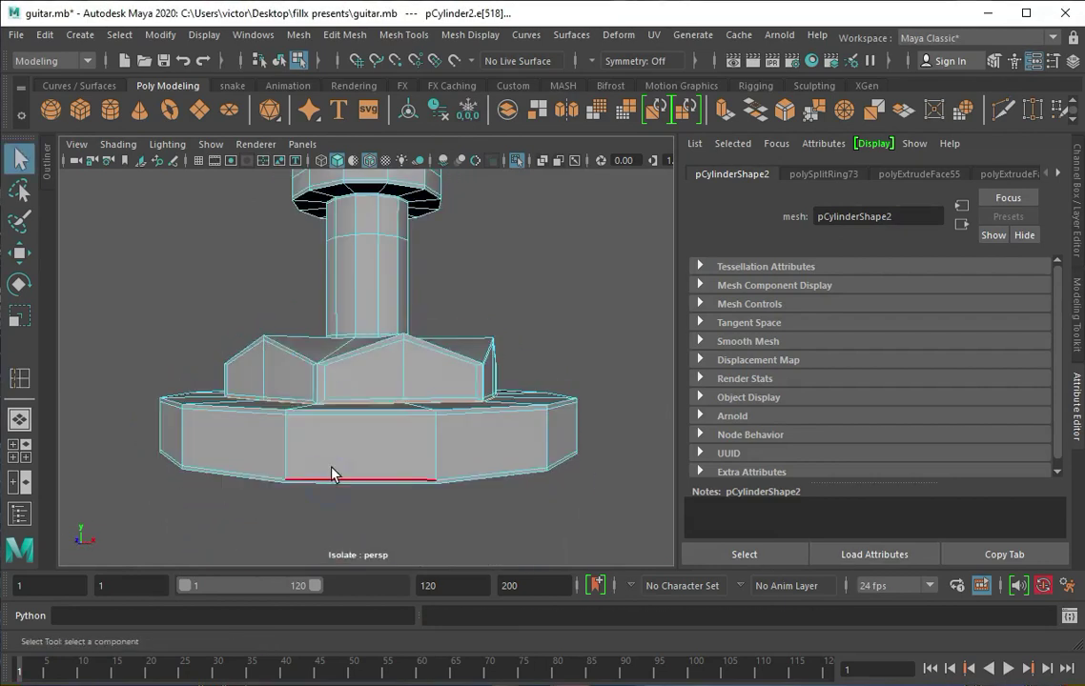
# Step: Bevel the peg's edges, then show the whole guitar with the peg maximized in the front view
pyautogui.press('4')
pyautogui.press('f')
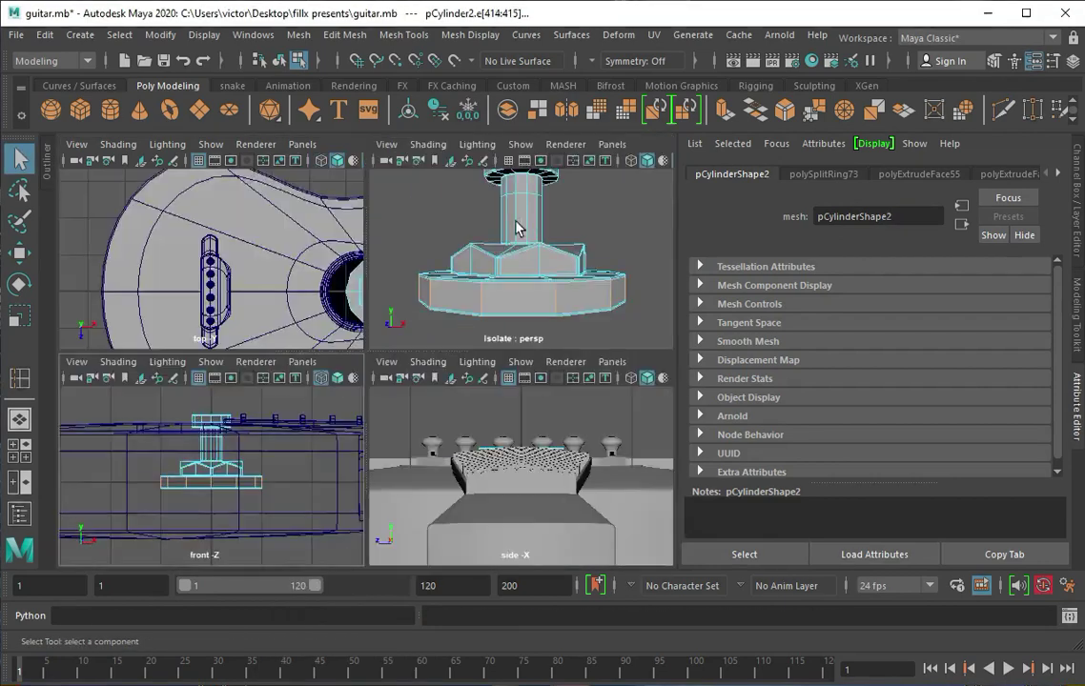
pyautogui.hotkey('ctrl', 'b')
pyautogui.click(434, 360)
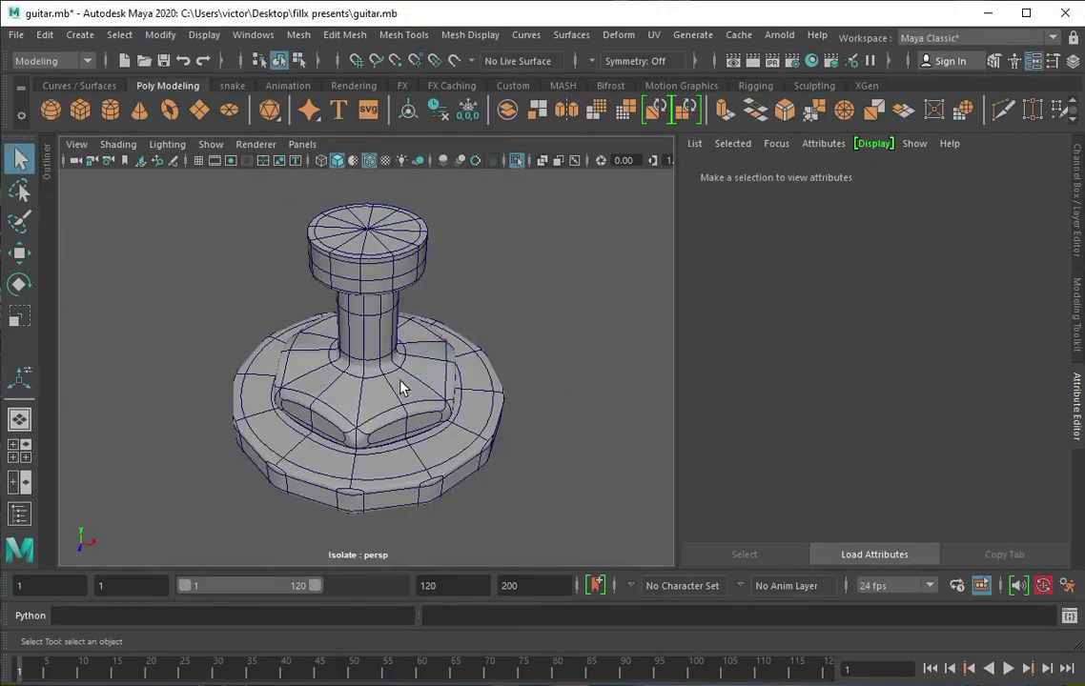
pyautogui.hotkey('ctrl', '1')
pyautogui.click(358, 330)
pyautogui.press('space')
pyautogui.press('space')
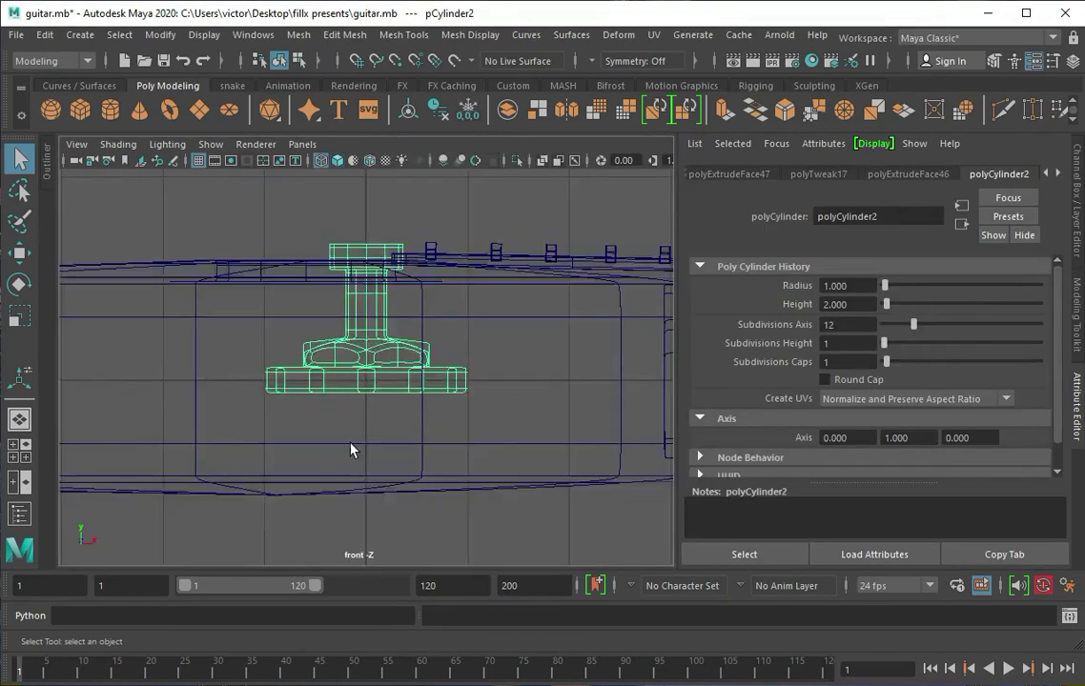
# Step: Move the tuning peg down onto the neck, trying a 23-degree tilt and undoing it
pyautogui.scroll(-5, 174, 399)
pyautogui.press('w')
pyautogui.keyDown('alt'); pyautogui.moveTo(175, 399); pyautogui.dragTo(412, 376, button='middle'); pyautogui.keyUp('alt')
pyautogui.press('f')
pyautogui.press('r')
pyautogui.scroll(-5, 310, 421)
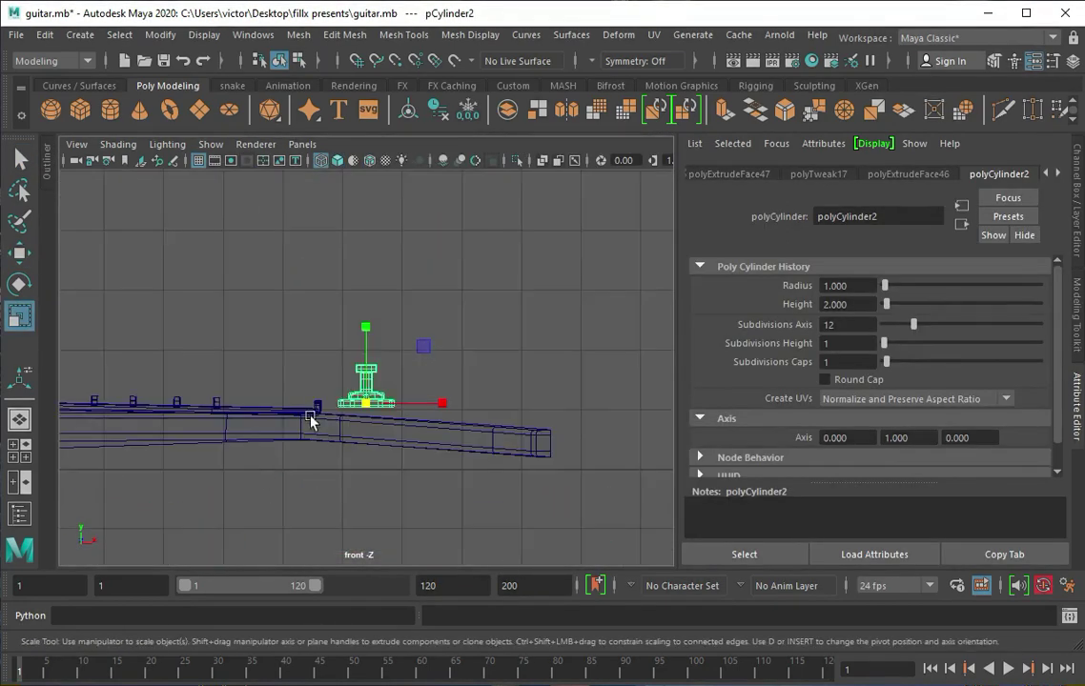
pyautogui.scroll(3, 366, 440)
pyautogui.press('e')
pyautogui.moveTo(303, 368); pyautogui.dragTo(319, 374)
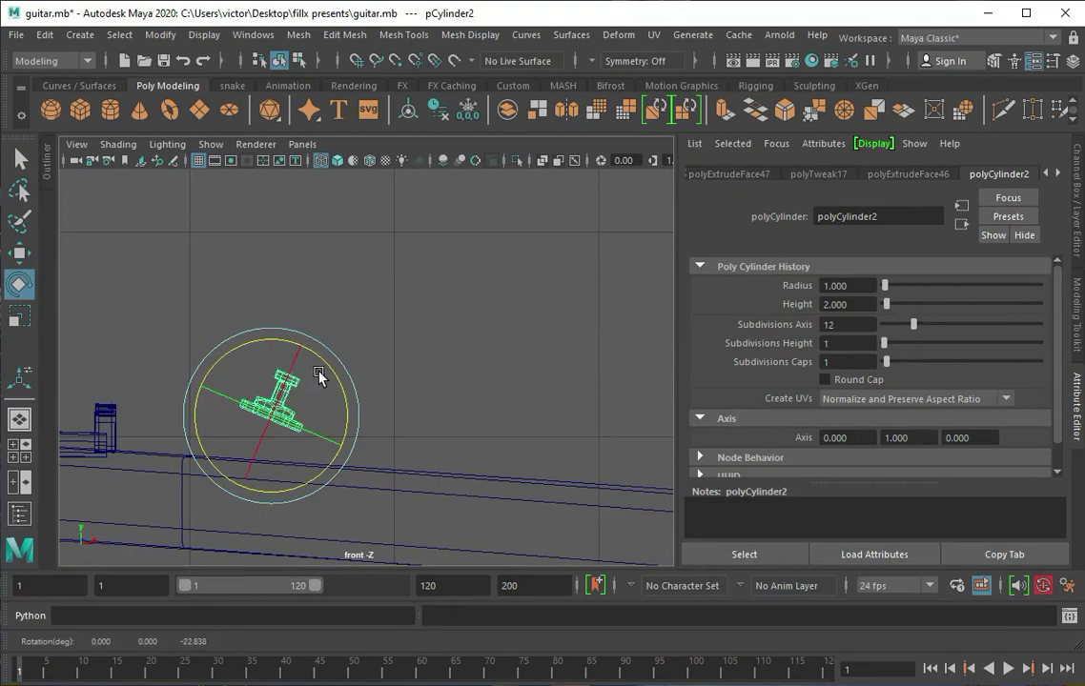
pyautogui.press('w')
pyautogui.moveTo(250, 362); pyautogui.dragTo(320, 467)
pyautogui.hotkey('ctrl', 'z')
pyautogui.hotkey('ctrl', 'z')
pyautogui.scroll(-3, 366, 406)
pyautogui.press('r')
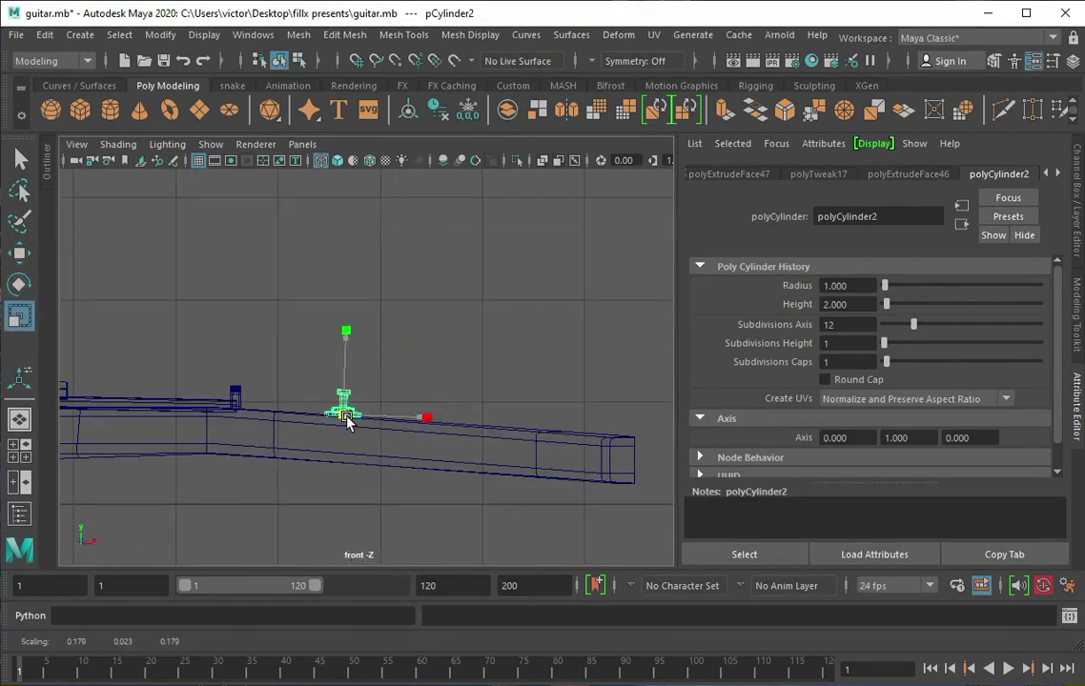
# Step: Duplicate the peg and slide the copy right along the neck
pyautogui.hotkey('ctrl', 'd')
pyautogui.press('w')
pyautogui.moveTo(386, 417); pyautogui.dragTo(486, 430)
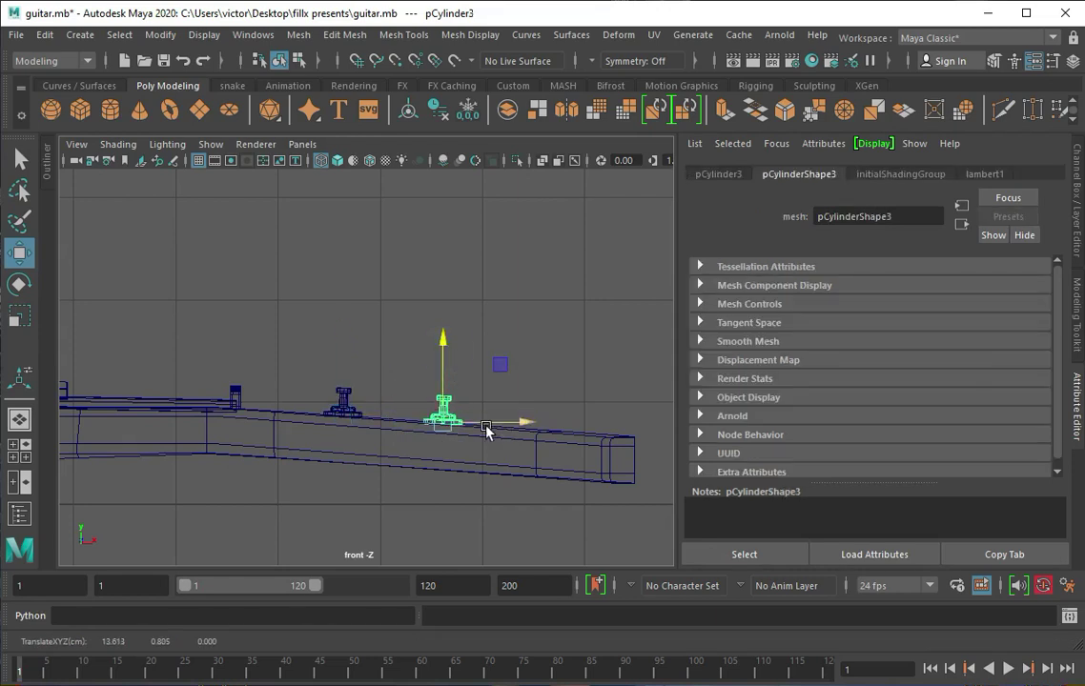
pyautogui.press('f')
pyautogui.press('e')
pyautogui.moveTo(409, 349); pyautogui.dragTo(417, 388)
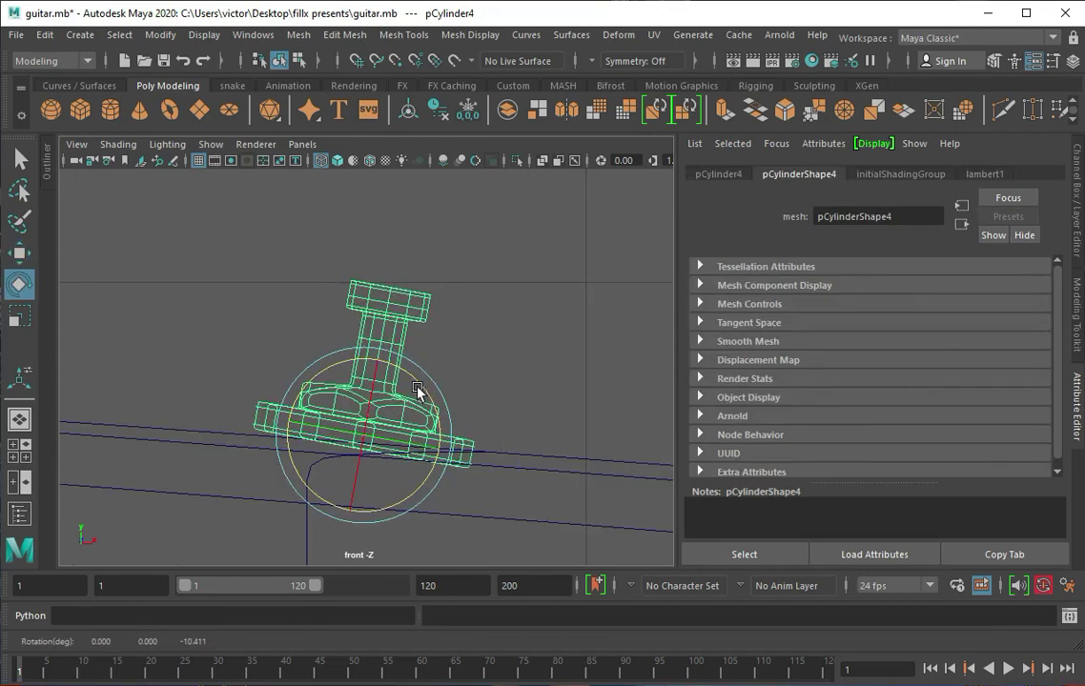
pyautogui.hotkey('ctrl', 'z')
pyautogui.press('w')
pyautogui.scroll(-5, 226, 388)
# Step: Select and frame another peg, then inspect the pegs around the neck in perspective
pyautogui.click(302, 362)
pyautogui.press('f')
pyautogui.scroll(-4, 413, 362)
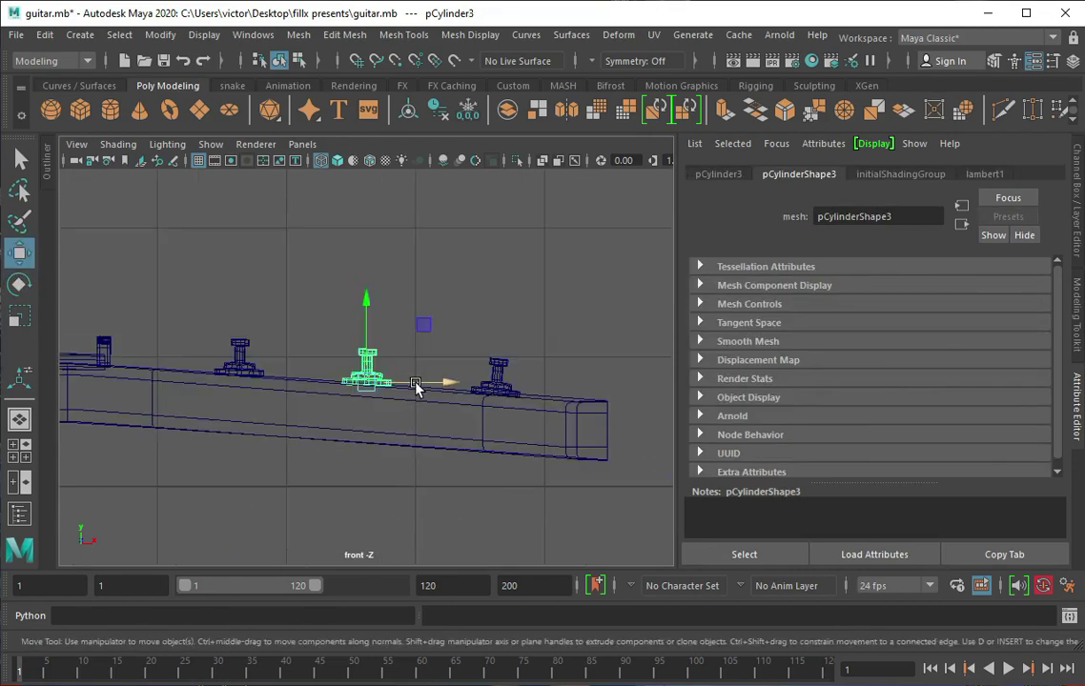
pyautogui.press('e')
pyautogui.press('w')
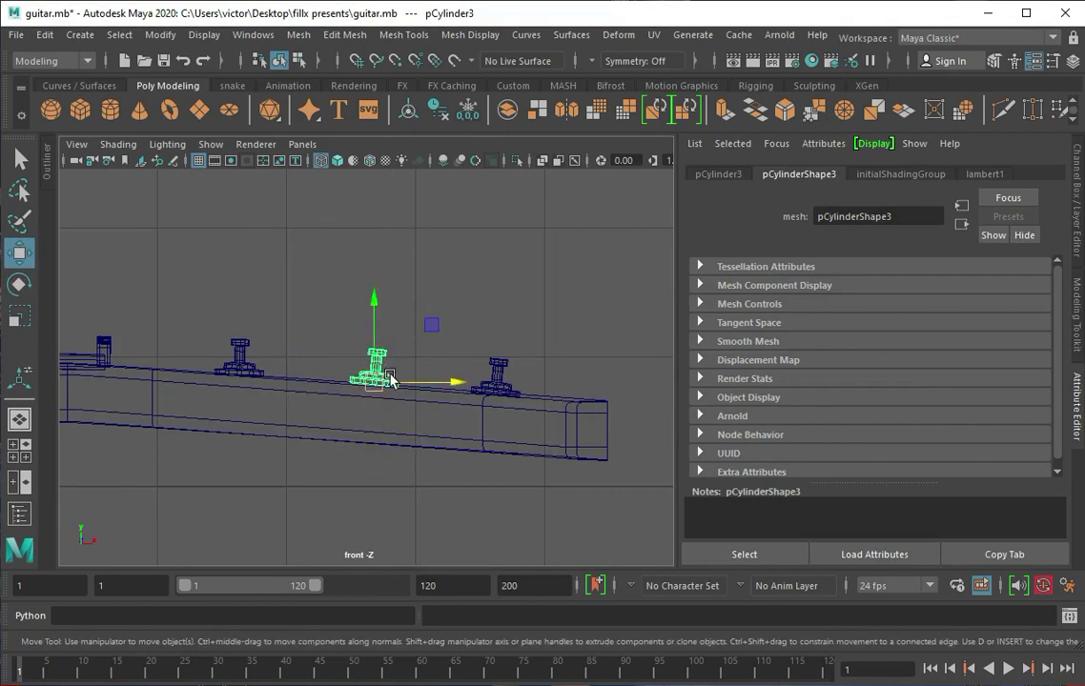
pyautogui.press('f')
pyautogui.scroll(-4, 358, 355)
pyautogui.press('f')
pyautogui.scroll(-5, 393, 304)
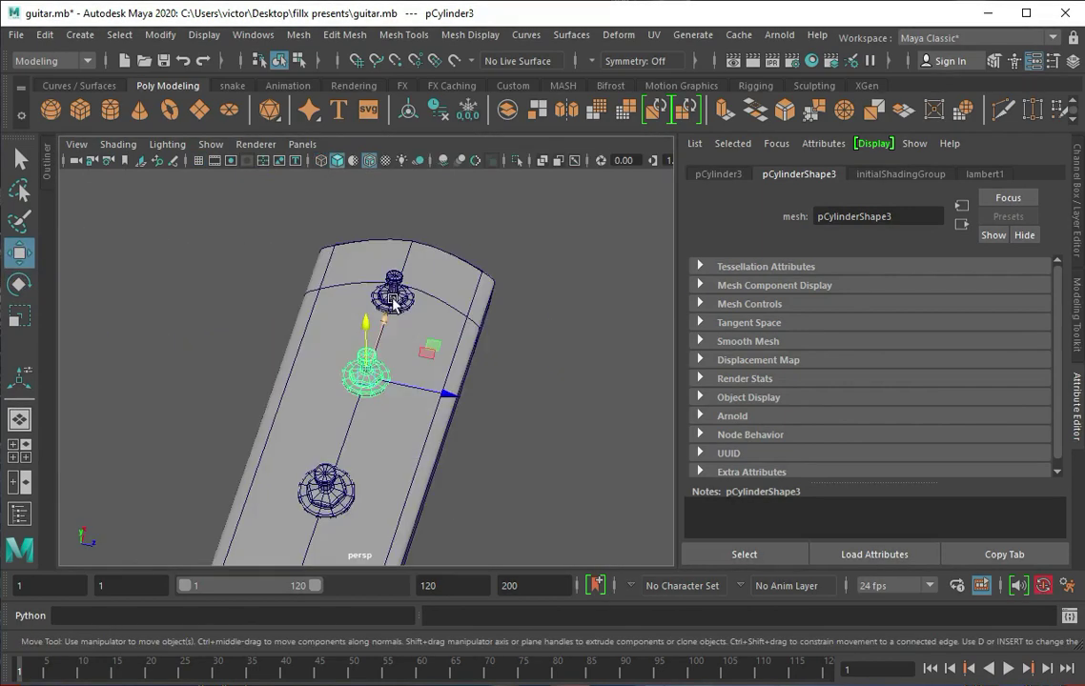
pyautogui.moveTo(341, 498)
pyautogui.keyDown('alt'); pyautogui.mouseDown()
pyautogui.moveTo(341, 450)
pyautogui.moveTo(403, 508)
pyautogui.mouseUp(); pyautogui.keyUp('alt')
pyautogui.press('e')
pyautogui.press('q')
pyautogui.press('space')
# Step: Shift the middle peg toward the others and combine the three pegs into one mesh
pyautogui.moveTo(457, 371)
pyautogui.mouseDown()
pyautogui.moveTo(434, 365)
pyautogui.moveTo(425, 378)
pyautogui.mouseUp()
pyautogui.click(536, 367)
pyautogui.click(333, 372)
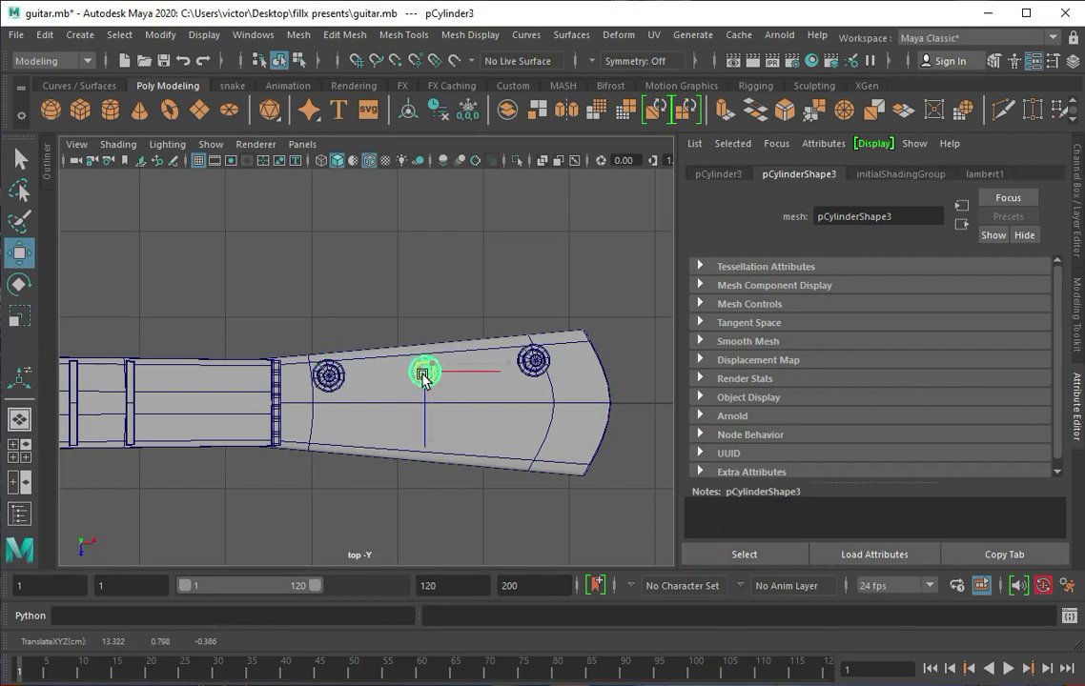
pyautogui.keyDown('shift'); pyautogui.click(426, 378); pyautogui.keyUp('shift')
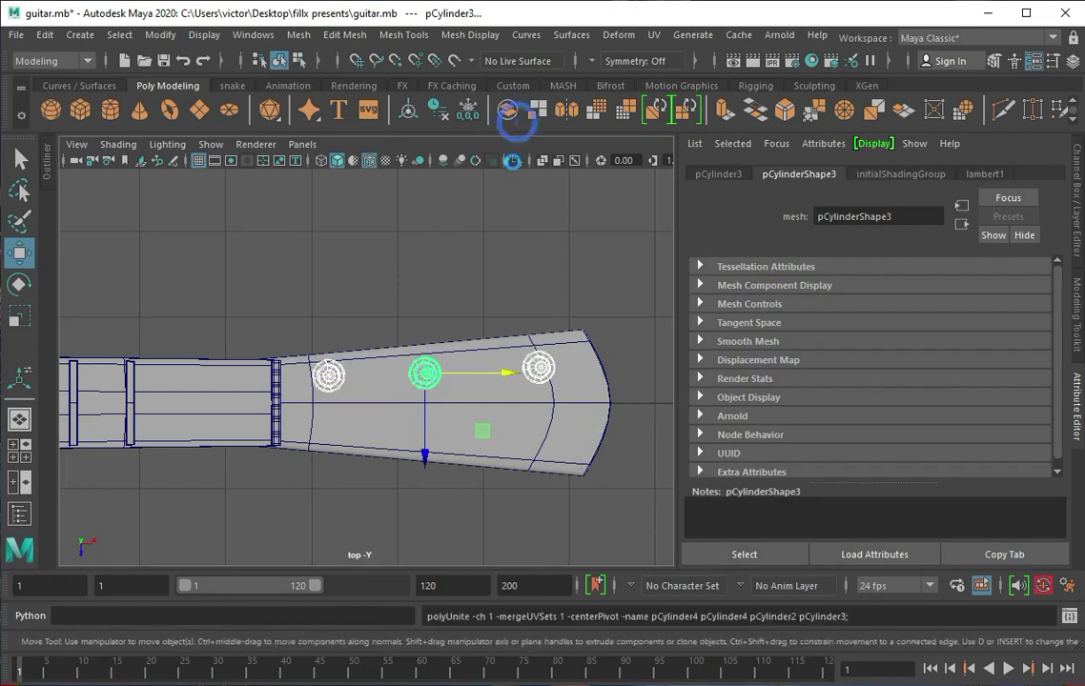
pyautogui.click(508, 109)
# Step: Duplicate the combined peg row, then move and tilt it onto the lower headstock edge
pyautogui.press('e')
pyautogui.hotkey('ctrl', 'd')
pyautogui.press('w')
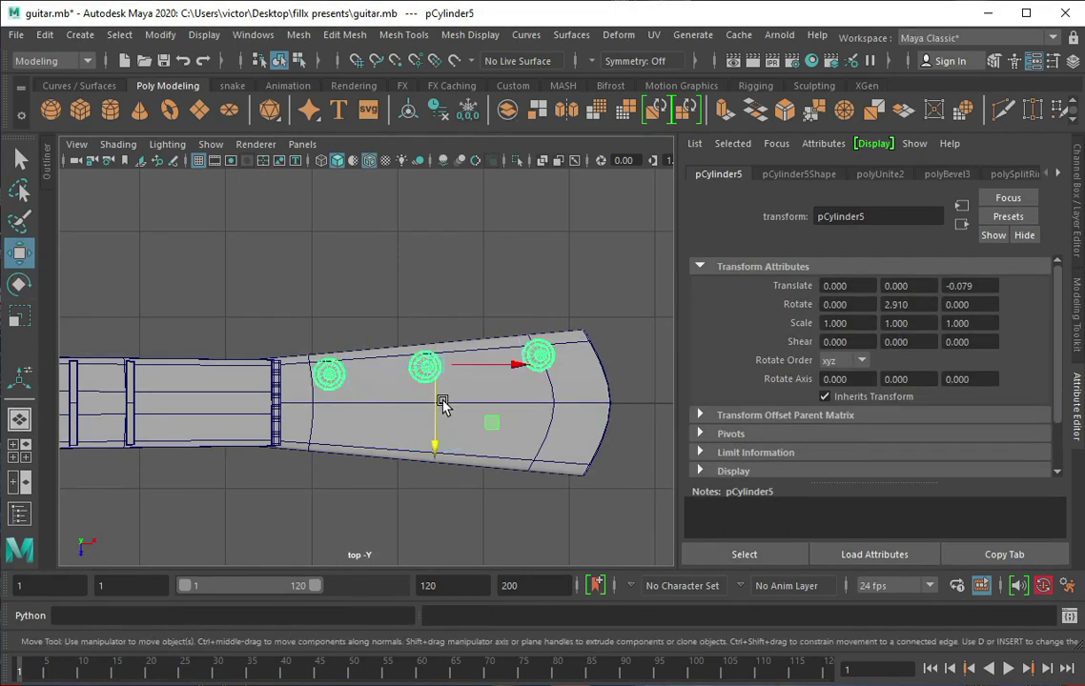
pyautogui.moveTo(438, 409); pyautogui.dragTo(444, 469)
pyautogui.press('e')
pyautogui.moveTo(505, 410); pyautogui.dragTo(484, 397)
pyautogui.press('w')
pyautogui.moveTo(436, 472); pyautogui.dragTo(435, 494)
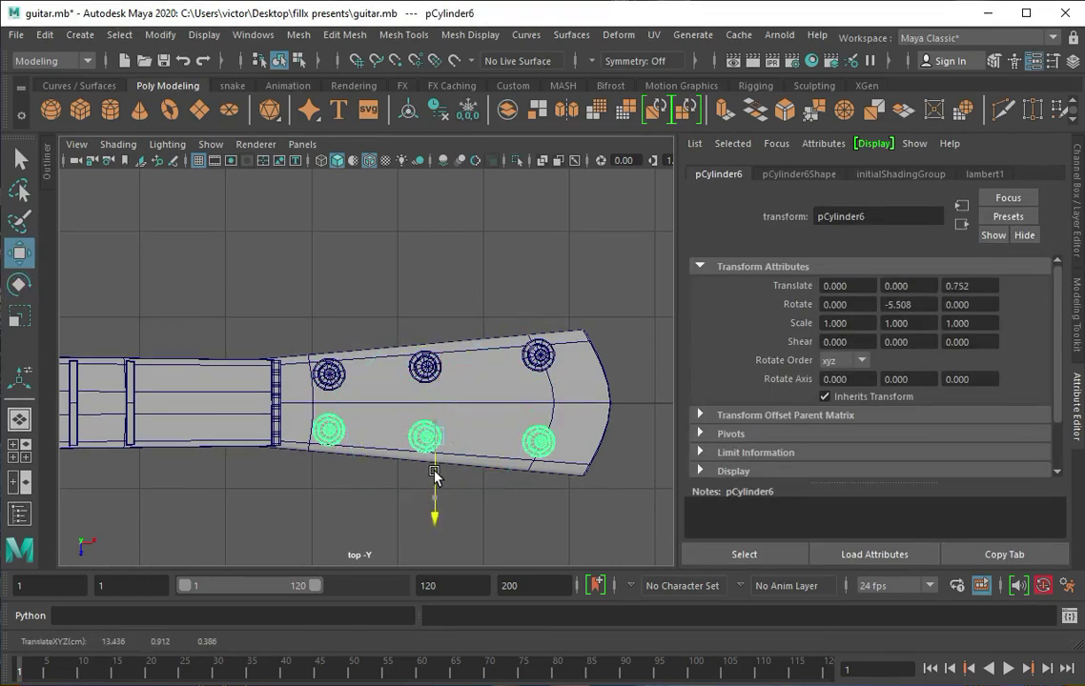
pyautogui.press('space')
pyautogui.press('space')
# Step: Orbit the enlarged perspective view to see the whole guitar
pyautogui.click(444, 339)
pyautogui.keyDown('alt'); pyautogui.moveTo(444, 340); pyautogui.dragTo(440, 391); pyautogui.keyUp('alt')
pyautogui.click(440, 391)
pyautogui.click(368, 274)
pyautogui.moveTo(368, 274)
pyautogui.keyDown('alt'); pyautogui.mouseDown()
pyautogui.moveTo(341, 475)
pyautogui.moveTo(329, 420)
pyautogui.mouseUp(); pyautogui.keyUp('alt')
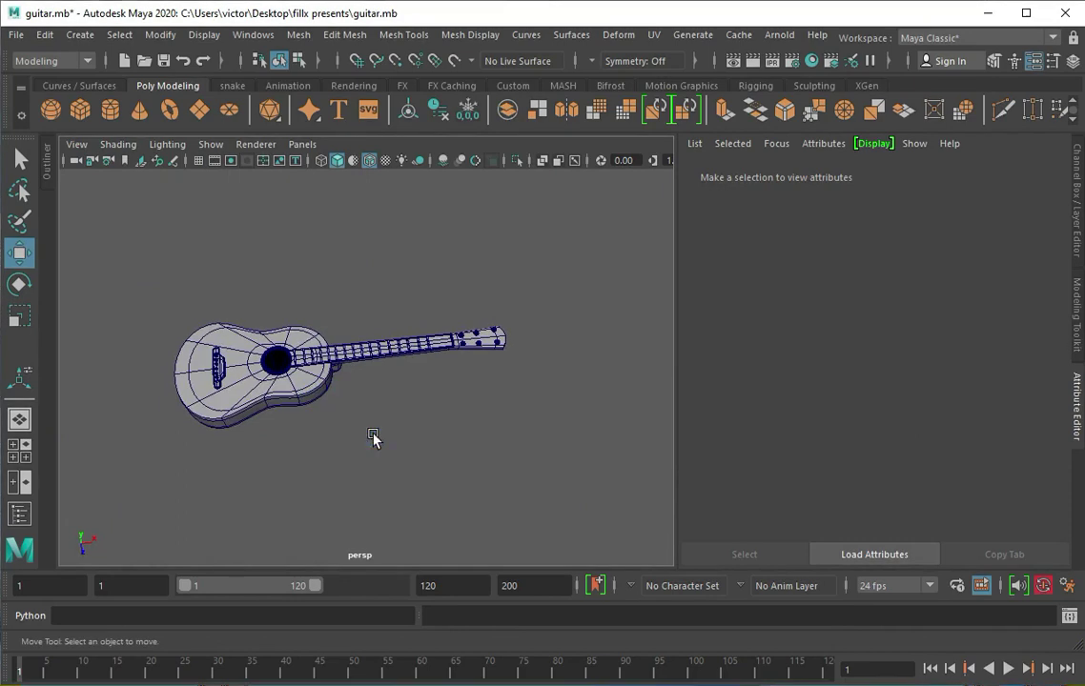
# Step: Isolate the viewport and add a new polygon cylinder flattened into a thin disc
pyautogui.hotkey('ctrl', '1')
pyautogui.click(270, 363)
pyautogui.press('r')
pyautogui.moveTo(366, 286); pyautogui.dragTo(363, 314)
# Step: Set the new cylinder's axis subdivisions to 12
pyautogui.click(885, 173)
pyautogui.moveTo(953, 324); pyautogui.dragTo(913, 324)
pyautogui.press('w')
pyautogui.keyDown('alt'); pyautogui.moveTo(460, 429); pyautogui.dragTo(278, 380); pyautogui.keyUp('alt')
# Step: Extrude one side face of the disc outward into a slab
pyautogui.click(411, 383)
pyautogui.press('q')
pyautogui.hotkey('ctrl', 'e')
pyautogui.press('r')
pyautogui.moveTo(387, 413)
pyautogui.keyDown('alt'); pyautogui.mouseDown()
pyautogui.moveTo(399, 437)
pyautogui.moveTo(364, 422)
pyautogui.moveTo(465, 465)
pyautogui.mouseUp(); pyautogui.keyUp('alt')
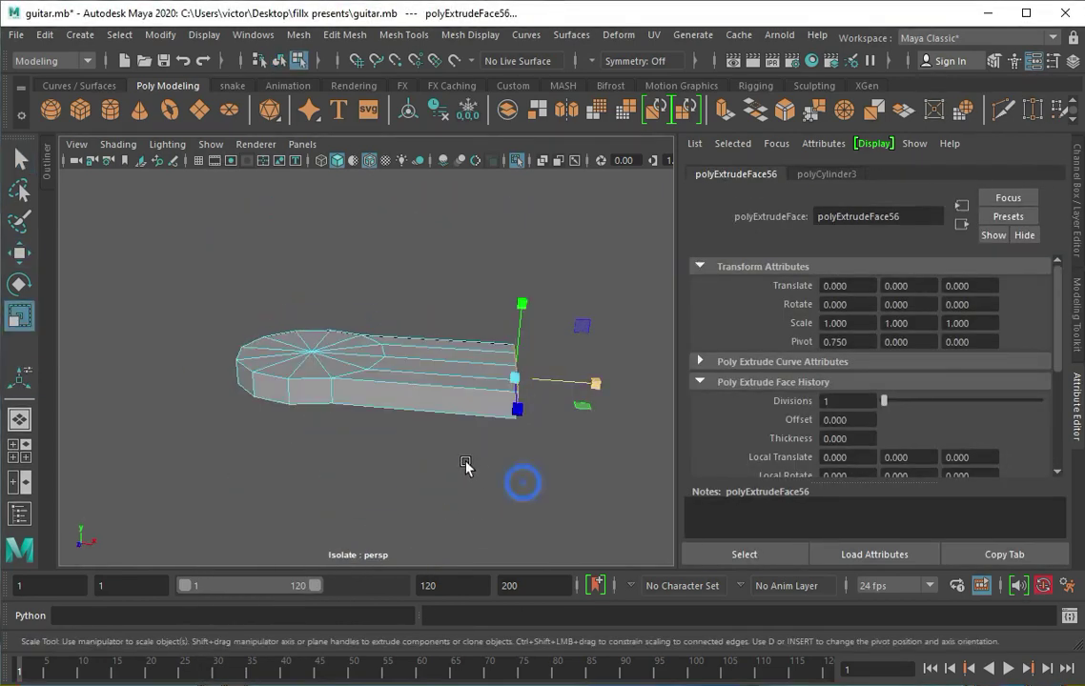
pyautogui.moveTo(417, 321); pyautogui.dragTo(497, 293, button='right')
pyautogui.press('r')
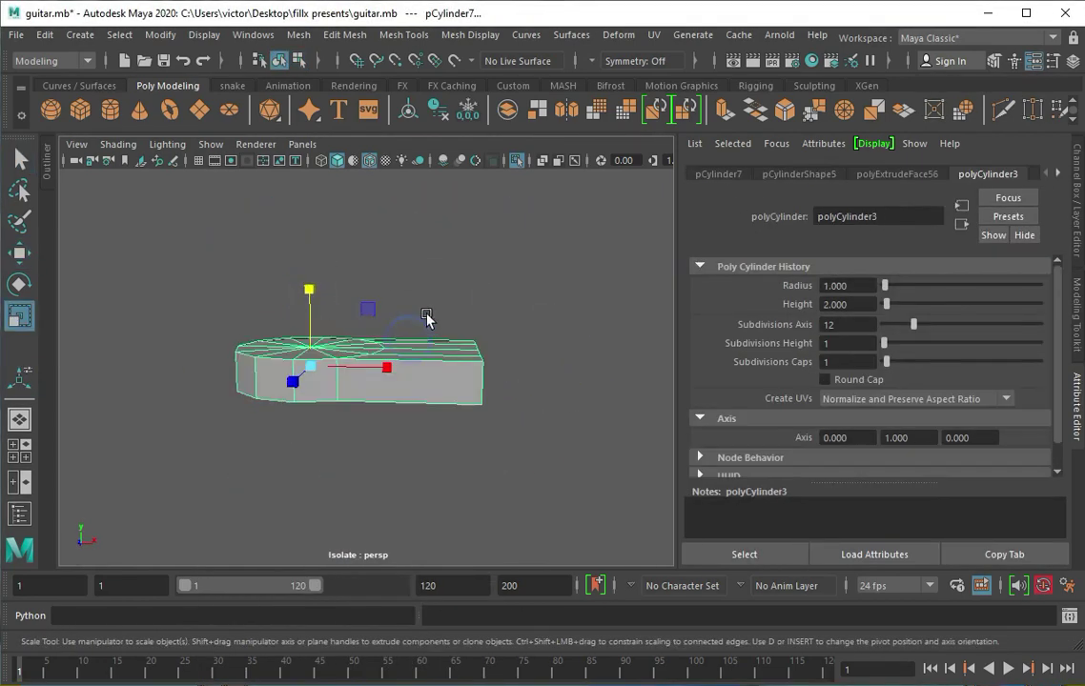
# Step: Insert a vertical edge loop near the slab's end
pyautogui.click(403, 34)
pyautogui.click(442, 163)
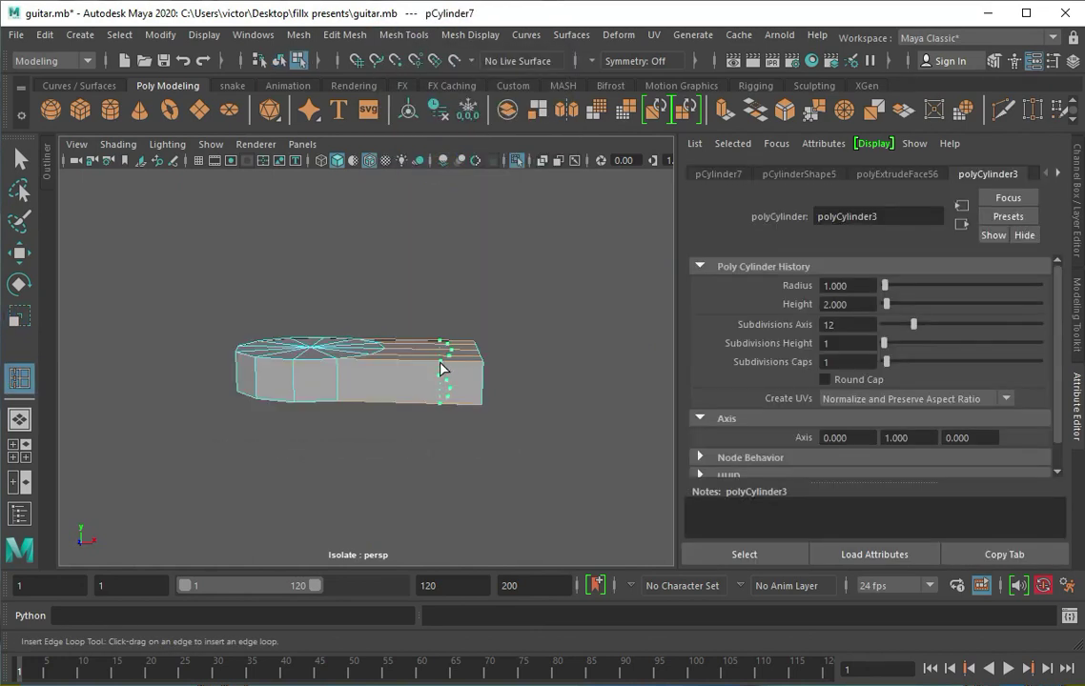
pyautogui.click(438, 360)
pyautogui.scroll(3, 438, 382)
pyautogui.keyDown('alt'); pyautogui.moveTo(400, 372); pyautogui.dragTo(368, 407); pyautogui.keyUp('alt')
# Step: Extrude the slab's end face and shrink it slightly
pyautogui.press('q')
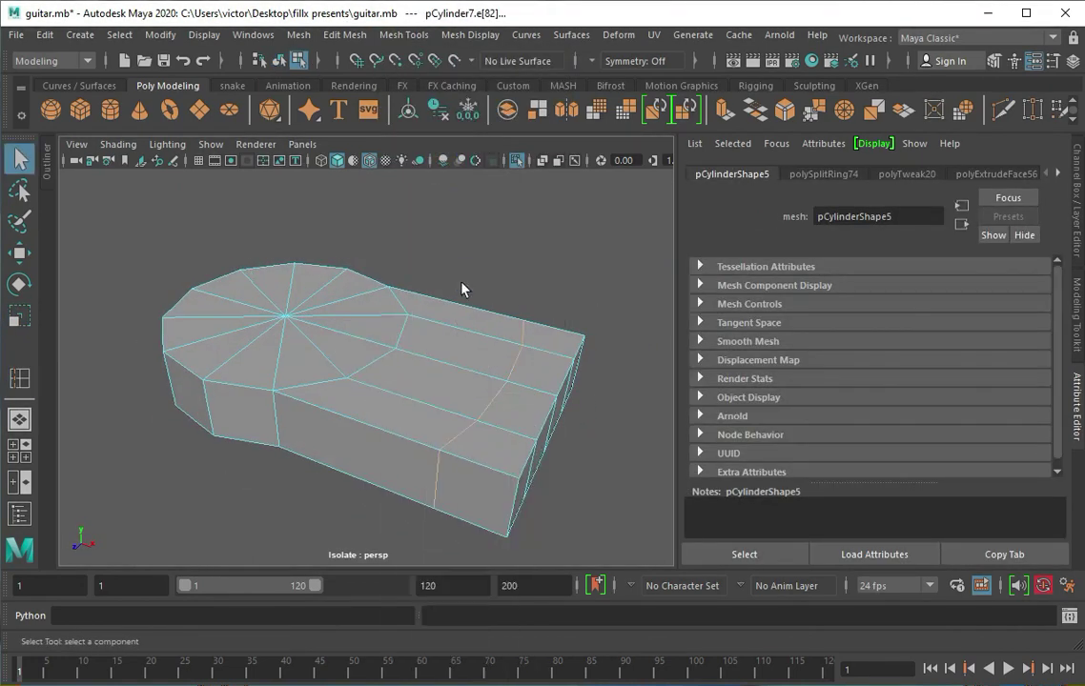
pyautogui.press('w')
pyautogui.scroll(3, 462, 286)
pyautogui.moveTo(533, 320); pyautogui.dragTo(544, 381, button='right')
pyautogui.click(559, 391)
pyautogui.press('r')
pyautogui.hotkey('ctrl', 'e')
pyautogui.moveTo(561, 417); pyautogui.dragTo(536, 405)
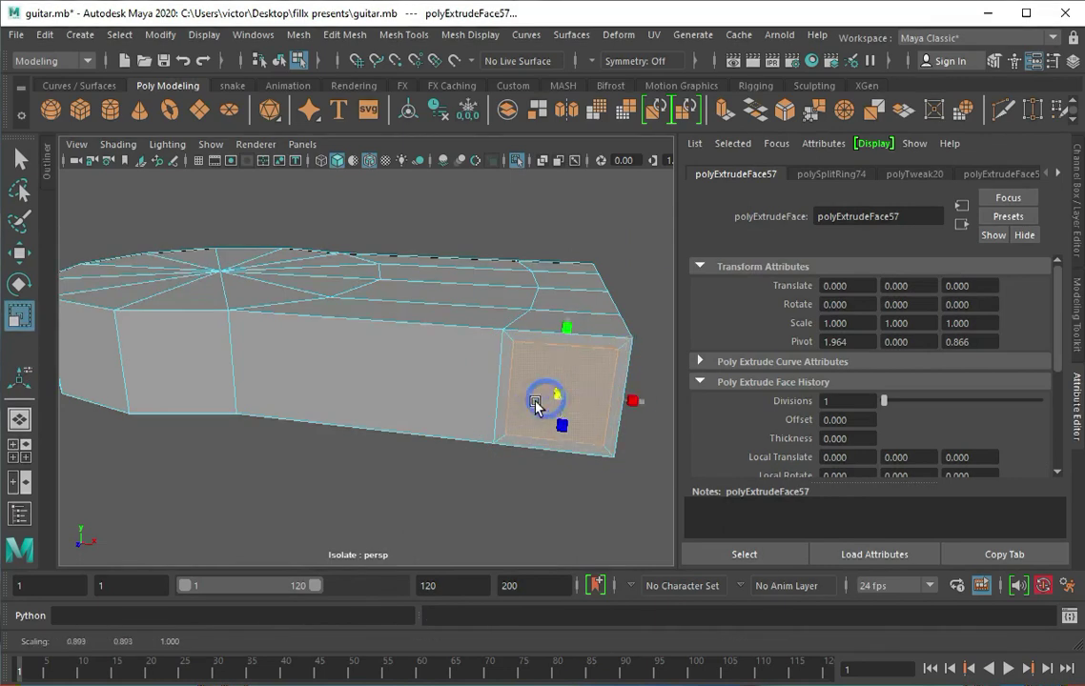
# Step: Split the slab's end with two extra edge loops
pyautogui.moveTo(556, 321); pyautogui.dragTo(500, 343, button='right')
pyautogui.click(521, 350)
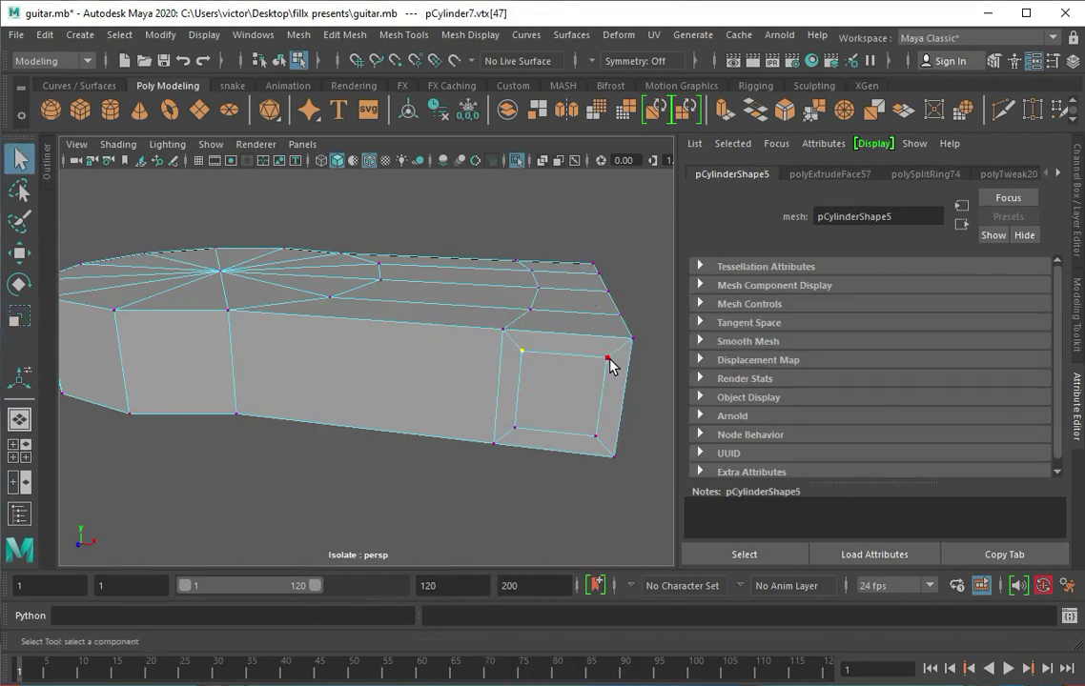
pyautogui.rightClick(520, 315)
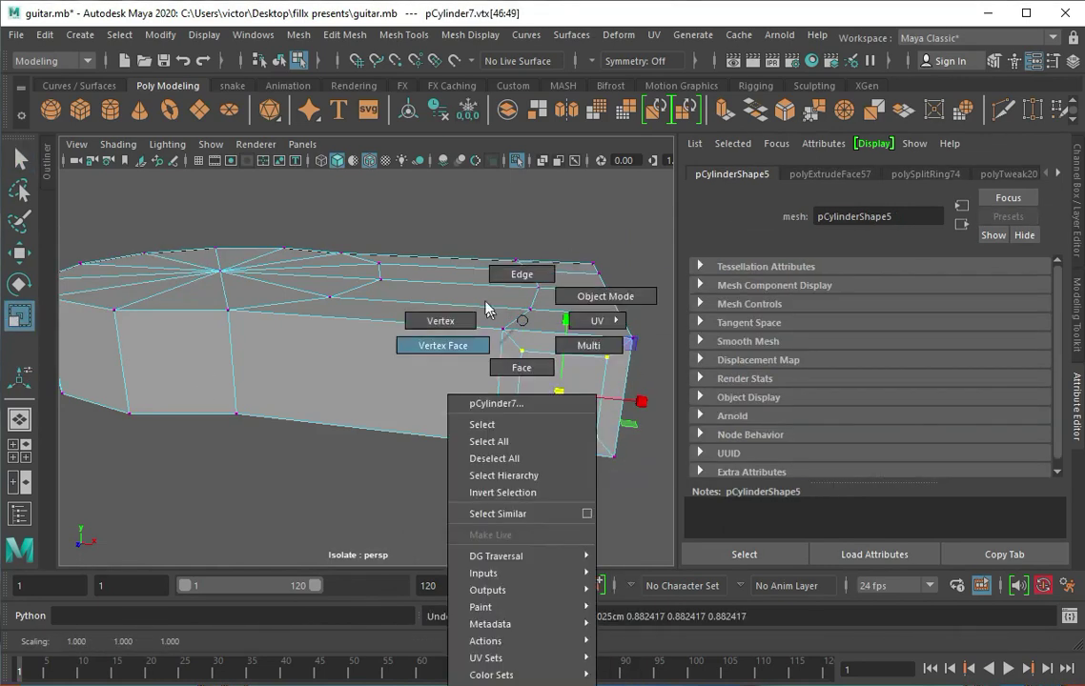
pyautogui.keyDown('ctrl'); pyautogui.moveTo(521, 382); pyautogui.dragTo(542, 429, button='right'); pyautogui.keyUp('ctrl')
pyautogui.moveTo(531, 363); pyautogui.dragTo(496, 367, button='right')
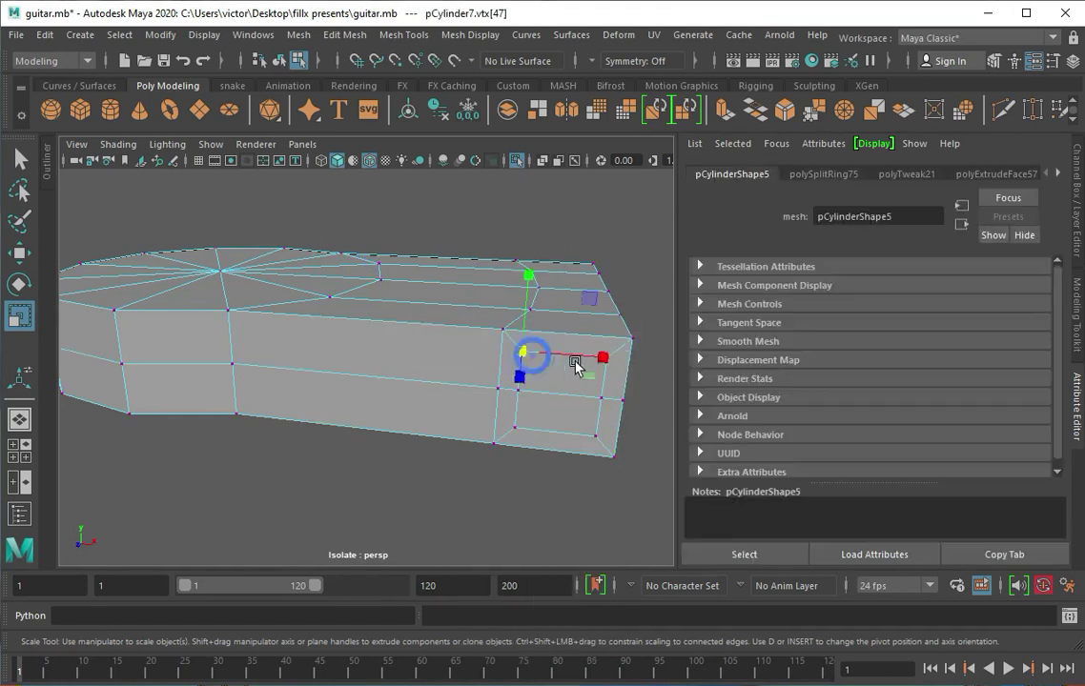
pyautogui.moveTo(534, 374); pyautogui.dragTo(527, 286, button='right')
pyautogui.click(552, 357)
pyautogui.keyDown('ctrl'); pyautogui.moveTo(519, 377); pyautogui.dragTo(610, 409, button='right'); pyautogui.keyUp('ctrl')
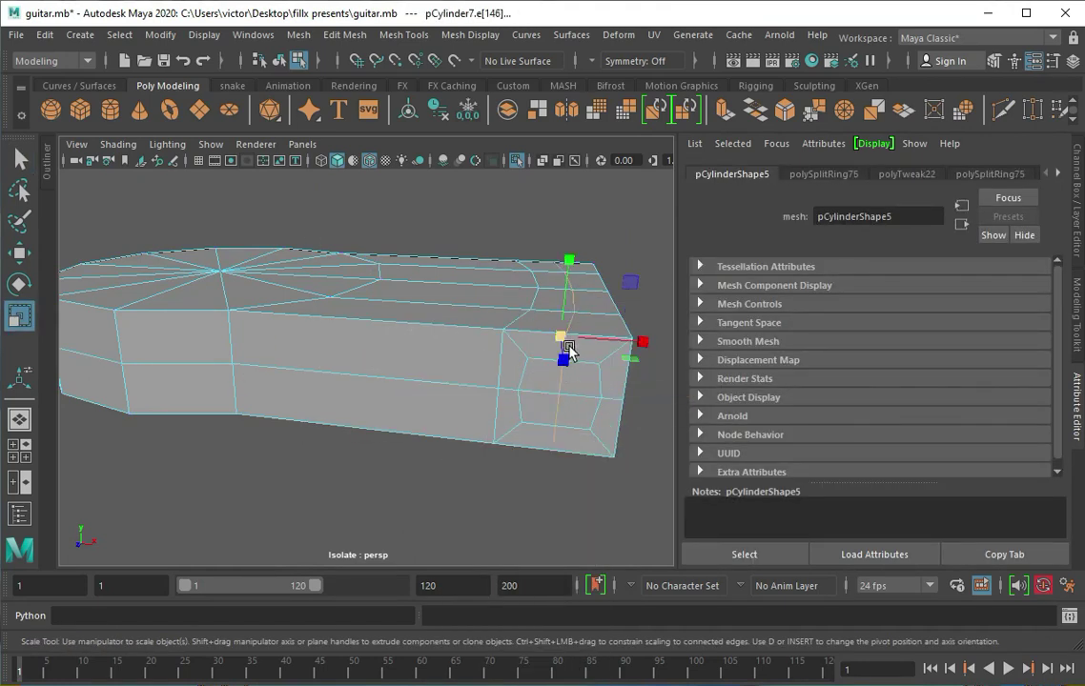
pyautogui.scroll(3, 570, 369)
pyautogui.moveTo(561, 371); pyautogui.dragTo(527, 492, button='right')
pyautogui.moveTo(526, 360)
pyautogui.keyDown('alt'); pyautogui.mouseDown()
pyautogui.moveTo(528, 411)
pyautogui.moveTo(351, 363)
pyautogui.moveTo(436, 368)
pyautogui.mouseUp(); pyautogui.keyUp('alt')
# Step: Extrude the small inner end face out into a long shaft
pyautogui.press('q')
pyautogui.press('F11')
pyautogui.click(470, 383)
pyautogui.hotkey('ctrl', 'e')
pyautogui.moveTo(521, 412)
pyautogui.mouseDown()
pyautogui.moveTo(539, 450)
pyautogui.moveTo(623, 438)
pyautogui.moveTo(455, 416)
pyautogui.mouseUp()
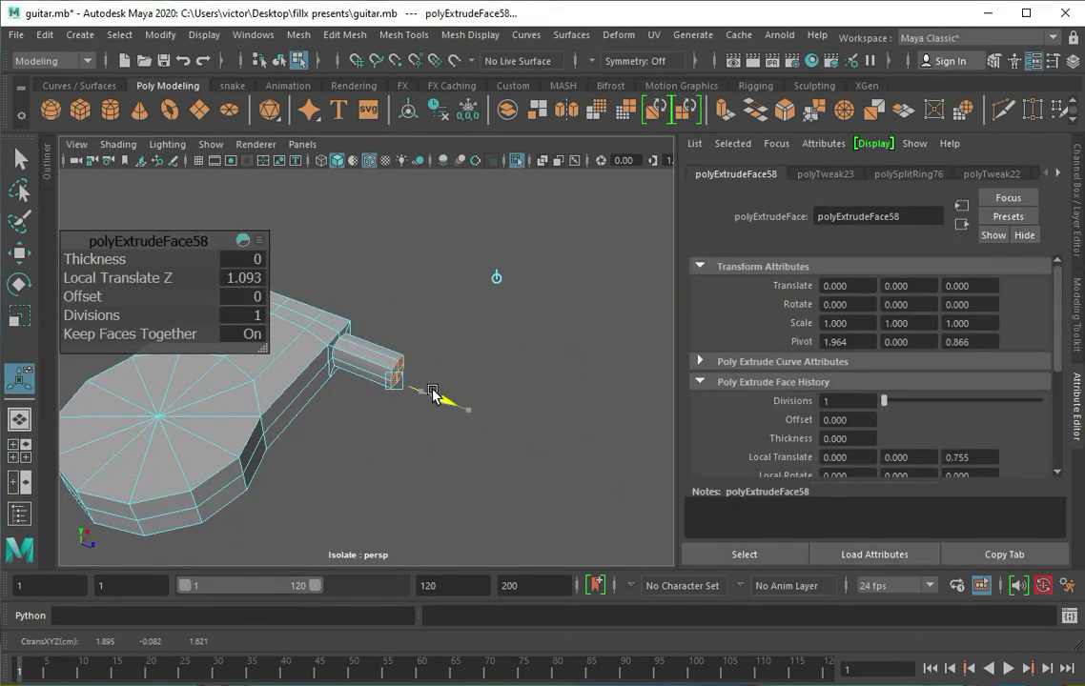
pyautogui.scroll(5, 433, 393)
# Step: Extrude the shaft's end again to lengthen it
pyautogui.hotkey('ctrl', 'e')
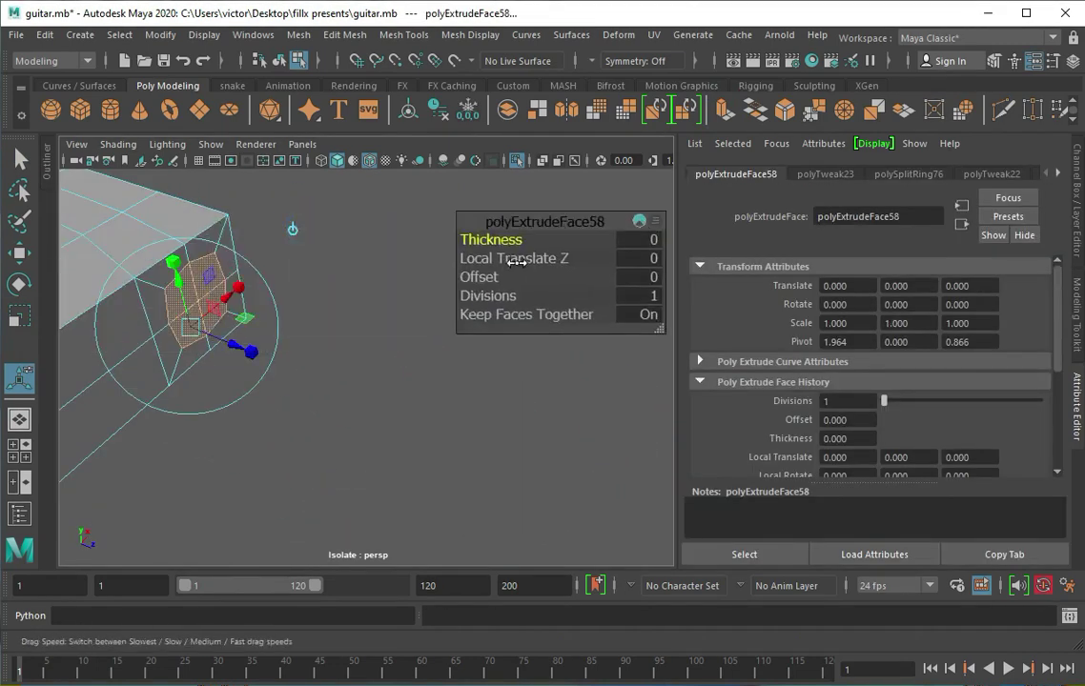
pyautogui.scroll(2, 255, 343)
pyautogui.scroll(-5, 467, 438)
pyautogui.scroll(4, 467, 439)
pyautogui.moveTo(496, 386)
pyautogui.mouseDown()
pyautogui.moveTo(522, 409)
pyautogui.moveTo(477, 436)
pyautogui.mouseUp()
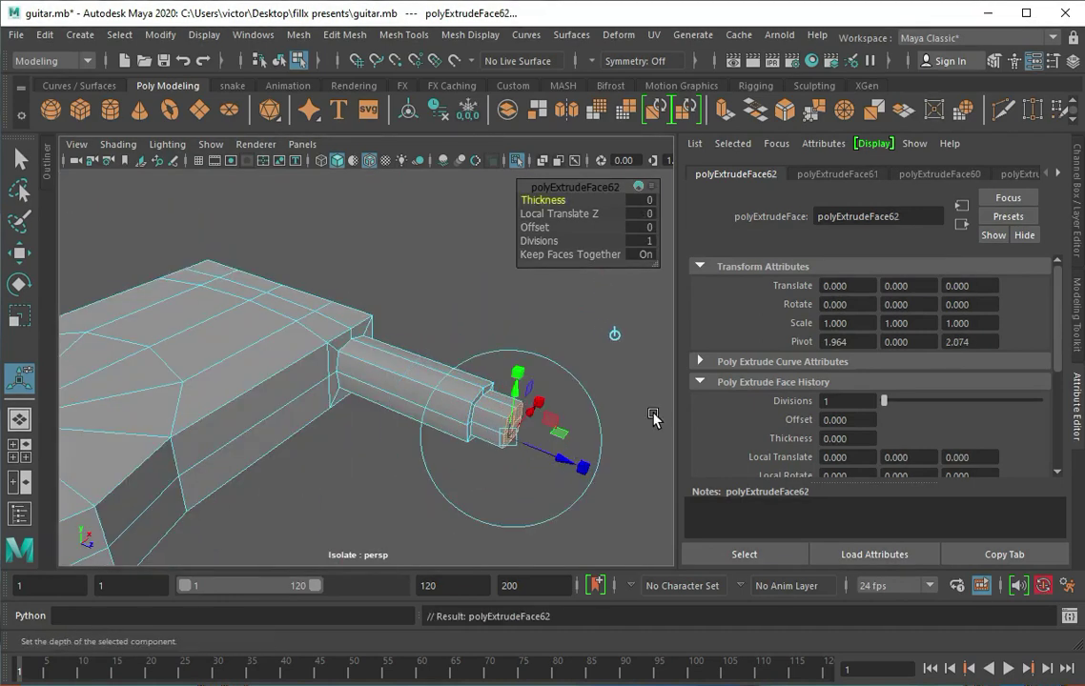
pyautogui.keyDown('alt'); pyautogui.moveTo(548, 417); pyautogui.dragTo(439, 477); pyautogui.keyUp('alt')
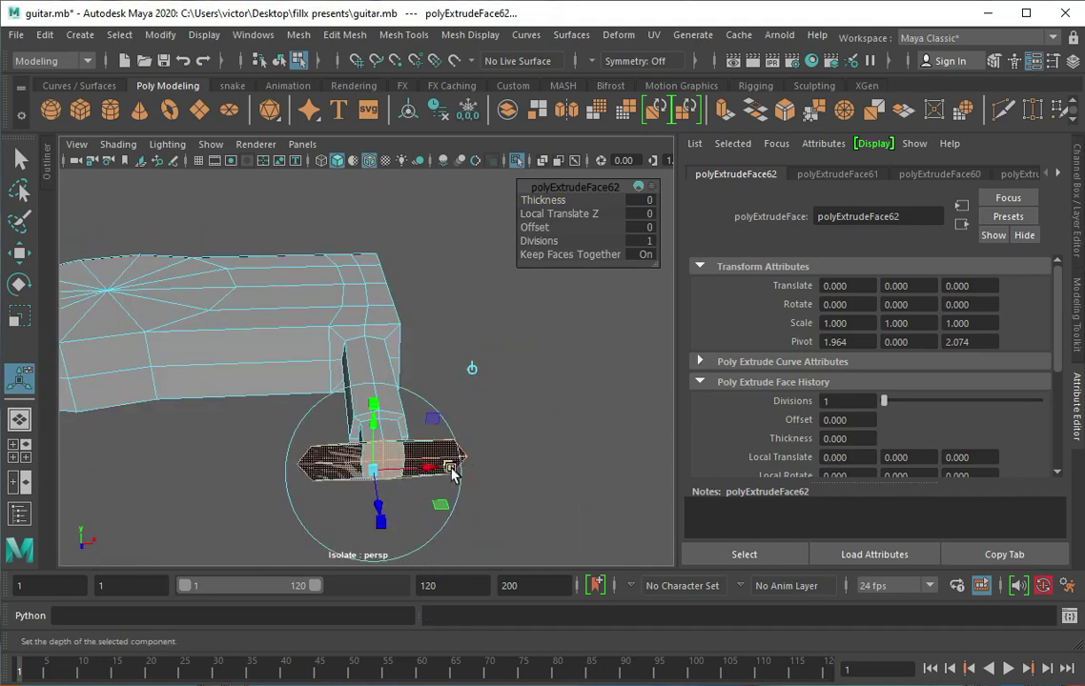
# Step: Extrude the shaft's end into a flat paddle and lengthen it slightly
pyautogui.hotkey('ctrl', 'e')
pyautogui.keyDown('alt'); pyautogui.moveTo(473, 476); pyautogui.dragTo(588, 474); pyautogui.keyUp('alt')
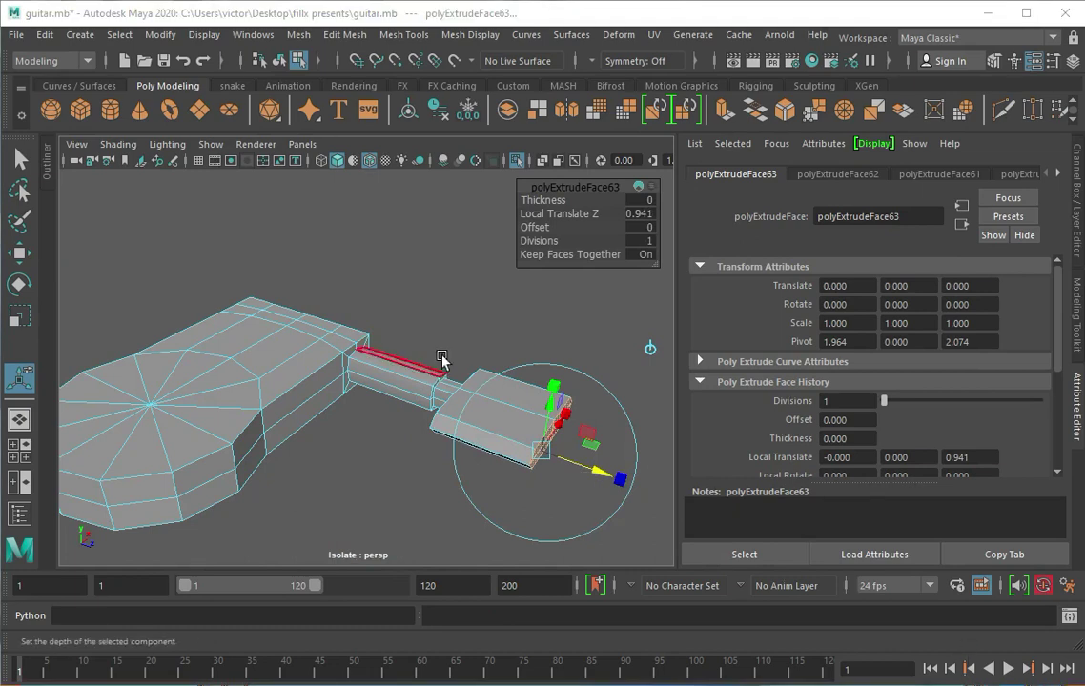
pyautogui.keyDown('alt'); pyautogui.moveTo(442, 360); pyautogui.dragTo(545, 499); pyautogui.keyUp('alt')
pyautogui.moveTo(545, 499); pyautogui.dragTo(553, 505)
pyautogui.keyDown('alt'); pyautogui.moveTo(535, 462); pyautogui.dragTo(460, 530); pyautogui.keyUp('alt')
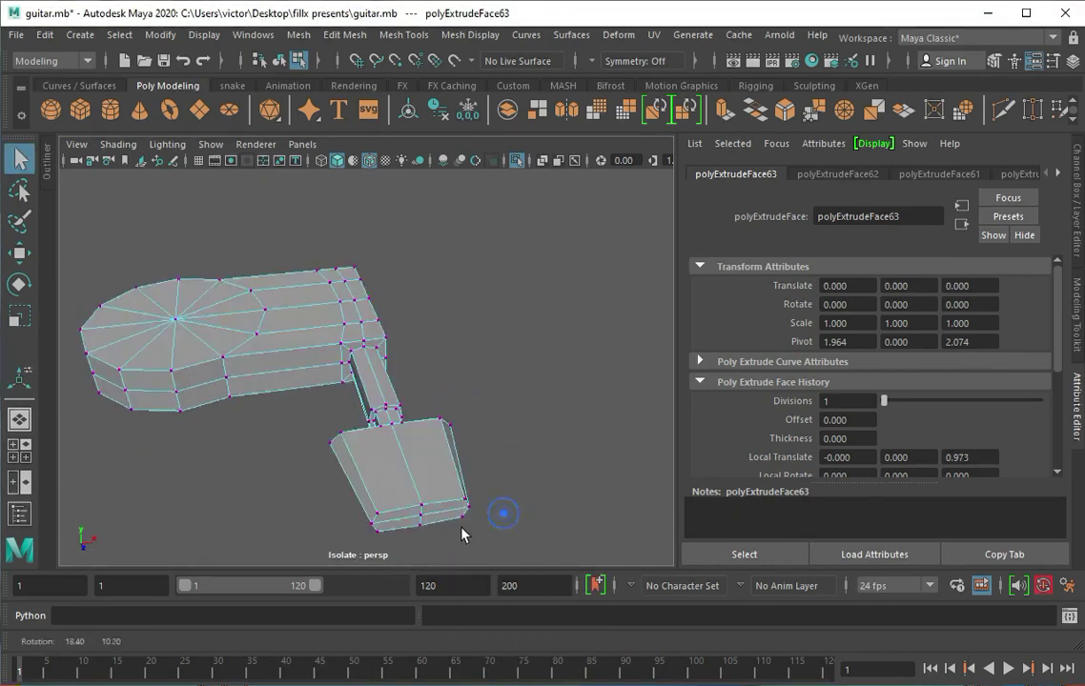
pyautogui.click(417, 508)
pyautogui.press('w')
pyautogui.scroll(3, 388, 456)
pyautogui.keyDown('alt'); pyautogui.moveTo(438, 472); pyautogui.dragTo(332, 340); pyautogui.keyUp('alt')
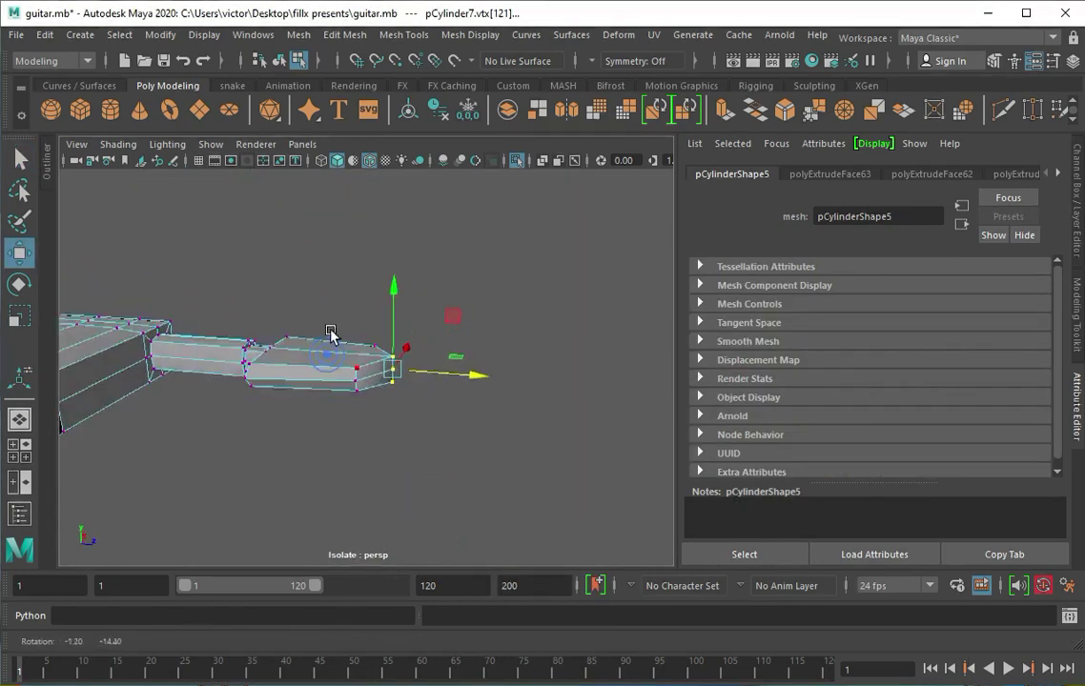
# Step: Select the whole tuner key object and orbit around it
pyautogui.press('e')
pyautogui.press('F8')
pyautogui.press('r')
pyautogui.moveTo(296, 290)
pyautogui.keyDown('alt'); pyautogui.mouseDown()
pyautogui.moveTo(325, 377)
pyautogui.moveTo(290, 354)
pyautogui.moveTo(340, 363)
pyautogui.mouseUp(); pyautogui.keyUp('alt')
pyautogui.press('F8')
pyautogui.moveTo(342, 318); pyautogui.dragTo(426, 293, button='right')
# Step: Insert edge loops around the shaft and near the paddle
pyautogui.click(403, 35)
pyautogui.click(429, 109)
pyautogui.moveTo(362, 381)
pyautogui.keyDown('alt'); pyautogui.mouseDown()
pyautogui.moveTo(380, 407)
pyautogui.moveTo(211, 412)
pyautogui.mouseUp(); pyautogui.keyUp('alt')
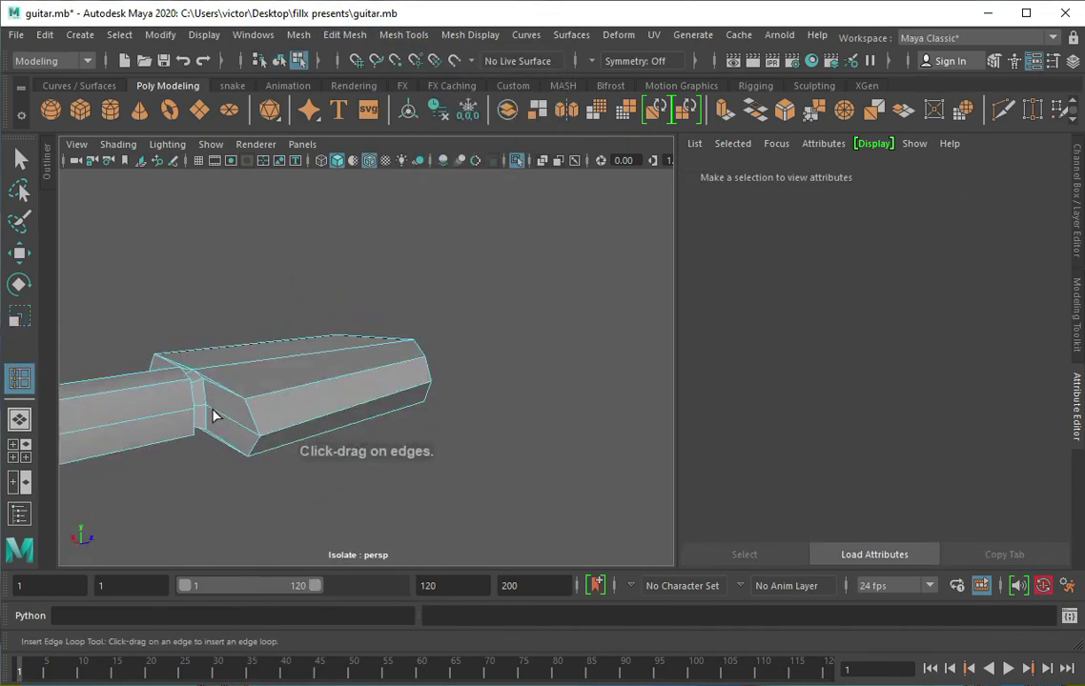
pyautogui.click(124, 382)
pyautogui.scroll(2, 134, 375)
pyautogui.keyDown('alt'); pyautogui.moveTo(134, 376); pyautogui.dragTo(379, 395); pyautogui.keyUp('alt')
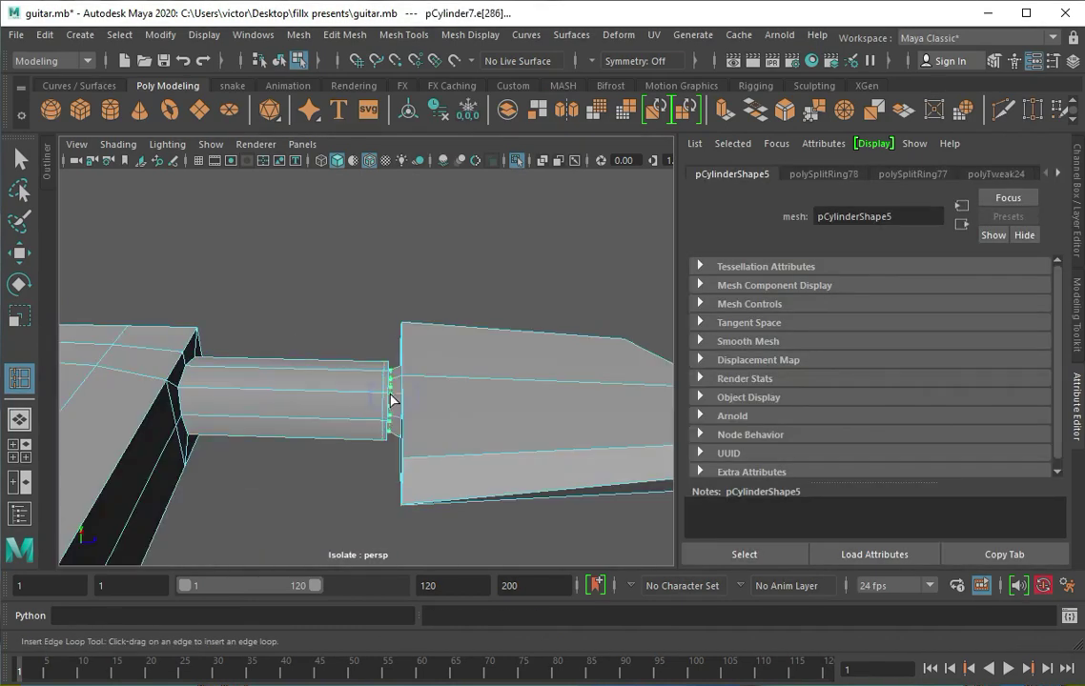
pyautogui.click(186, 393)
# Step: Add an edge loop along the key's body and check it in smooth preview
pyautogui.scroll(-3, 182, 371)
pyautogui.moveTo(181, 371)
pyautogui.keyDown('alt'); pyautogui.mouseDown()
pyautogui.moveTo(335, 355)
pyautogui.moveTo(360, 333)
pyautogui.mouseUp(); pyautogui.keyUp('alt')
pyautogui.press('1')
pyautogui.moveTo(360, 333); pyautogui.dragTo(360, 333)
pyautogui.moveTo(369, 426)
pyautogui.keyDown('alt'); pyautogui.mouseDown()
pyautogui.moveTo(383, 300)
pyautogui.moveTo(503, 407)
pyautogui.mouseUp(); pyautogui.keyUp('alt')
pyautogui.press('2')
pyautogui.press('1')
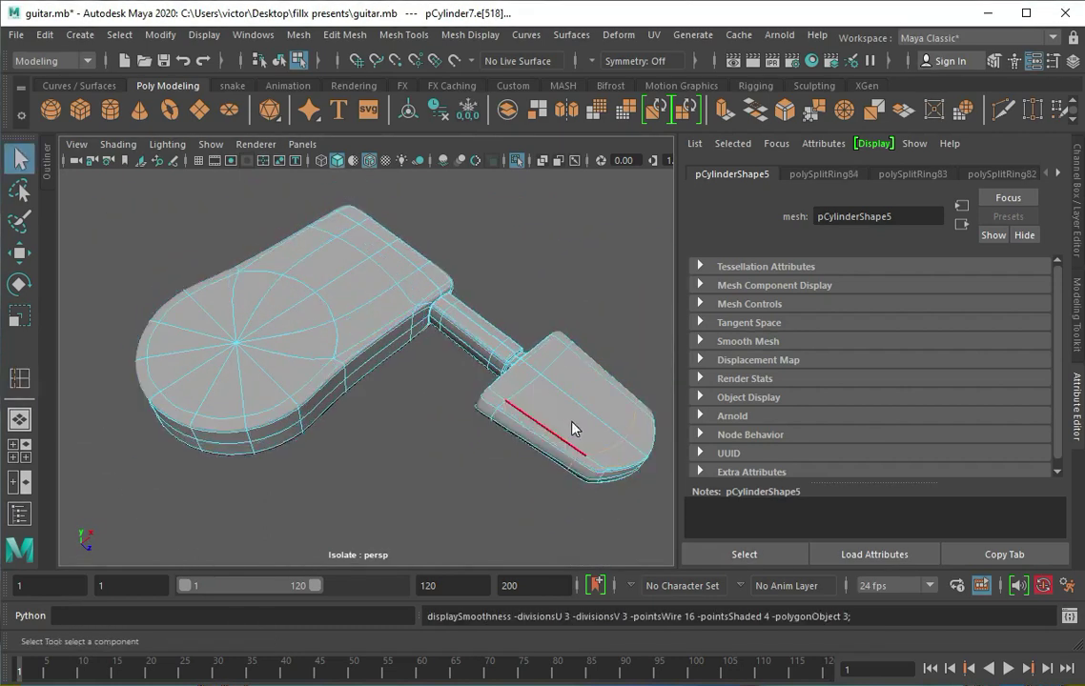
pyautogui.press('q')
pyautogui.keyDown('alt'); pyautogui.moveTo(440, 341); pyautogui.dragTo(286, 315); pyautogui.keyUp('alt')
# Step: Extrude the tuner key's round base face and scale it inward
pyautogui.rightClick(286, 289)
pyautogui.click(286, 336)
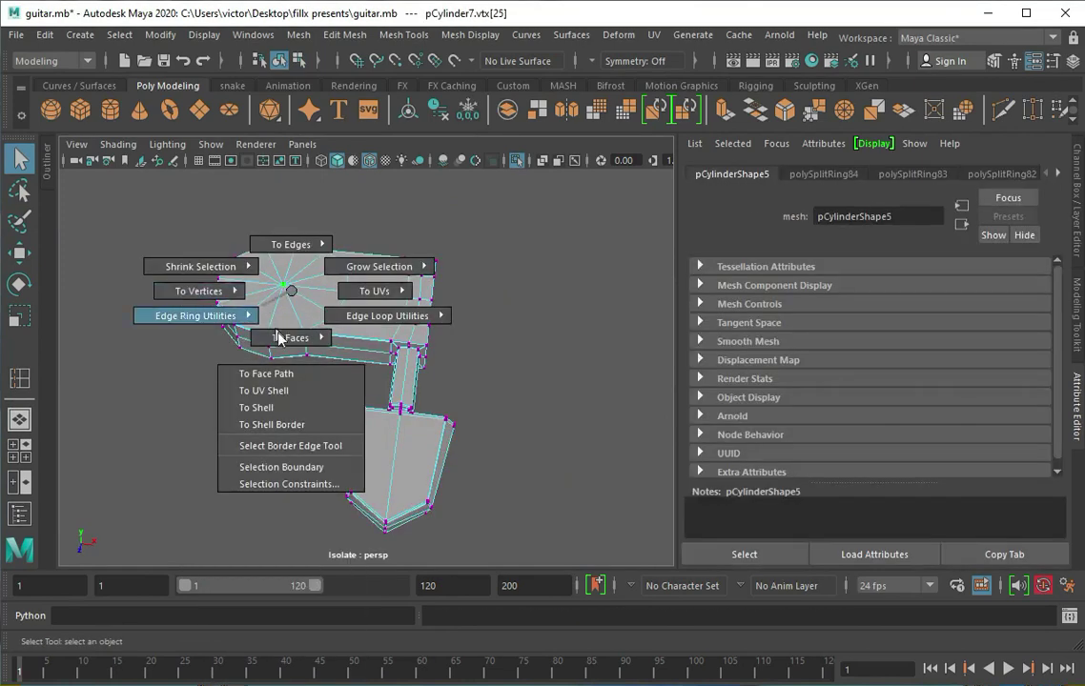
pyautogui.keyDown('shift'); pyautogui.moveTo(286, 291); pyautogui.dragTo(358, 268, button='right'); pyautogui.keyUp('shift')
pyautogui.keyDown('alt'); pyautogui.moveTo(218, 260); pyautogui.dragTo(383, 274); pyautogui.keyUp('alt')
pyautogui.hotkey('ctrl', 'e')
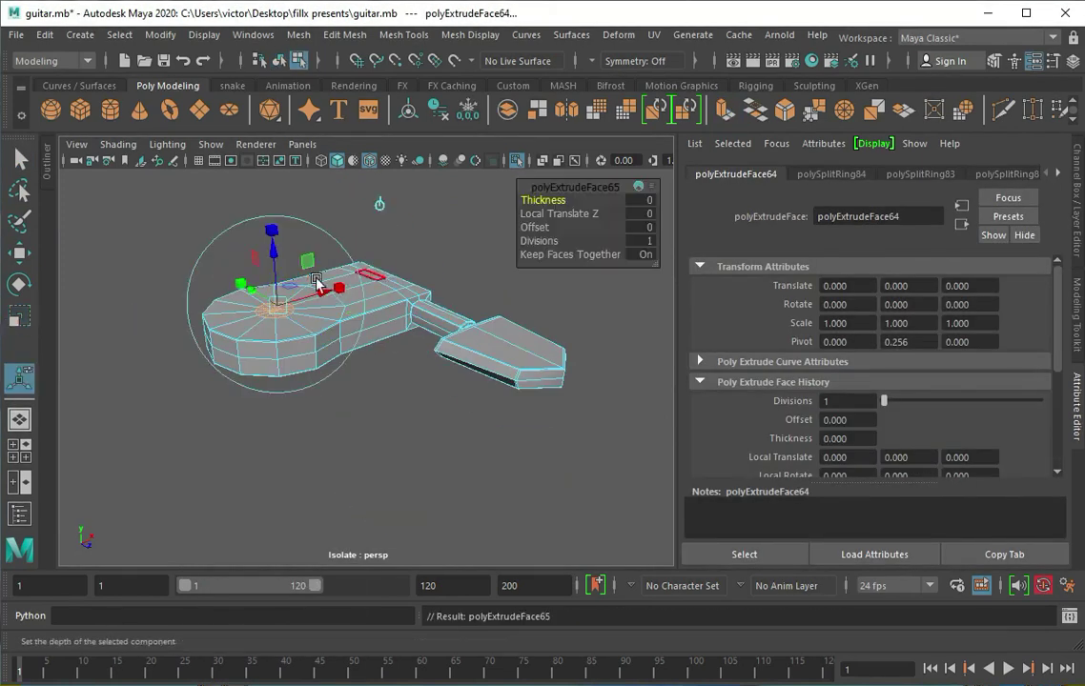
pyautogui.hotkey('ctrl', 'z')
# Step: Extrude the face up into a post, taper its top, and extrude it again
pyautogui.keyDown('alt'); pyautogui.moveTo(262, 181); pyautogui.dragTo(302, 357); pyautogui.keyUp('alt')
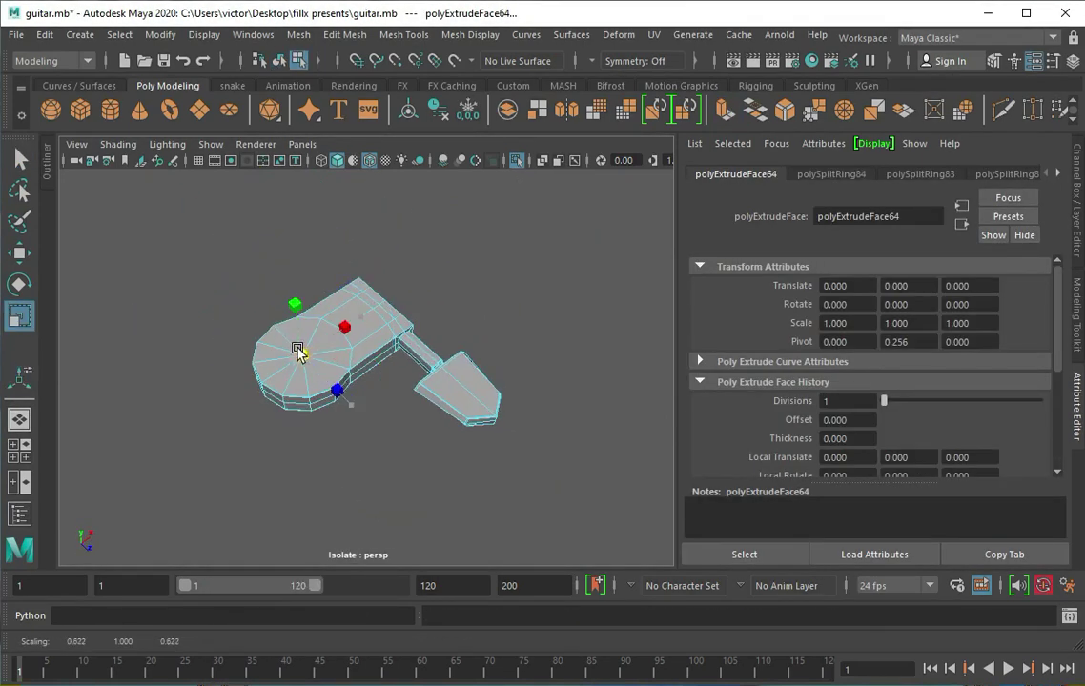
pyautogui.hotkey('ctrl', 'e')
pyautogui.moveTo(296, 310)
pyautogui.mouseDown()
pyautogui.moveTo(297, 213)
pyautogui.moveTo(315, 335)
pyautogui.mouseUp()
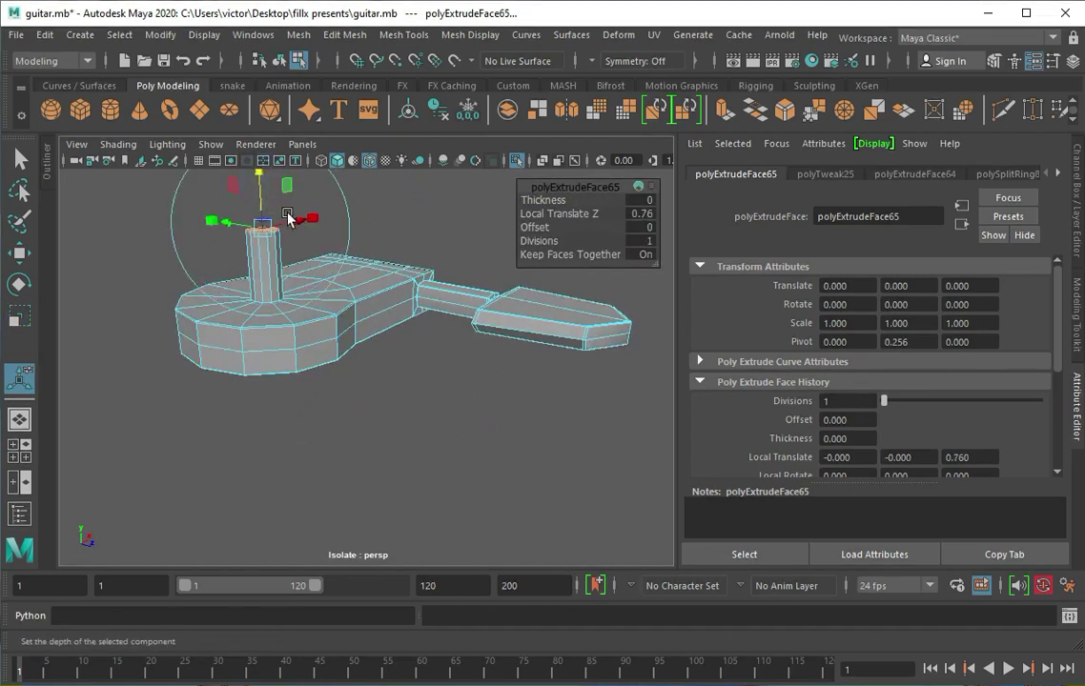
pyautogui.press('f')
pyautogui.moveTo(397, 339); pyautogui.dragTo(327, 341)
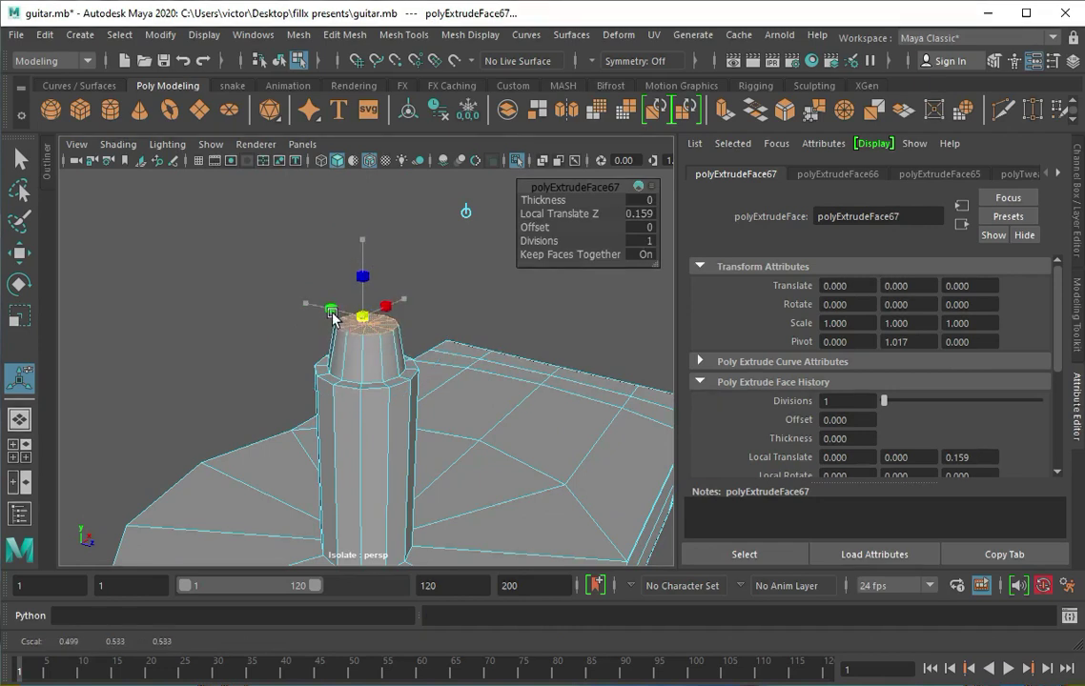
pyautogui.hotkey('ctrl', 'e')
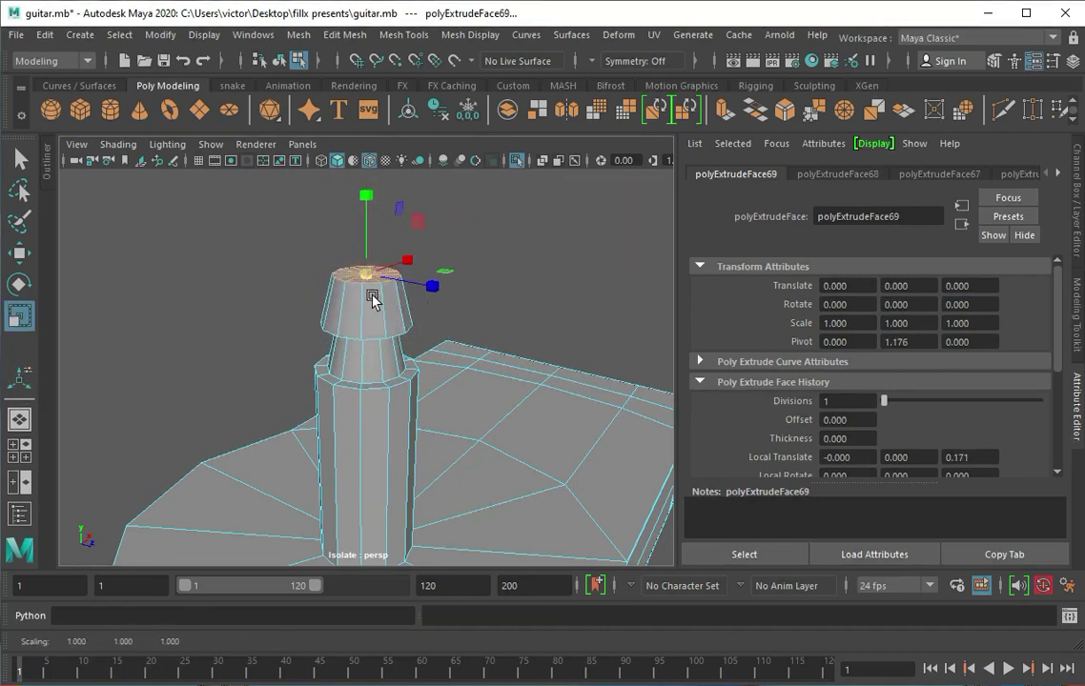
# Step: Insert two edge loops around the key's post and return to Object Mode
pyautogui.rightClick(363, 303)
pyautogui.keyDown('ctrl'); pyautogui.rightClick(366, 309); pyautogui.keyUp('ctrl')
pyautogui.keyDown('ctrl'); pyautogui.moveTo(349, 350); pyautogui.dragTo(363, 298, button='right'); pyautogui.keyUp('ctrl')
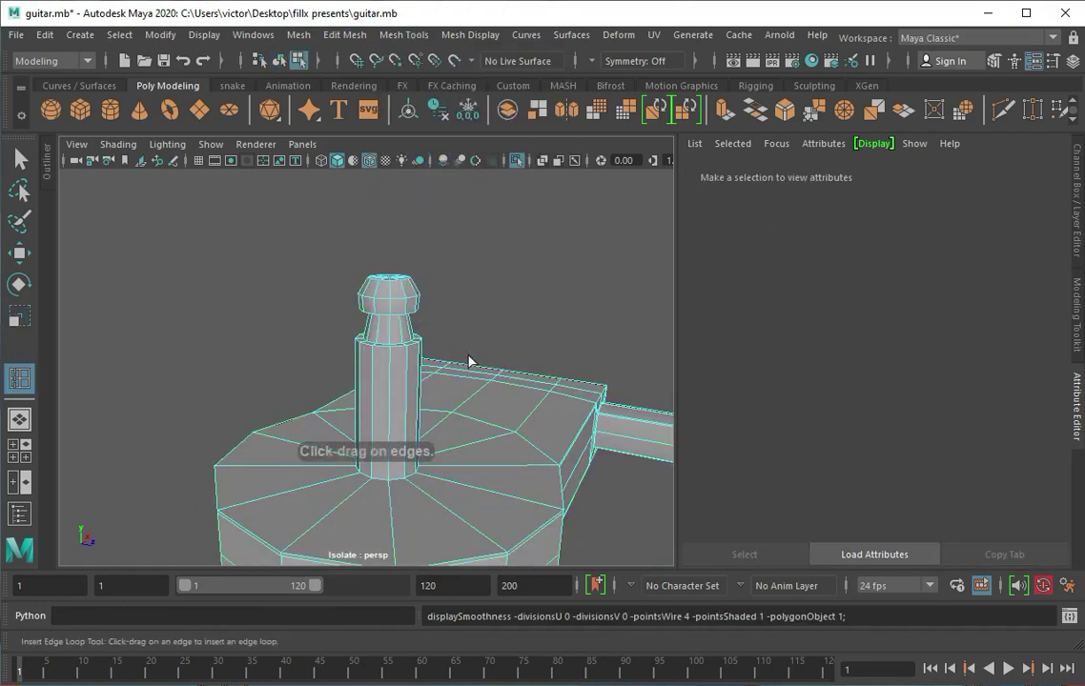
pyautogui.click(394, 402)
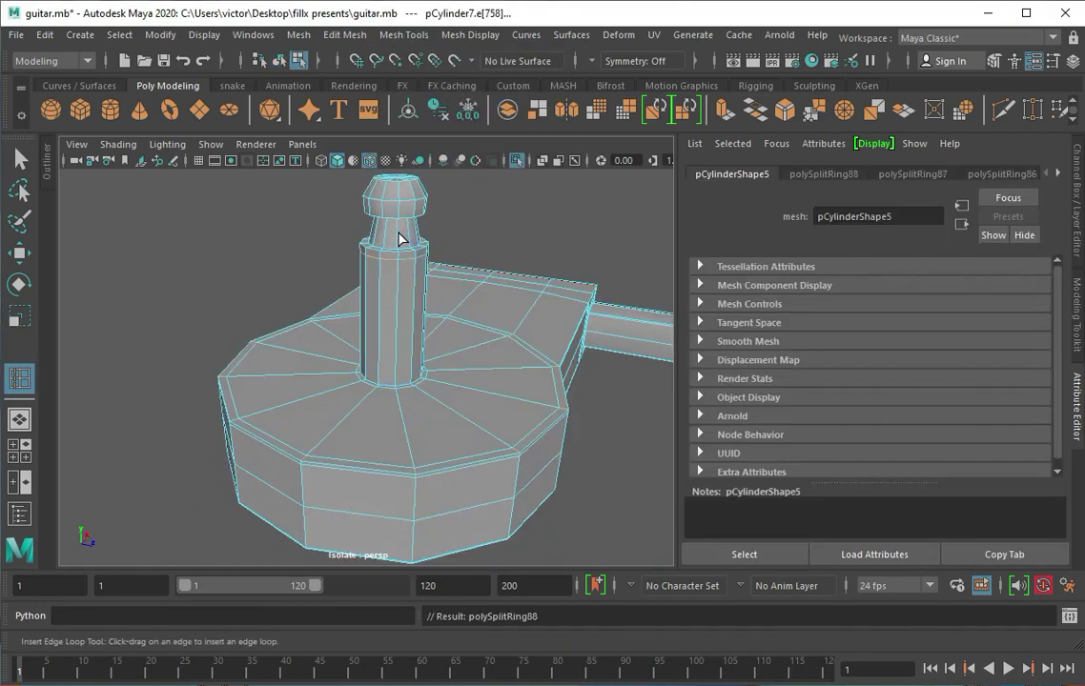
pyautogui.click(395, 283)
pyautogui.rightClick(392, 298)
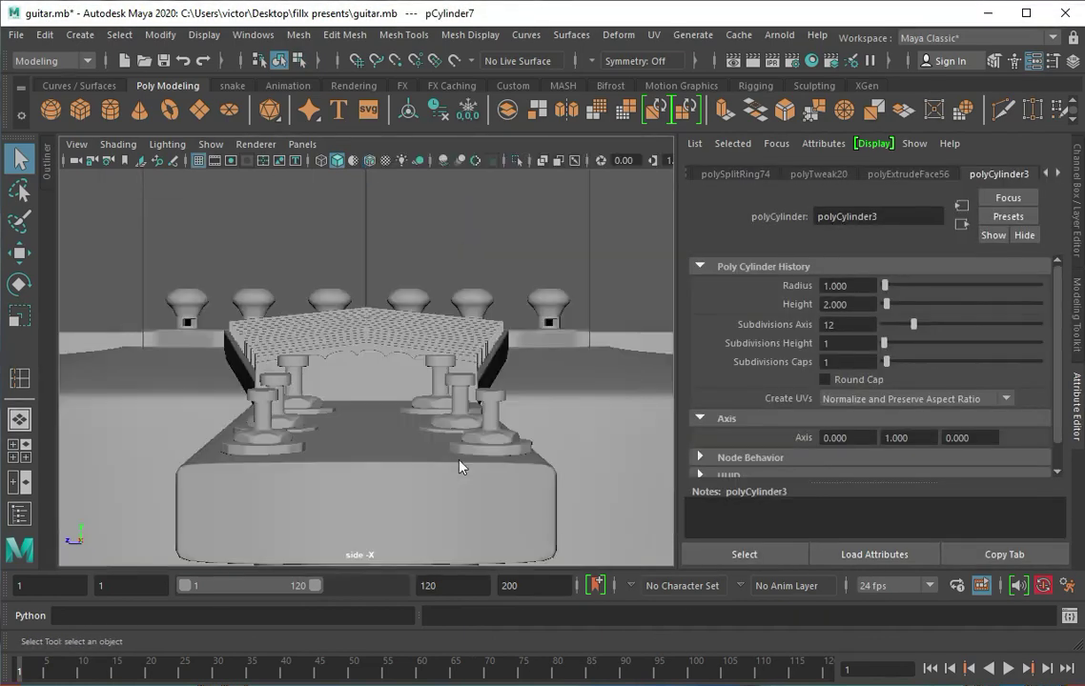
# Step: Scale the tuner key down to a small size
pyautogui.press('w')
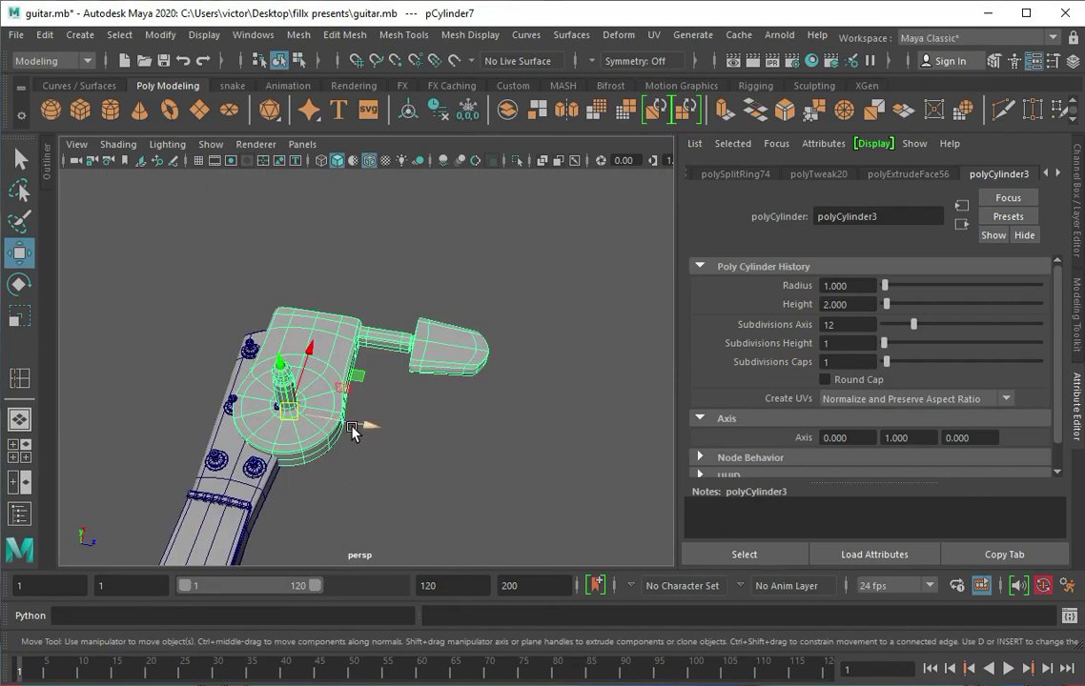
pyautogui.press('e')
pyautogui.press('r')
pyautogui.moveTo(289, 410); pyautogui.dragTo(197, 403)
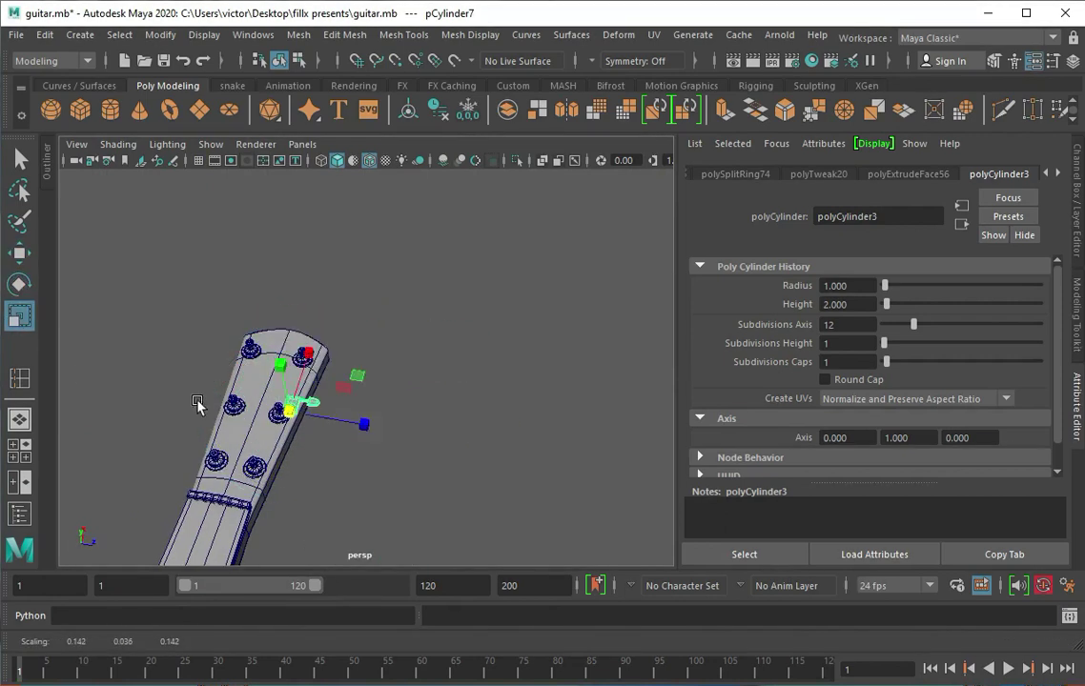
pyautogui.moveTo(273, 512); pyautogui.dragTo(307, 429)
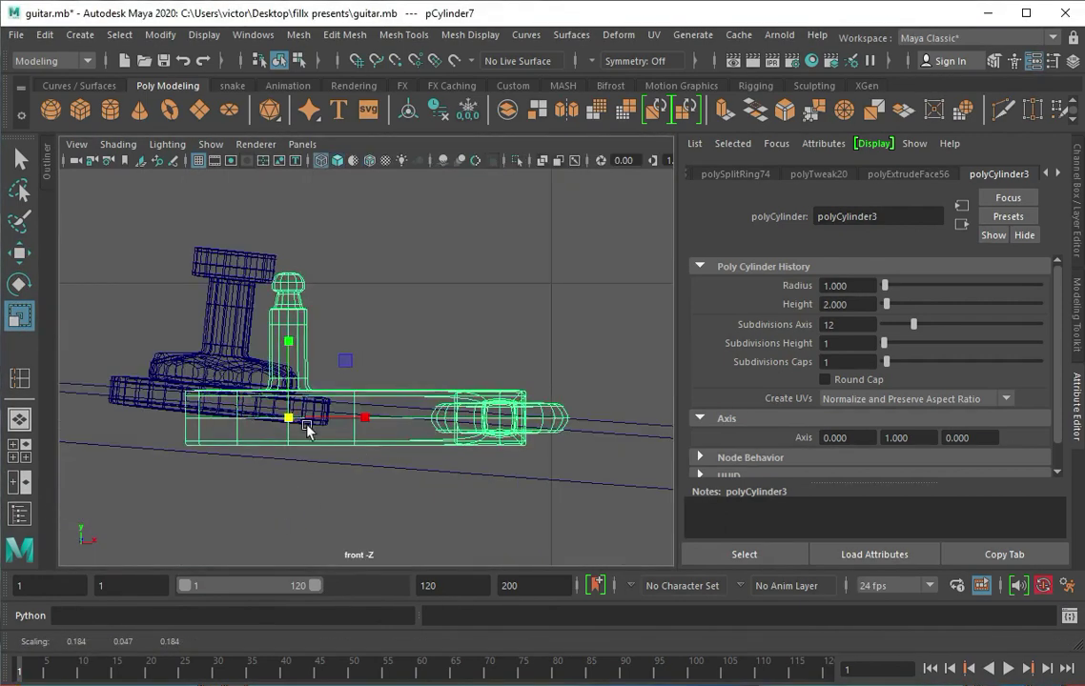
# Step: In top view, rotate the key to follow the headstock edge
pyautogui.press('w')
pyautogui.scroll(-3, 284, 407)
pyautogui.scroll(3, 255, 398)
pyautogui.scroll(-3, 286, 381)
pyautogui.moveTo(315, 382)
pyautogui.mouseDown()
pyautogui.moveTo(485, 259)
pyautogui.moveTo(241, 357)
pyautogui.mouseUp()
pyautogui.press('space')
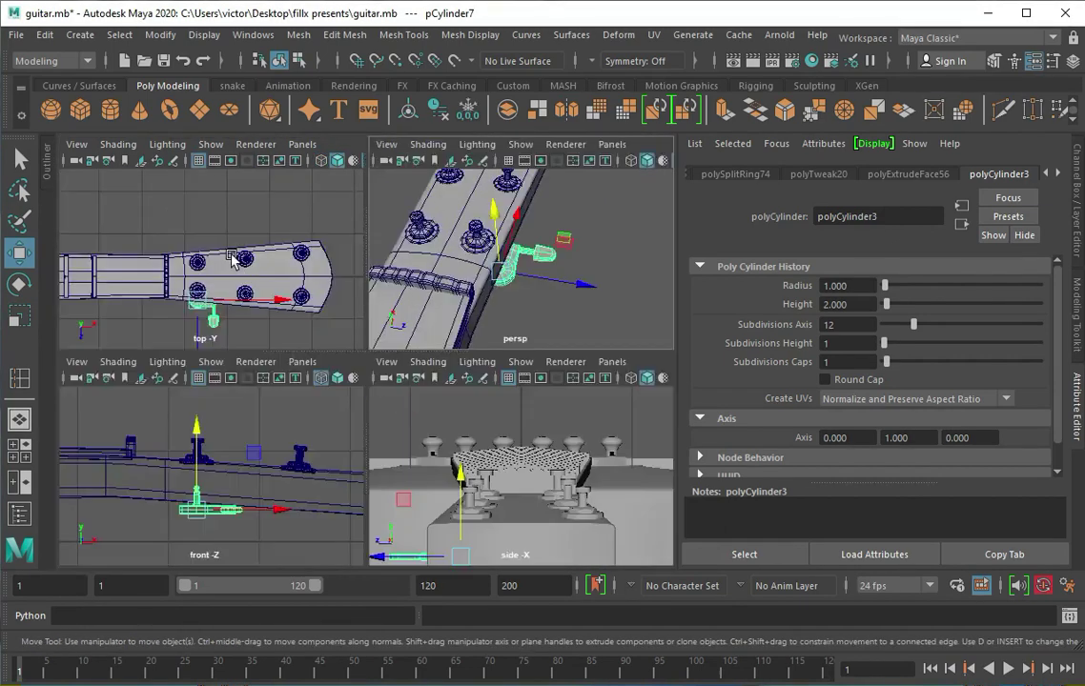
pyautogui.press('space')
pyautogui.scroll(3, 362, 457)
pyautogui.press('e')
pyautogui.moveTo(382, 367); pyautogui.dragTo(372, 382)
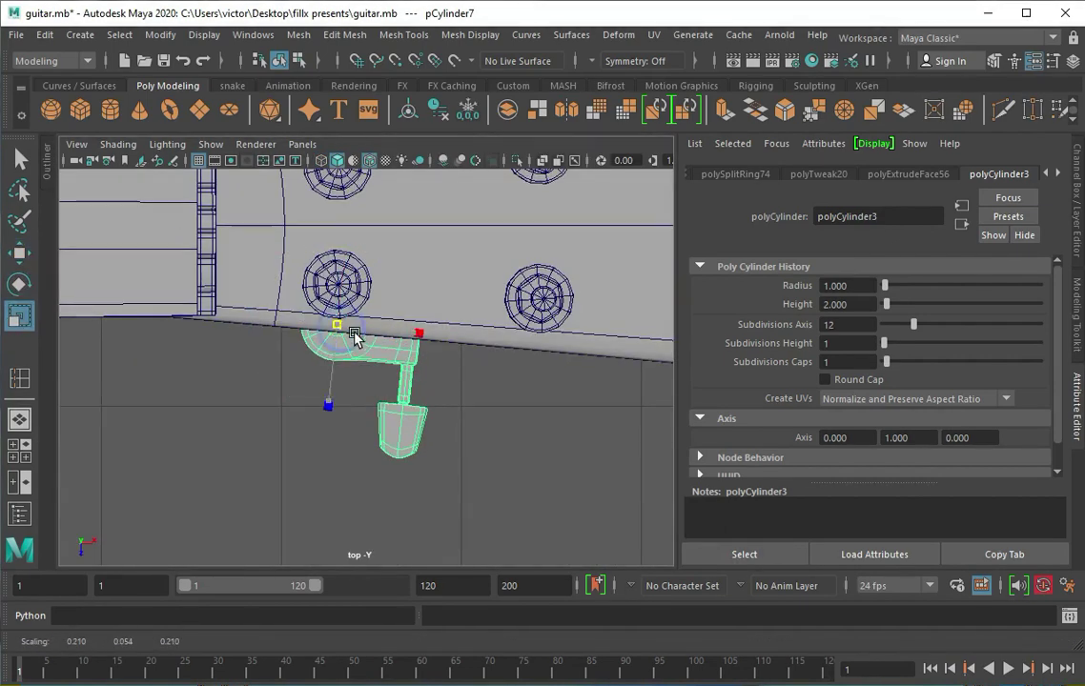
# Step: Select the paddle-end vertices and widen the key's paddle
pyautogui.moveTo(345, 436); pyautogui.dragTo(476, 394)
pyautogui.moveTo(410, 434); pyautogui.dragTo(425, 436)
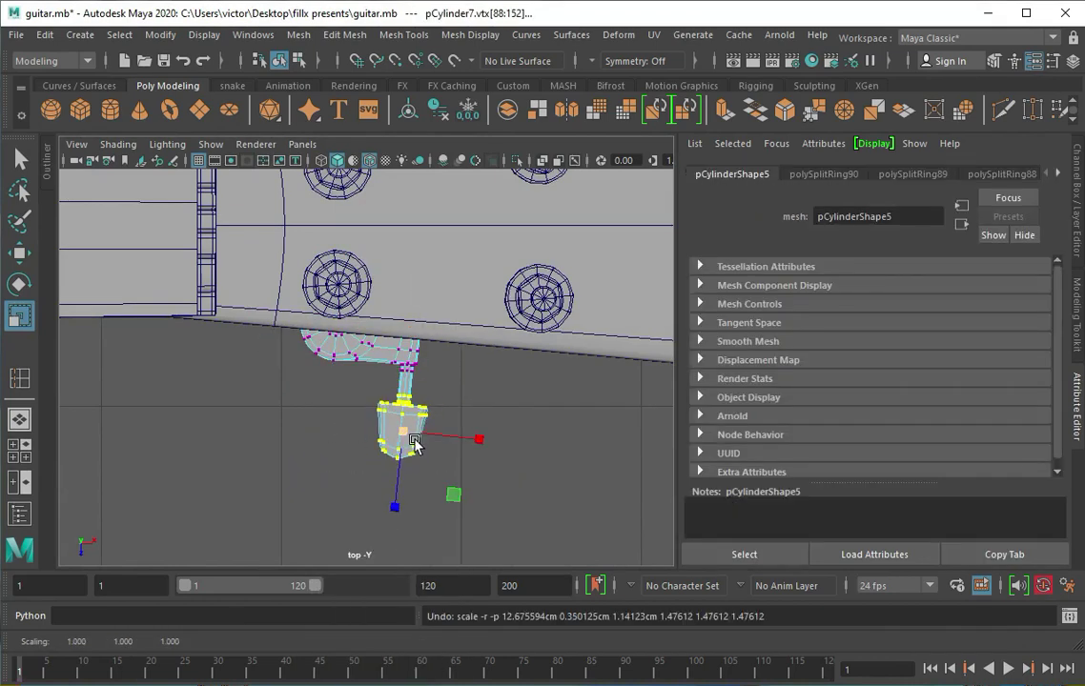
pyautogui.scroll(5, 415, 443)
pyautogui.moveTo(202, 471); pyautogui.dragTo(426, 436)
# Step: Move the key's pivot onto the tuning peg's centre
pyautogui.press('w')
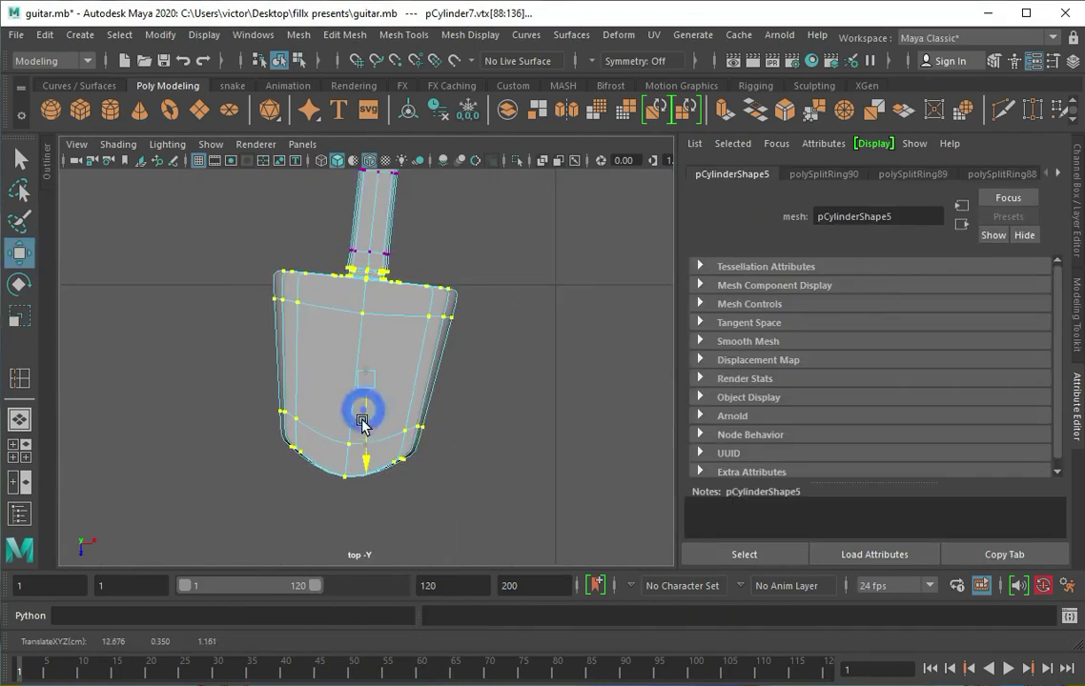
pyautogui.scroll(-5, 363, 416)
pyautogui.moveTo(358, 322); pyautogui.dragTo(431, 294, button='right')
pyautogui.scroll(4, 360, 327)
pyautogui.moveTo(356, 318); pyautogui.dragTo(322, 214)
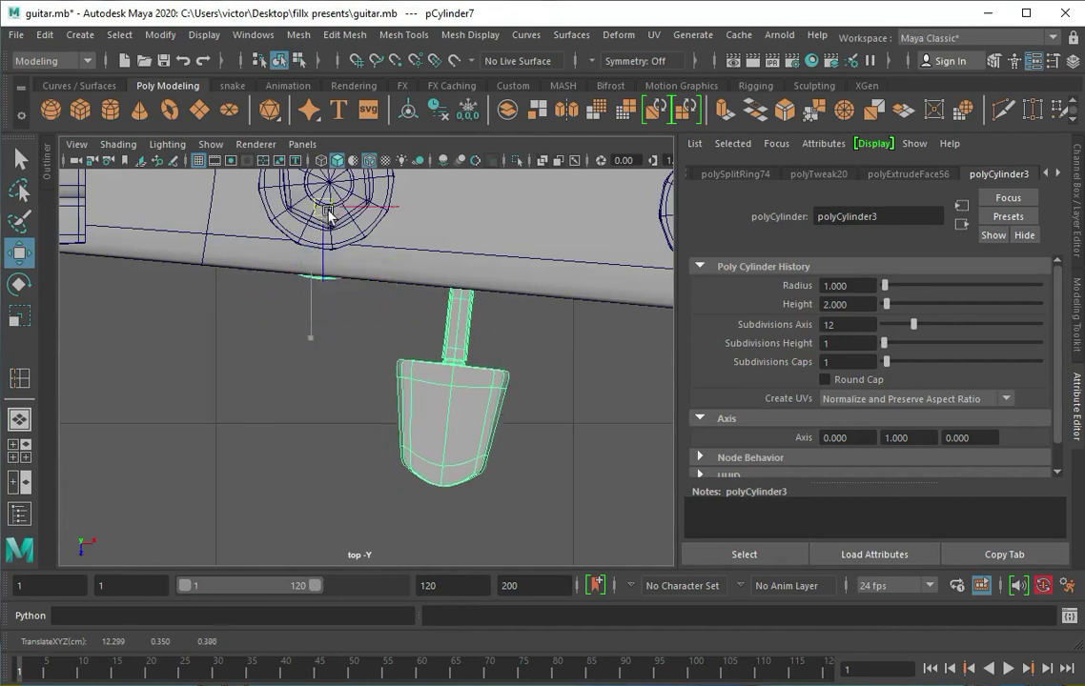
pyautogui.scroll(-3, 431, 313)
pyautogui.keyDown('alt'); pyautogui.moveTo(511, 315); pyautogui.dragTo(341, 387); pyautogui.keyUp('alt')
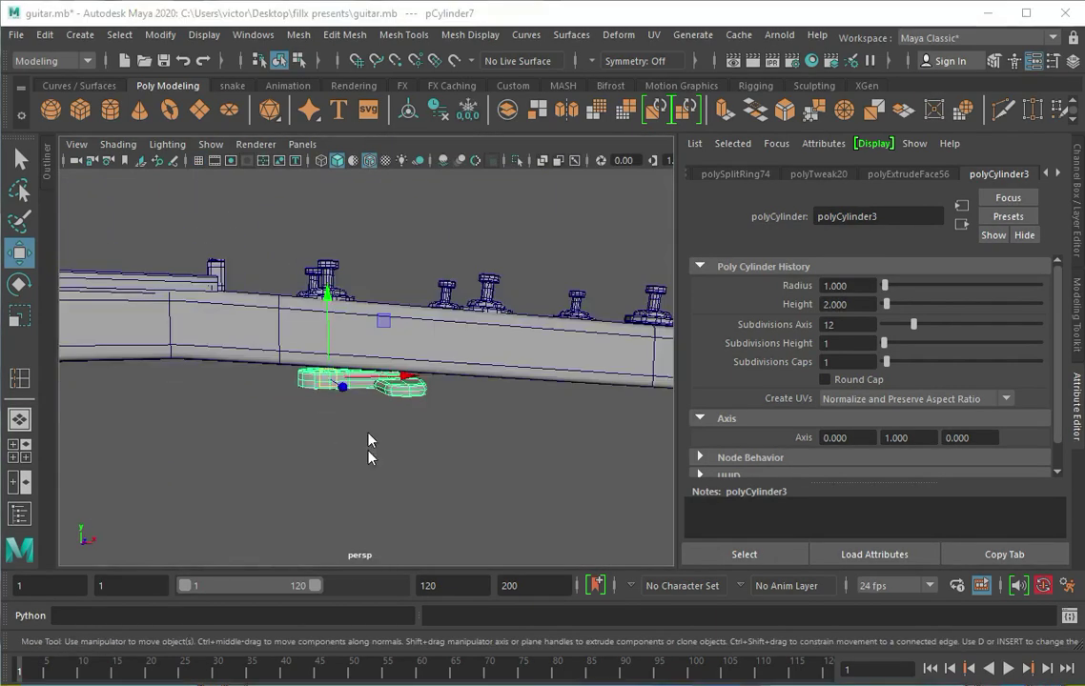
# Step: Duplicate the tuner key along the headstock edge
pyautogui.press('w')
pyautogui.scroll(-3, 283, 383)
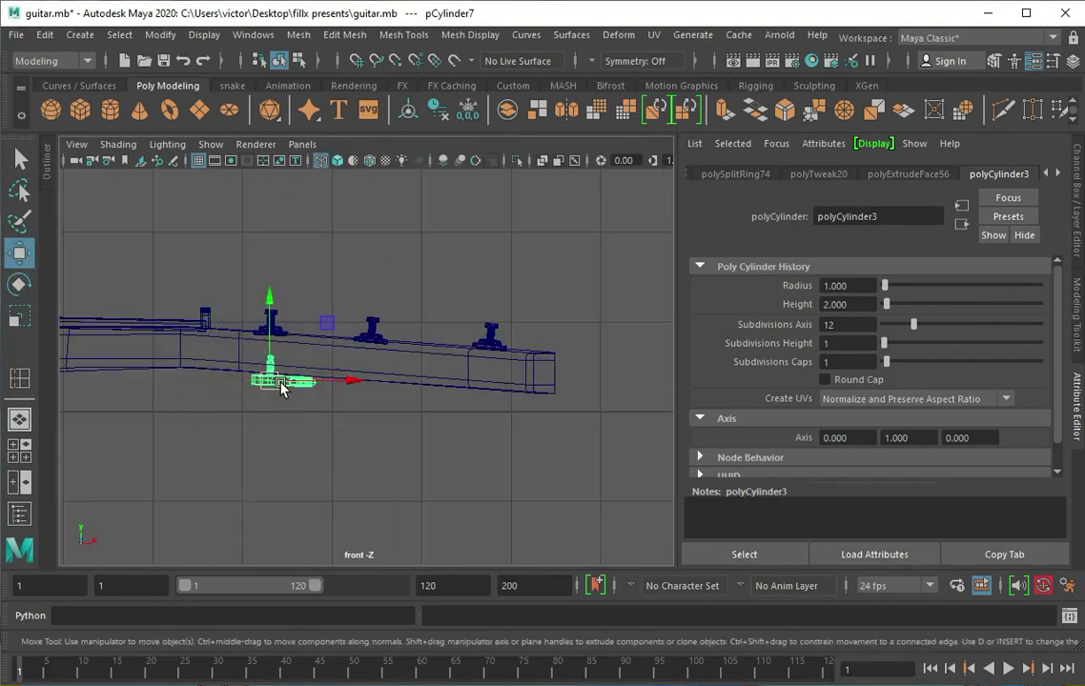
pyautogui.hotkey('ctrl', 'd')
pyautogui.scroll(4, 368, 389)
pyautogui.scroll(-2, 367, 395)
pyautogui.scroll(-1, 286, 399)
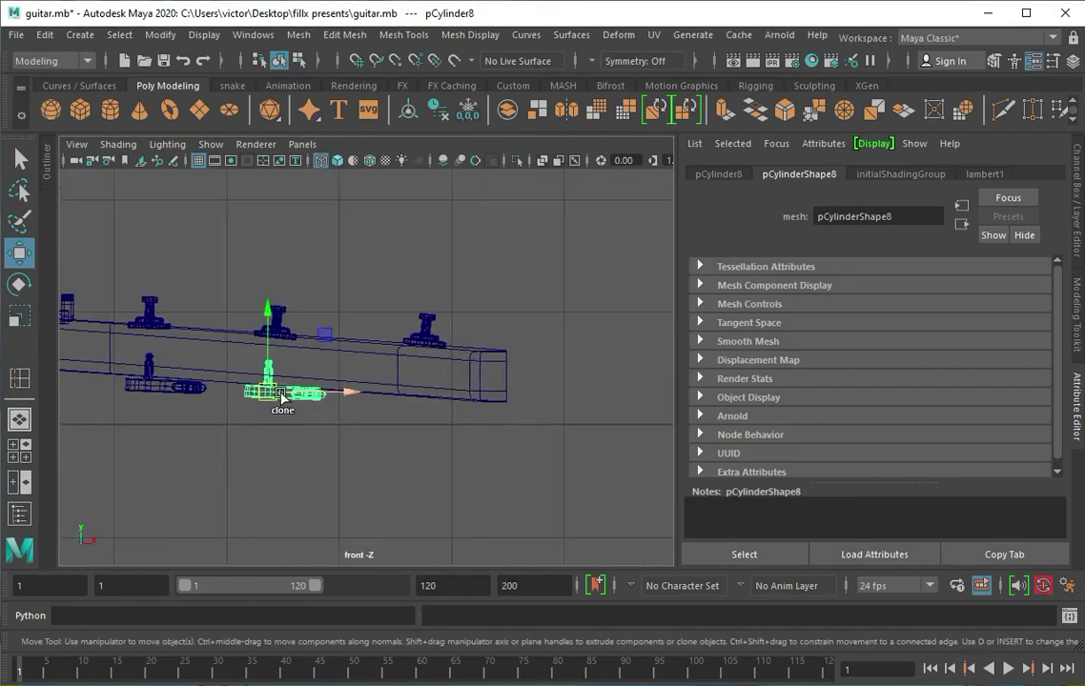
pyautogui.press('space')
pyautogui.press('space')
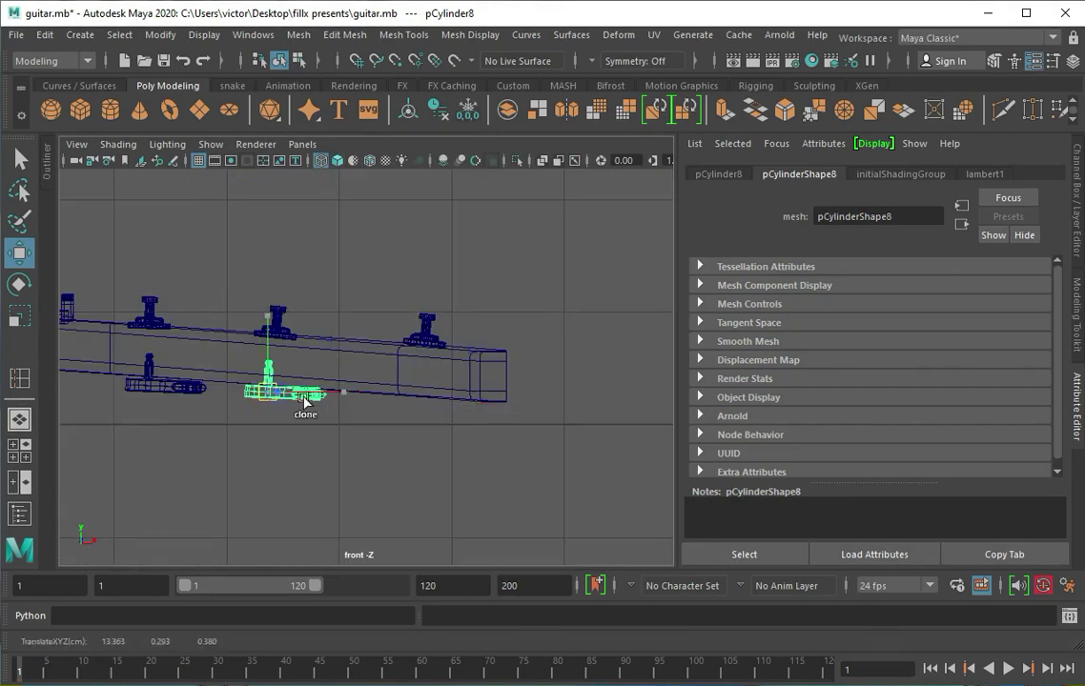
pyautogui.press('space')
pyautogui.press('space')
# Step: Combine the three tuner keys into one mesh, pCylinder10
pyautogui.keyDown('alt'); pyautogui.moveTo(490, 320); pyautogui.dragTo(559, 401); pyautogui.keyUp('alt')
pyautogui.moveTo(372, 403)
pyautogui.keyDown('alt'); pyautogui.mouseDown()
pyautogui.moveTo(412, 363)
pyautogui.moveTo(392, 326)
pyautogui.mouseUp(); pyautogui.keyUp('alt')
pyautogui.moveTo(412, 424)
pyautogui.keyDown('alt'); pyautogui.mouseDown()
pyautogui.moveTo(279, 284)
pyautogui.moveTo(400, 248)
pyautogui.mouseUp(); pyautogui.keyUp('alt')
pyautogui.click(504, 113)
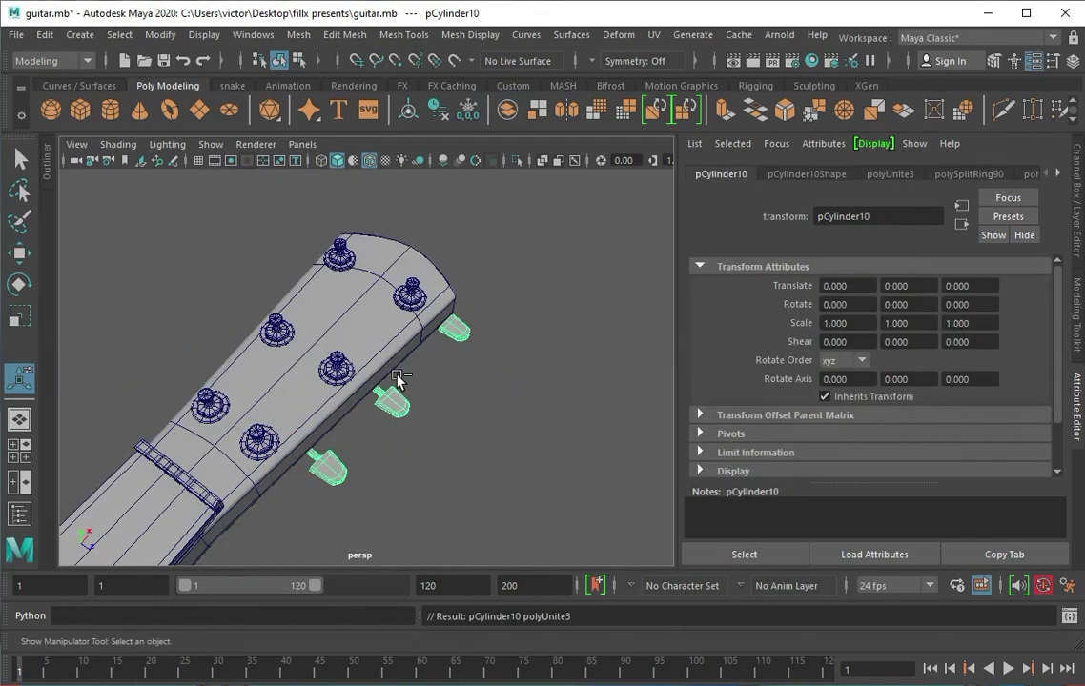
# Step: Mirror the combined keys to the opposite side with Scale Z -1
pyautogui.click(1078, 211)
pyautogui.keyDown('alt'); pyautogui.moveTo(770, 368); pyautogui.dragTo(1011, 290); pyautogui.keyUp('alt')
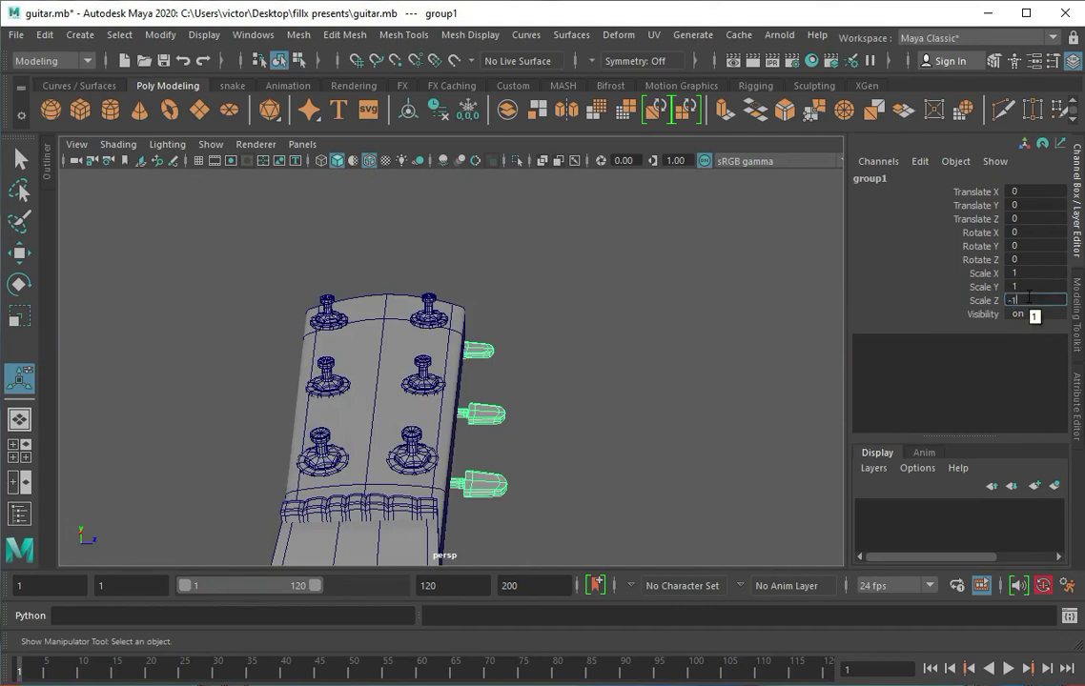
pyautogui.press('Return')
pyautogui.click(528, 303)
pyautogui.moveTo(528, 303)
pyautogui.keyDown('alt'); pyautogui.mouseDown()
pyautogui.moveTo(332, 235)
pyautogui.moveTo(484, 327)
pyautogui.moveTo(400, 293)
pyautogui.moveTo(476, 286)
pyautogui.mouseUp(); pyautogui.keyUp('alt')
pyautogui.click(1078, 315)
pyautogui.click(80, 35)
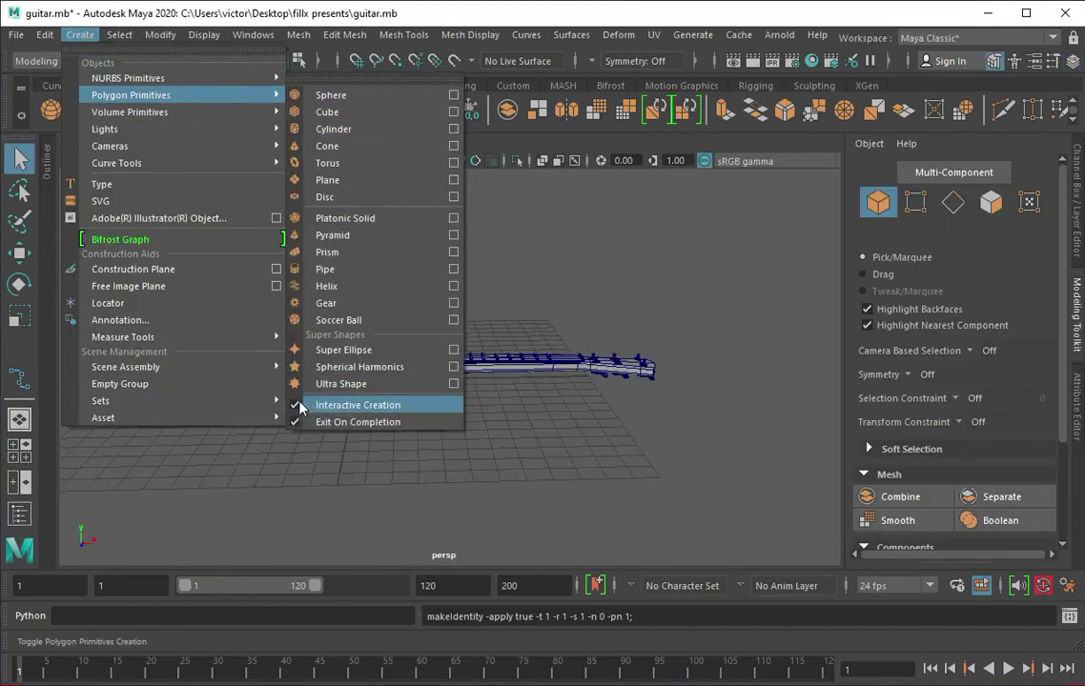
# Step: Create a polygon helix beside the guitar and frame it
pyautogui.click(300, 407)
pyautogui.click(80, 35)
pyautogui.click(86, 36)
pyautogui.click(86, 37)
pyautogui.click(319, 286)
pyautogui.keyDown('alt'); pyautogui.moveTo(425, 238); pyautogui.dragTo(425, 275); pyautogui.keyUp('alt')
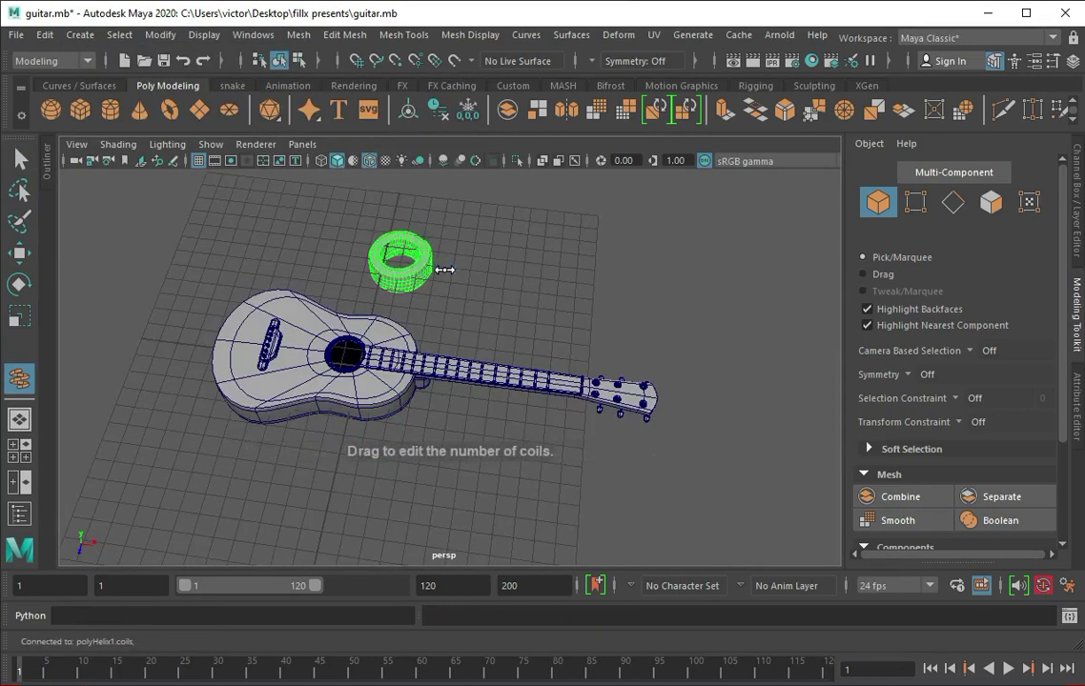
pyautogui.press('q')
pyautogui.press('f')
# Step: Set the helix to 3.071 coils, 6.053 height and 0.120 radius
pyautogui.hotkey('ctrl', 'a')
pyautogui.moveTo(905, 285)
pyautogui.mouseDown()
pyautogui.moveTo(886, 345)
pyautogui.moveTo(867, 348)
pyautogui.mouseUp()
pyautogui.hotkey('ctrl', 'z')
pyautogui.moveTo(900, 286); pyautogui.dragTo(904, 286)
# Step: Scale the helix down and move it onto a tuning peg's post
pyautogui.press('r')
pyautogui.scroll(-2, 314, 314)
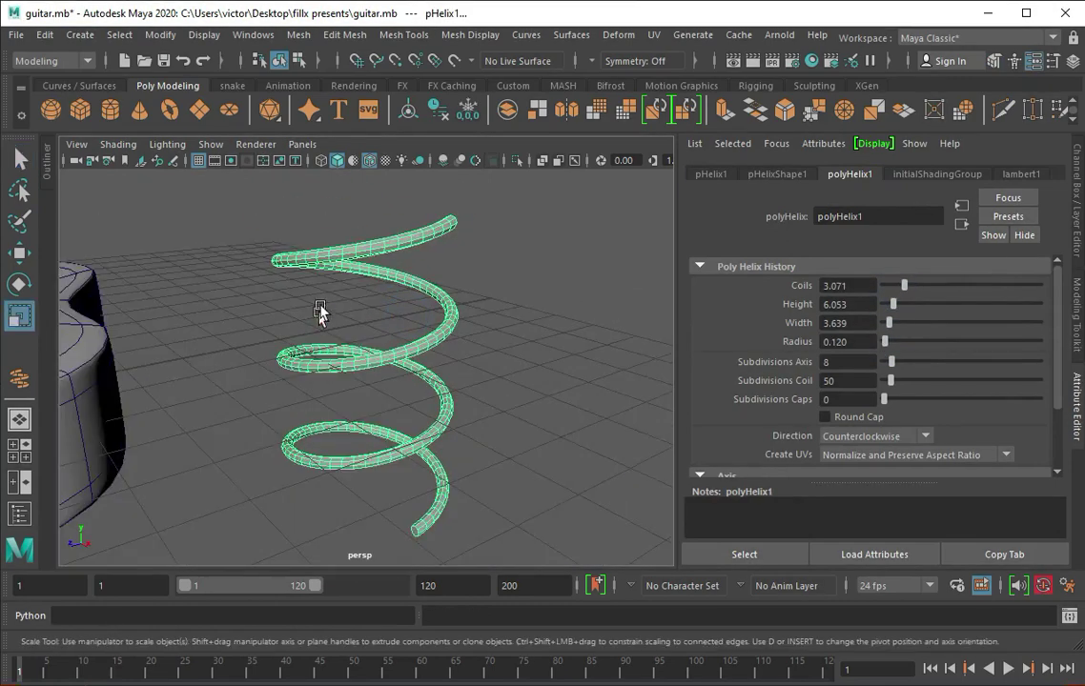
pyautogui.scroll(-3, 379, 397)
pyautogui.press('space')
pyautogui.press('space')
pyautogui.press('e')
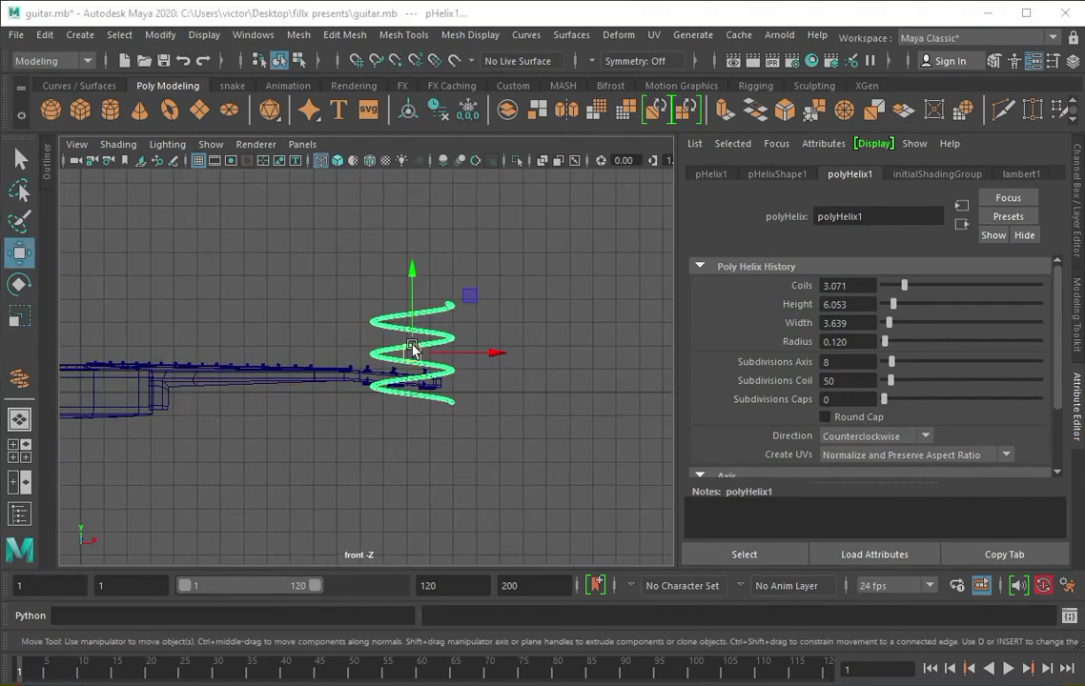
pyautogui.press('r')
pyautogui.scroll(3, 351, 363)
pyautogui.moveTo(363, 366); pyautogui.dragTo(303, 363)
pyautogui.scroll(2, 327, 363)
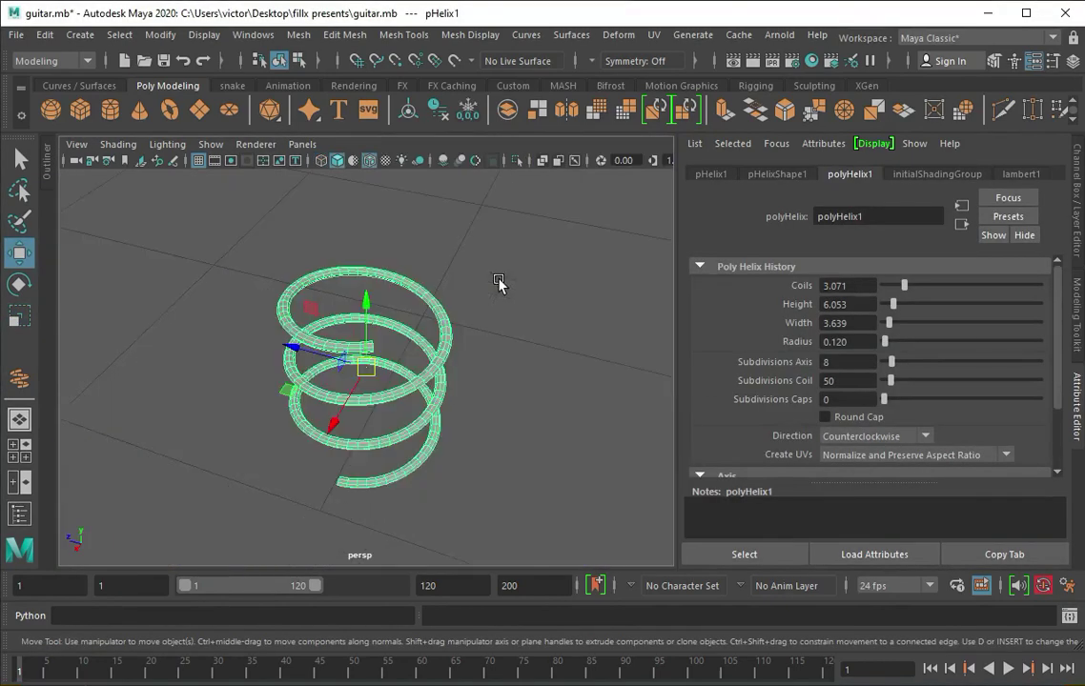
pyautogui.scroll(-5, 497, 283)
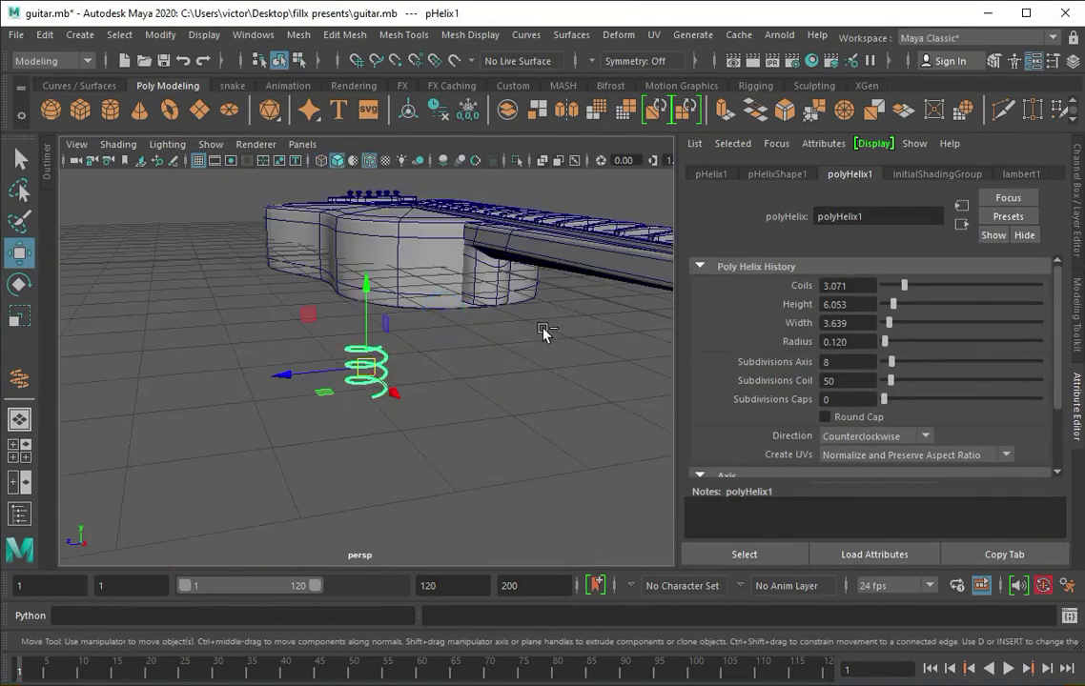
pyautogui.moveTo(548, 332)
pyautogui.keyDown('alt'); pyautogui.mouseDown()
pyautogui.moveTo(364, 368)
pyautogui.moveTo(521, 361)
pyautogui.mouseUp(); pyautogui.keyUp('alt')
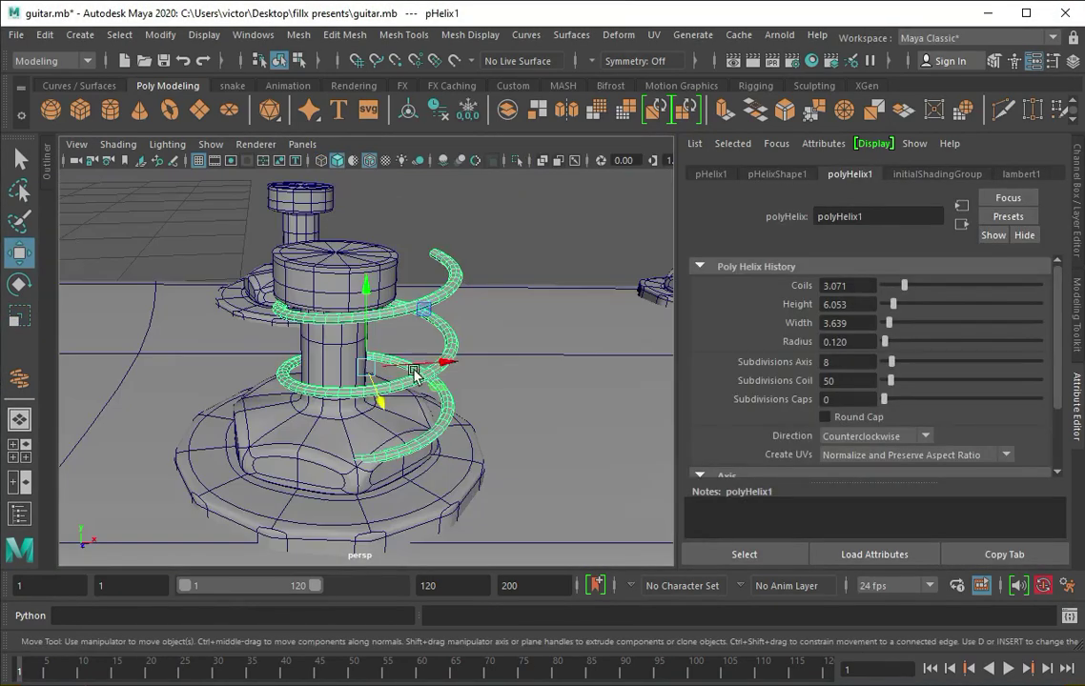
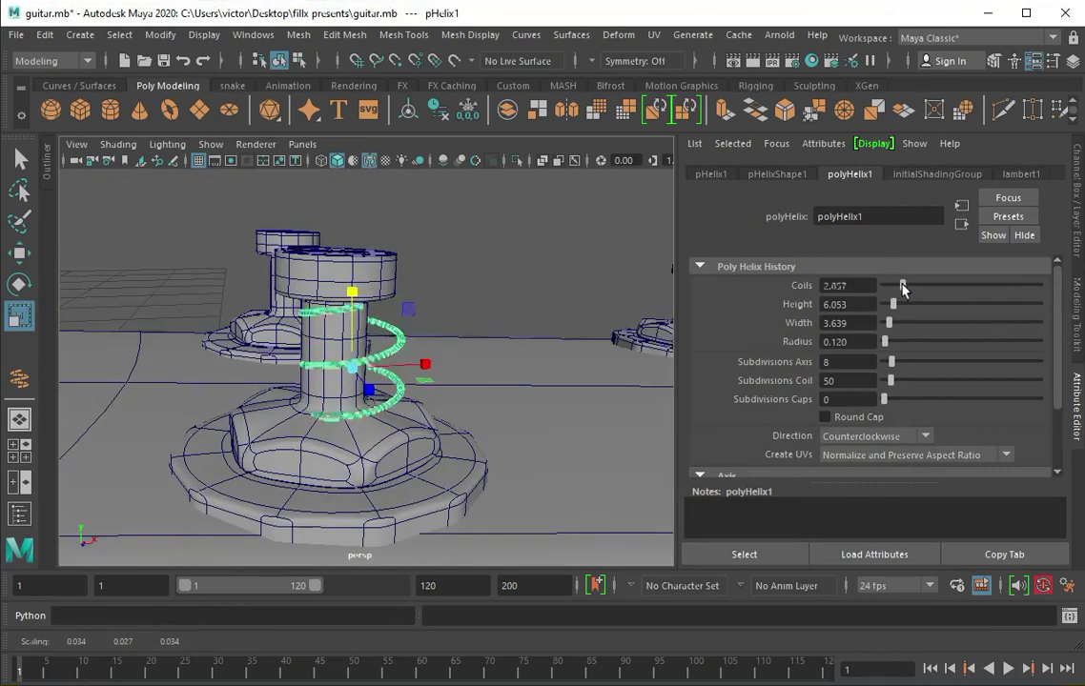
# Step: Place a copy of the green helix spring on the next tuning peg
pyautogui.keyDown('alt'); pyautogui.moveTo(335, 372); pyautogui.dragTo(157, 392); pyautogui.keyUp('alt')
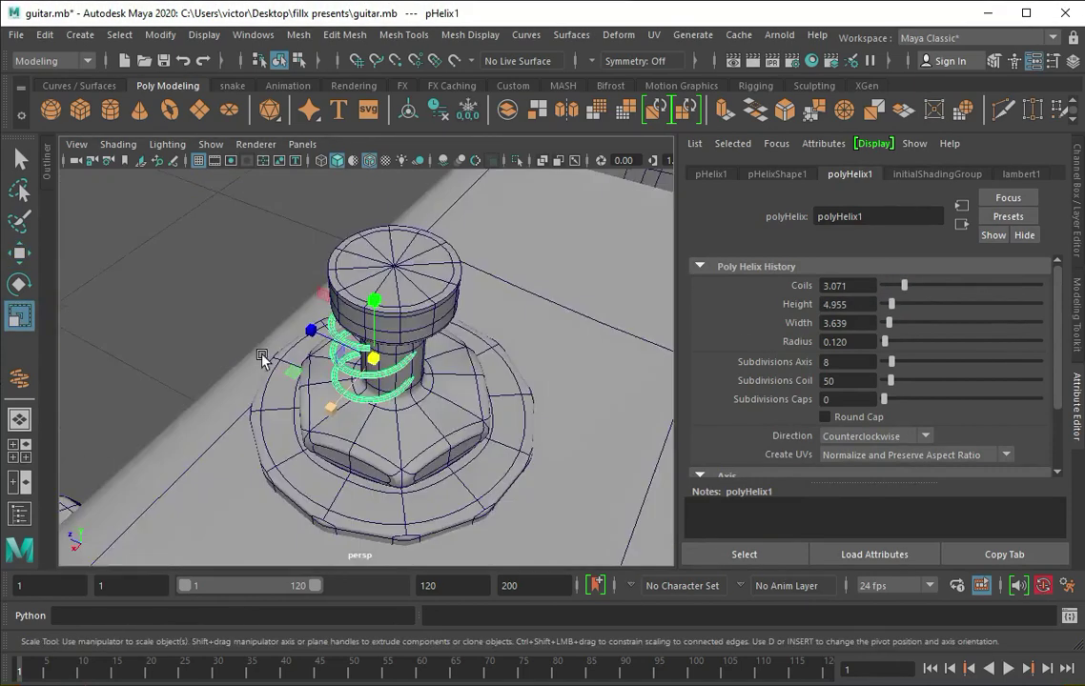
pyautogui.press('w')
pyautogui.moveTo(295, 344)
pyautogui.keyDown('alt'); pyautogui.mouseDown()
pyautogui.moveTo(371, 315)
pyautogui.moveTo(305, 365)
pyautogui.moveTo(412, 363)
pyautogui.moveTo(126, 371)
pyautogui.moveTo(425, 344)
pyautogui.mouseUp(); pyautogui.keyUp('alt')
pyautogui.scroll(-5, 426, 344)
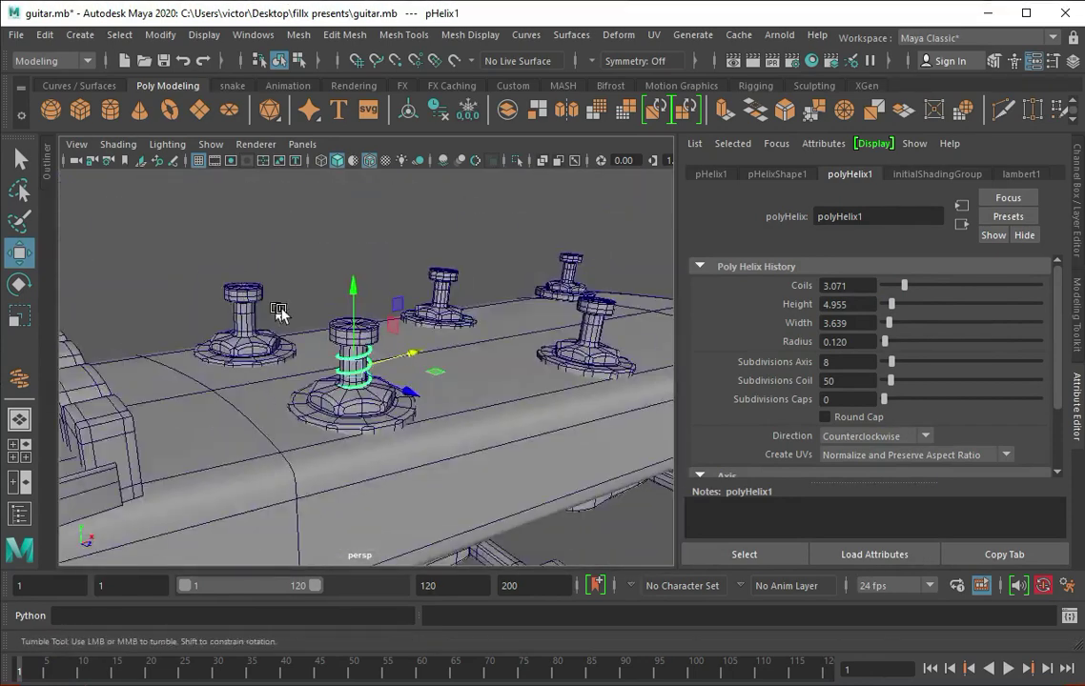
pyautogui.press('space')
pyautogui.press('space')
pyautogui.keyDown('shift'); pyautogui.moveTo(246, 465); pyautogui.dragTo(298, 464); pyautogui.keyUp('shift')
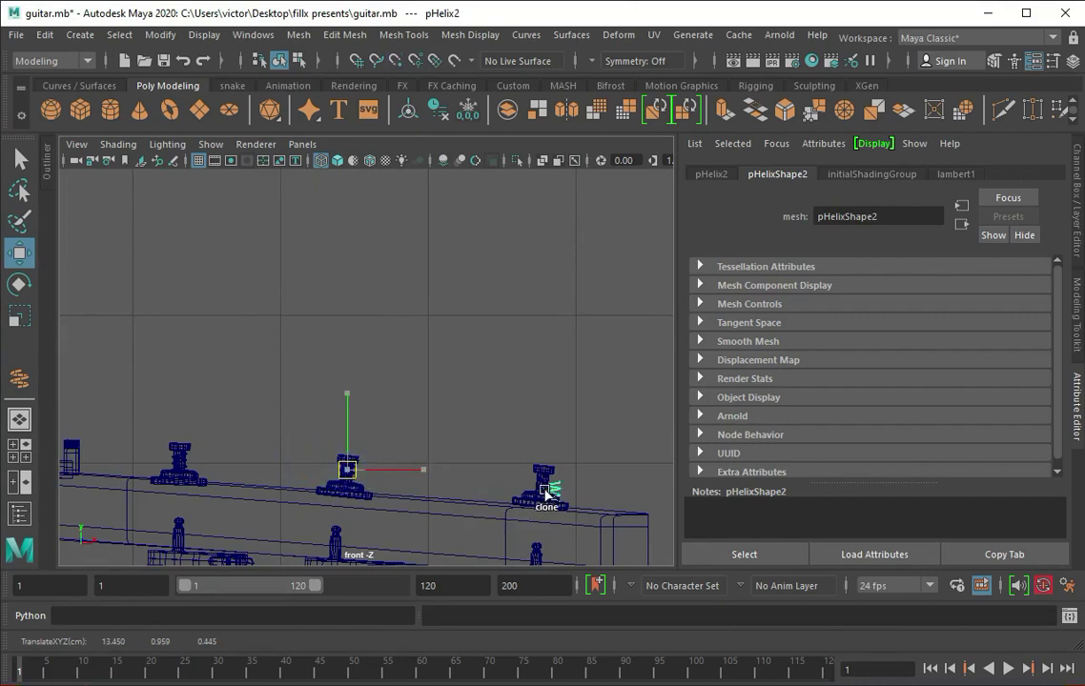
pyautogui.press('space')
pyautogui.moveTo(449, 412)
pyautogui.keyDown('alt'); pyautogui.mouseDown()
pyautogui.moveTo(424, 363)
pyautogui.moveTo(410, 403)
pyautogui.moveTo(435, 376)
pyautogui.moveTo(401, 373)
pyautogui.mouseUp(); pyautogui.keyUp('alt')
pyautogui.scroll(-5, 436, 376)
pyautogui.scroll(5, 206, 405)
# Step: Select the helix springs on the pegs and combine them into one object
pyautogui.click(312, 435)
pyautogui.scroll(-3, 327, 387)
pyautogui.click(327, 387)
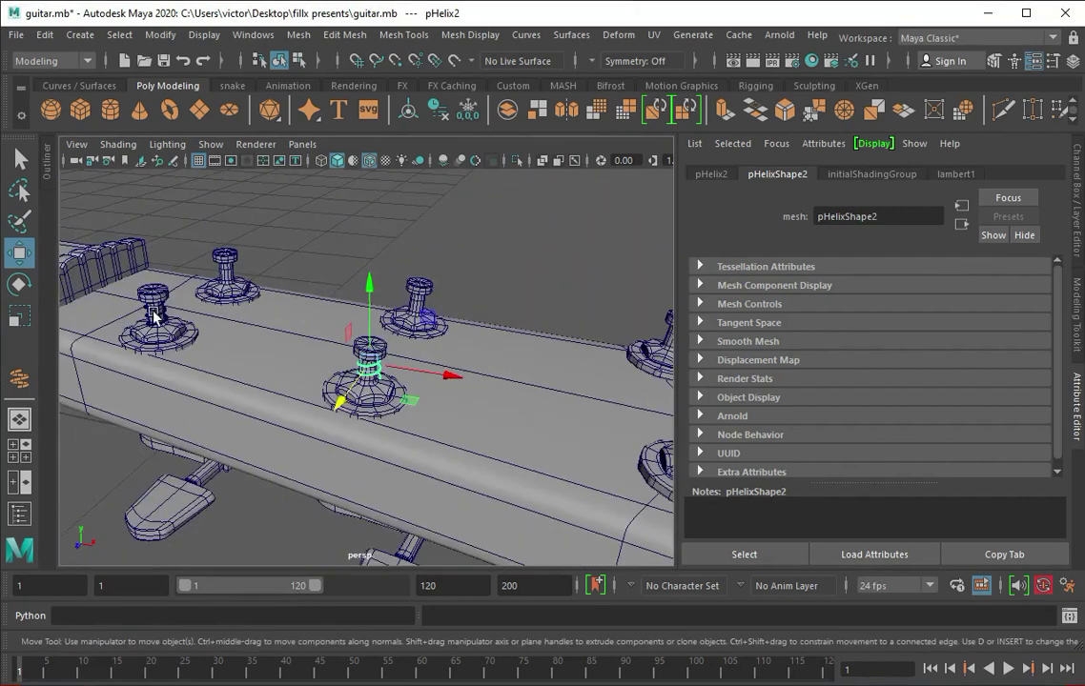
pyautogui.scroll(-3, 274, 301)
pyautogui.click(448, 364)
pyautogui.press('space')
pyautogui.press('space')
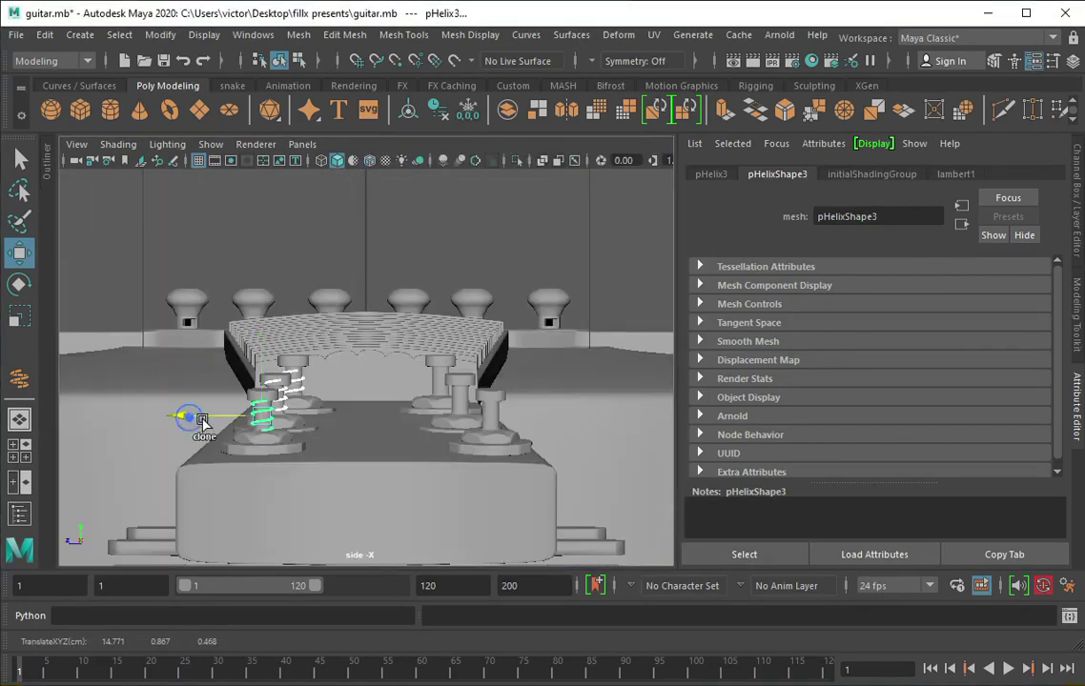
pyautogui.keyDown('shift'); pyautogui.moveTo(350, 439); pyautogui.dragTo(346, 431, button='right'); pyautogui.keyUp('shift')
# Step: Rotate the combined spring pHelix7 by 7.784 and reposition it around the headstock pegs
pyautogui.press('e')
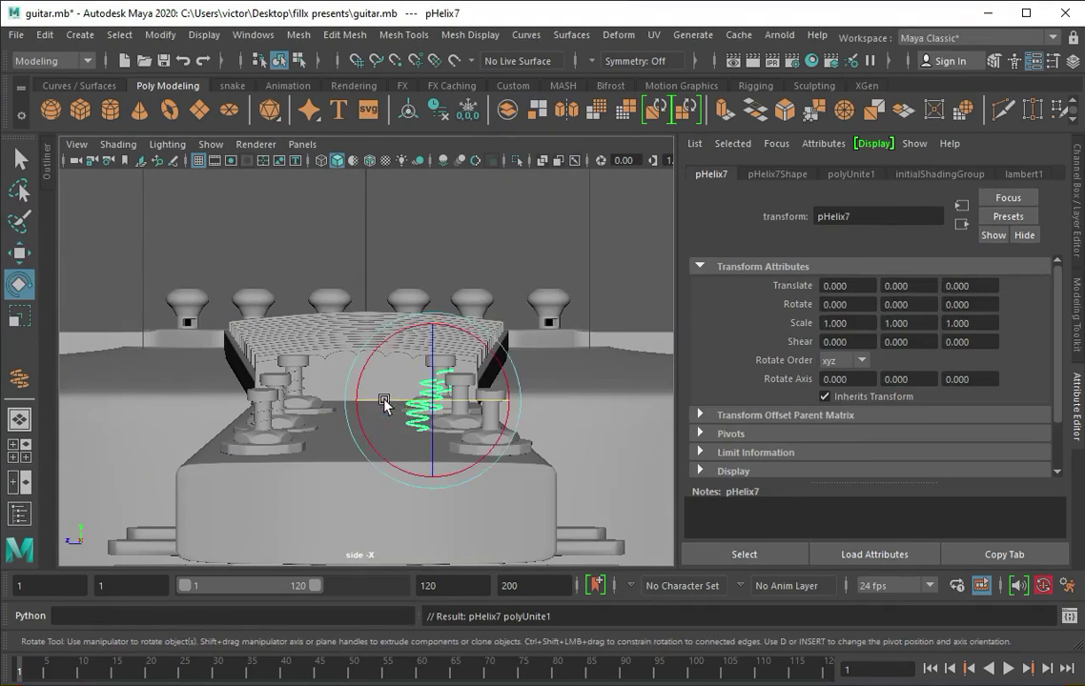
pyautogui.press('space')
pyautogui.press('space')
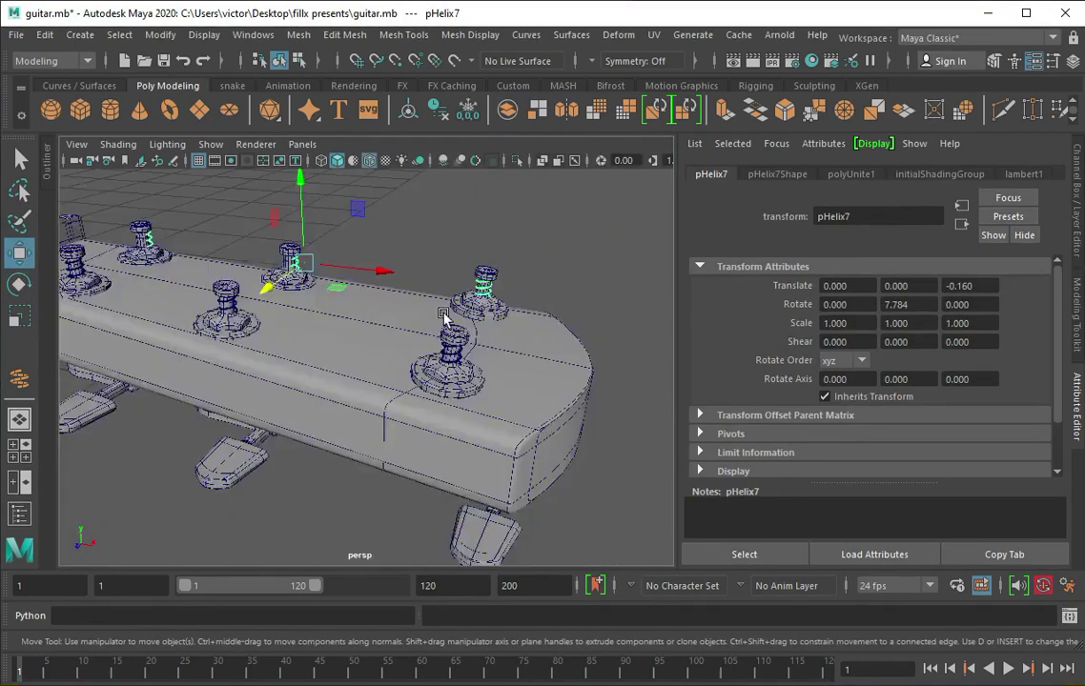
pyautogui.press('space')
pyautogui.press('space')
pyautogui.scroll(-3, 333, 367)
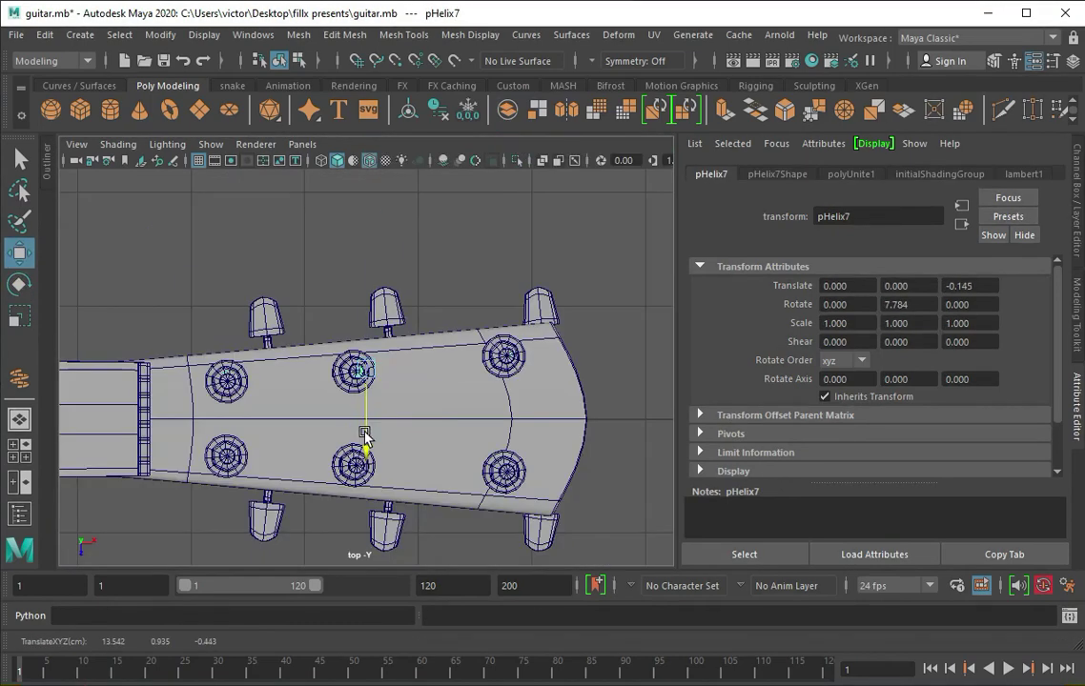
pyautogui.press('space')
pyautogui.press('space')
pyautogui.keyDown('alt'); pyautogui.moveTo(363, 368); pyautogui.dragTo(420, 379); pyautogui.keyUp('alt')
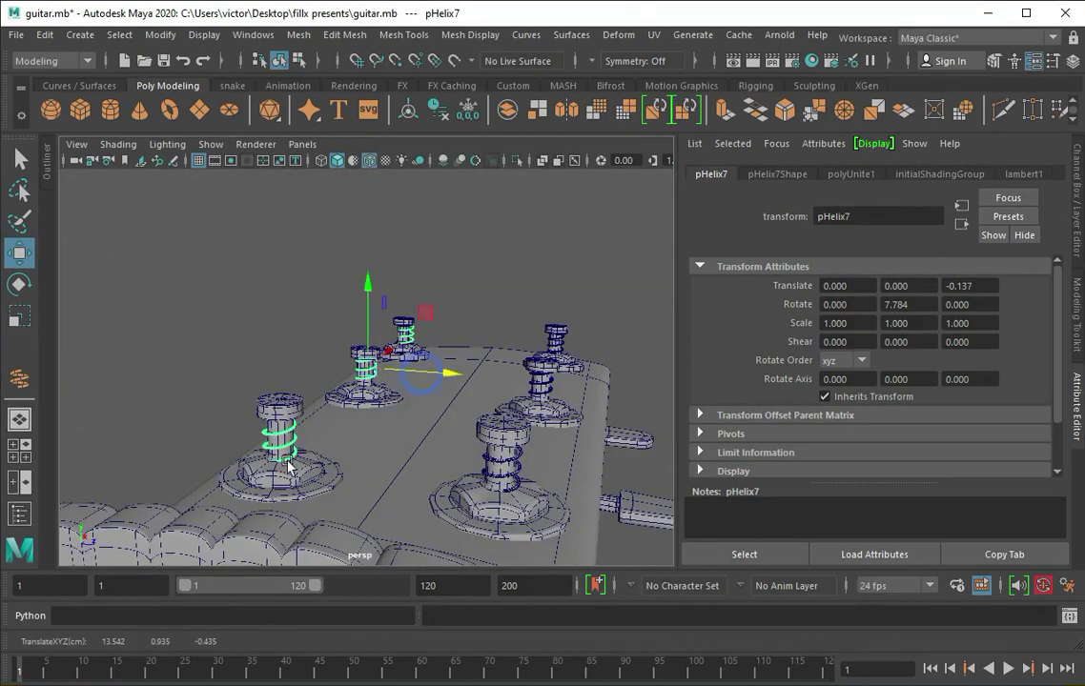
pyautogui.click(1077, 315)
pyautogui.press('f')
pyautogui.moveTo(470, 450)
pyautogui.keyDown('alt'); pyautogui.mouseDown()
pyautogui.moveTo(323, 380)
pyautogui.moveTo(417, 334)
pyautogui.moveTo(416, 347)
pyautogui.mouseUp(); pyautogui.keyUp('alt')
pyautogui.scroll(-5, 434, 296)
pyautogui.hotkey('ctrl', 'z')
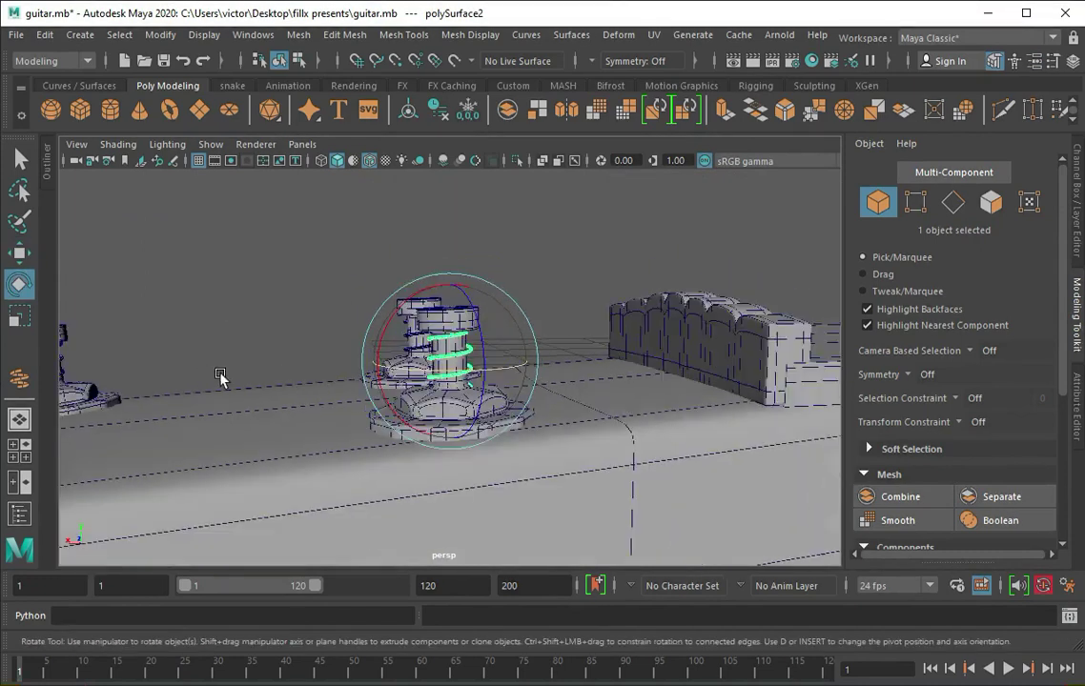
# Step: Rotate the spring around its vertical axis so it wraps its peg
pyautogui.hotkey('ctrl', 'z')
pyautogui.hotkey('ctrl', 'z')
pyautogui.moveTo(434, 396); pyautogui.dragTo(655, 336)
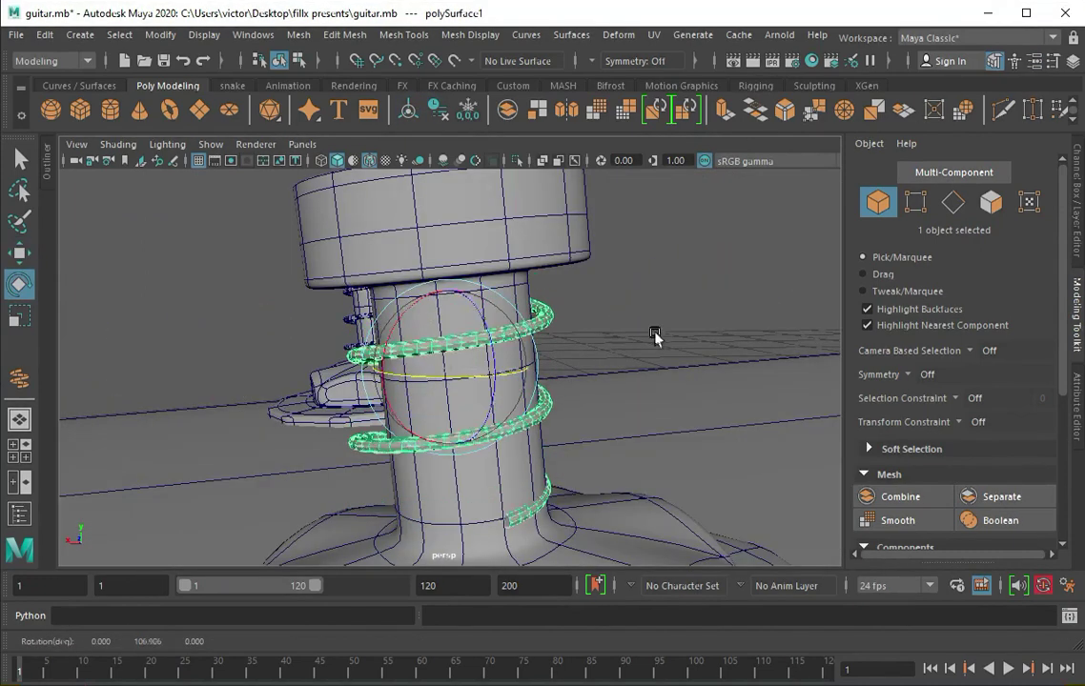
pyautogui.keyDown('alt'); pyautogui.moveTo(431, 388); pyautogui.dragTo(391, 403); pyautogui.keyUp('alt')
pyautogui.hotkey('ctrl', 'z')
pyautogui.hotkey('ctrl', 'z')
pyautogui.hotkey('ctrl', 'z')
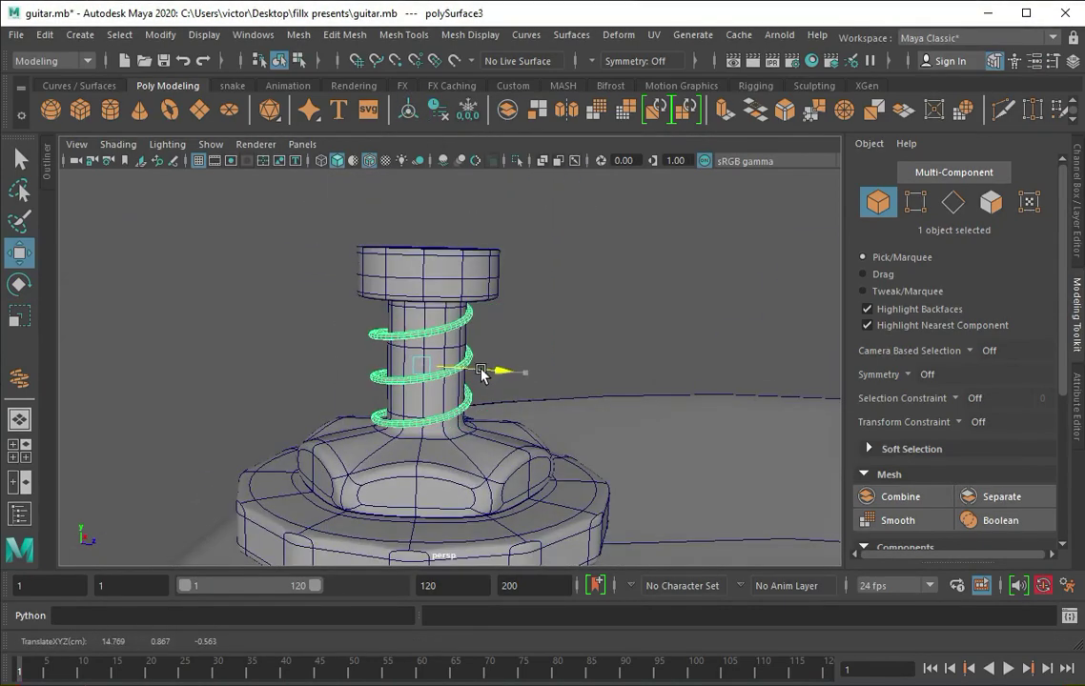
pyautogui.keyDown('alt'); pyautogui.moveTo(481, 375); pyautogui.dragTo(634, 394); pyautogui.keyUp('alt')
# Step: Rotate the whole guitar 90 degrees in X so it faces the front view
pyautogui.press('e')
pyautogui.hotkey('ctrl', 'z')
pyautogui.hotkey('ctrl', 'z')
pyautogui.hotkey('ctrl', 'z')
pyautogui.hotkey('ctrl', 'z')
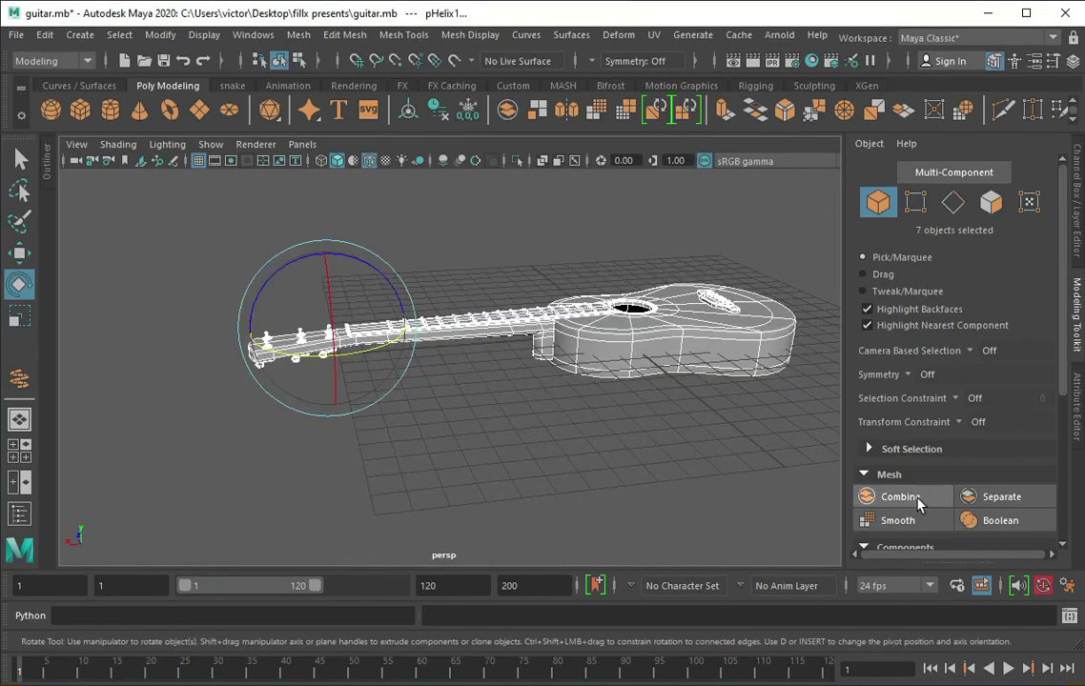
pyautogui.hotkey('ctrl', 'z')
pyautogui.hotkey('ctrl', 'z')
pyautogui.hotkey('ctrl', 'z')
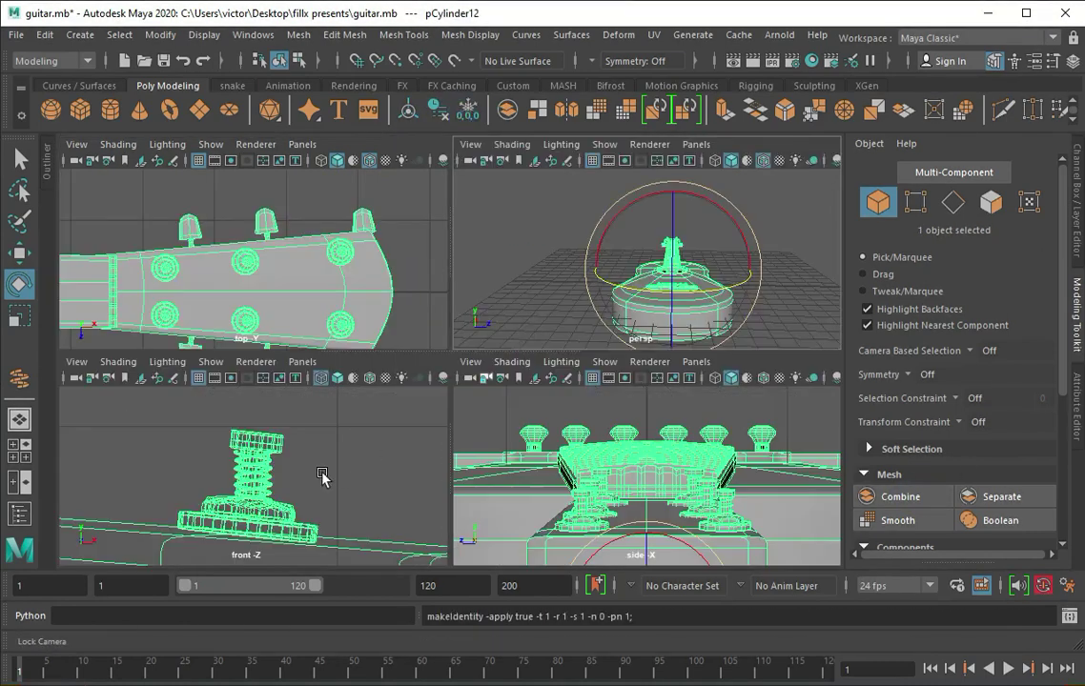
pyautogui.hotkey('ctrl', 'z')
pyautogui.hotkey('ctrl', 'z')
pyautogui.moveTo(341, 455)
pyautogui.mouseDown()
pyautogui.moveTo(341, 310)
pyautogui.moveTo(487, 303)
pyautogui.mouseUp()
# Step: Show the guitar shaded with wireframe on shaded, framed in the view
pyautogui.press('5')
pyautogui.keyDown('alt'); pyautogui.moveTo(467, 284); pyautogui.dragTo(536, 318, button='middle'); pyautogui.keyUp('alt')
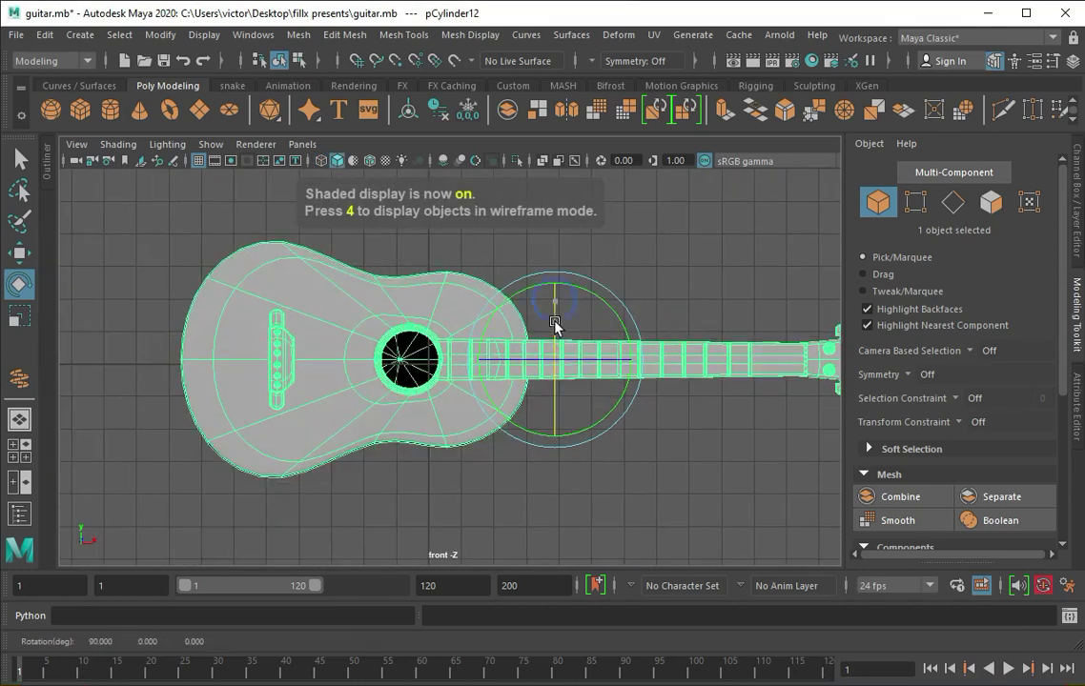
pyautogui.click(322, 198)
pyautogui.press('a')
pyautogui.click(369, 160)
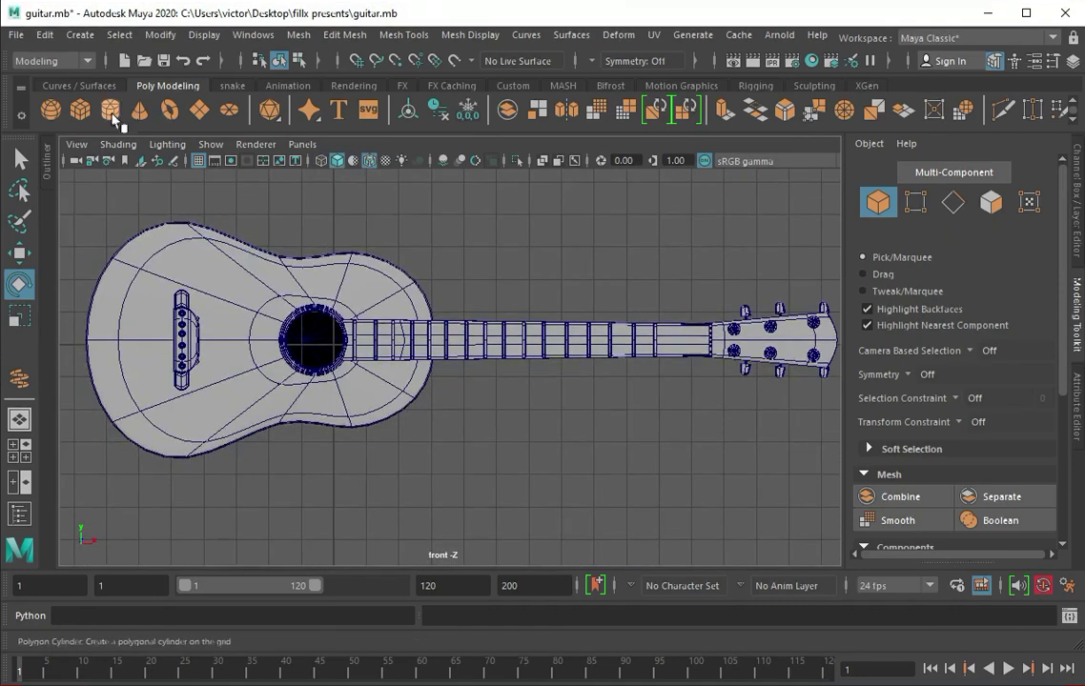
# Step: Create a polygon cylinder, rotate it 90°, scale it thin and move it onto the neck
pyautogui.moveTo(482, 264); pyautogui.dragTo(481, 265)
pyautogui.press('space')
pyautogui.press('space')
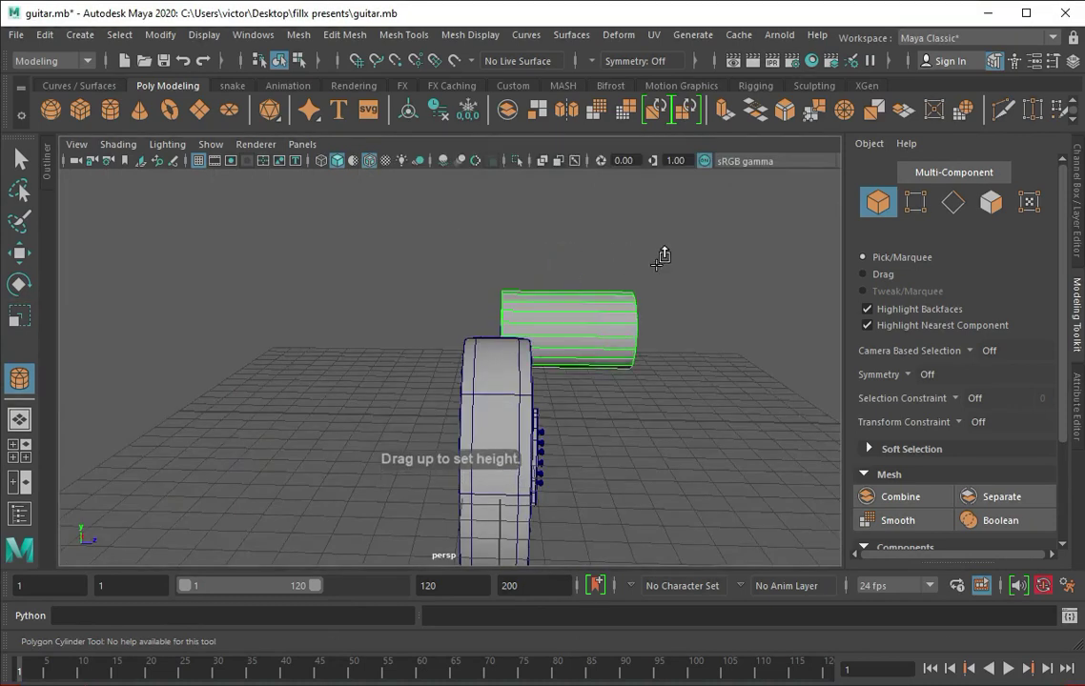
pyautogui.moveTo(637, 255); pyautogui.dragTo(586, 288)
pyautogui.press('space')
pyautogui.press('space')
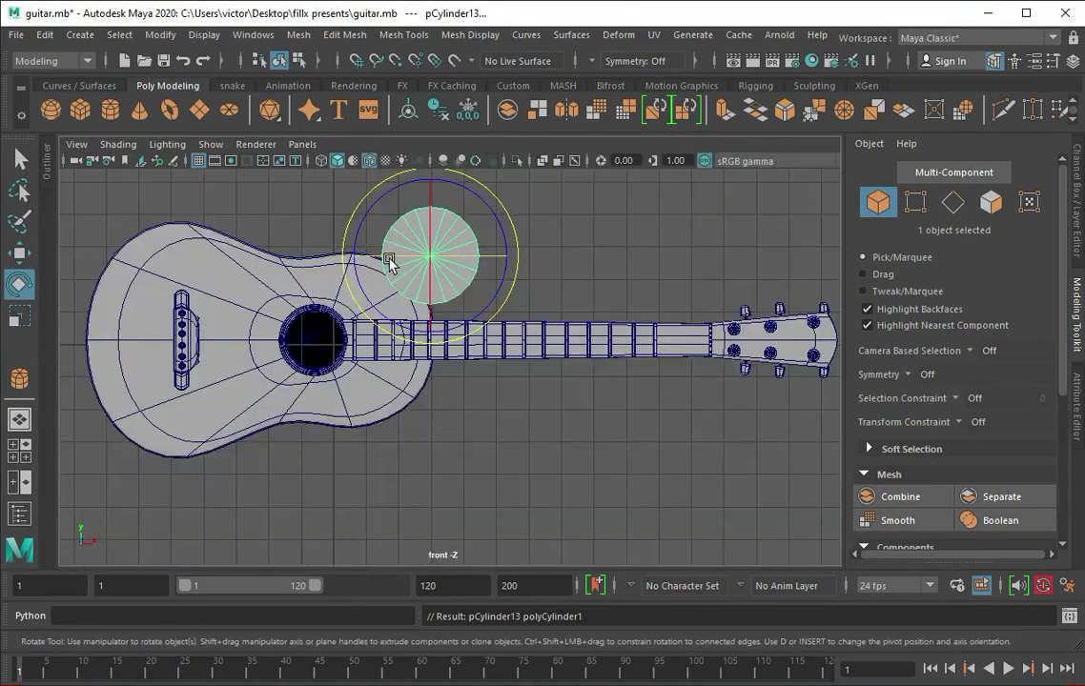
pyautogui.moveTo(387, 254); pyautogui.dragTo(497, 268)
pyautogui.moveTo(590, 262); pyautogui.dragTo(316, 259)
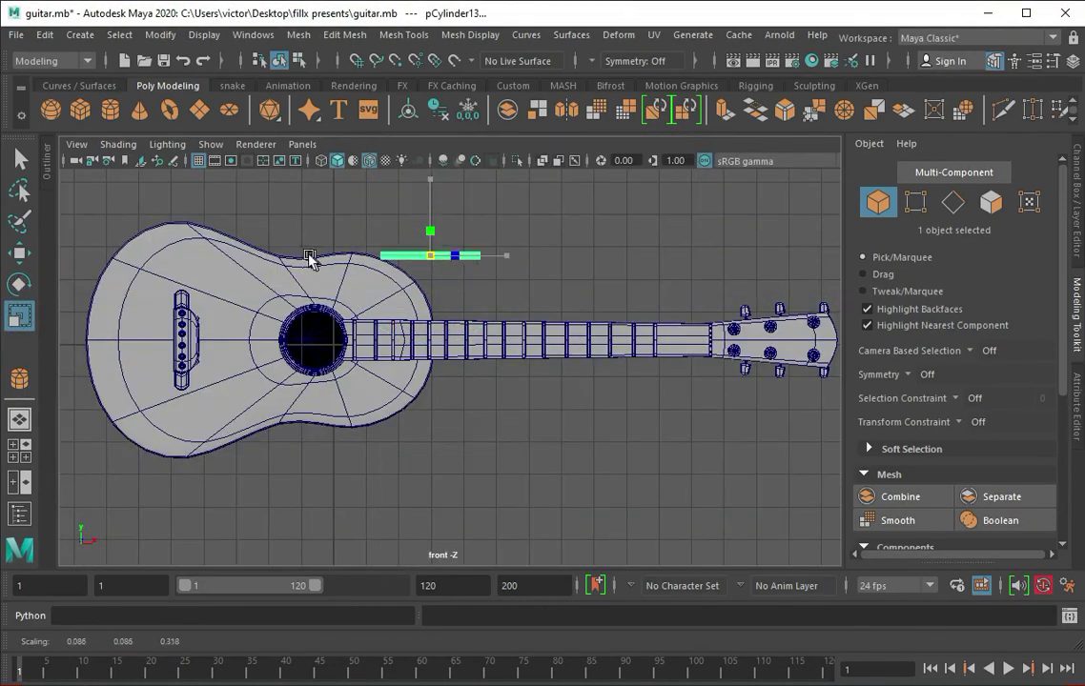
pyautogui.press('w')
pyautogui.moveTo(430, 256); pyautogui.dragTo(438, 301)
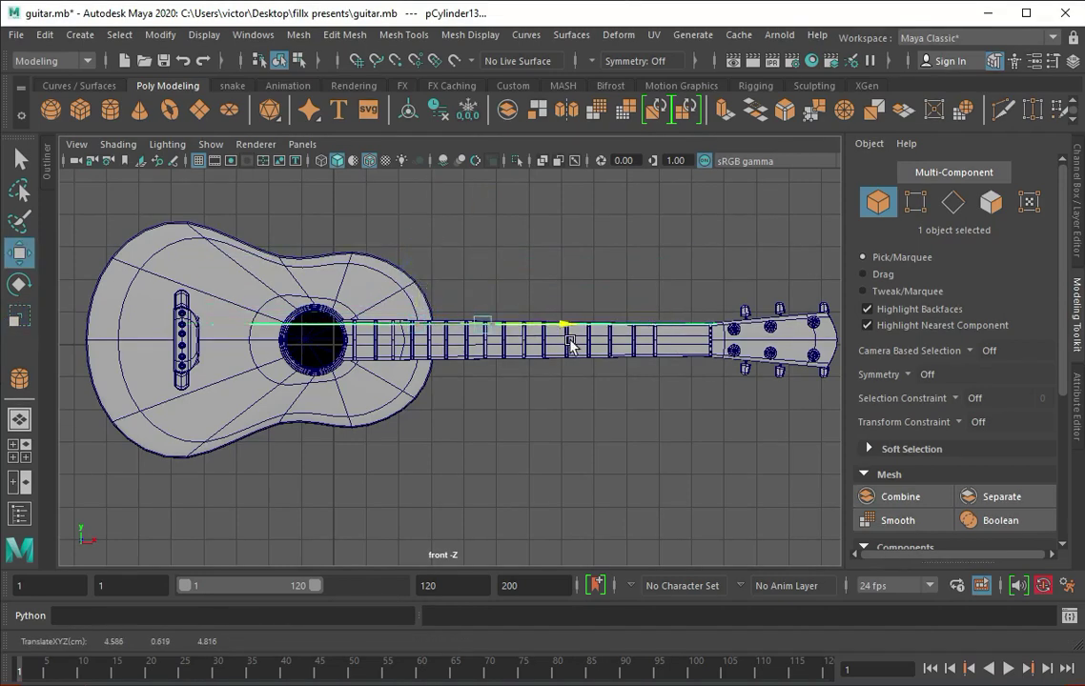
# Step: Select and adjust the vertices at one end of the thin string cylinder
pyautogui.moveTo(707, 300); pyautogui.dragTo(725, 362)
pyautogui.scroll(5, 676, 344)
pyautogui.scroll(-2, 455, 371)
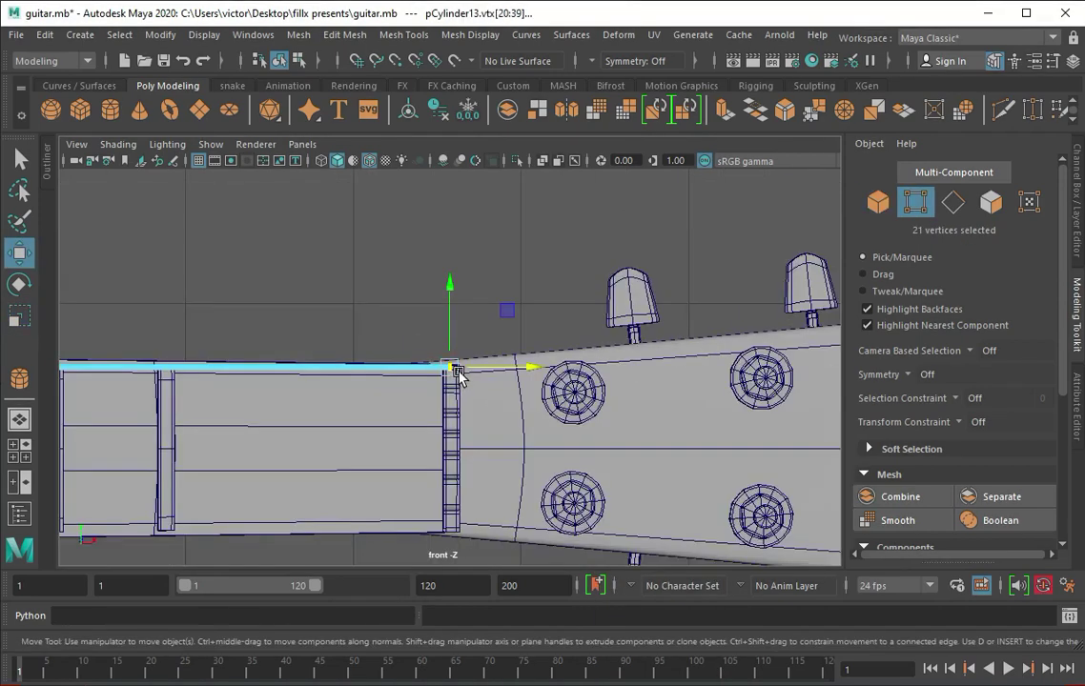
pyautogui.scroll(-2, 477, 400)
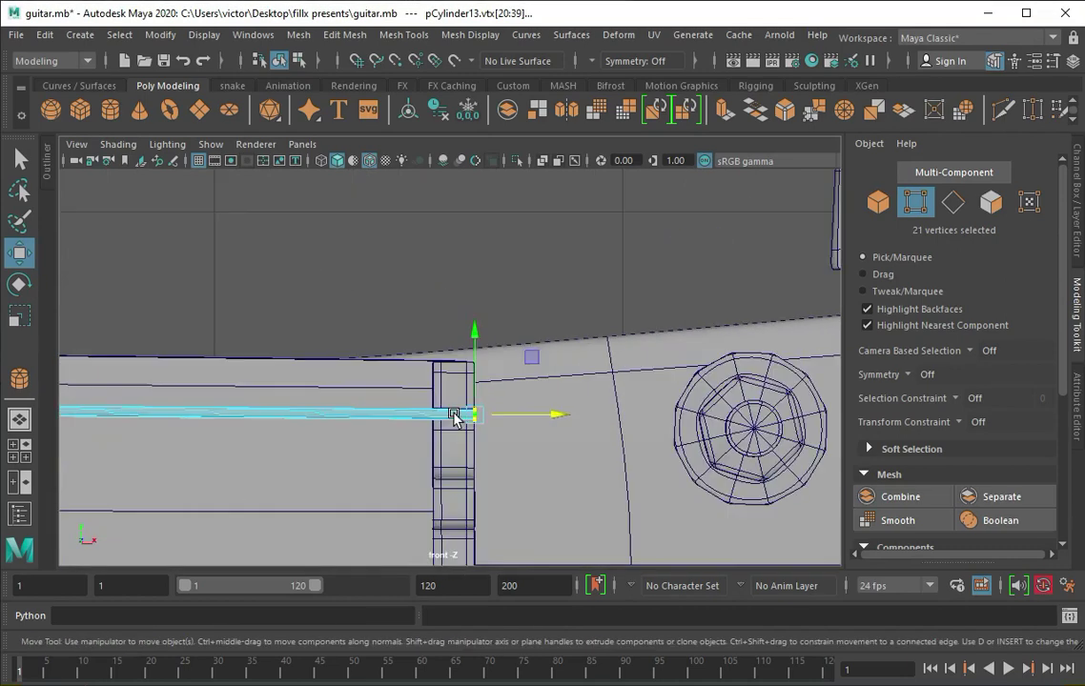
pyautogui.press('F8')
pyautogui.scroll(-4, 305, 391)
pyautogui.press('r')
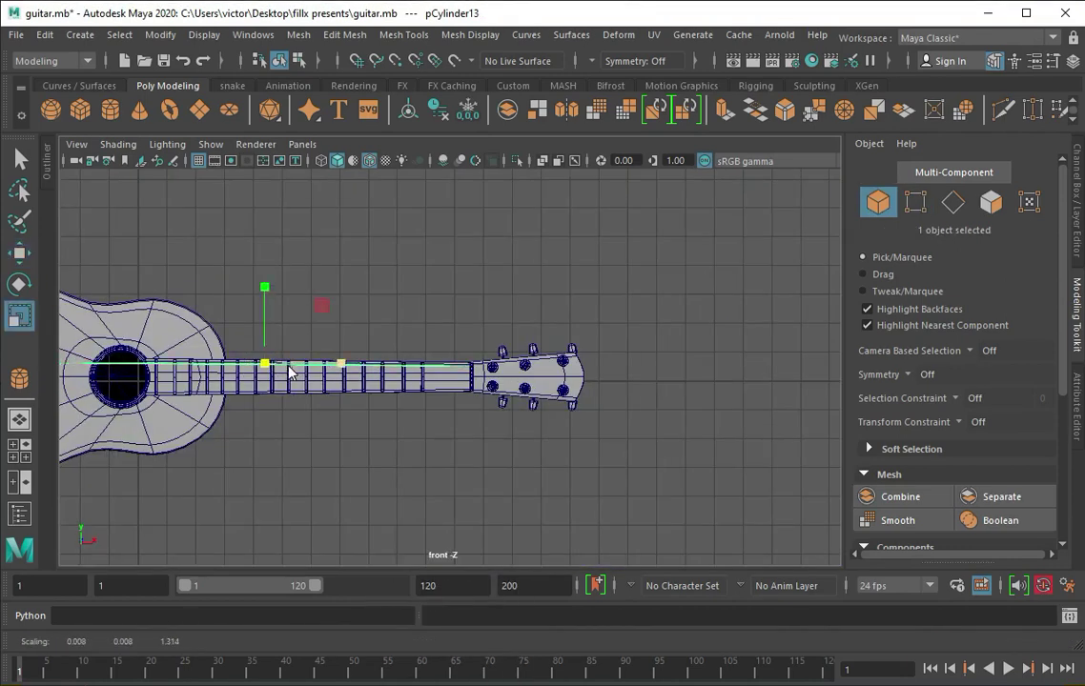
pyautogui.scroll(3, 480, 376)
pyautogui.press('w')
pyautogui.scroll(5, 496, 370)
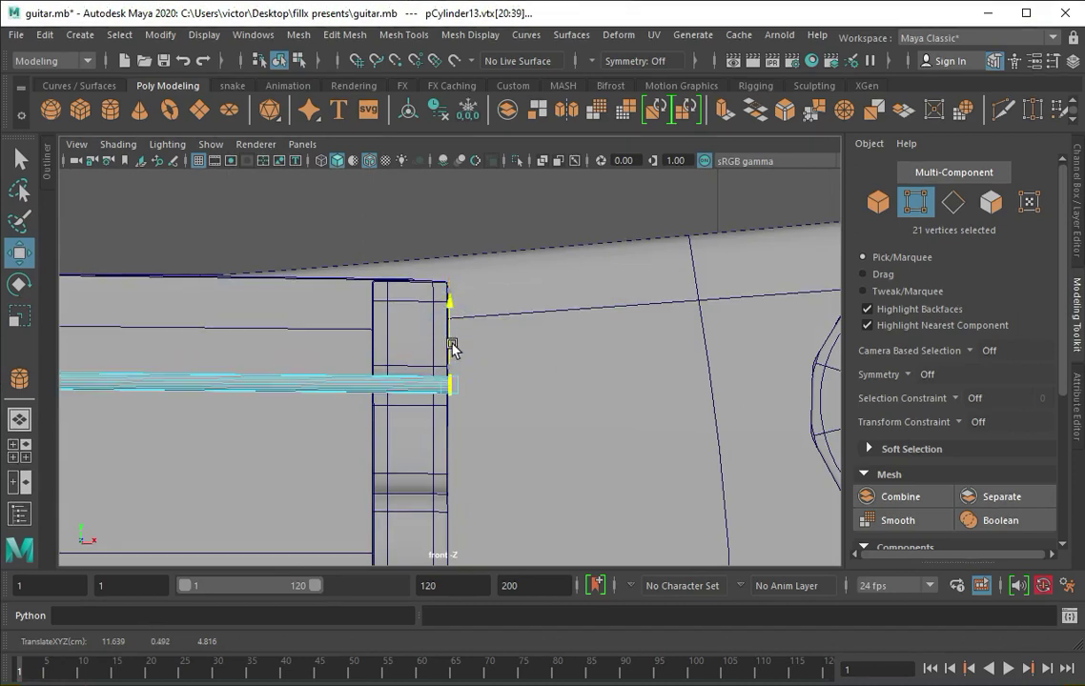
pyautogui.keyDown('alt'); pyautogui.moveTo(469, 410); pyautogui.dragTo(165, 322, button='middle'); pyautogui.keyUp('alt')
pyautogui.rightClick(424, 310)
# Step: Position the other end so pCylinder13 runs from the bridge pin over the sound hole
pyautogui.moveTo(394, 392); pyautogui.dragTo(346, 395)
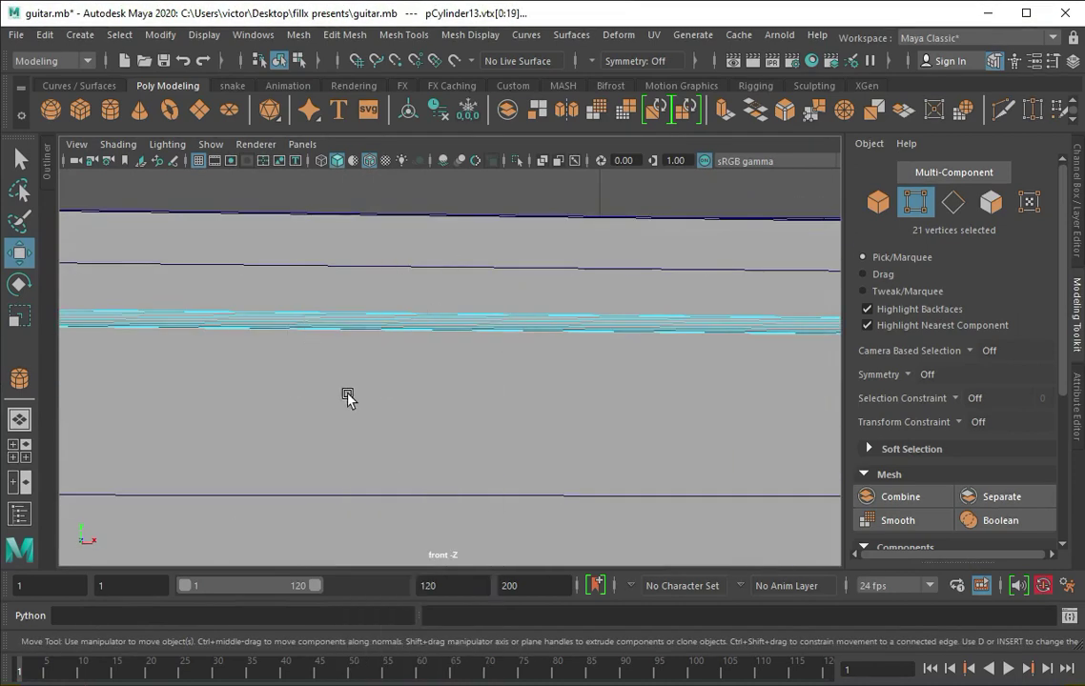
pyautogui.scroll(-4, 455, 372)
pyautogui.hotkey('ctrl', 'z')
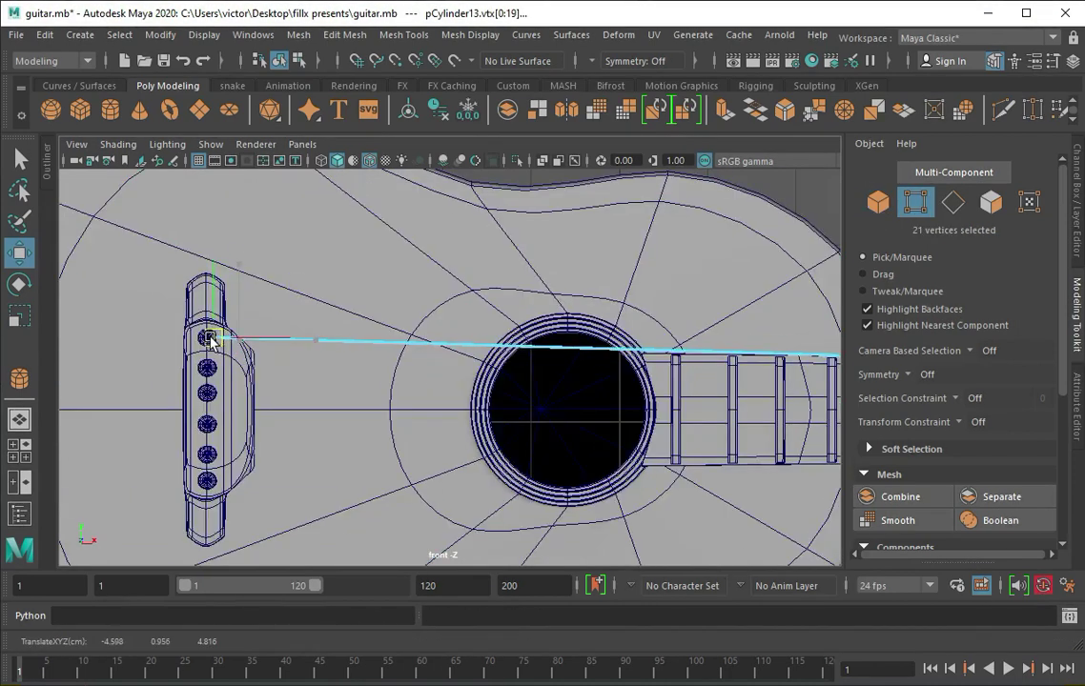
pyautogui.press('space')
pyautogui.press('space')
pyautogui.press('F8')
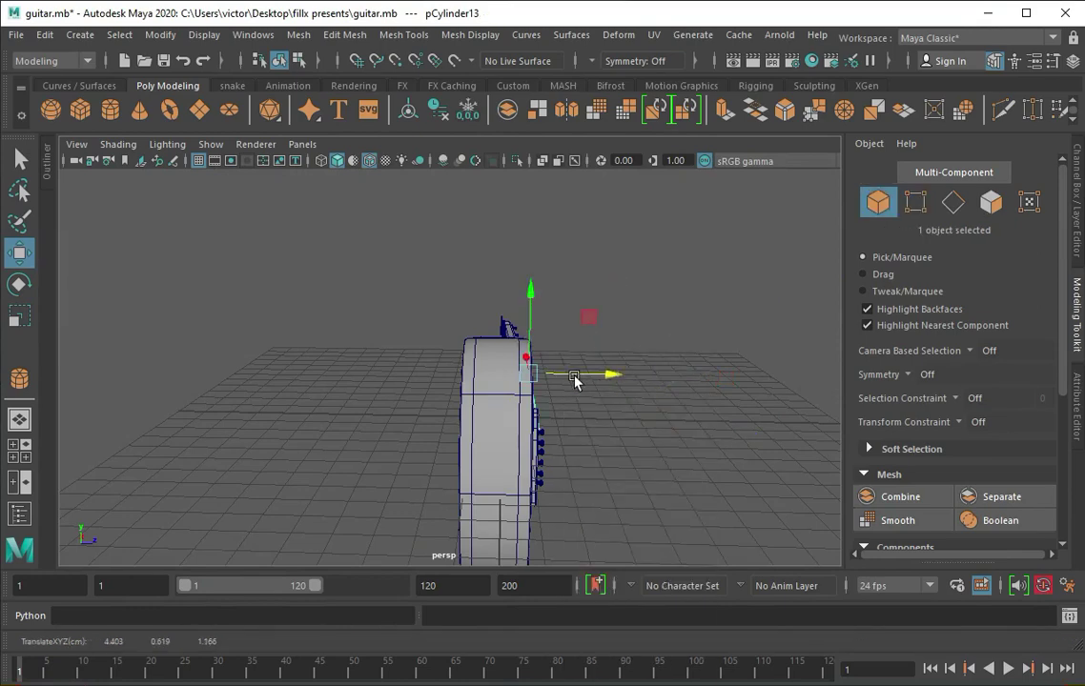
pyautogui.keyDown('alt'); pyautogui.moveTo(574, 380); pyautogui.dragTo(165, 405); pyautogui.keyUp('alt')
pyautogui.press('F8')
pyautogui.press('f')
pyautogui.moveTo(235, 351)
pyautogui.keyDown('alt'); pyautogui.mouseDown()
pyautogui.moveTo(545, 419)
pyautogui.moveTo(525, 448)
pyautogui.moveTo(503, 387)
pyautogui.mouseUp(); pyautogui.keyUp('alt')
pyautogui.press('space')
pyautogui.press('space')
pyautogui.rightClick(318, 320)
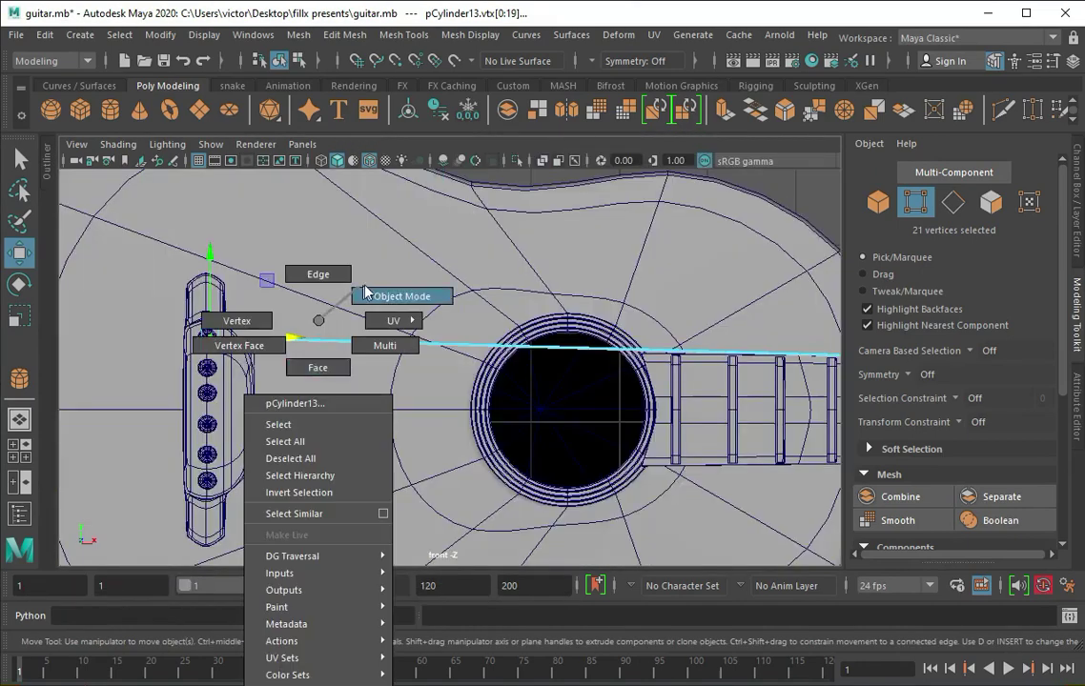
pyautogui.click(386, 296)
pyautogui.scroll(-3, 555, 324)
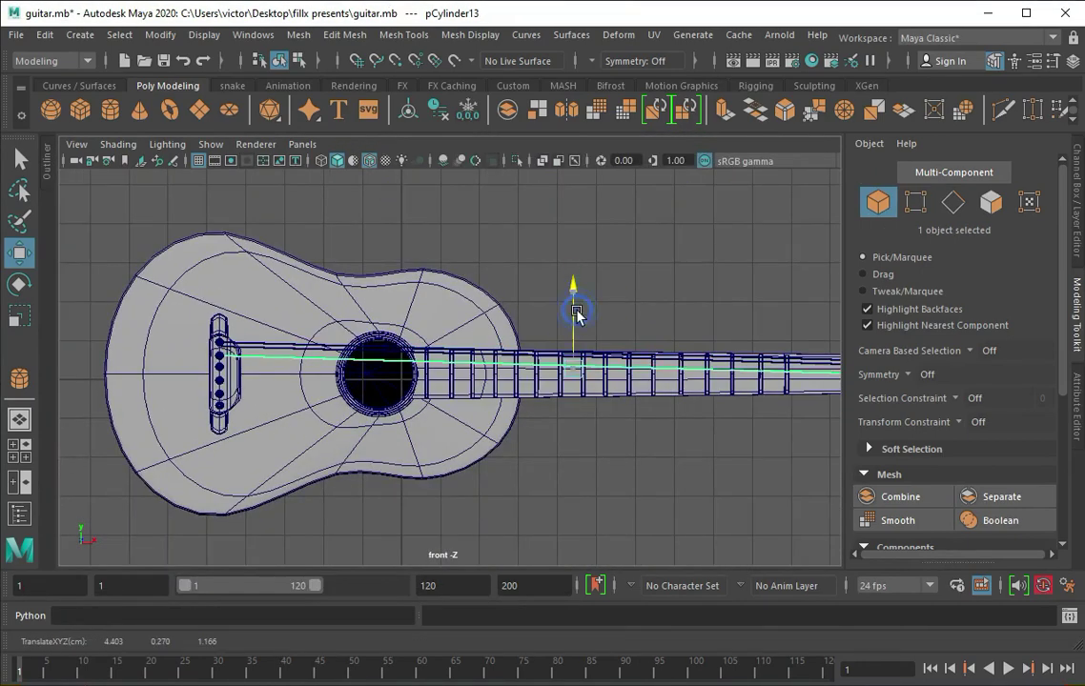
# Step: Select the first string's end vertices at the nut in the front view
pyautogui.keyDown('alt'); pyautogui.moveTo(576, 312); pyautogui.dragTo(197, 315, button='middle'); pyautogui.keyUp('alt')
pyautogui.scroll(5, 551, 374)
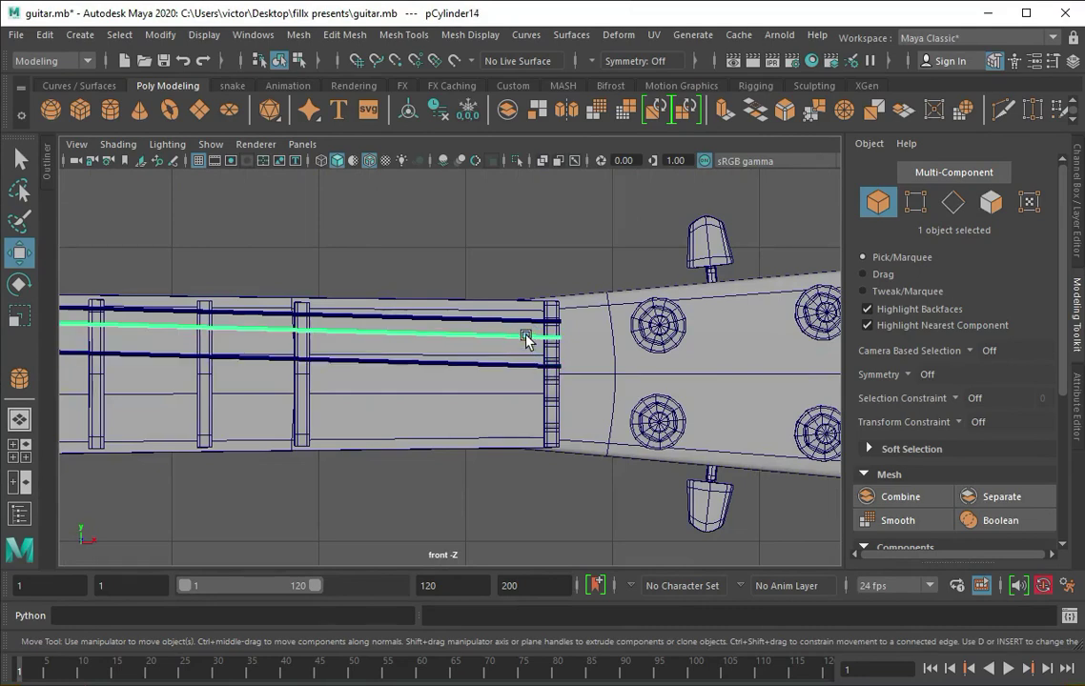
pyautogui.scroll(-2, 437, 362)
pyautogui.keyDown('alt'); pyautogui.moveTo(448, 349); pyautogui.dragTo(544, 380, button='middle'); pyautogui.keyUp('alt')
pyautogui.scroll(-2, 686, 376)
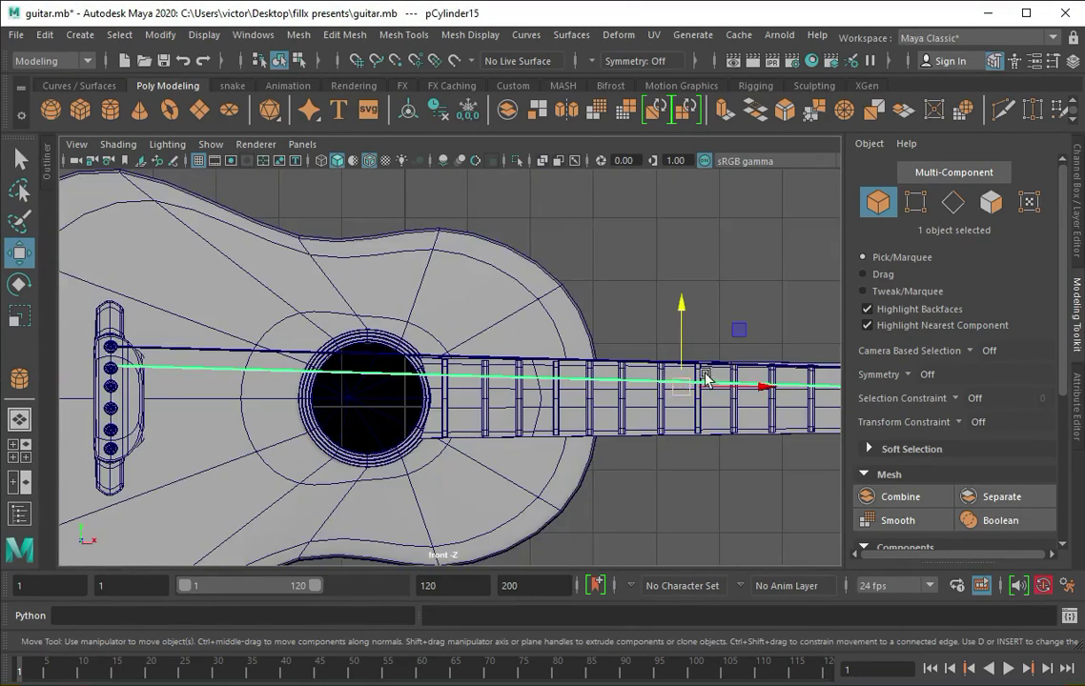
pyautogui.keyDown('alt'); pyautogui.moveTo(685, 375); pyautogui.dragTo(579, 479, button='middle'); pyautogui.keyUp('alt')
pyautogui.scroll(4, 579, 478)
pyautogui.scroll(4, 448, 381)
pyautogui.moveTo(407, 404); pyautogui.dragTo(325, 317, button='right')
pyautogui.moveTo(440, 370); pyautogui.dragTo(474, 409)
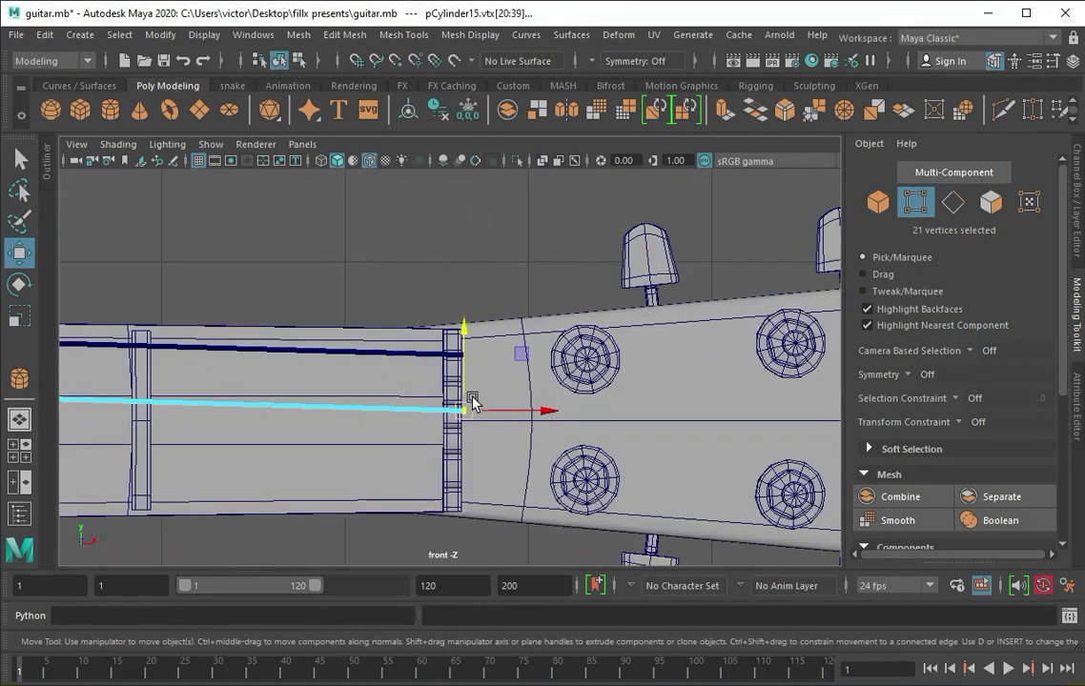
pyautogui.moveTo(461, 335); pyautogui.dragTo(528, 295, button='right')
pyautogui.scroll(-5, 661, 332)
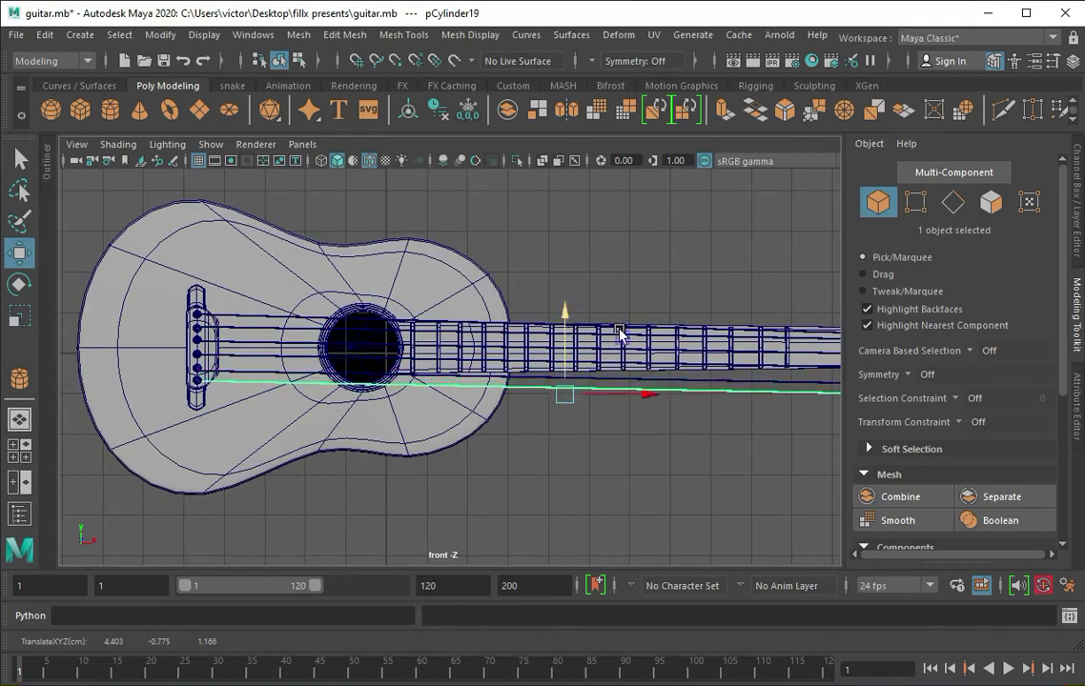
# Step: Move the lower string's end vertices up onto the fretboard
pyautogui.keyDown('alt'); pyautogui.moveTo(563, 319); pyautogui.dragTo(134, 281, button='middle'); pyautogui.keyUp('alt')
pyautogui.scroll(3, 552, 303)
pyautogui.moveTo(565, 291); pyautogui.dragTo(574, 268, button='right')
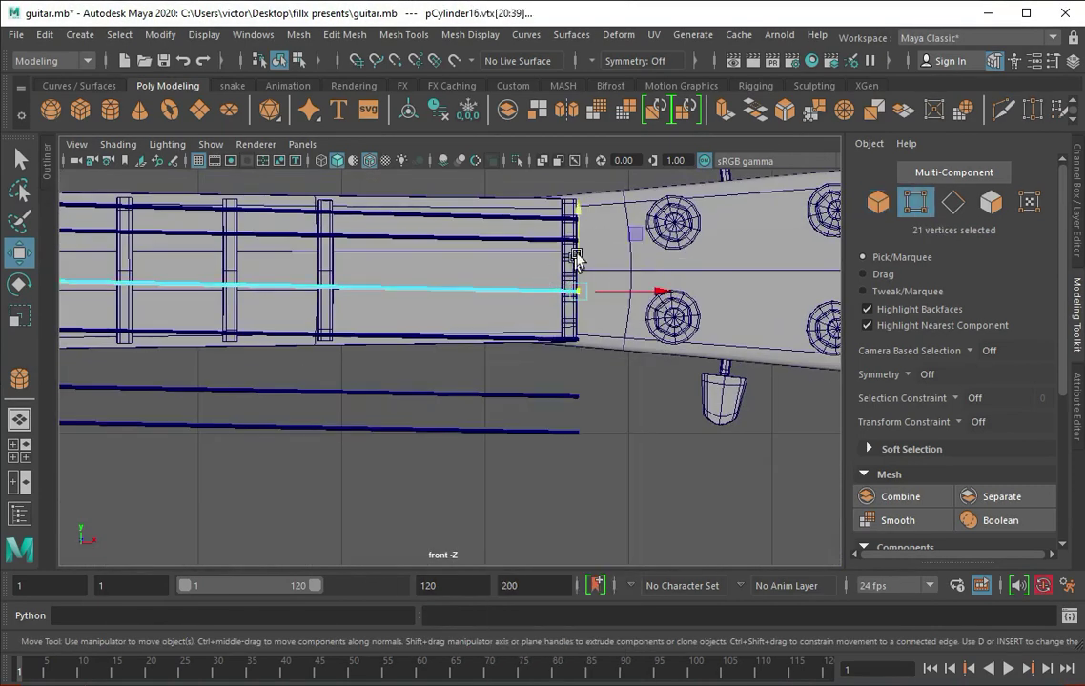
pyautogui.moveTo(566, 318); pyautogui.dragTo(495, 319, button='right')
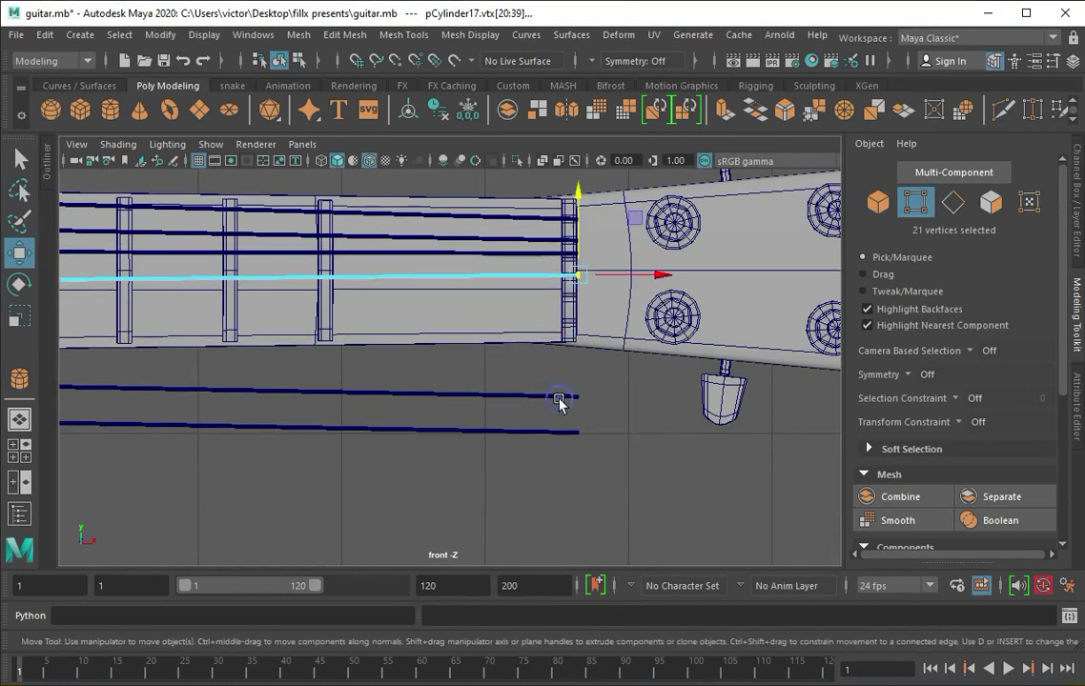
pyautogui.moveTo(538, 376); pyautogui.dragTo(580, 237)
pyautogui.click(567, 430)
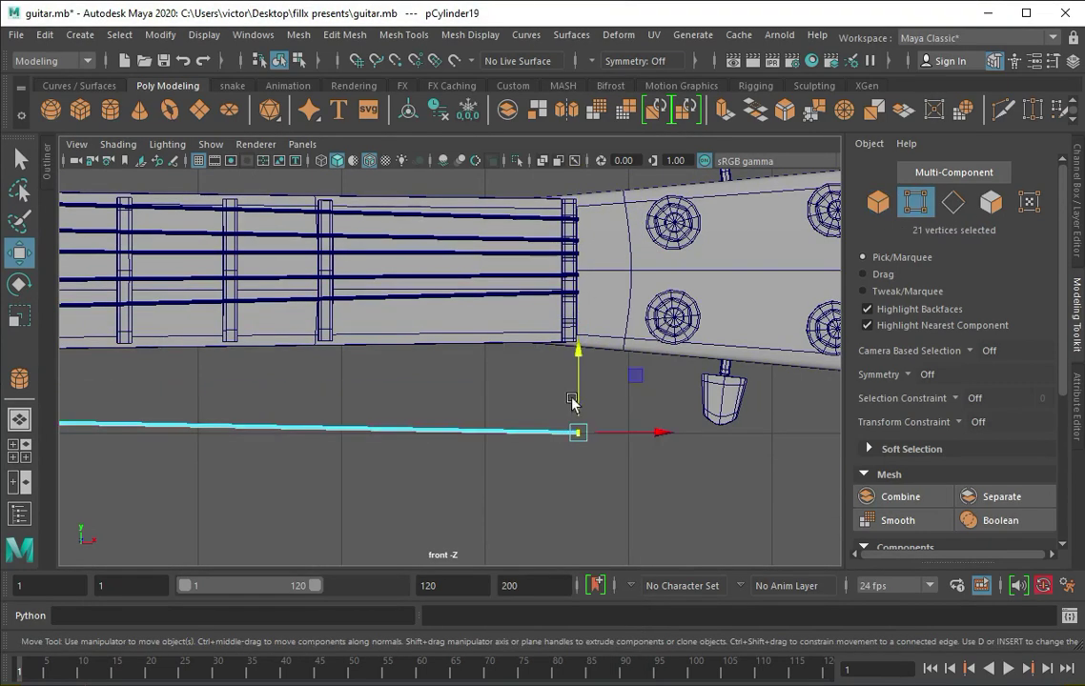
# Step: Select the upper strings one by one around the tuning pegs in perspective
pyautogui.scroll(-5, 377, 335)
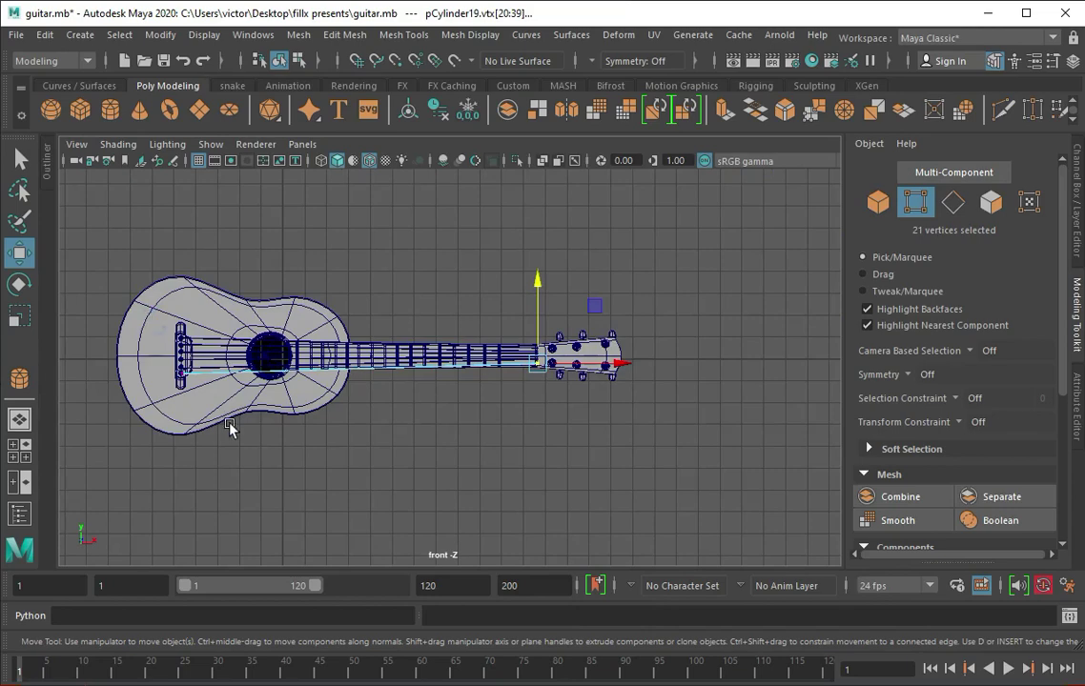
pyautogui.press('space')
pyautogui.press('space')
pyautogui.press('f')
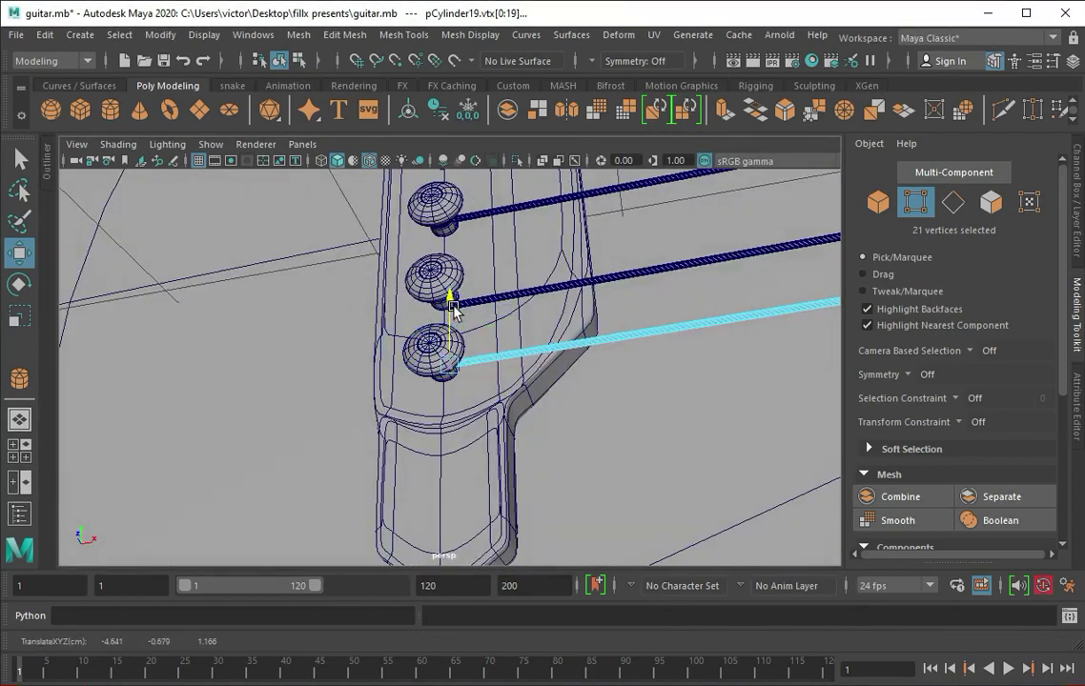
pyautogui.press('F9')
pyautogui.press('F8')
pyautogui.moveTo(484, 303)
pyautogui.keyDown('alt'); pyautogui.mouseDown()
pyautogui.moveTo(462, 274)
pyautogui.moveTo(445, 280)
pyautogui.mouseUp(); pyautogui.keyUp('alt')
pyautogui.click(480, 246)
pyautogui.press('F8')
pyautogui.click(575, 332)
pyautogui.keyDown('alt'); pyautogui.moveTo(575, 332); pyautogui.dragTo(508, 351); pyautogui.keyUp('alt')
# Step: Raise the last string's end onto its tuning peg and view the guitar shaded
pyautogui.press('F9')
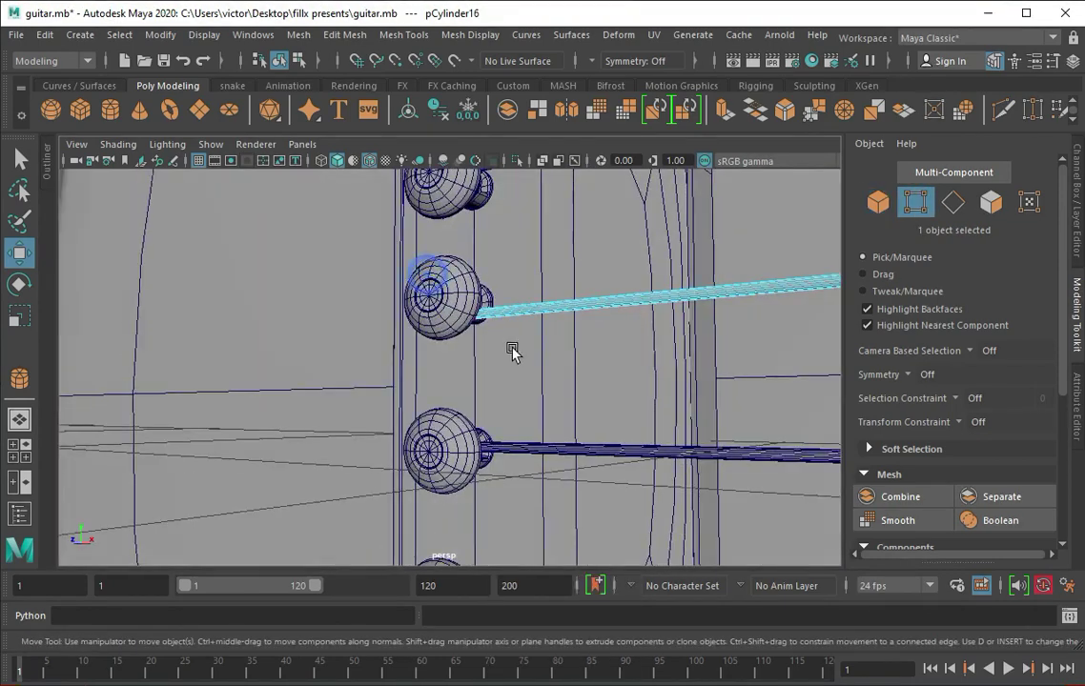
pyautogui.press('F8')
pyautogui.click(513, 276)
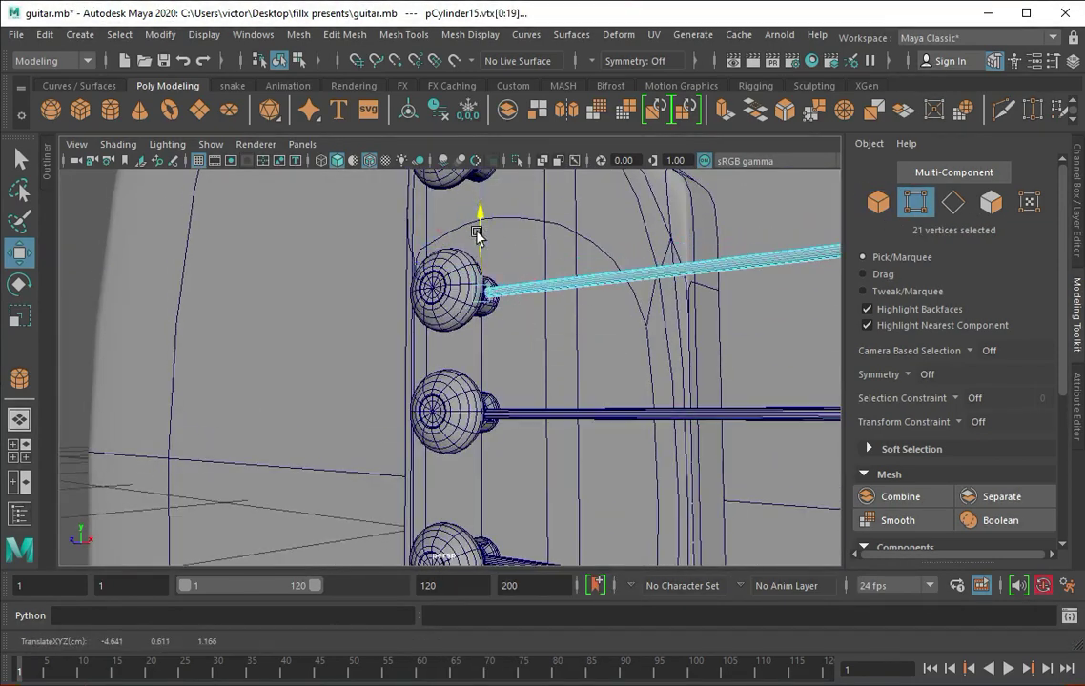
pyautogui.keyDown('alt'); pyautogui.moveTo(478, 234); pyautogui.dragTo(453, 269); pyautogui.keyUp('alt')
pyautogui.press('F8')
pyautogui.scroll(-6, 325, 183)
pyautogui.press('5')
pyautogui.keyDown('alt'); pyautogui.moveTo(325, 183); pyautogui.dragTo(286, 220); pyautogui.keyUp('alt')
pyautogui.moveTo(362, 267); pyautogui.dragTo(791, 439)
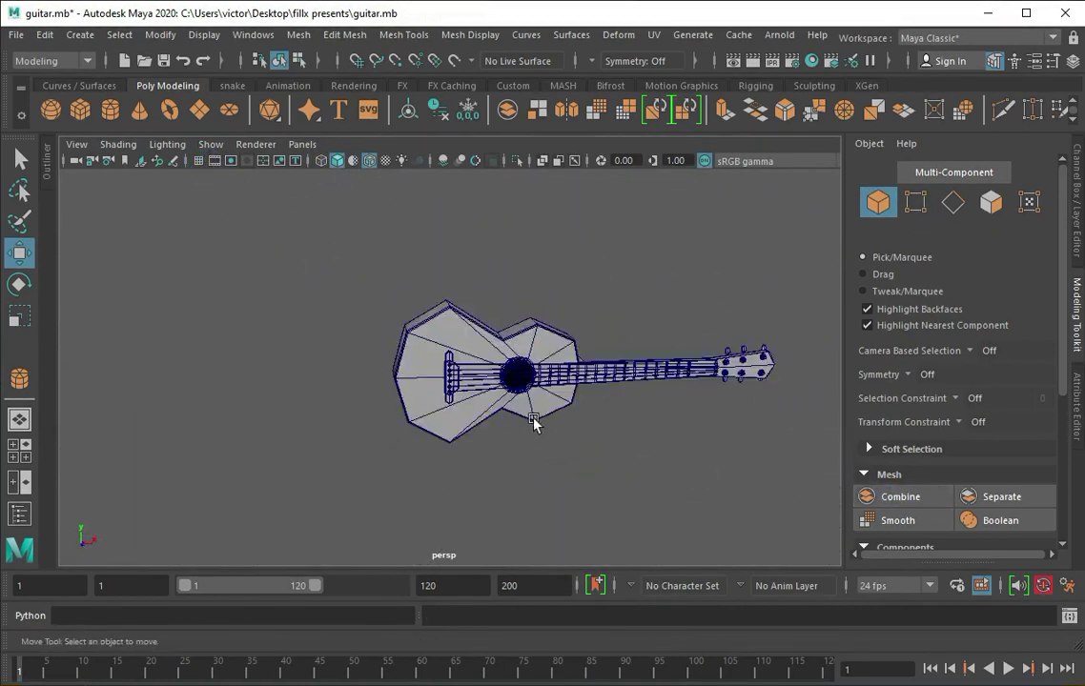
# Step: Turn on smooth preview for the guitar and inspect it from several angles
pyautogui.press('3')
pyautogui.click(649, 379)
pyautogui.click(653, 376)
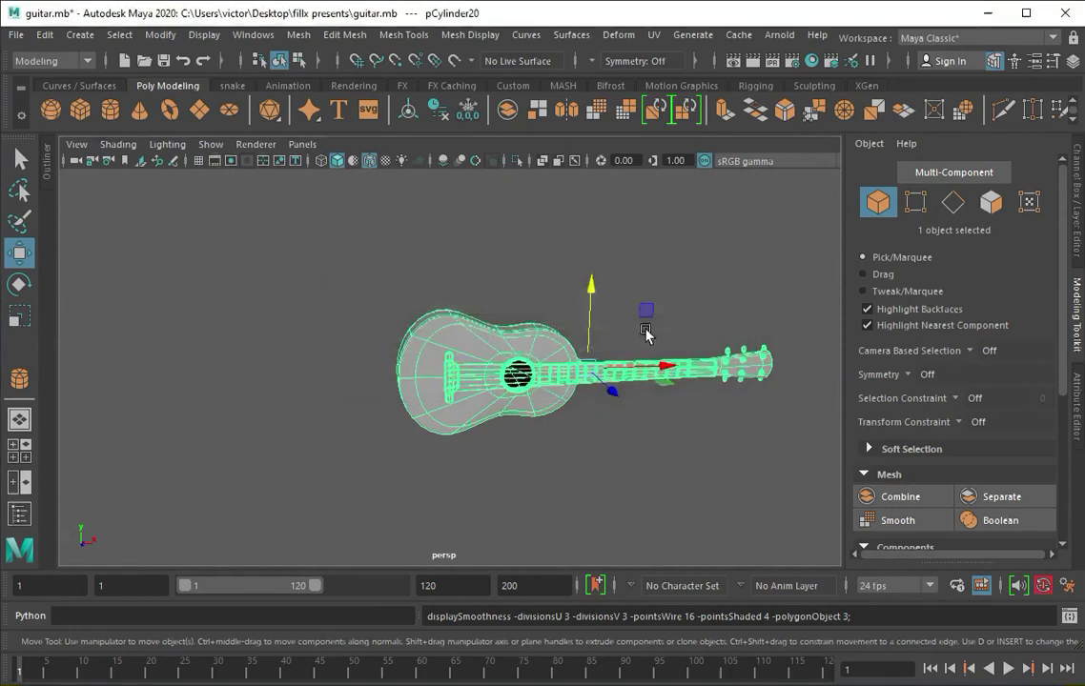
pyautogui.moveTo(611, 495)
pyautogui.keyDown('alt'); pyautogui.mouseDown()
pyautogui.moveTo(599, 384)
pyautogui.moveTo(630, 310)
pyautogui.mouseUp(); pyautogui.keyUp('alt')
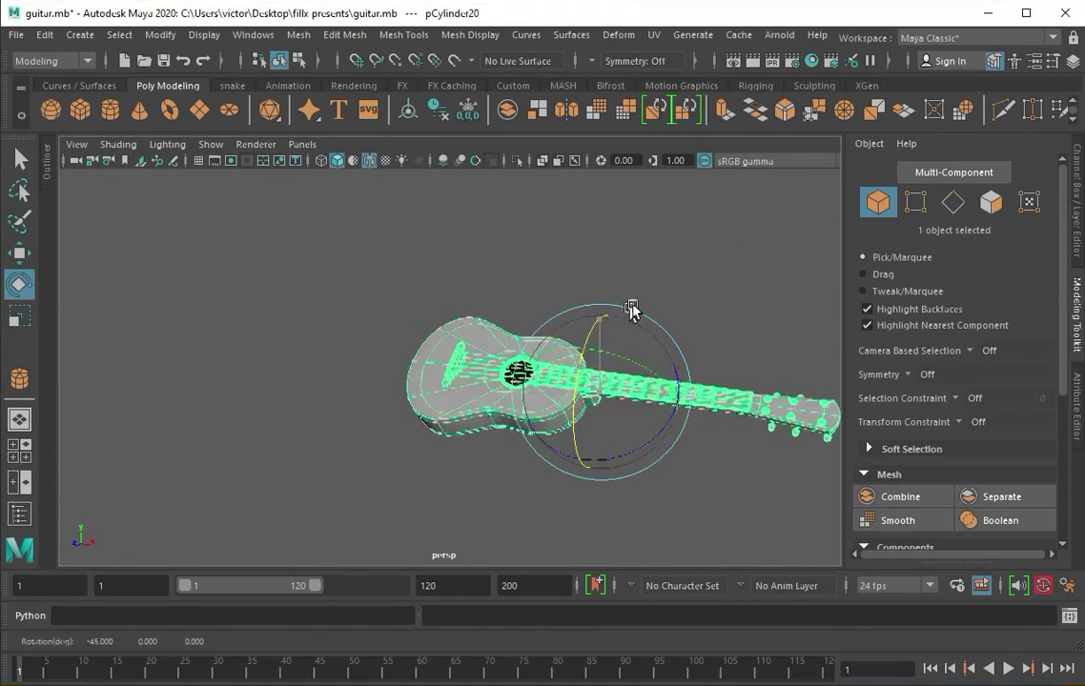
pyautogui.keyDown('alt'); pyautogui.moveTo(648, 414); pyautogui.dragTo(751, 436); pyautogui.keyUp('alt')
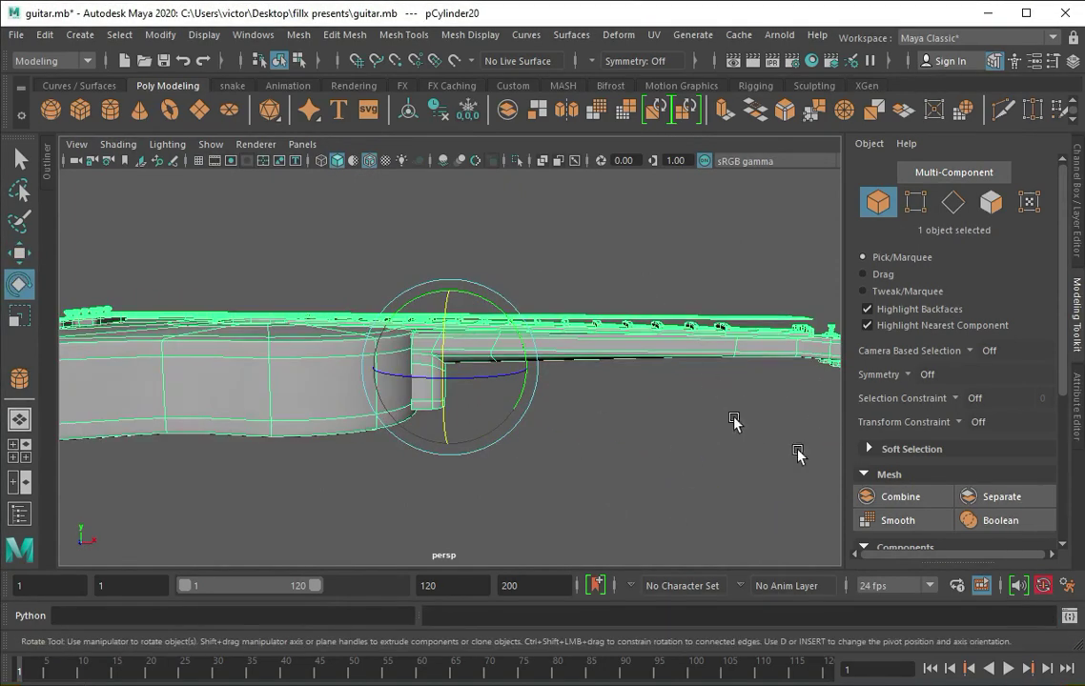
pyautogui.keyDown('alt'); pyautogui.moveTo(693, 340); pyautogui.dragTo(649, 386); pyautogui.keyUp('alt')
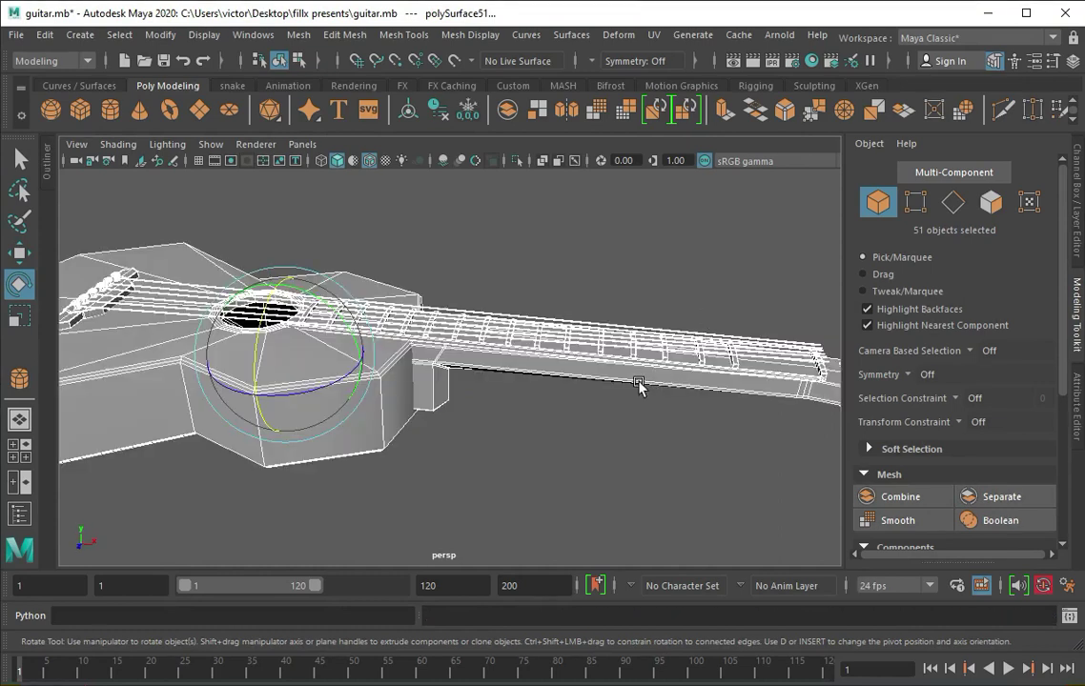
pyautogui.keyDown('alt'); pyautogui.moveTo(751, 484); pyautogui.dragTo(678, 472); pyautogui.keyUp('alt')
pyautogui.keyDown('alt'); pyautogui.moveTo(677, 472); pyautogui.dragTo(601, 368, button='right'); pyautogui.keyUp('alt')
# Step: Show the maximized top view of the headstock from the four-view layout
pyautogui.press('Up')
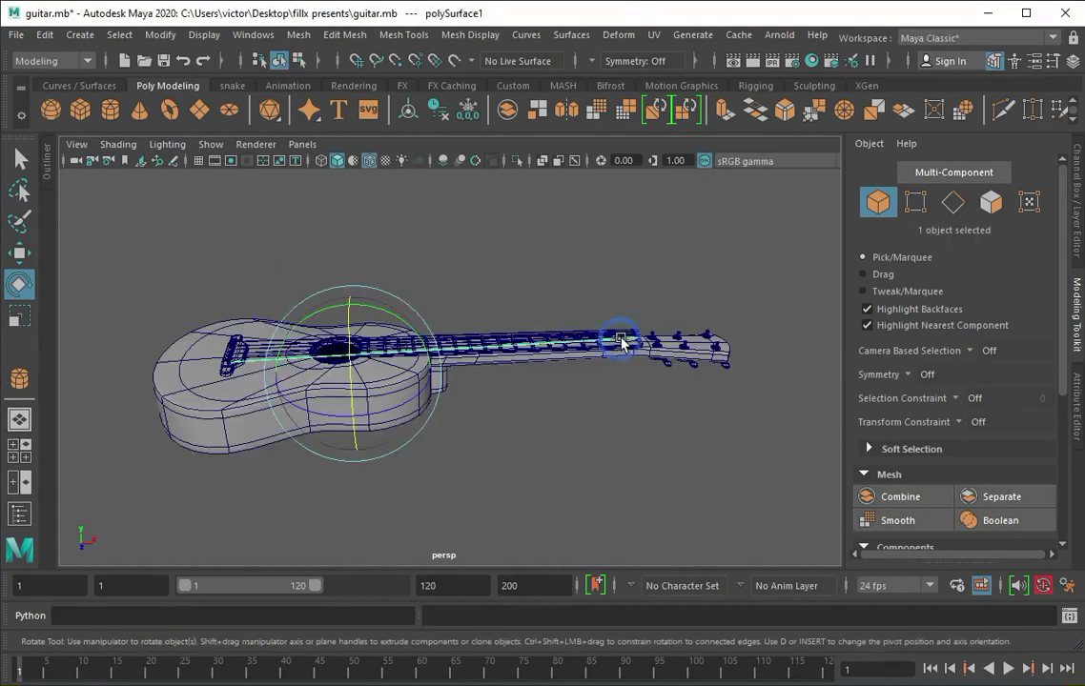
pyautogui.press('space')
pyautogui.press('space')
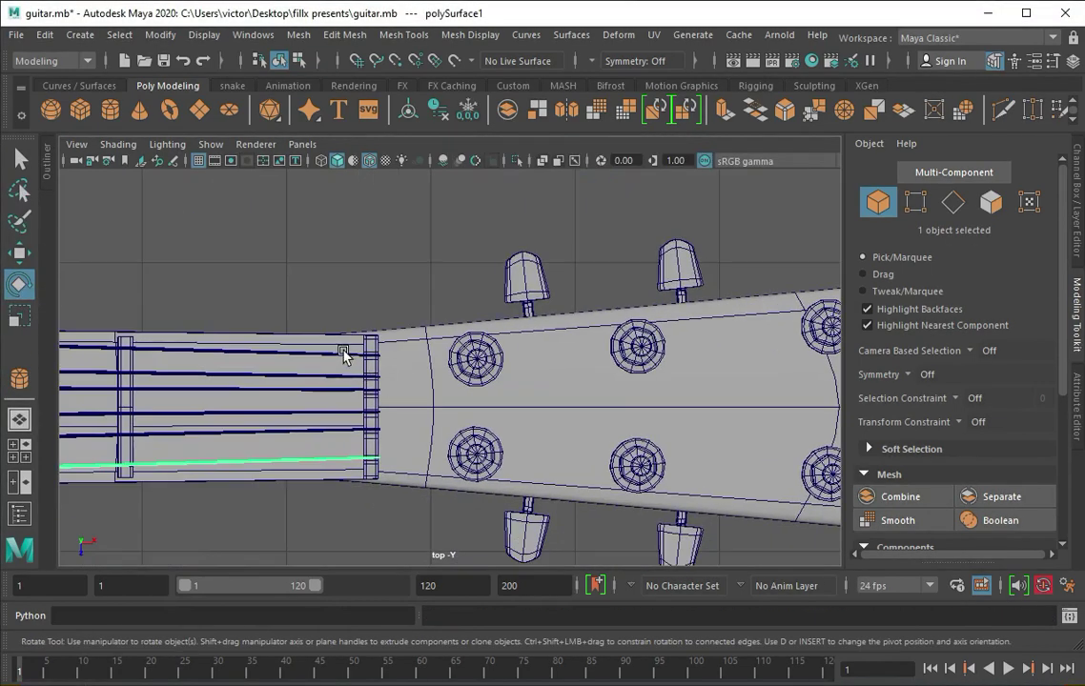
pyautogui.press('space')
pyautogui.press('space')
# Step: Select the string-end vertices where all the strings meet the nut
pyautogui.scroll(5, 363, 291)
pyautogui.keyDown('alt'); pyautogui.moveTo(363, 291); pyautogui.dragTo(412, 289, button='middle'); pyautogui.keyUp('alt')
pyautogui.scroll(3, 513, 335)
pyautogui.keyDown('alt'); pyautogui.moveTo(514, 335); pyautogui.dragTo(391, 443); pyautogui.keyUp('alt')
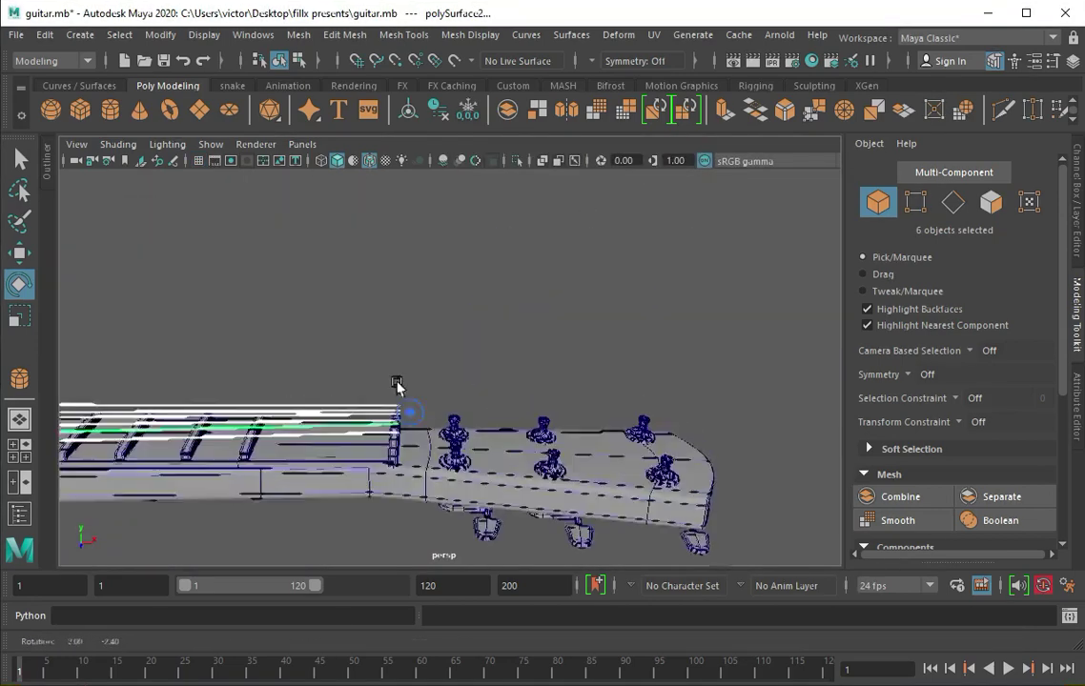
pyautogui.scroll(3, 288, 435)
pyautogui.press('F9')
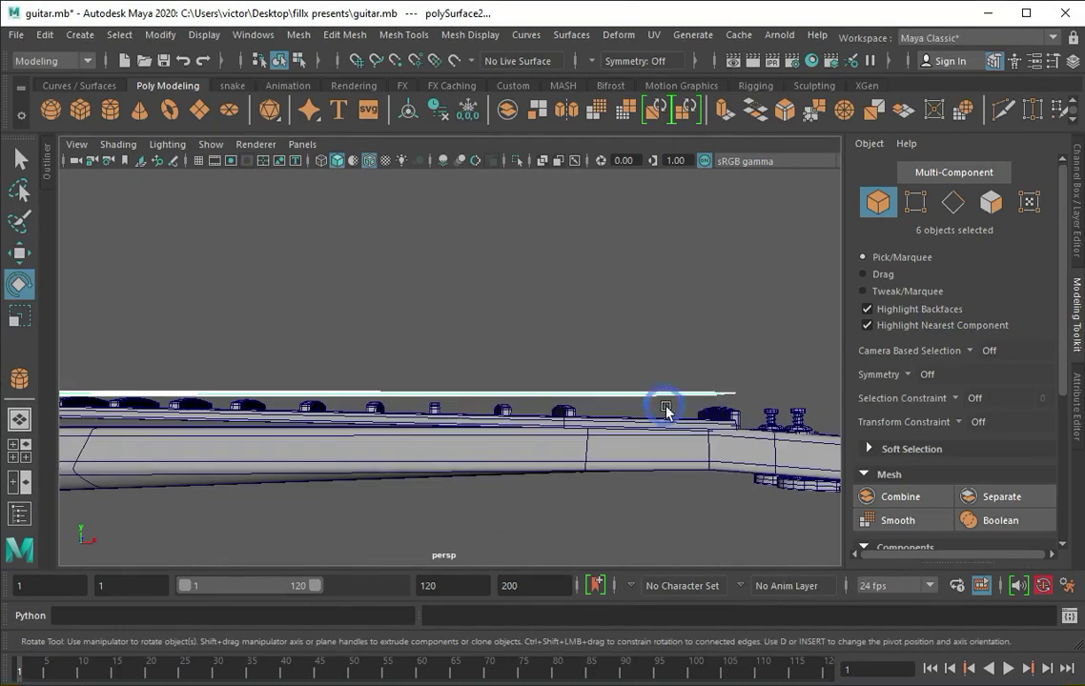
pyautogui.keyDown('alt'); pyautogui.moveTo(288, 435); pyautogui.dragTo(705, 402); pyautogui.keyUp('alt')
pyautogui.moveTo(714, 318); pyautogui.dragTo(634, 314, button='right')
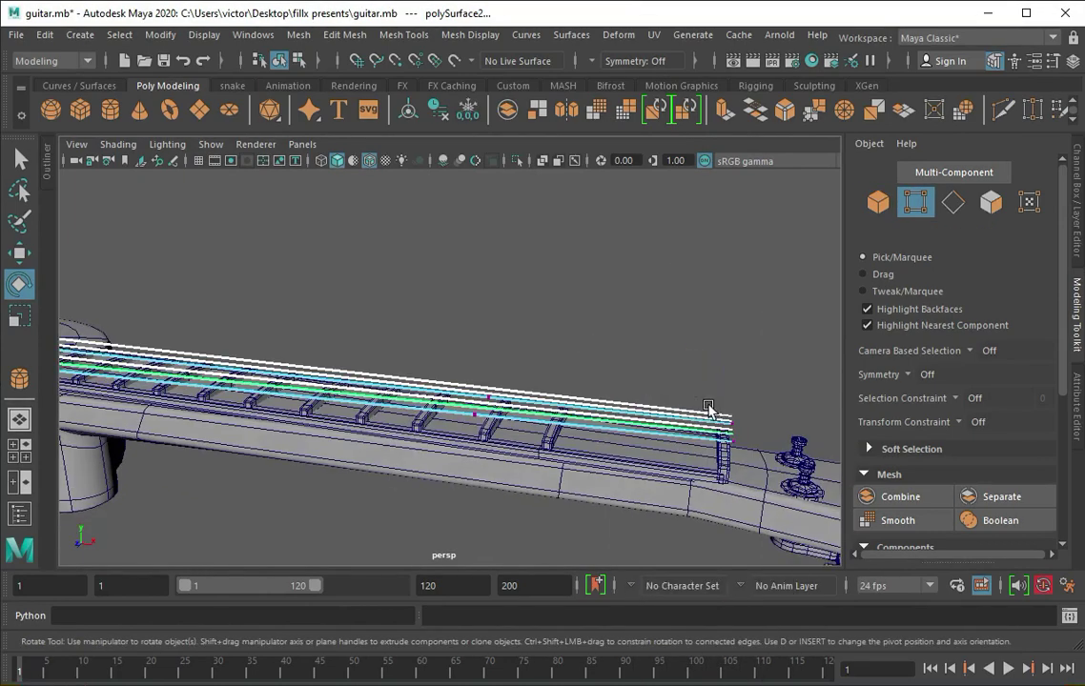
pyautogui.moveTo(709, 417)
pyautogui.keyDown('alt'); pyautogui.mouseDown()
pyautogui.moveTo(725, 405)
pyautogui.moveTo(659, 472)
pyautogui.mouseUp(); pyautogui.keyUp('alt')
# Step: Frame the selected string-end vertices, undoing an accidental vertex move
pyautogui.press('space')
pyautogui.press('space')
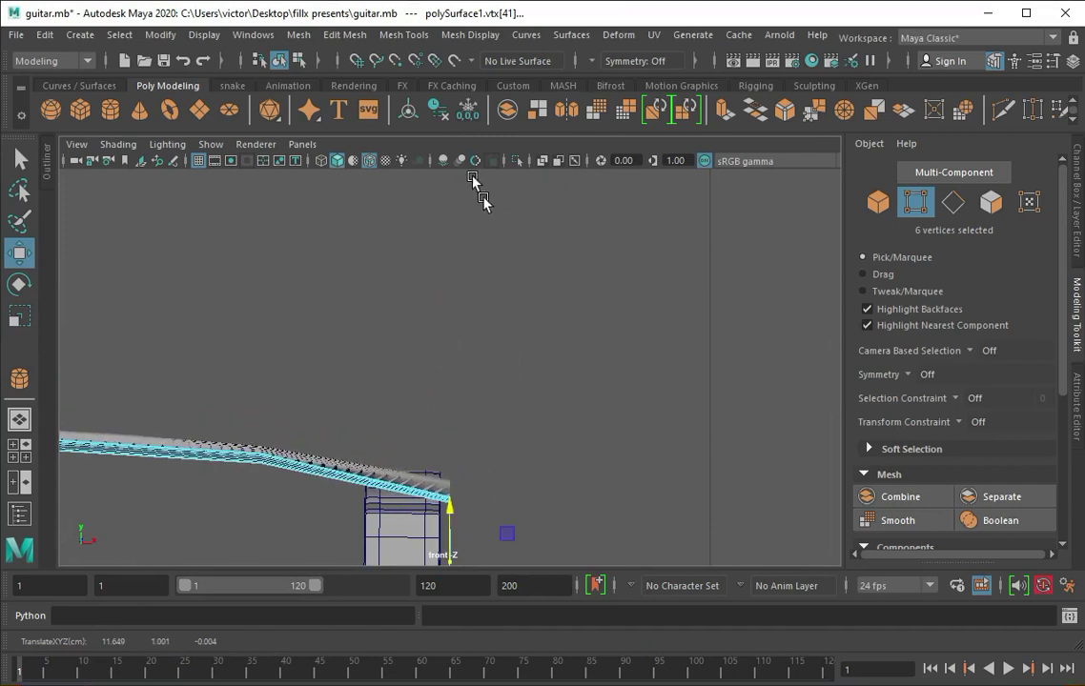
pyautogui.press('f')
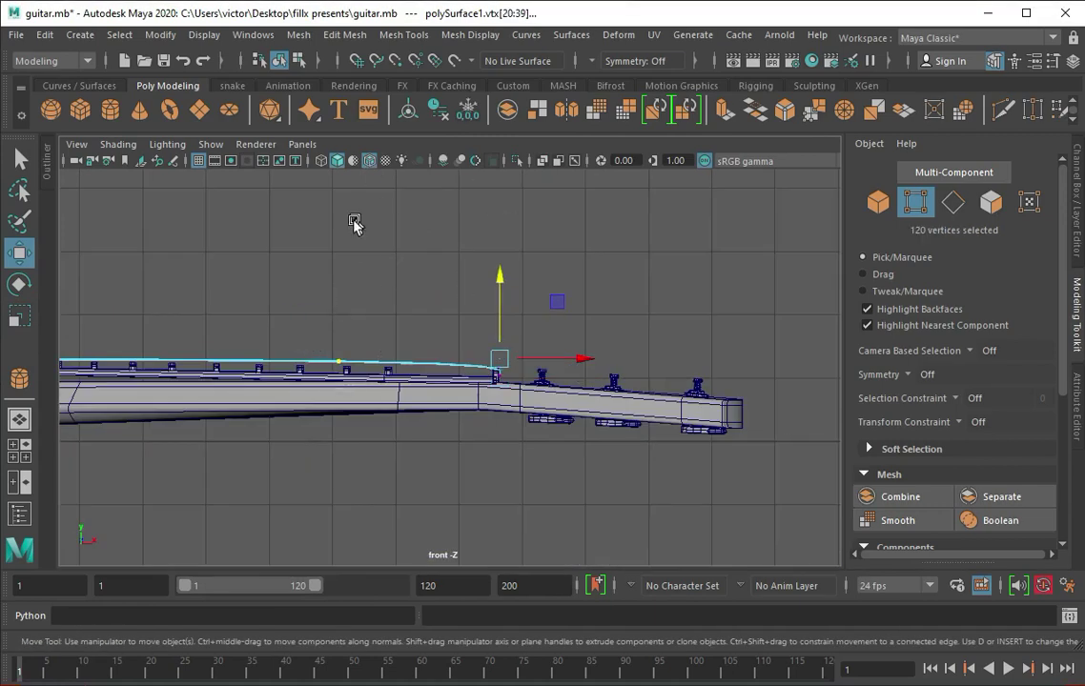
pyautogui.hotkey('ctrl', 'z')
pyautogui.press('space')
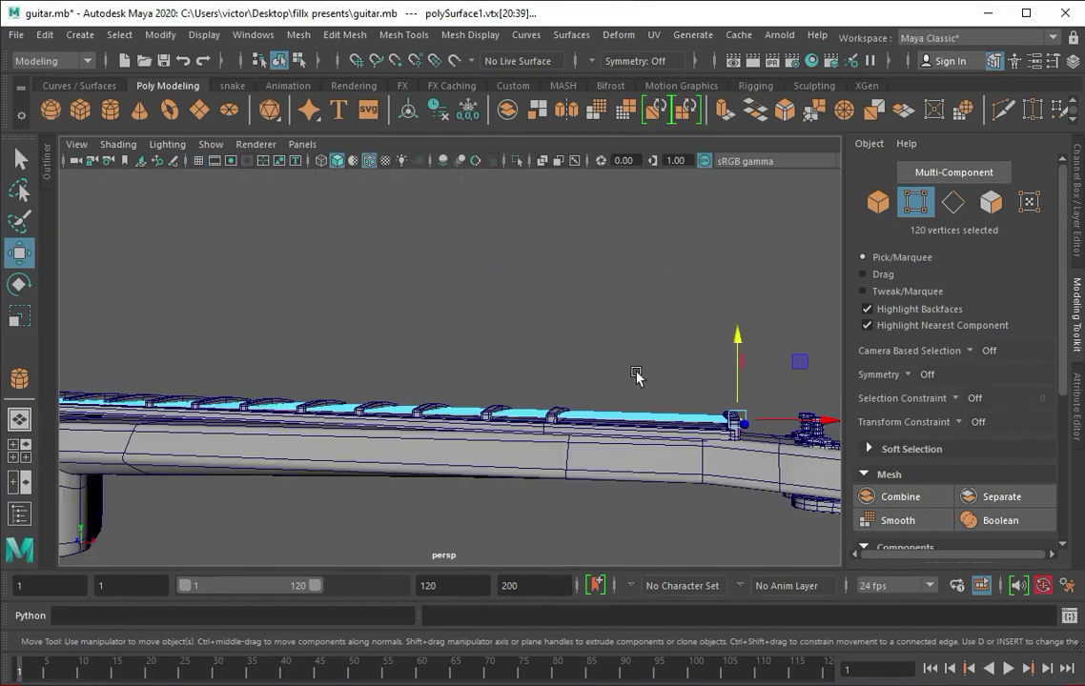
pyautogui.press('space')
pyautogui.moveTo(525, 367); pyautogui.dragTo(528, 339)
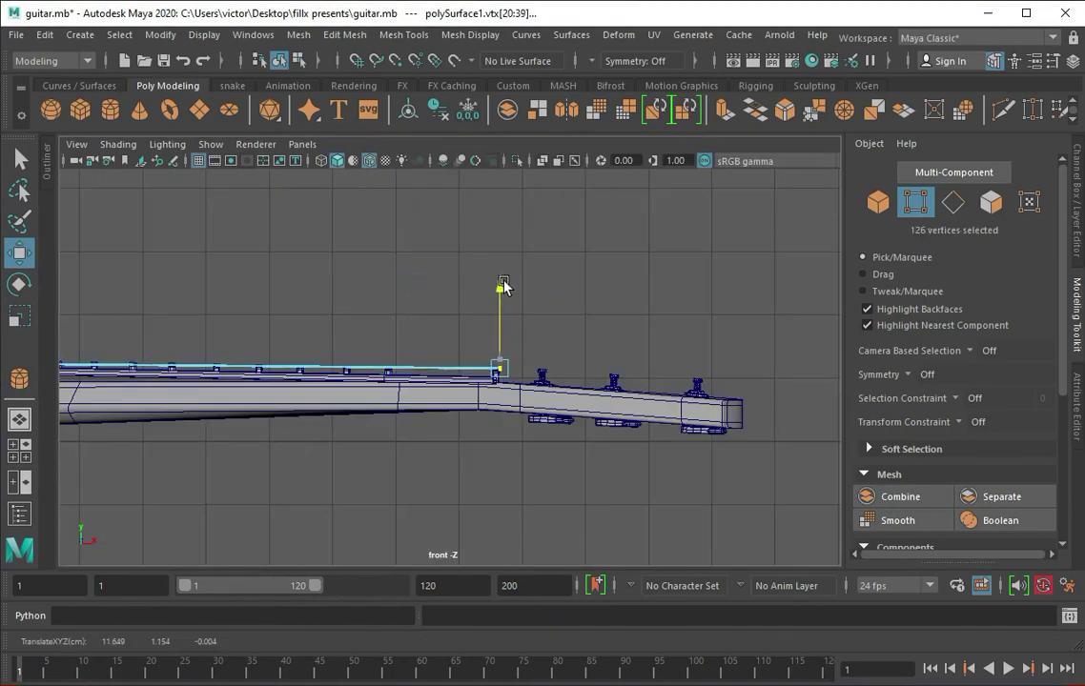
# Step: Convert the string-end vertices into a 20-face selection at the nut
pyautogui.scroll(5, 503, 288)
pyautogui.moveTo(526, 288)
pyautogui.keyDown('alt'); pyautogui.mouseDown()
pyautogui.moveTo(685, 274)
pyautogui.moveTo(600, 443)
pyautogui.mouseUp(); pyautogui.keyUp('alt')
pyautogui.keyDown('alt'); pyautogui.moveTo(567, 354); pyautogui.dragTo(381, 394); pyautogui.keyUp('alt')
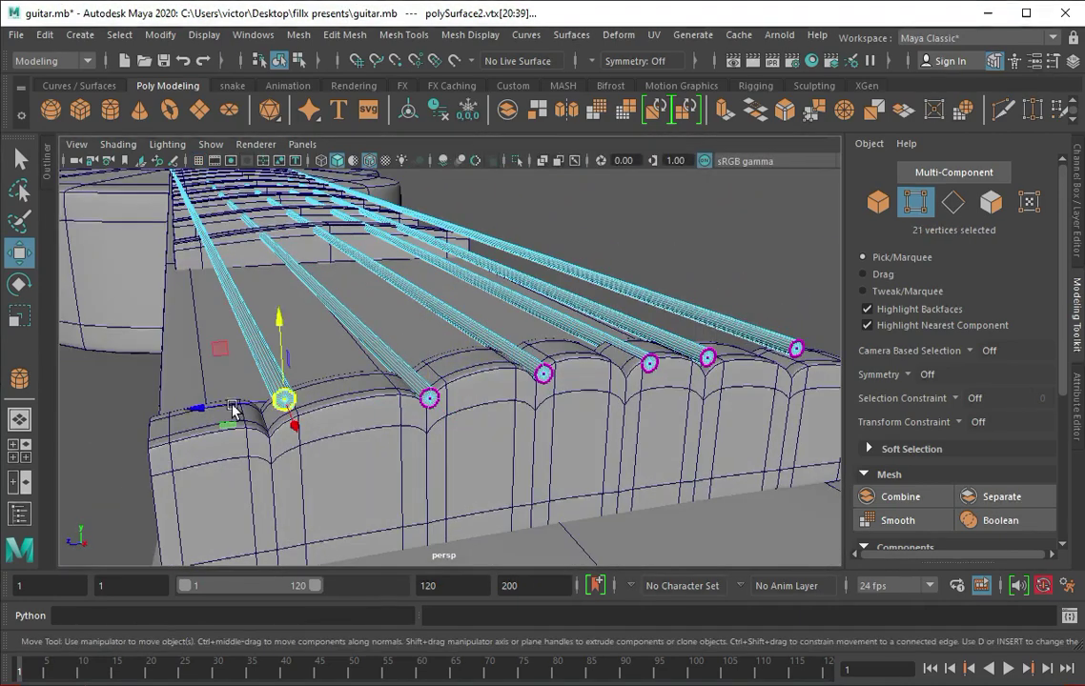
pyautogui.keyDown('alt'); pyautogui.moveTo(544, 386); pyautogui.dragTo(424, 394); pyautogui.keyUp('alt')
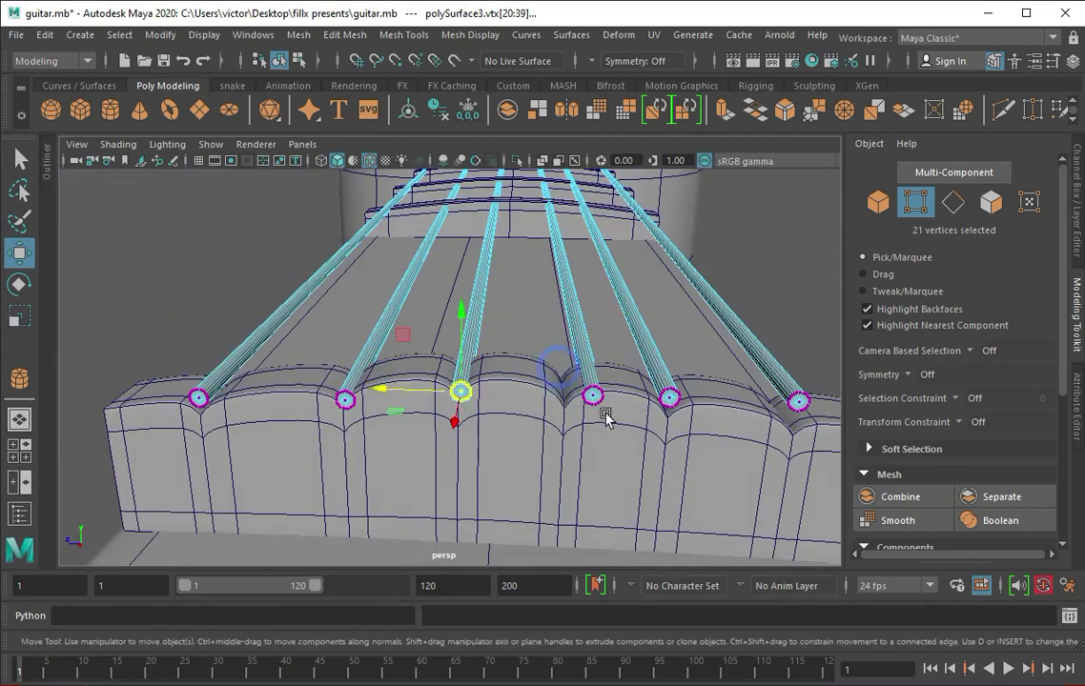
pyautogui.keyDown('alt'); pyautogui.moveTo(694, 429); pyautogui.dragTo(562, 395); pyautogui.keyUp('alt')
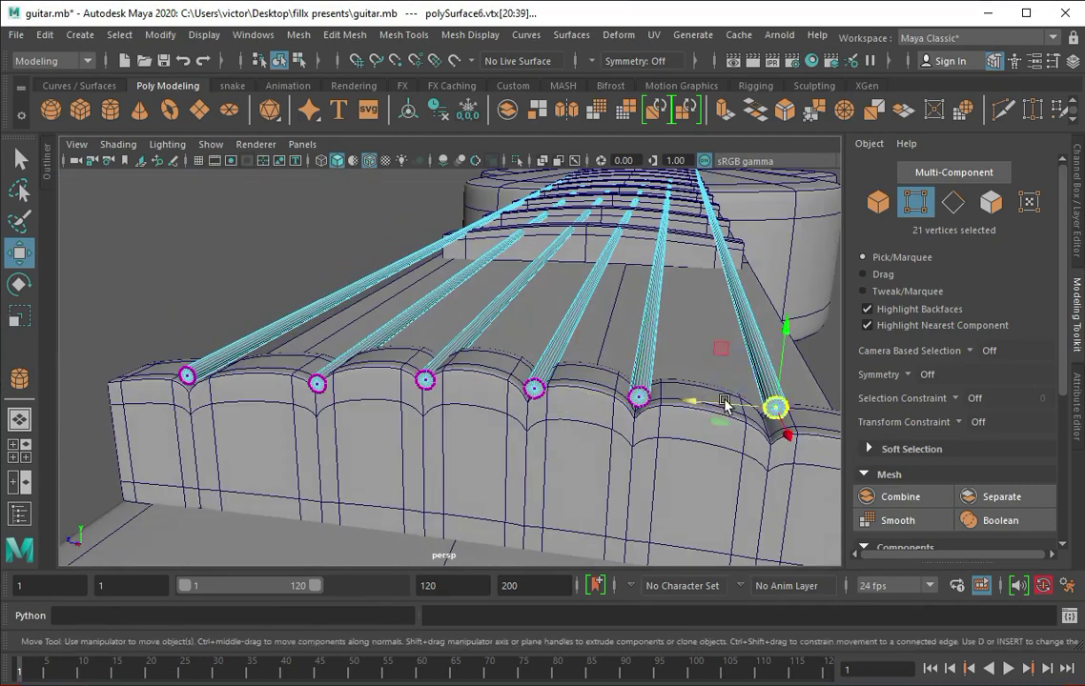
pyautogui.moveTo(770, 417)
pyautogui.keyDown('alt'); pyautogui.mouseDown()
pyautogui.moveTo(780, 416)
pyautogui.moveTo(706, 420)
pyautogui.mouseUp(); pyautogui.keyUp('alt')
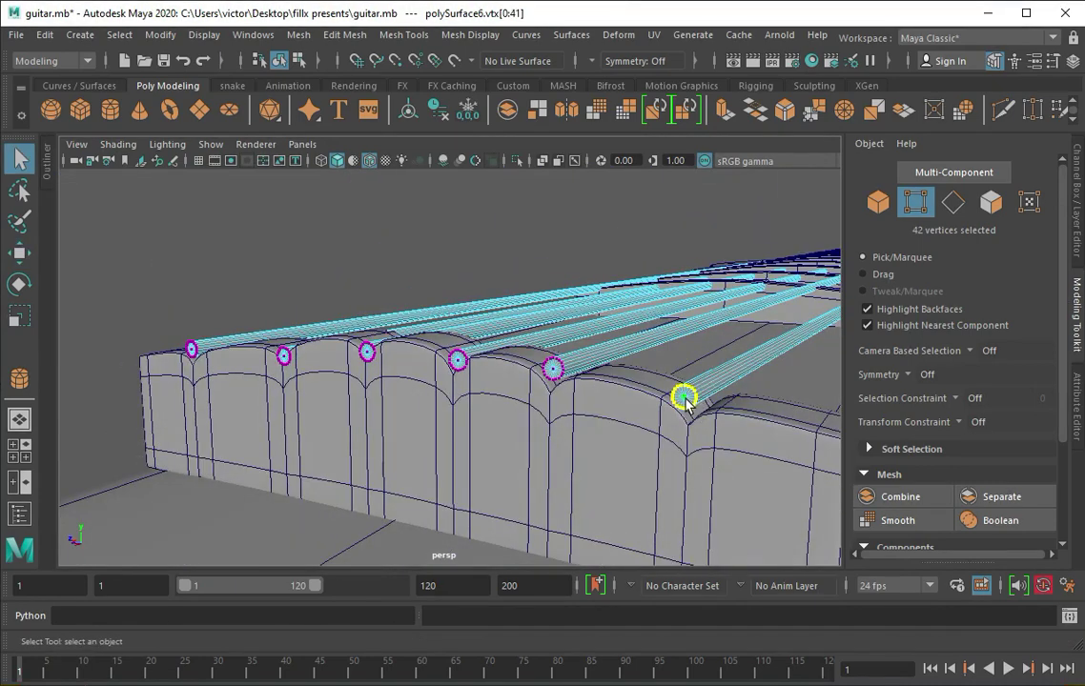
pyautogui.keyDown('ctrl'); pyautogui.moveTo(686, 400); pyautogui.dragTo(690, 443, button='right'); pyautogui.keyUp('ctrl')
pyautogui.keyDown('alt'); pyautogui.moveTo(718, 407); pyautogui.dragTo(700, 86); pyautogui.keyUp('alt')
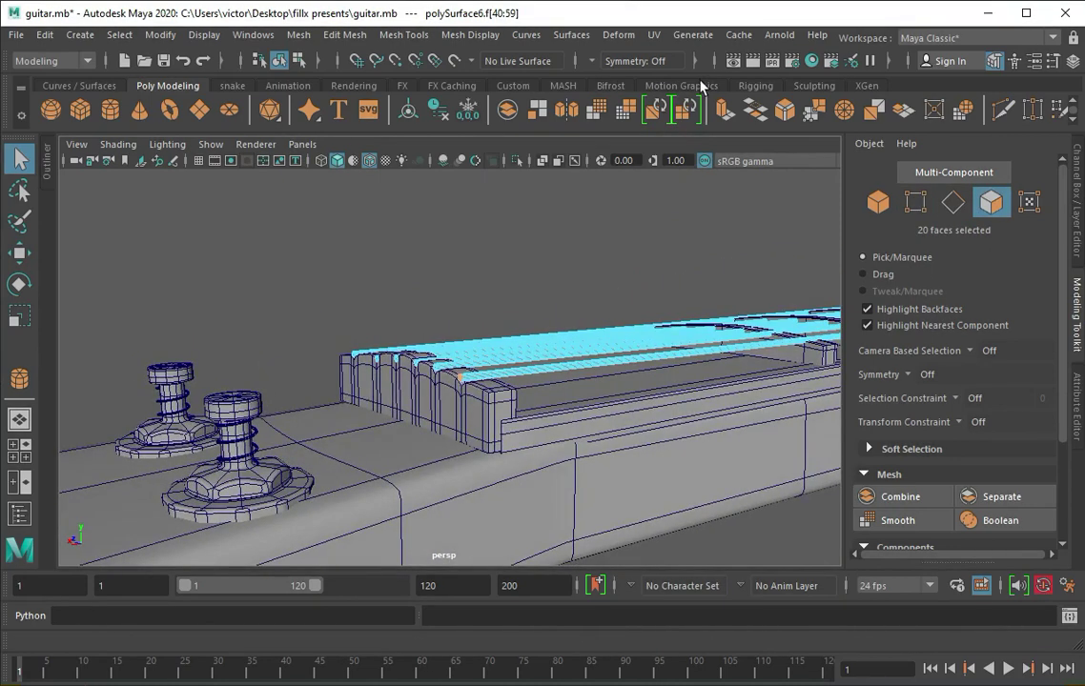
# Step: Undo the last string adjustment and bring the nut and strings back into view
pyautogui.moveTo(277, 301); pyautogui.dragTo(317, 279)
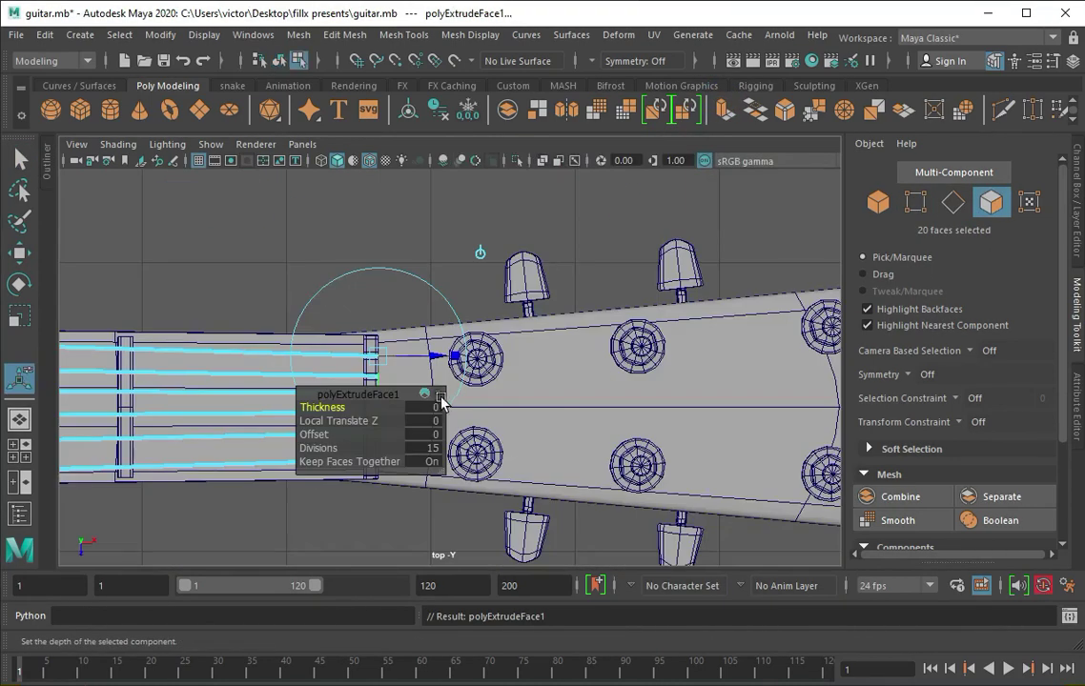
pyautogui.press('space')
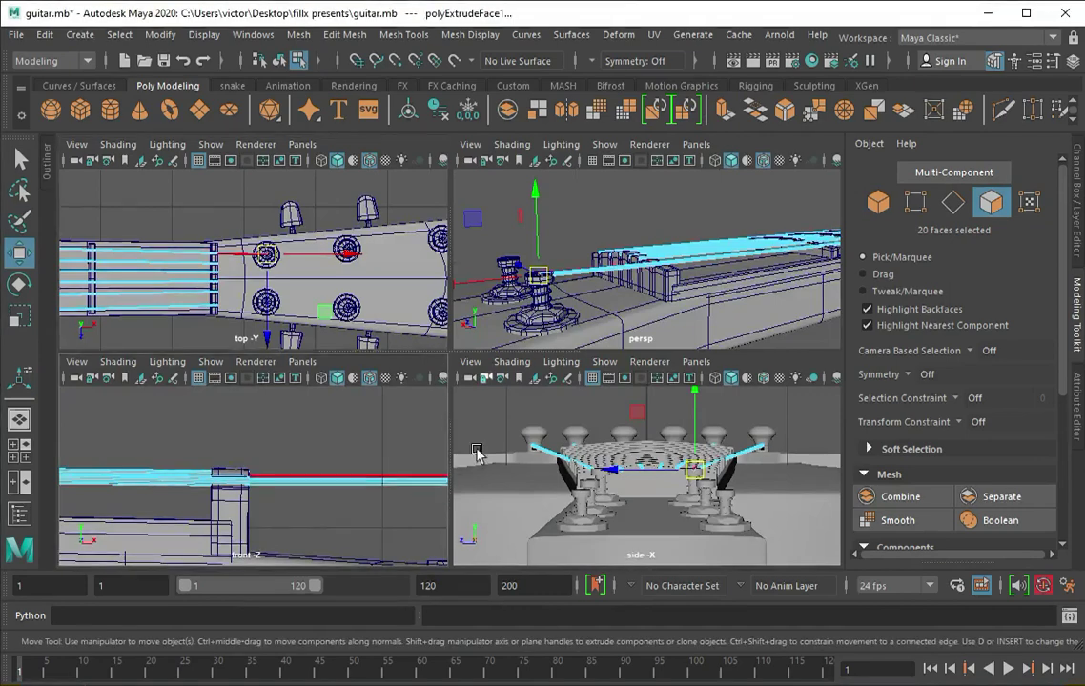
pyautogui.press('space')
pyautogui.hotkey('ctrl', 'z')
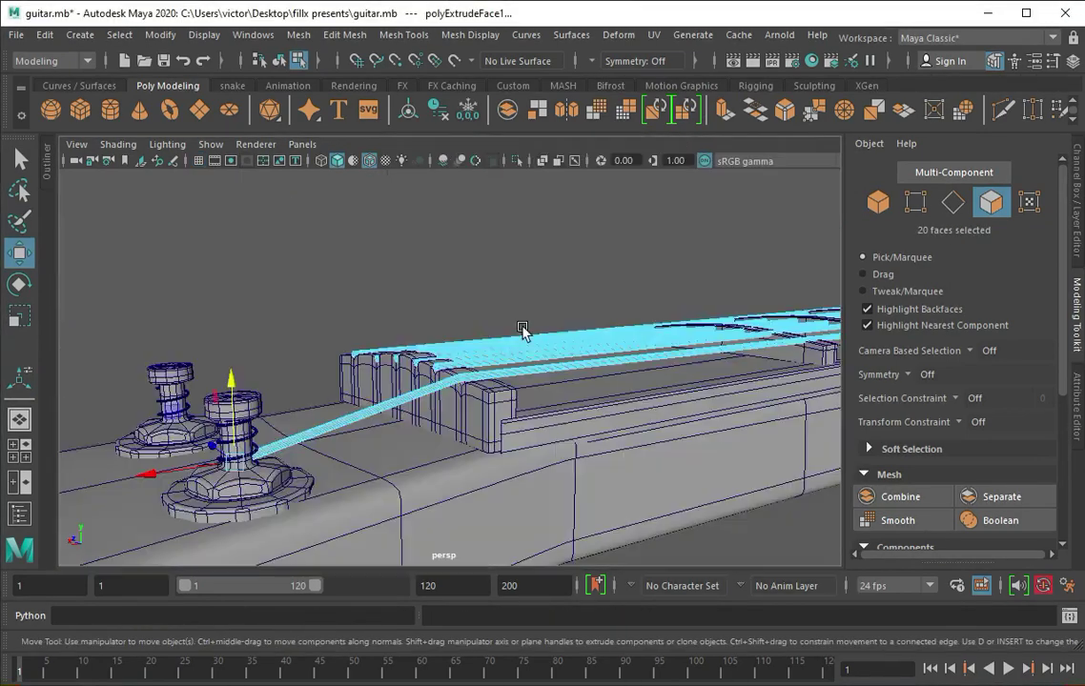
pyautogui.keyDown('alt'); pyautogui.moveTo(665, 289); pyautogui.dragTo(391, 353); pyautogui.keyUp('alt')
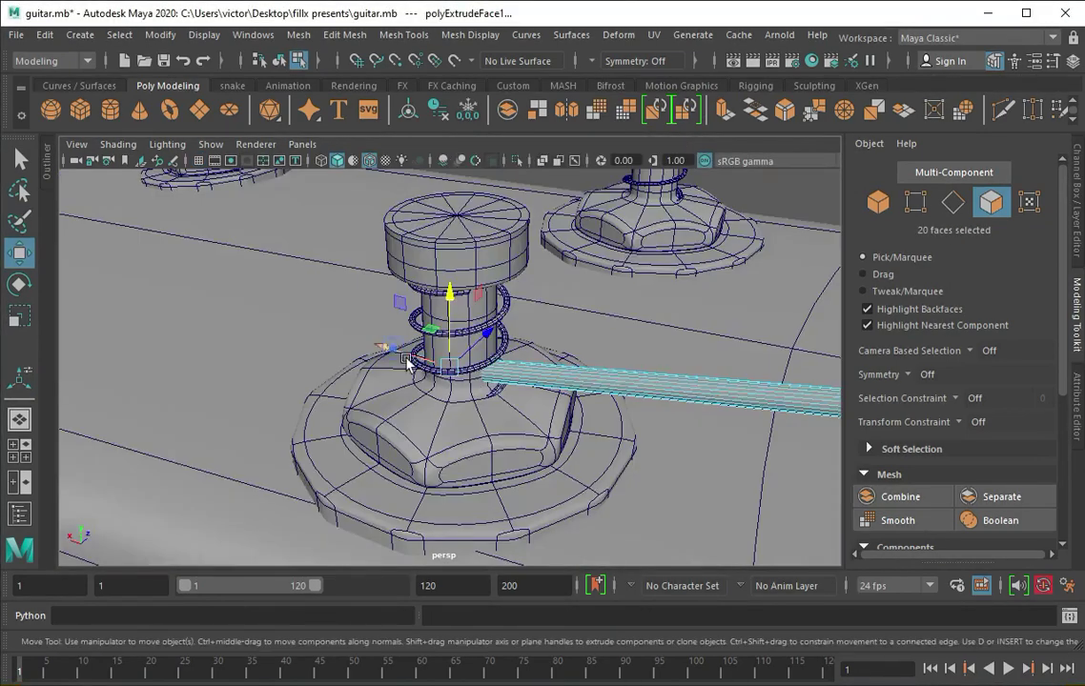
pyautogui.scroll(-3, 463, 367)
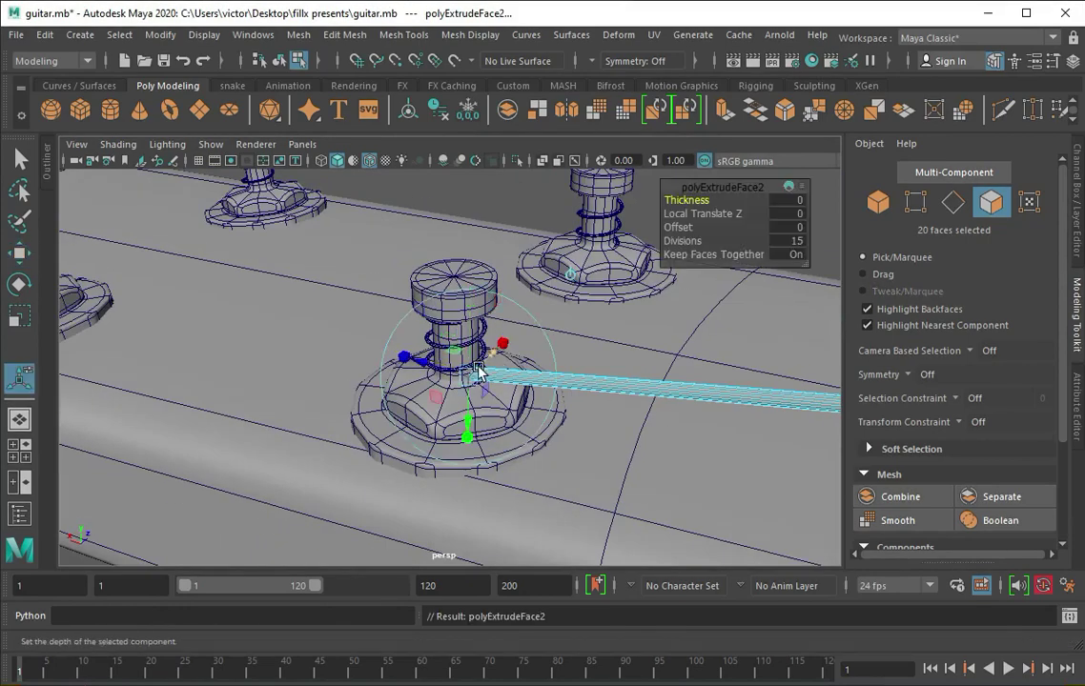
pyautogui.moveTo(488, 353)
pyautogui.keyDown('alt'); pyautogui.mouseDown()
pyautogui.moveTo(552, 245)
pyautogui.moveTo(438, 362)
pyautogui.mouseUp(); pyautogui.keyUp('alt')
# Step: Extrude the first string's end faces and stretch them toward its tuning peg
pyautogui.click(445, 370)
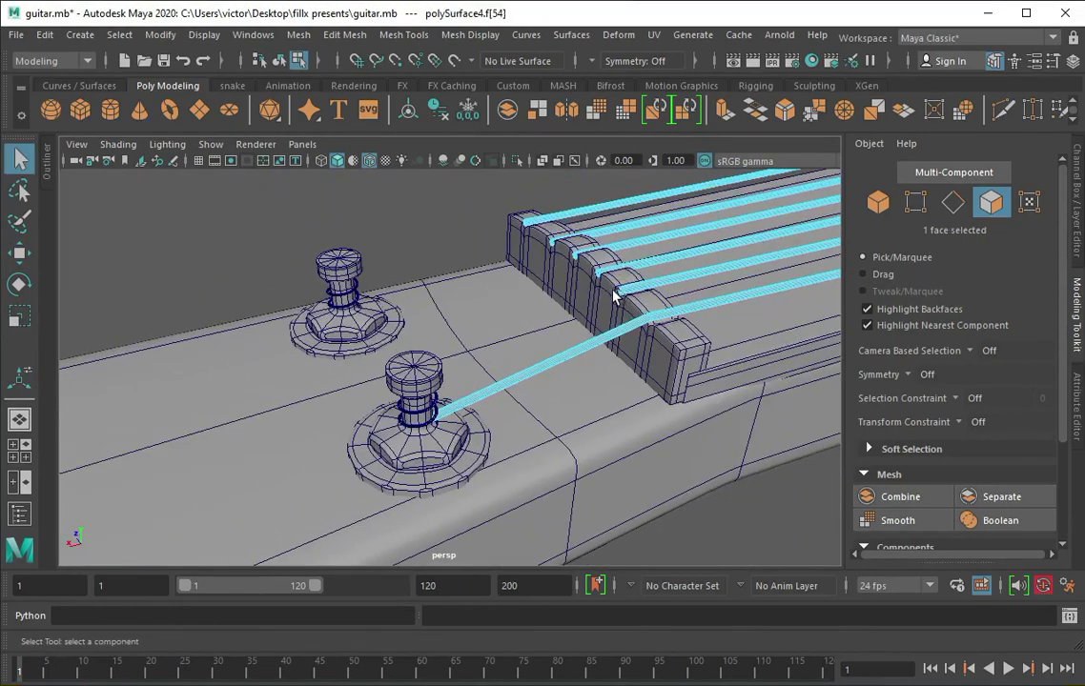
pyautogui.scroll(3, 448, 374)
pyautogui.press('F10')
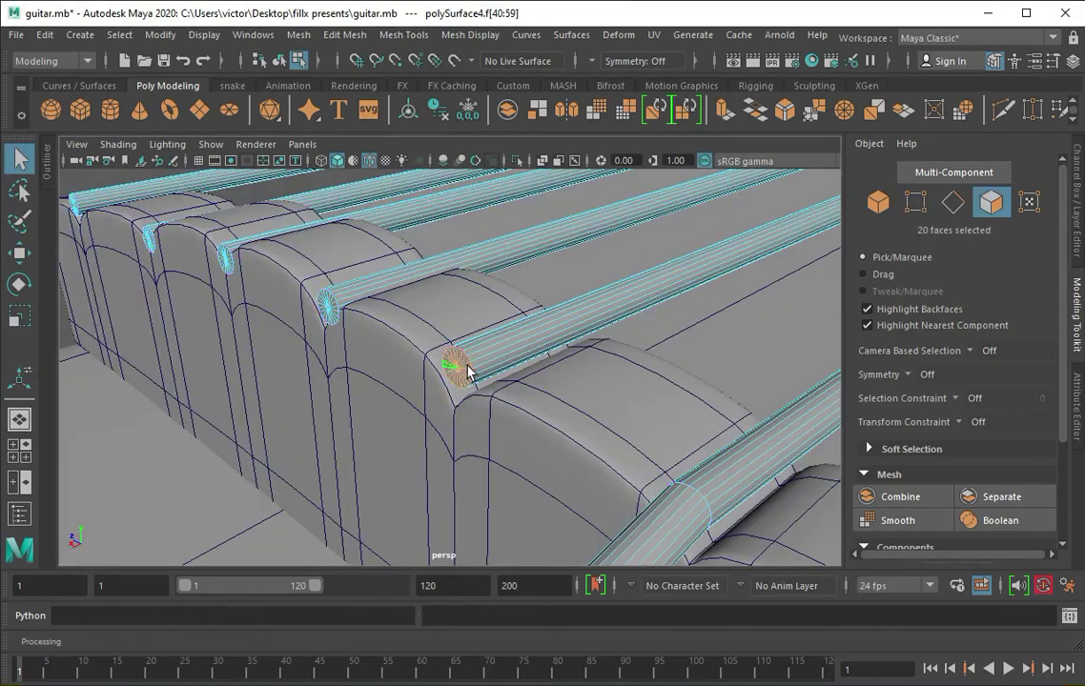
pyautogui.scroll(-2, 463, 371)
pyautogui.keyDown('alt'); pyautogui.moveTo(484, 363); pyautogui.dragTo(599, 264); pyautogui.keyUp('alt')
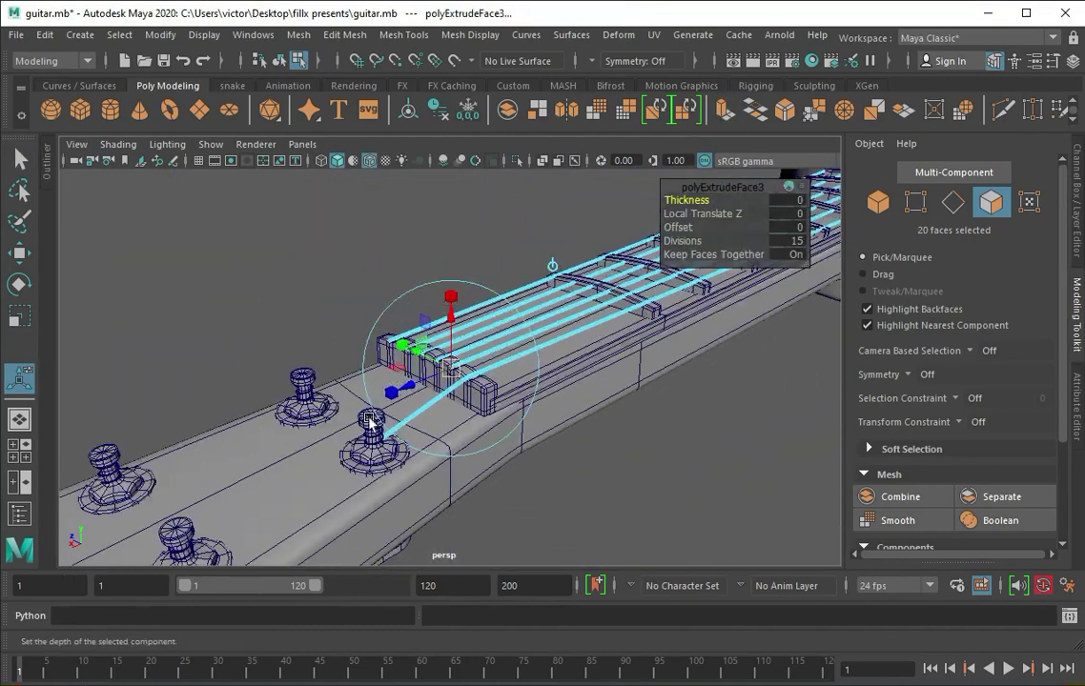
pyautogui.press('space')
pyautogui.press('space')
pyautogui.press('w')
pyautogui.moveTo(379, 382); pyautogui.dragTo(629, 351)
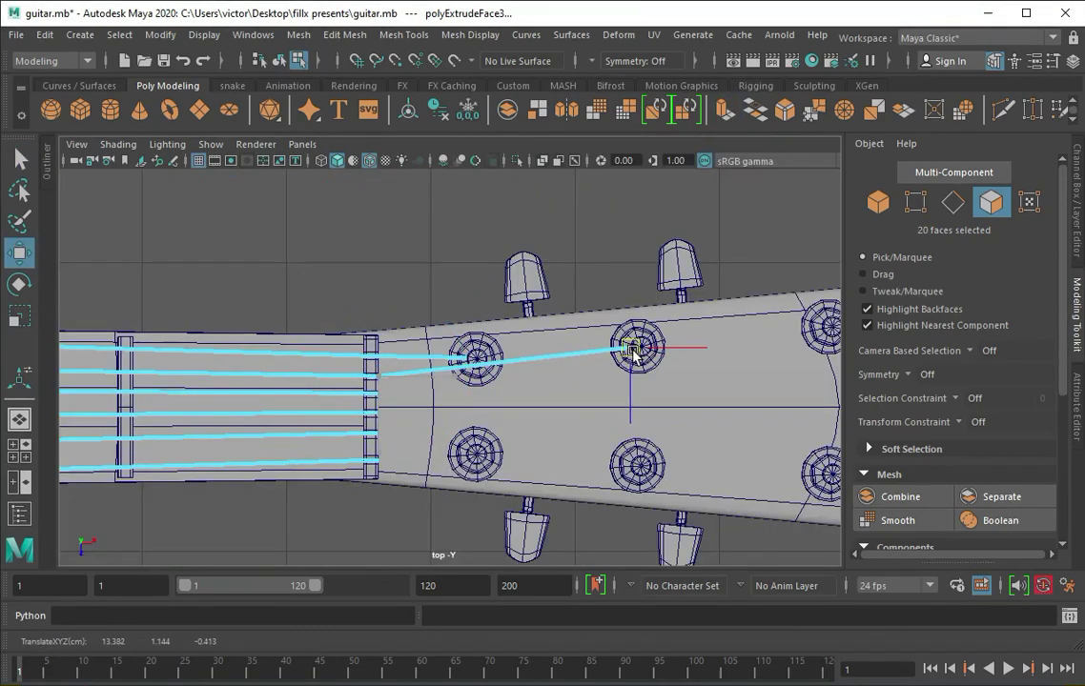
# Step: Check the extended string against its peg in the front and perspective views
pyautogui.press('space')
pyautogui.press('space')
pyautogui.keyDown('alt'); pyautogui.moveTo(257, 379); pyautogui.dragTo(768, 363, button='middle'); pyautogui.keyUp('alt')
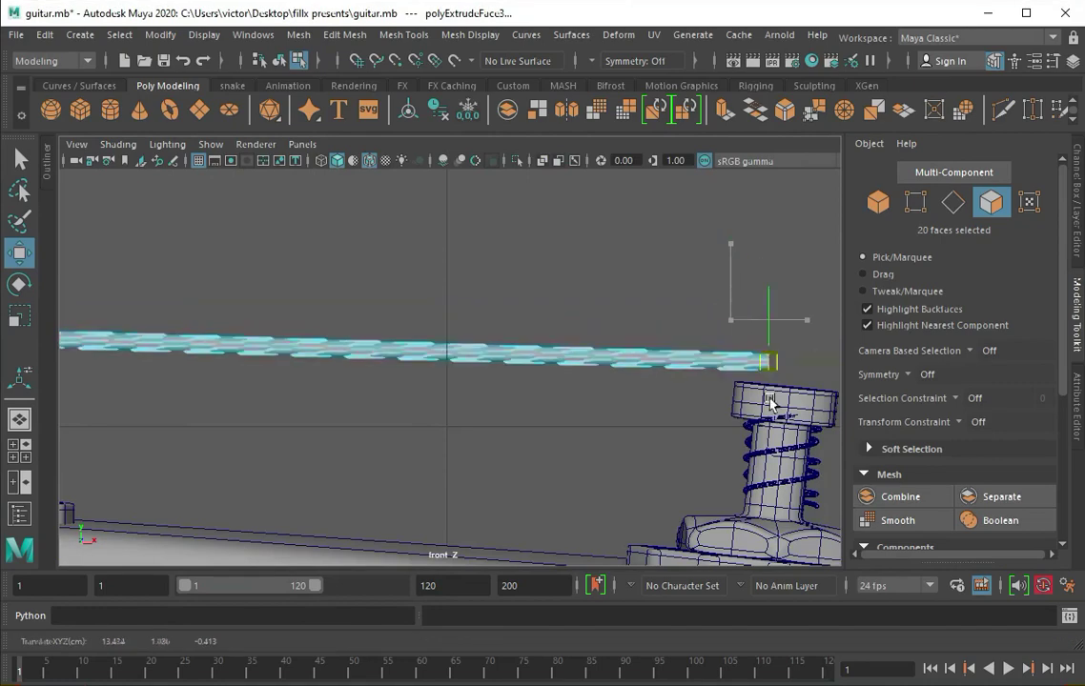
pyautogui.press('space')
pyautogui.press('space')
pyautogui.keyDown('alt'); pyautogui.moveTo(477, 317); pyautogui.dragTo(450, 296); pyautogui.keyUp('alt')
pyautogui.scroll(-3, 341, 347)
pyautogui.keyDown('alt'); pyautogui.moveTo(341, 347); pyautogui.dragTo(519, 360); pyautogui.keyUp('alt')
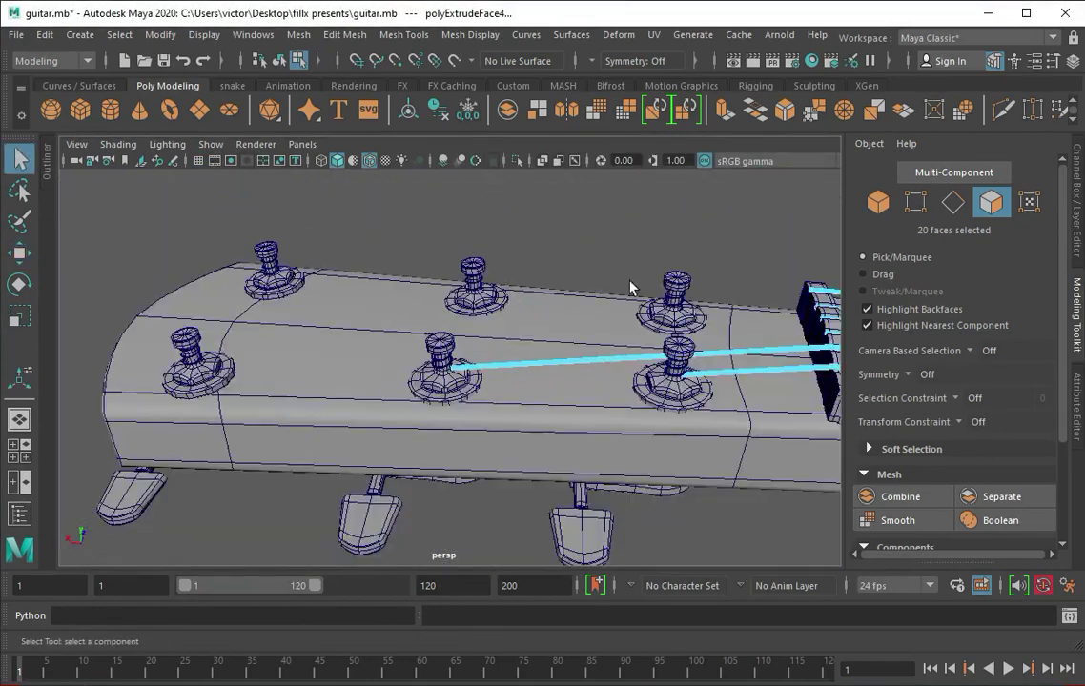
# Step: Extrude the next string's end face at the nut toward its peg
pyautogui.press('q')
pyautogui.click(520, 359)
pyautogui.press('f')
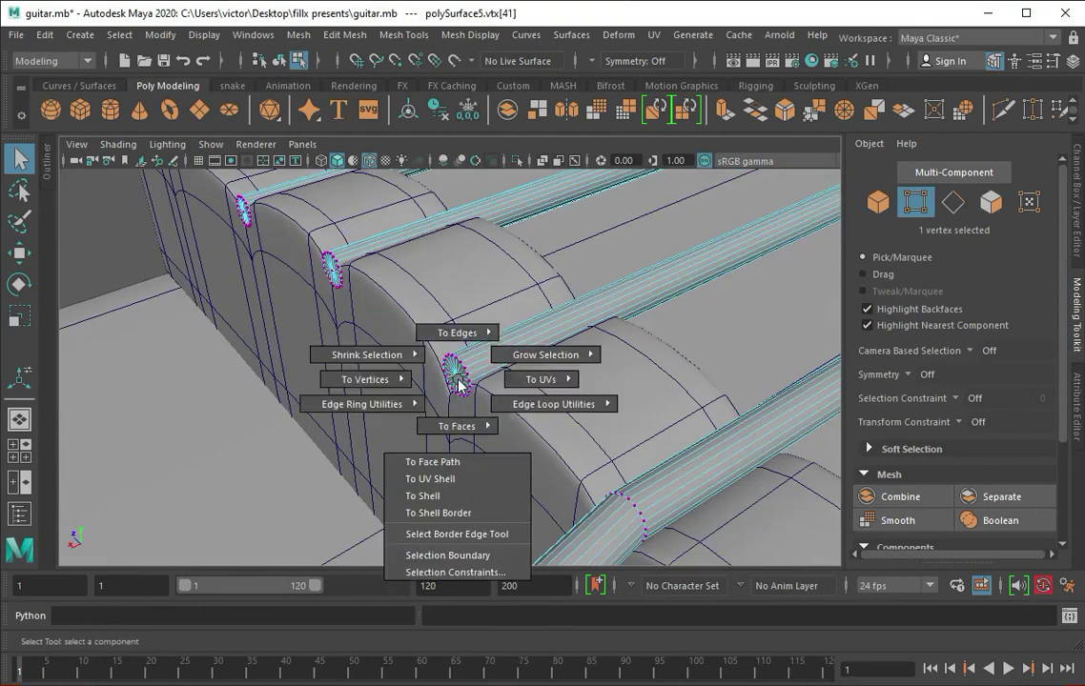
pyautogui.scroll(-5, 615, 332)
pyautogui.press('space')
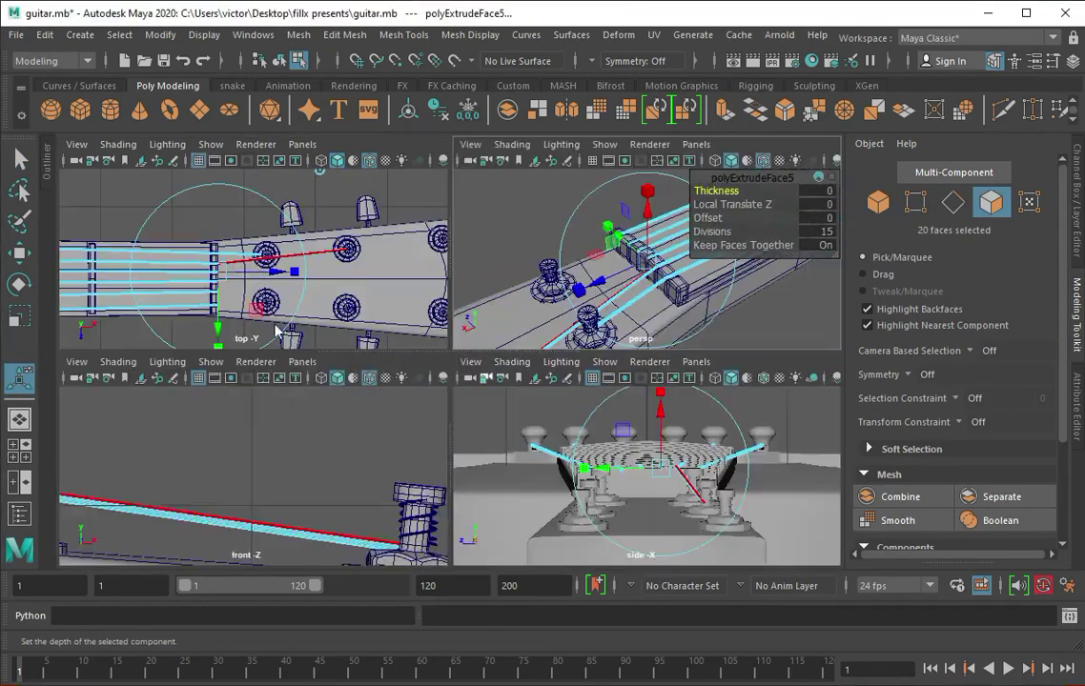
pyautogui.press('space')
pyautogui.press('w')
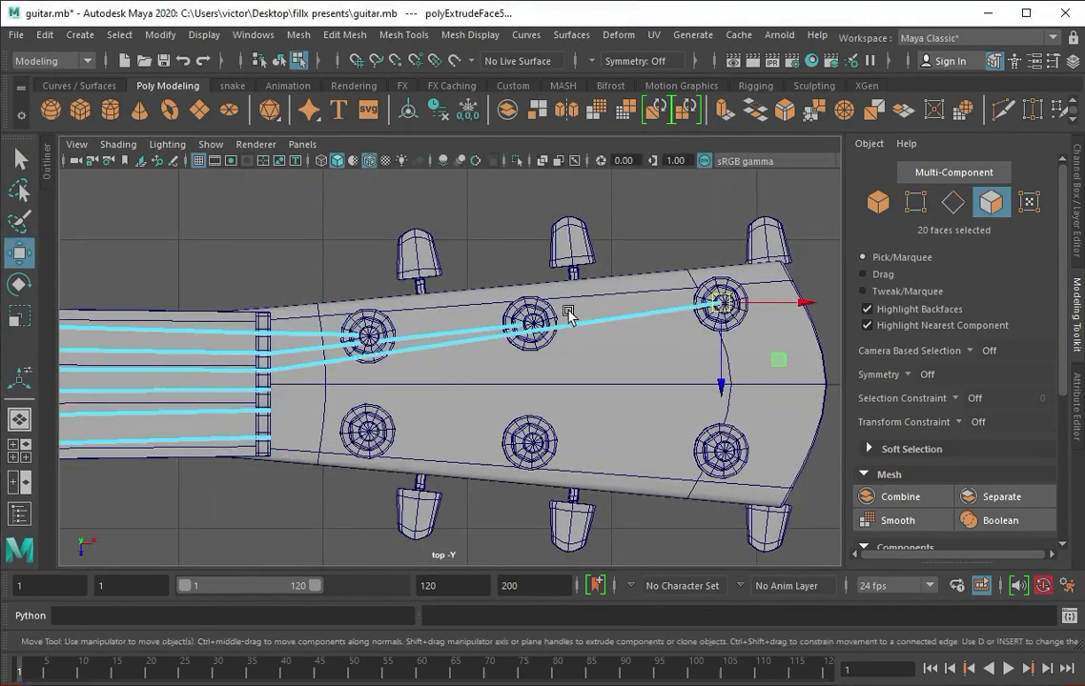
pyautogui.press('space')
pyautogui.press('space')
# Step: Frame the new string end and inspect it beside the tuning peg
pyautogui.scroll(5, 692, 320)
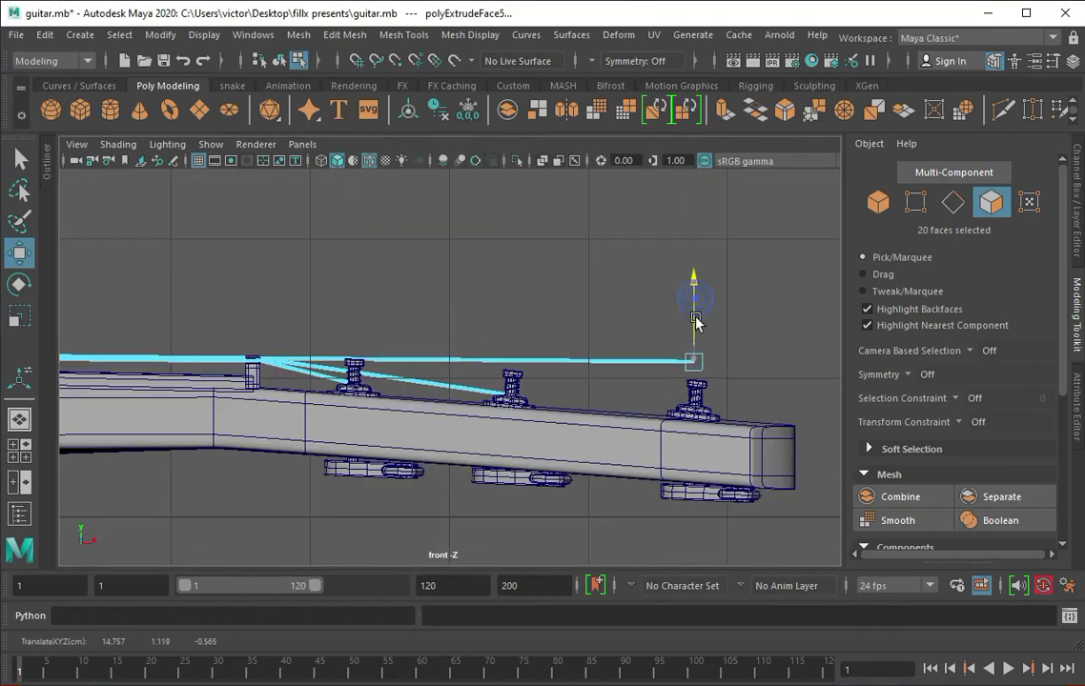
pyautogui.press('f')
pyautogui.press('space')
pyautogui.press('space')
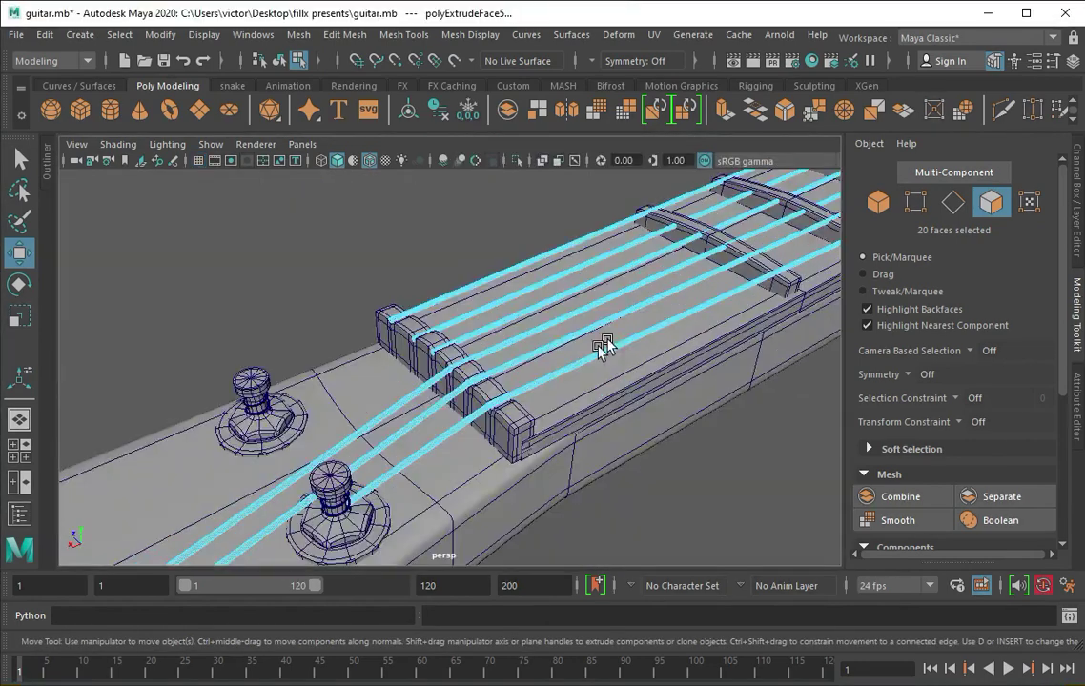
pyautogui.press('f')
pyautogui.keyDown('alt'); pyautogui.moveTo(496, 343); pyautogui.dragTo(452, 320); pyautogui.keyUp('alt')
pyautogui.scroll(-5, 448, 327)
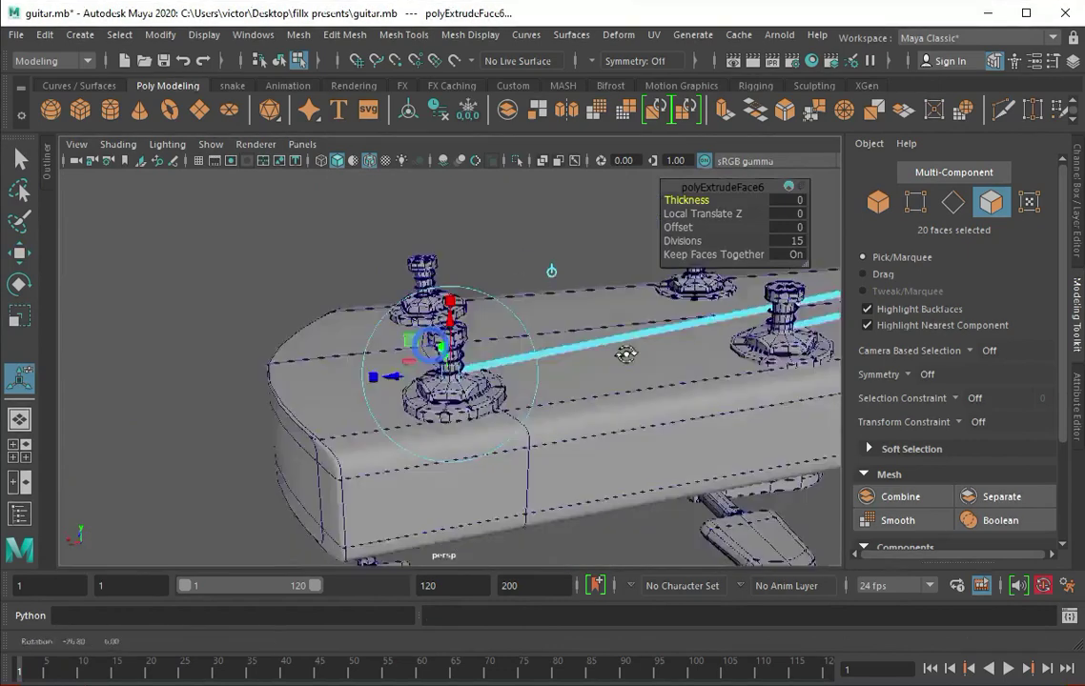
pyautogui.keyDown('alt'); pyautogui.moveTo(617, 351); pyautogui.dragTo(206, 351); pyautogui.keyUp('alt')
# Step: Convert another string's cap-centre vertex to faces and extrude them
pyautogui.click(367, 370)
pyautogui.scroll(5, 415, 317)
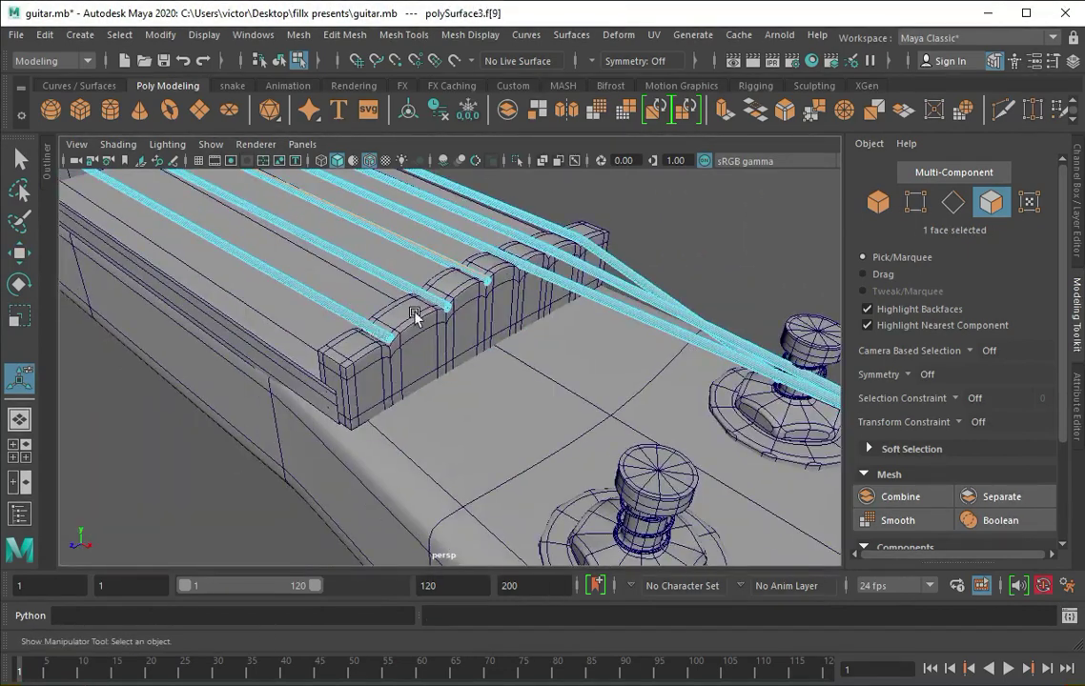
pyautogui.scroll(5, 508, 305)
pyautogui.click(439, 376)
pyautogui.press('w')
pyautogui.press('f')
pyautogui.keyDown('ctrl'); pyautogui.moveTo(424, 363); pyautogui.dragTo(412, 445, button='right'); pyautogui.keyUp('ctrl')
pyautogui.keyDown('alt'); pyautogui.moveTo(412, 445); pyautogui.dragTo(435, 382); pyautogui.keyUp('alt')
pyautogui.click(724, 108)
# Step: Review the extruded string end at its peg in top, front and perspective views
pyautogui.press('space')
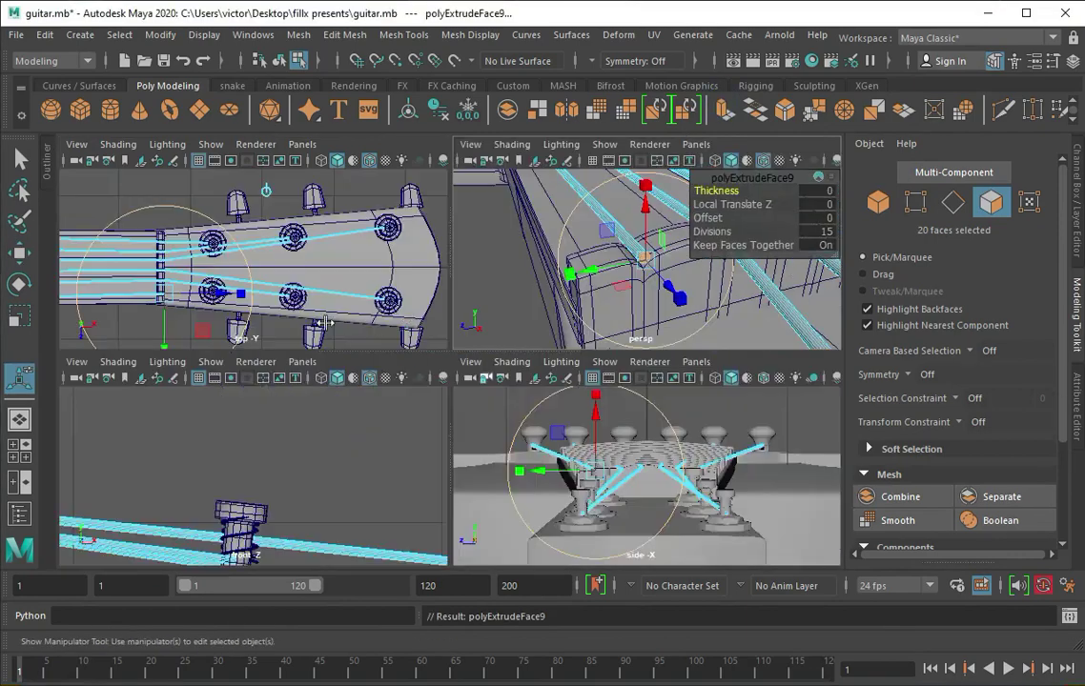
pyautogui.press('space')
pyautogui.press('space')
pyautogui.press('space')
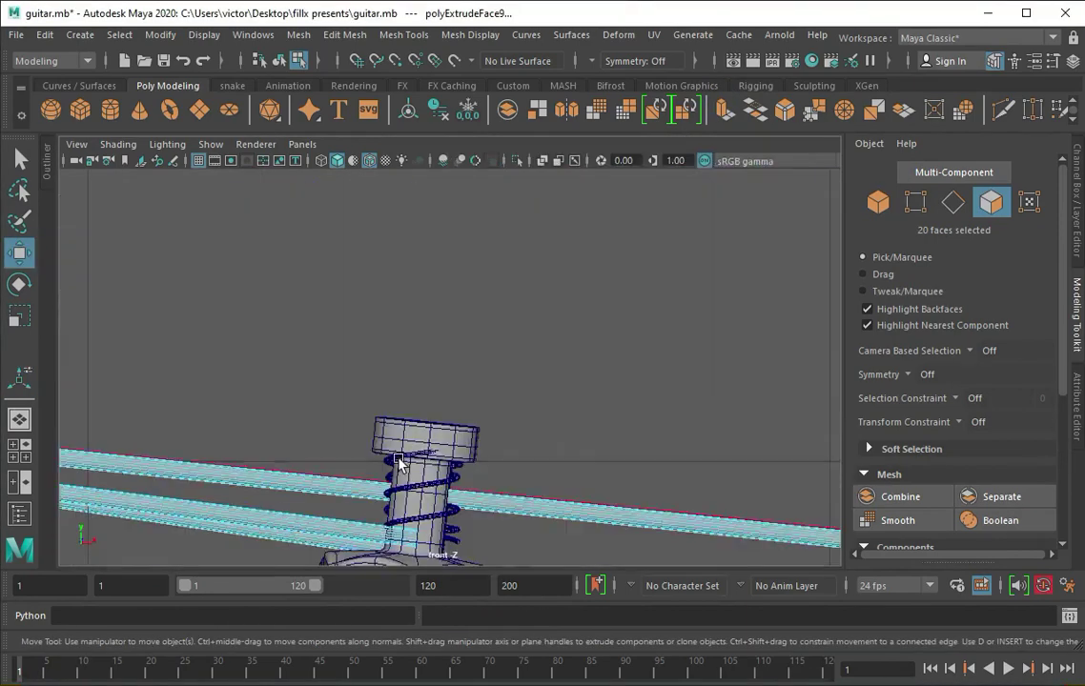
pyautogui.press('f')
pyautogui.press('space')
pyautogui.press('space')
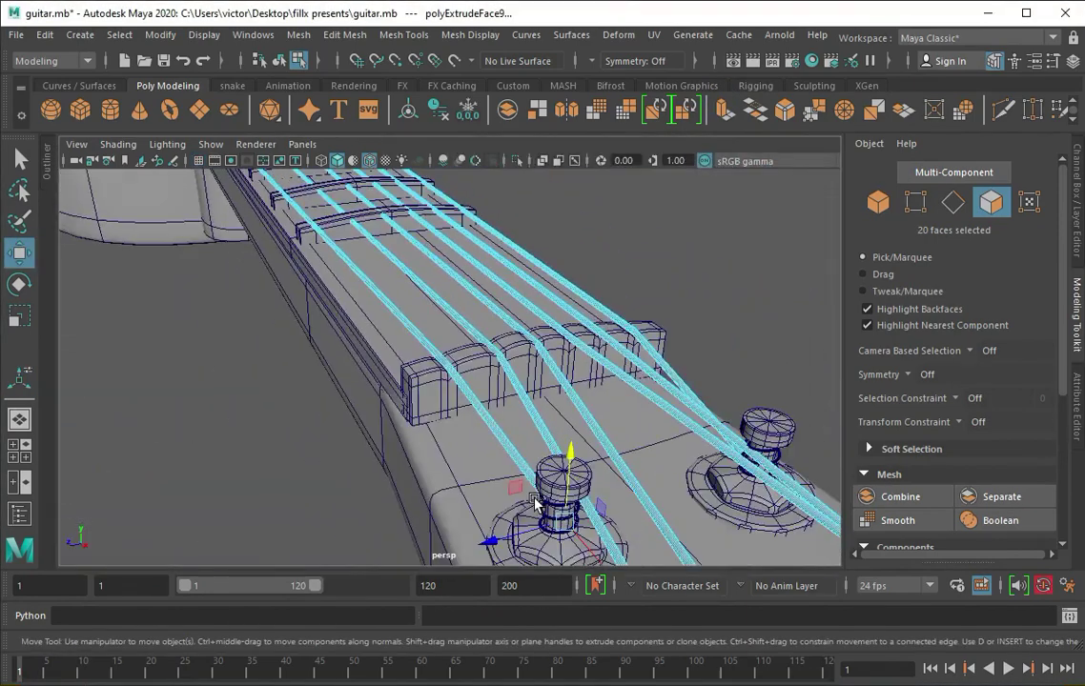
pyautogui.press('f')
pyautogui.moveTo(387, 424)
pyautogui.keyDown('alt'); pyautogui.mouseDown()
pyautogui.moveTo(552, 400)
pyautogui.moveTo(529, 367)
pyautogui.moveTo(308, 381)
pyautogui.moveTo(370, 359)
pyautogui.moveTo(413, 379)
pyautogui.mouseUp(); pyautogui.keyUp('alt')
pyautogui.scroll(-3, 529, 367)
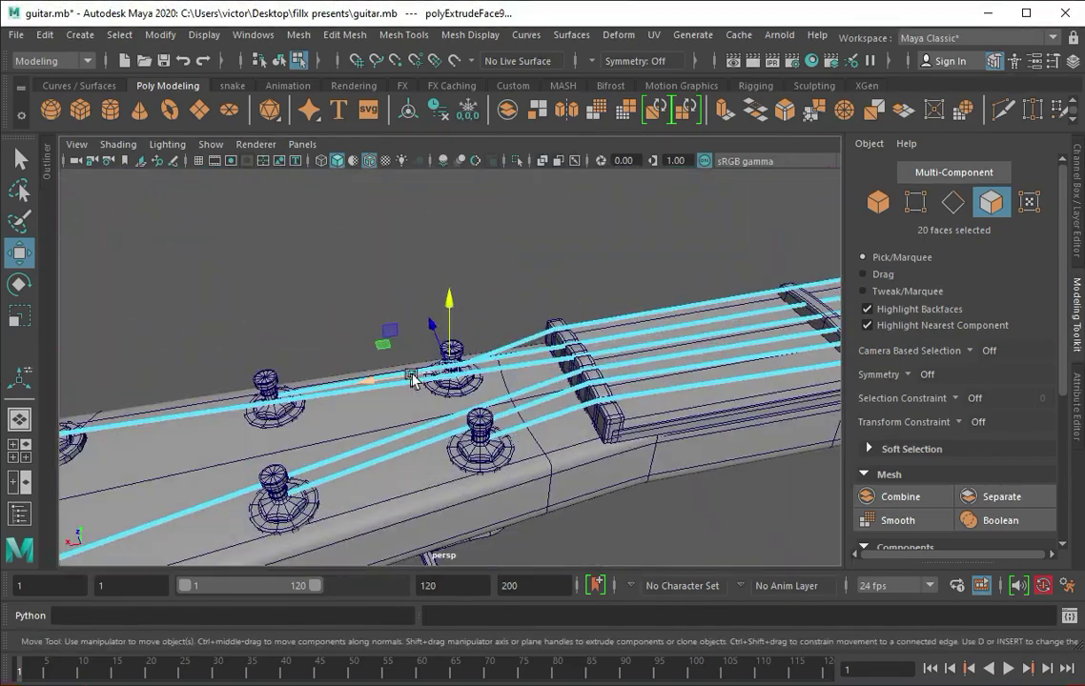
# Step: Return to object selection and orbit to frame the whole guitar and the bridge
pyautogui.press('t')
pyautogui.press('q')
pyautogui.press('F8')
pyautogui.scroll(-5, 413, 379)
pyautogui.moveTo(624, 371)
pyautogui.keyDown('alt'); pyautogui.mouseDown()
pyautogui.moveTo(317, 368)
pyautogui.moveTo(377, 429)
pyautogui.moveTo(278, 401)
pyautogui.mouseUp(); pyautogui.keyUp('alt')
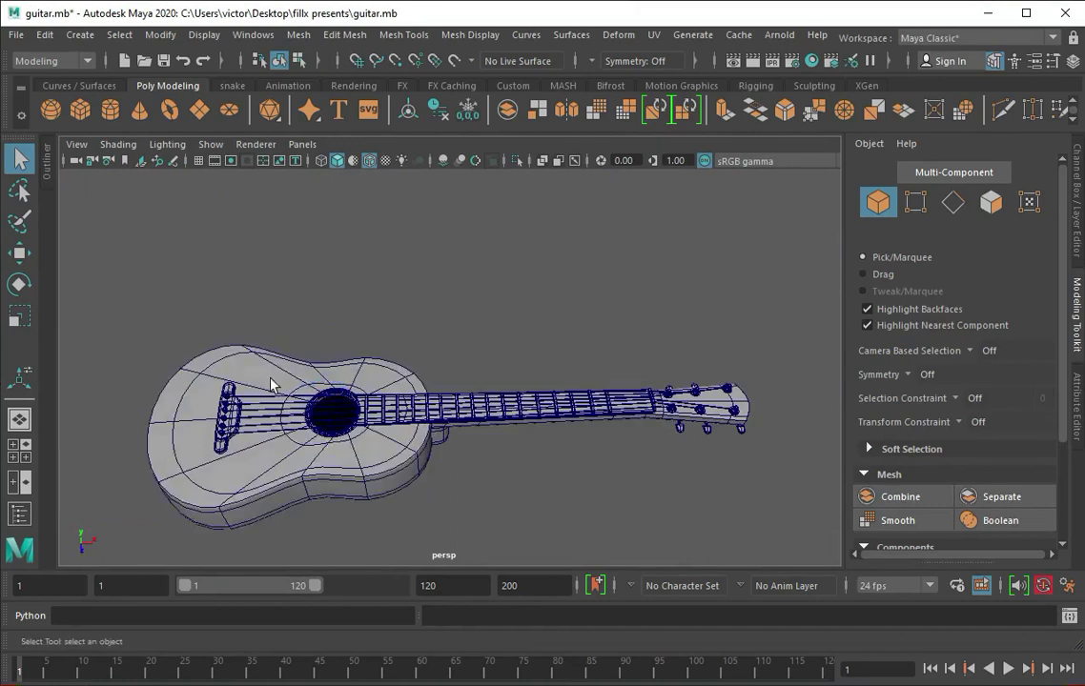
pyautogui.scroll(5, 202, 412)
pyautogui.keyDown('alt'); pyautogui.moveTo(202, 412); pyautogui.dragTo(431, 399); pyautogui.keyUp('alt')
# Step: Select the strings object near the neck and isolate it in the viewport
pyautogui.keyDown('shift'); pyautogui.click(431, 398); pyautogui.keyUp('shift')
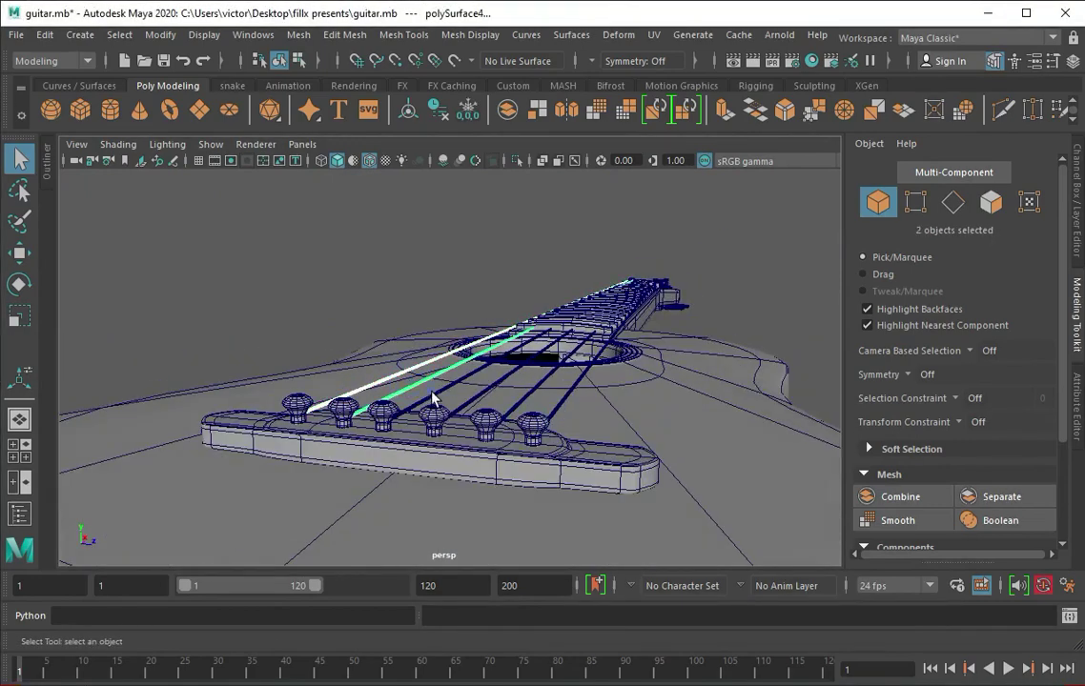
pyautogui.keyDown('alt'); pyautogui.moveTo(580, 417); pyautogui.dragTo(593, 407); pyautogui.keyUp('alt')
pyautogui.click(592, 407)
pyautogui.press('w')
pyautogui.moveTo(709, 417)
pyautogui.keyDown('alt'); pyautogui.mouseDown()
pyautogui.moveTo(460, 400)
pyautogui.moveTo(554, 461)
pyautogui.moveTo(649, 453)
pyautogui.moveTo(605, 444)
pyautogui.moveTo(635, 371)
pyautogui.moveTo(477, 426)
pyautogui.moveTo(513, 331)
pyautogui.mouseUp(); pyautogui.keyUp('alt')
pyautogui.click(477, 426)
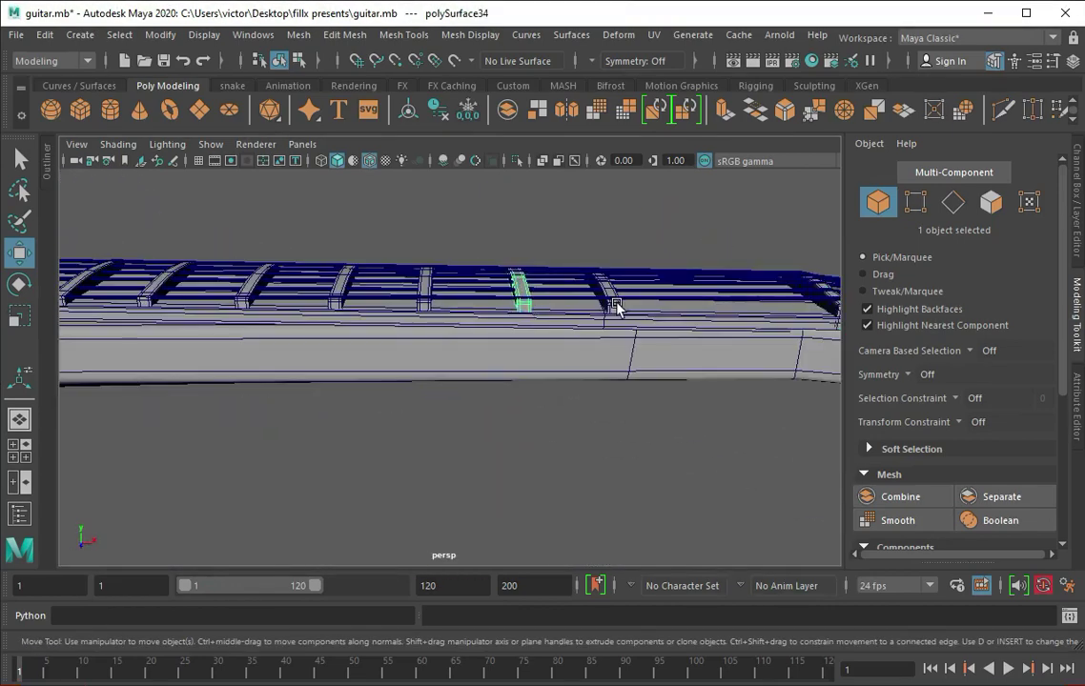
pyautogui.click(582, 305)
pyautogui.hotkey('ctrl', '1')
pyautogui.keyDown('alt'); pyautogui.moveTo(382, 315); pyautogui.dragTo(410, 305); pyautogui.keyUp('alt')
# Step: Insert edge loops along and across the strings
pyautogui.click(404, 35)
pyautogui.click(430, 157)
pyautogui.click(304, 375)
pyautogui.scroll(3, 441, 463)
pyautogui.scroll(3, 407, 283)
pyautogui.scroll(2, 450, 409)
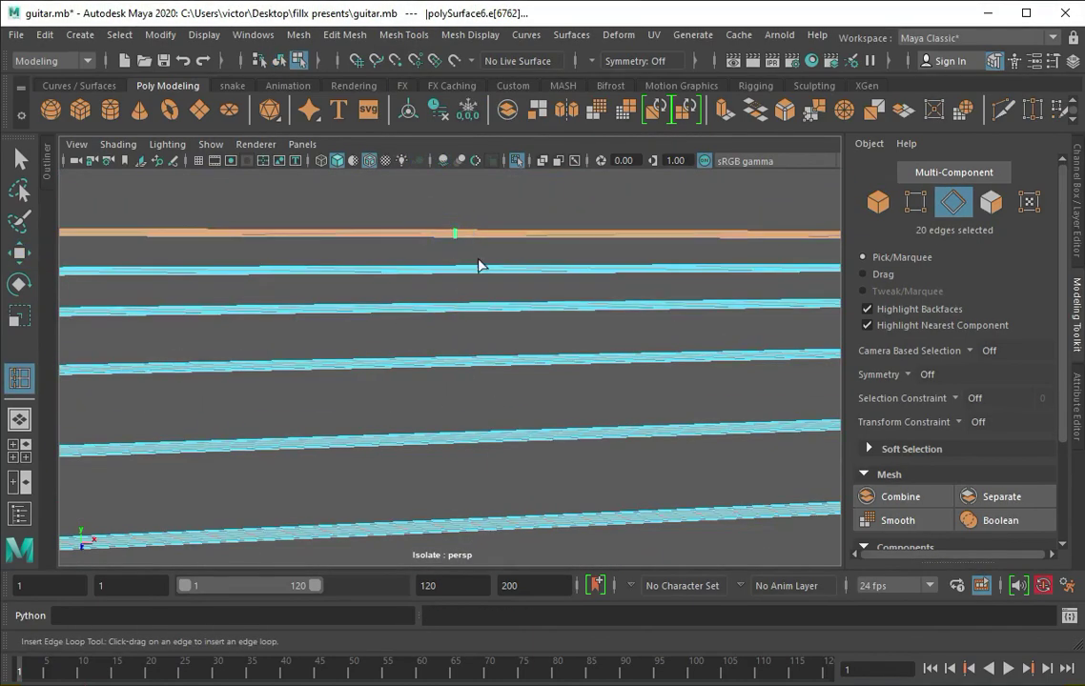
pyautogui.scroll(-2, 446, 270)
pyautogui.hotkey('ctrl', '1')
pyautogui.scroll(2, 448, 317)
pyautogui.scroll(-2, 447, 329)
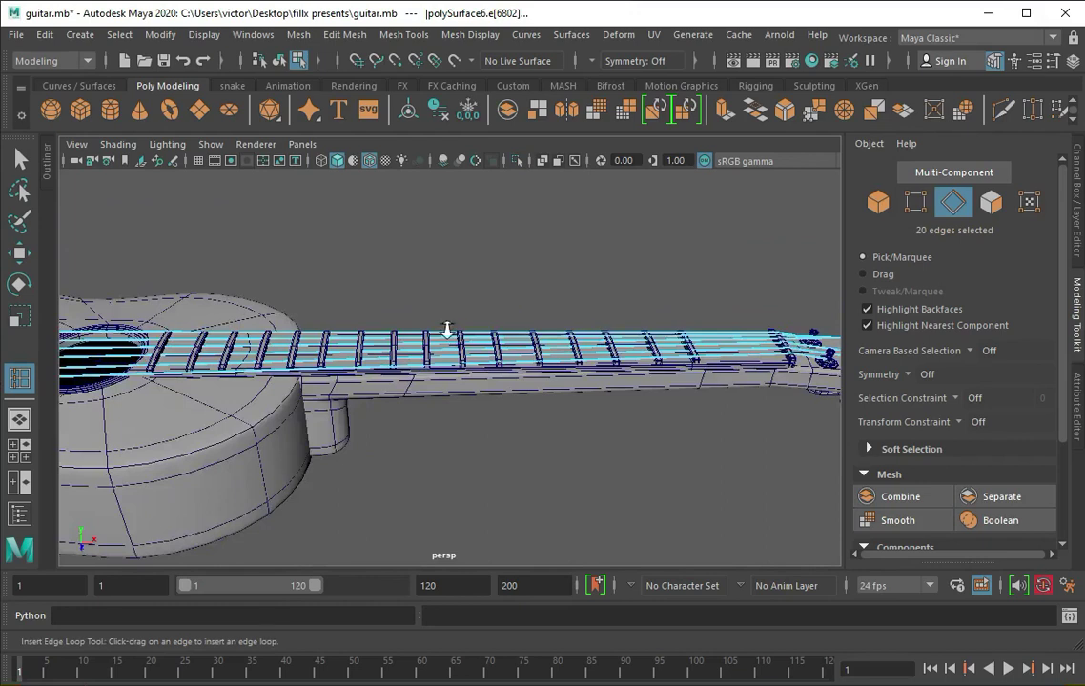
pyautogui.scroll(3, 447, 330)
pyautogui.click(534, 330)
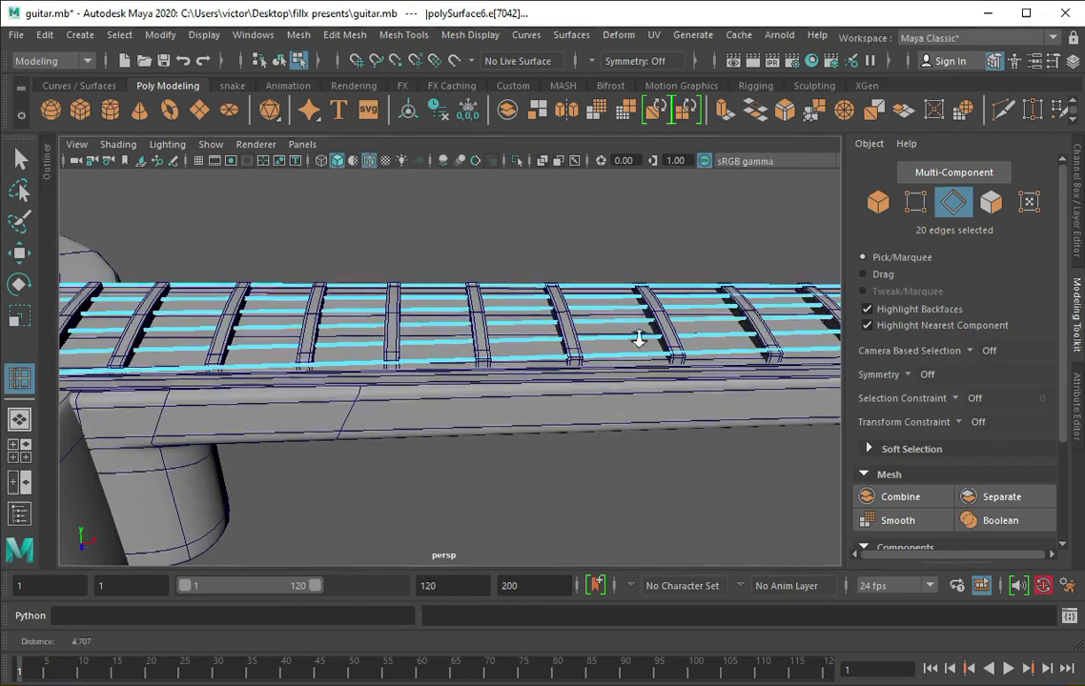
# Step: In front view, lower the string vertex columns slightly on Y to sit above the frets
pyautogui.keyDown('alt'); pyautogui.moveTo(639, 338); pyautogui.dragTo(477, 349, button='middle'); pyautogui.keyUp('alt')
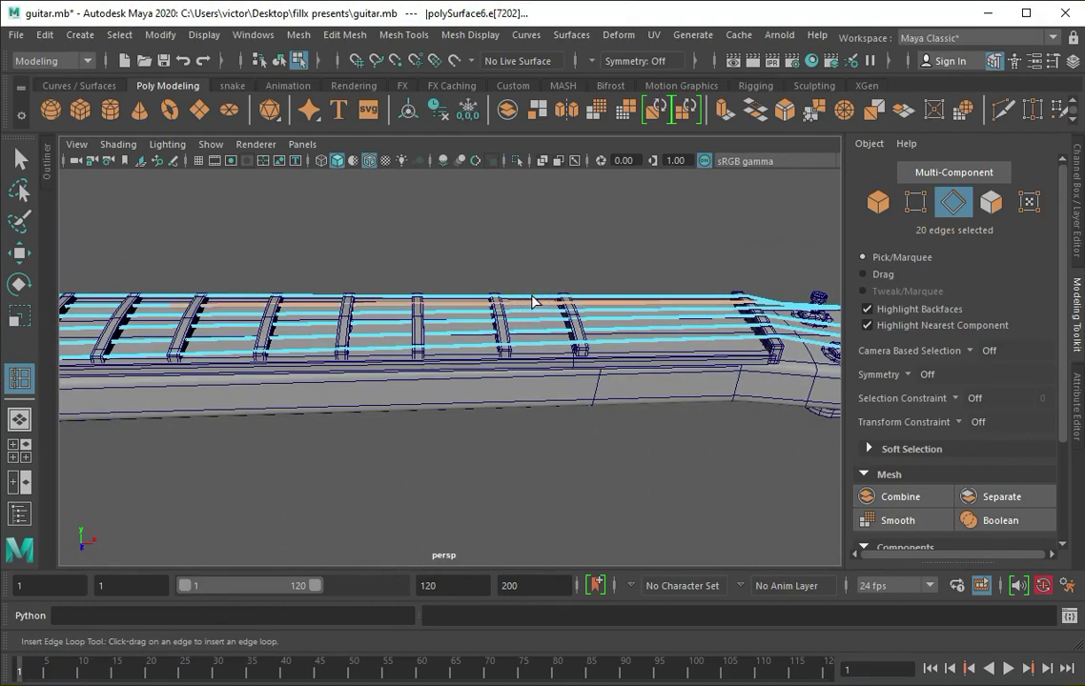
pyautogui.press('space')
pyautogui.press('space')
pyautogui.scroll(-5, 291, 428)
pyautogui.press('q')
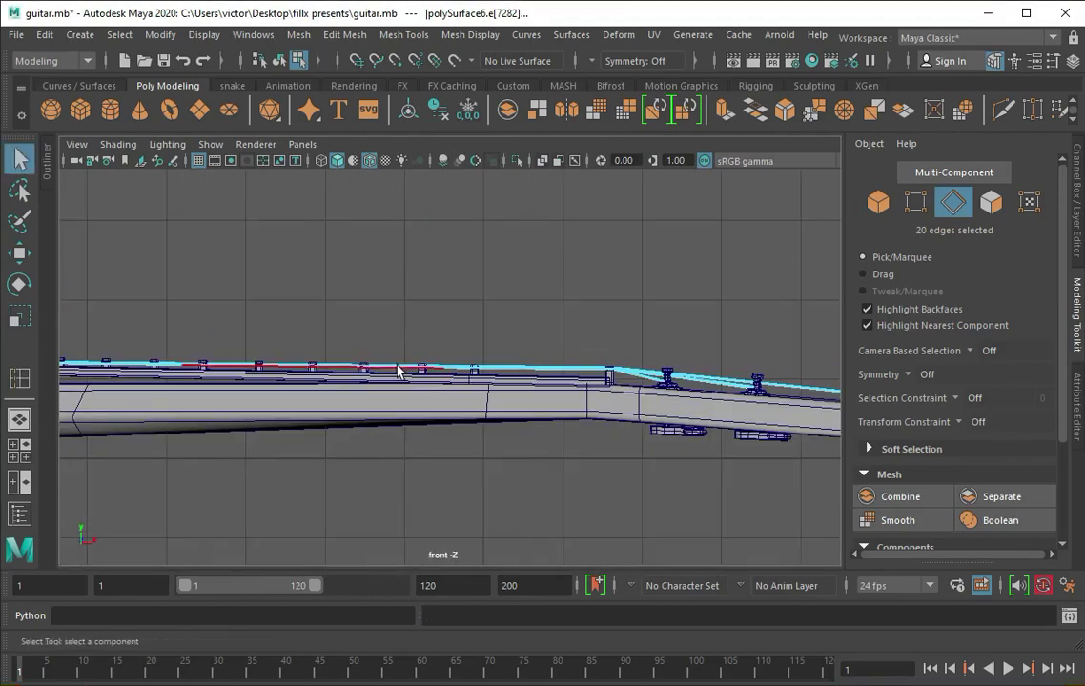
pyautogui.press('F9')
pyautogui.scroll(2, 405, 355)
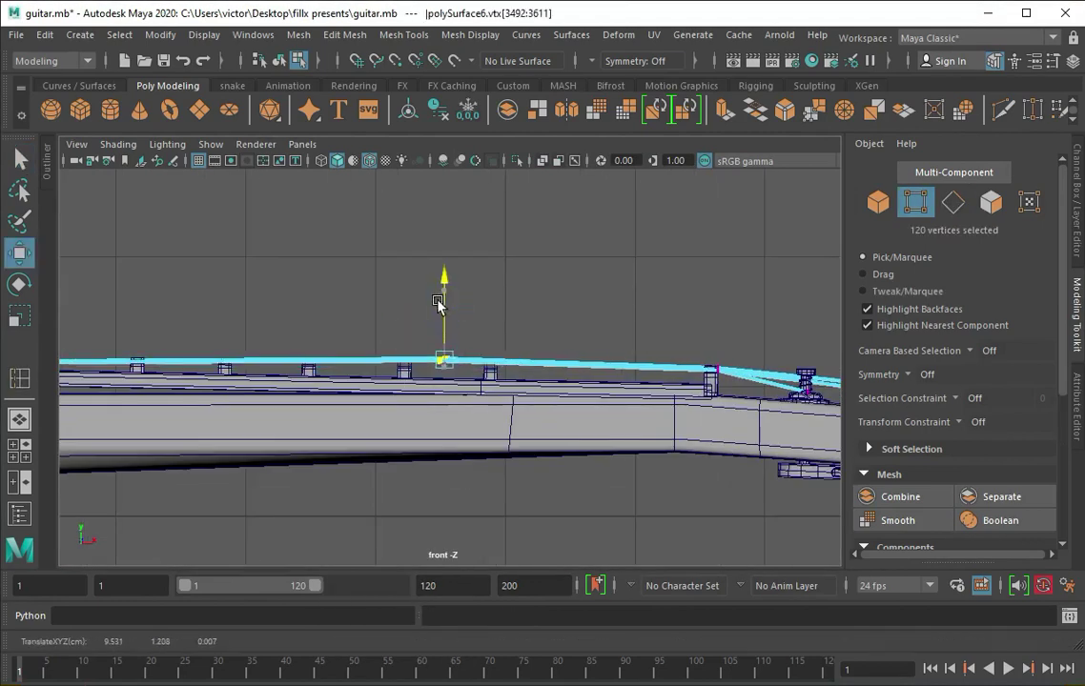
pyautogui.keyDown('alt'); pyautogui.moveTo(438, 304); pyautogui.dragTo(490, 390, button='middle'); pyautogui.keyUp('alt')
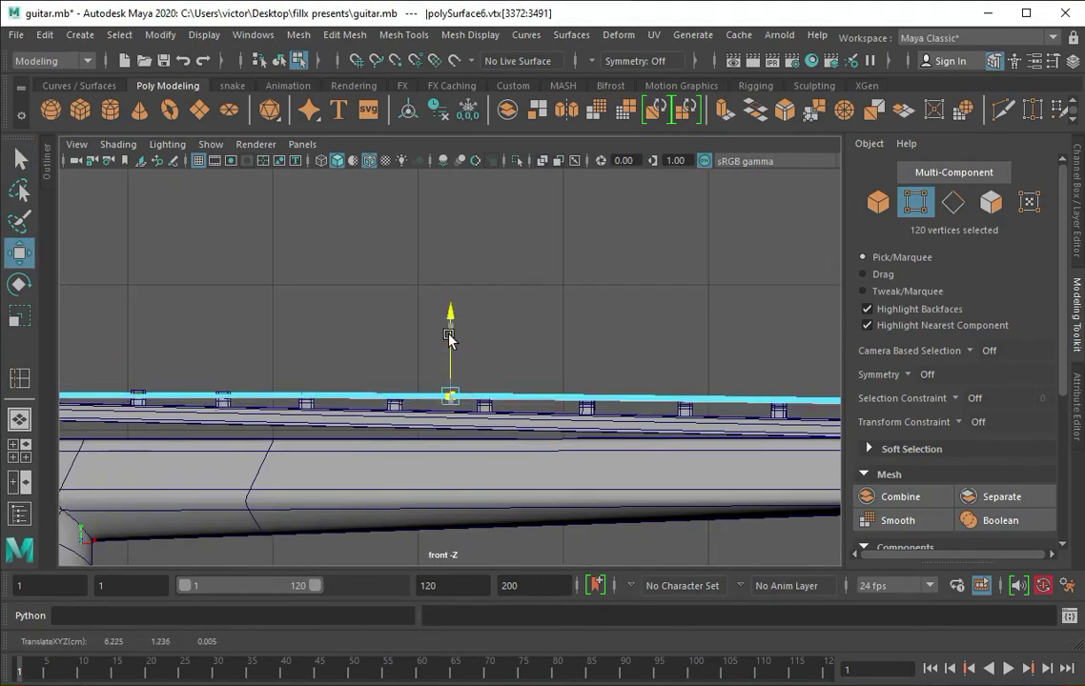
pyautogui.keyDown('alt'); pyautogui.moveTo(449, 339); pyautogui.dragTo(674, 451, button='middle'); pyautogui.keyUp('alt')
pyautogui.moveTo(200, 448); pyautogui.dragTo(226, 389)
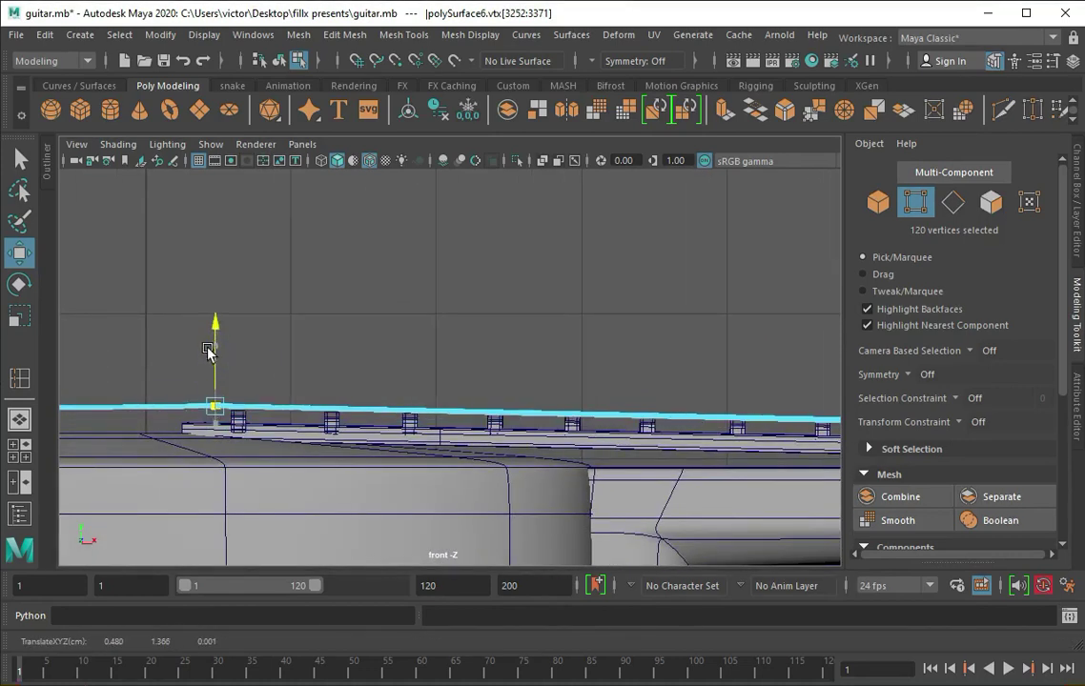
pyautogui.scroll(1, 208, 351)
pyautogui.moveTo(206, 305); pyautogui.dragTo(205, 308)
pyautogui.keyDown('alt'); pyautogui.moveTo(441, 387); pyautogui.dragTo(411, 358, button='middle'); pyautogui.keyUp('alt')
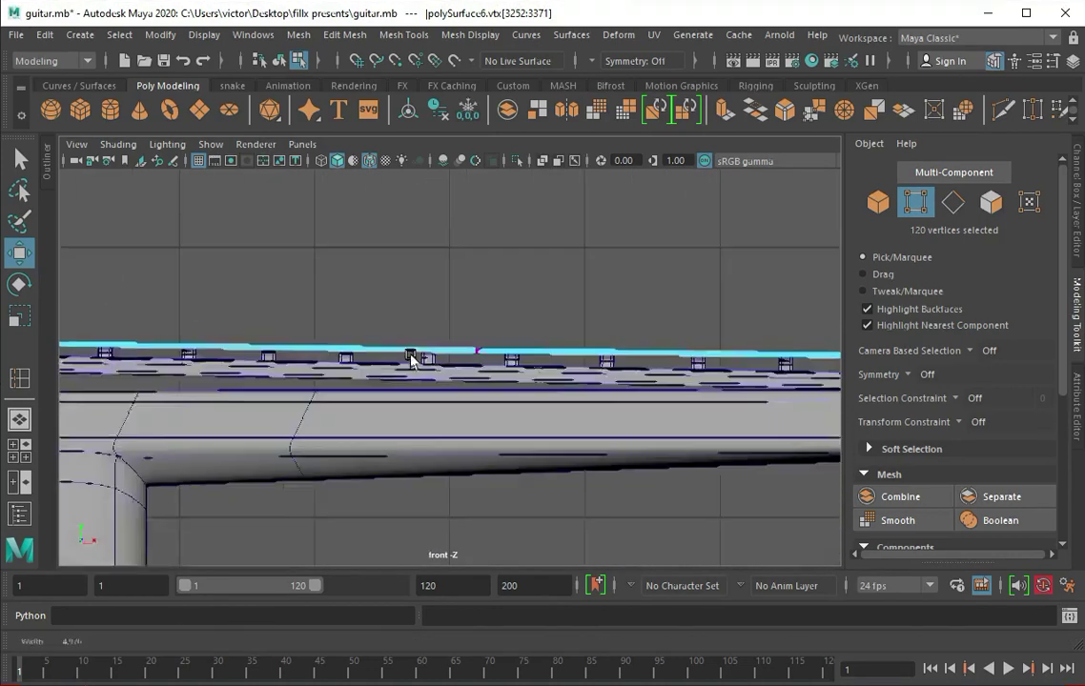
# Step: Back in perspective, select the strings, frets, neck and pegs, excluding one headstock part
pyautogui.press('space')
pyautogui.press('space')
pyautogui.click(527, 286)
pyautogui.keyDown('alt'); pyautogui.moveTo(557, 307); pyautogui.dragTo(503, 339); pyautogui.keyUp('alt')
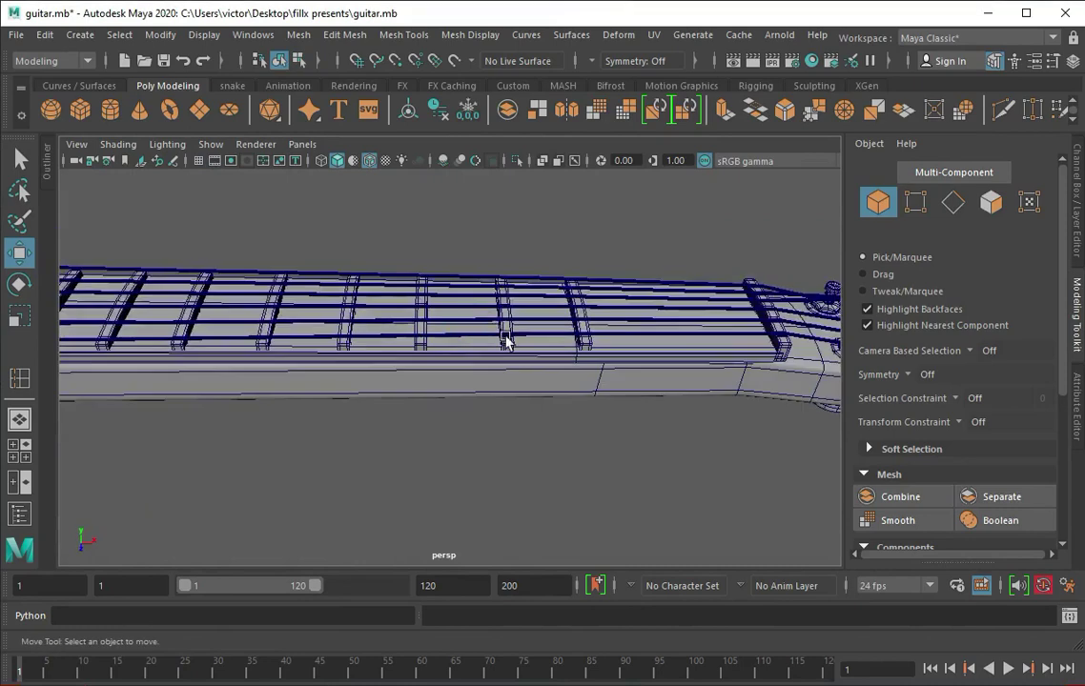
pyautogui.press('q')
pyautogui.click(503, 355)
pyautogui.keyDown('alt'); pyautogui.moveTo(295, 319); pyautogui.dragTo(327, 355); pyautogui.keyUp('alt')
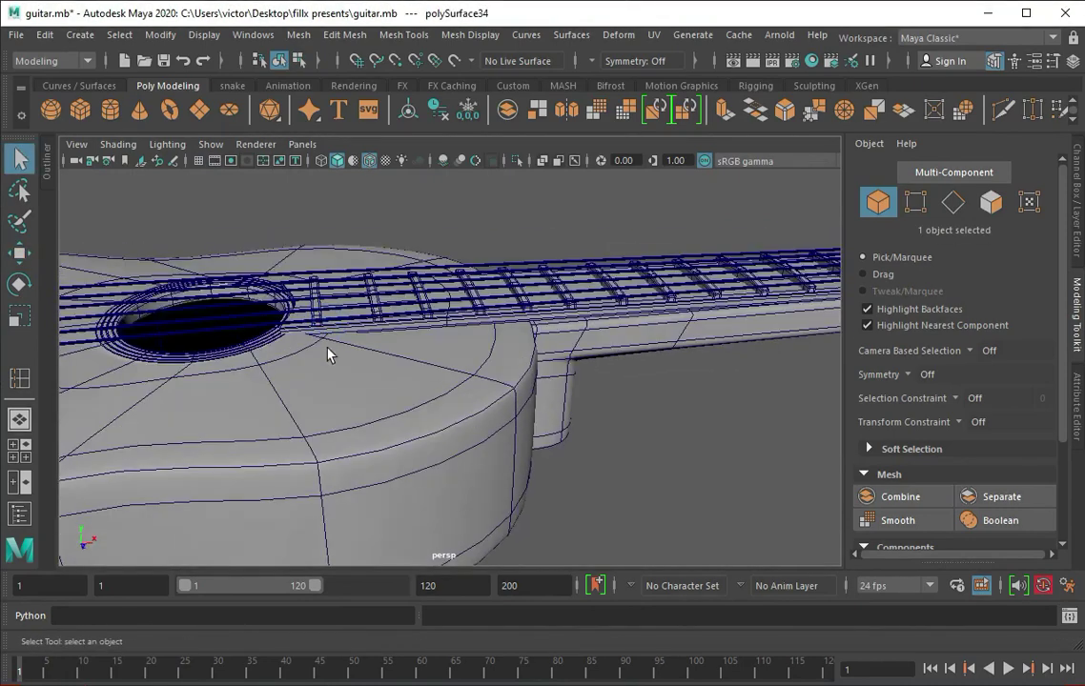
pyautogui.click(317, 324)
pyautogui.keyDown('shift'); pyautogui.click(315, 334); pyautogui.keyUp('shift')
pyautogui.scroll(-3, 270, 236)
pyautogui.moveTo(271, 236)
pyautogui.keyDown('shift'); pyautogui.mouseDown()
pyautogui.moveTo(355, 354)
pyautogui.moveTo(407, 352)
pyautogui.mouseUp(); pyautogui.keyUp('shift')
pyautogui.scroll(-5, 407, 352)
pyautogui.moveTo(121, 245)
pyautogui.keyDown('shift'); pyautogui.mouseDown()
pyautogui.moveTo(347, 386)
pyautogui.moveTo(397, 314)
pyautogui.moveTo(365, 301)
pyautogui.moveTo(579, 335)
pyautogui.mouseUp(); pyautogui.keyUp('shift')
pyautogui.scroll(3, 397, 315)
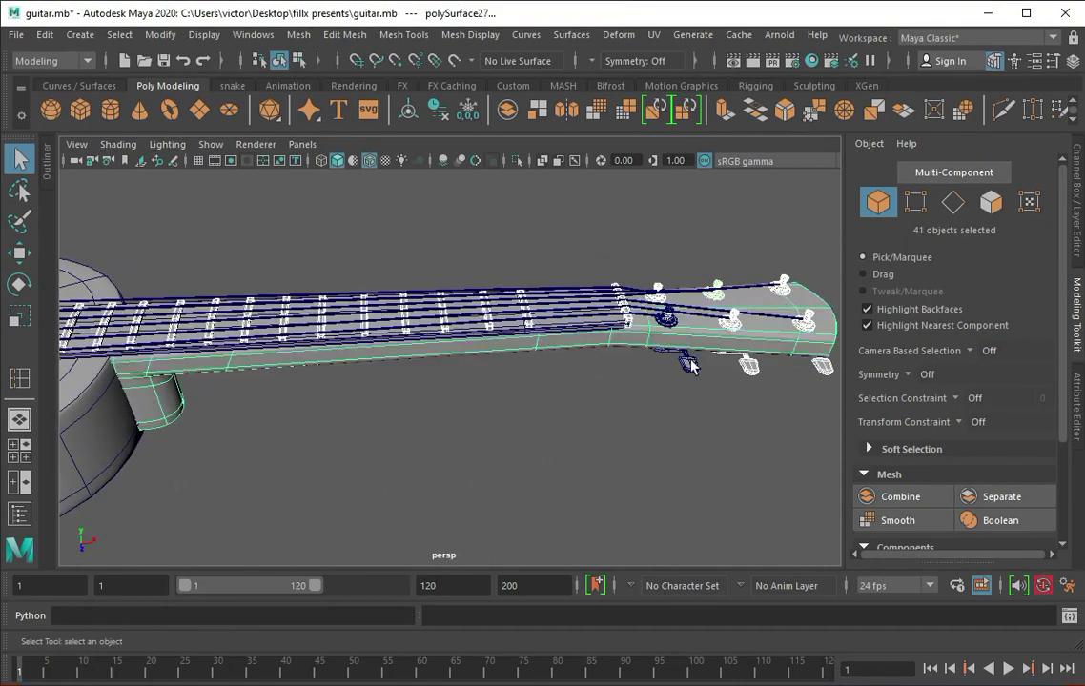
pyautogui.keyDown('ctrl'); pyautogui.click(664, 303); pyautogui.keyUp('ctrl')
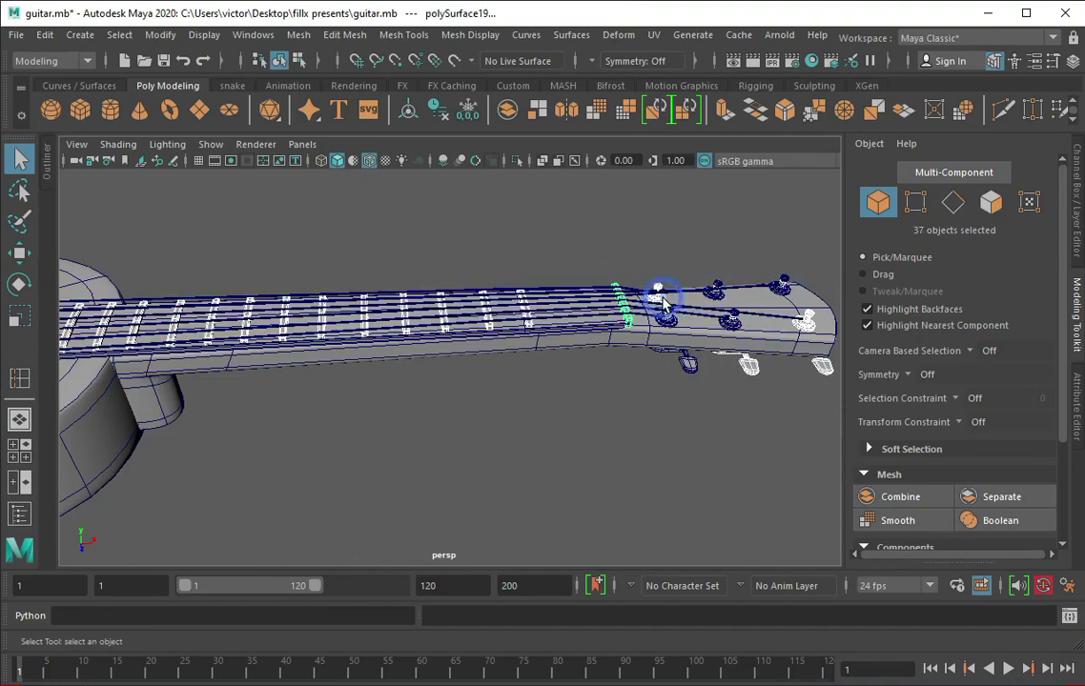
# Step: Select the tuning pegs, inspect them around the headstock and end isolation
pyautogui.moveTo(807, 349)
pyautogui.keyDown('alt'); pyautogui.mouseDown()
pyautogui.moveTo(279, 407)
pyautogui.moveTo(579, 369)
pyautogui.moveTo(479, 387)
pyautogui.moveTo(363, 462)
pyautogui.mouseUp(); pyautogui.keyUp('alt')
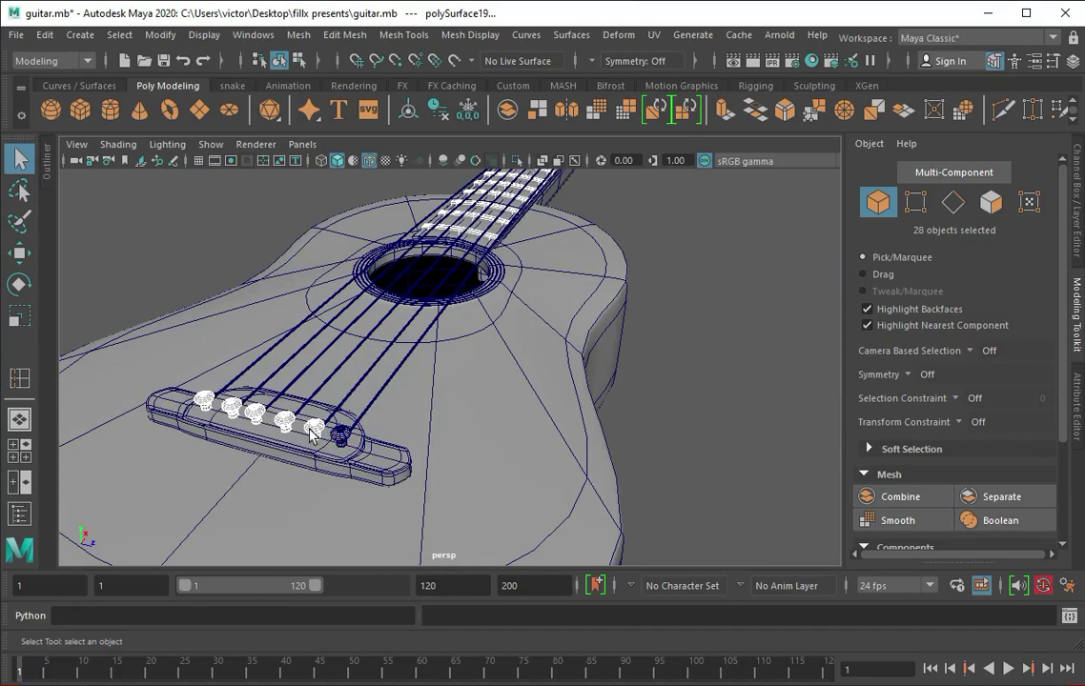
pyautogui.press('f')
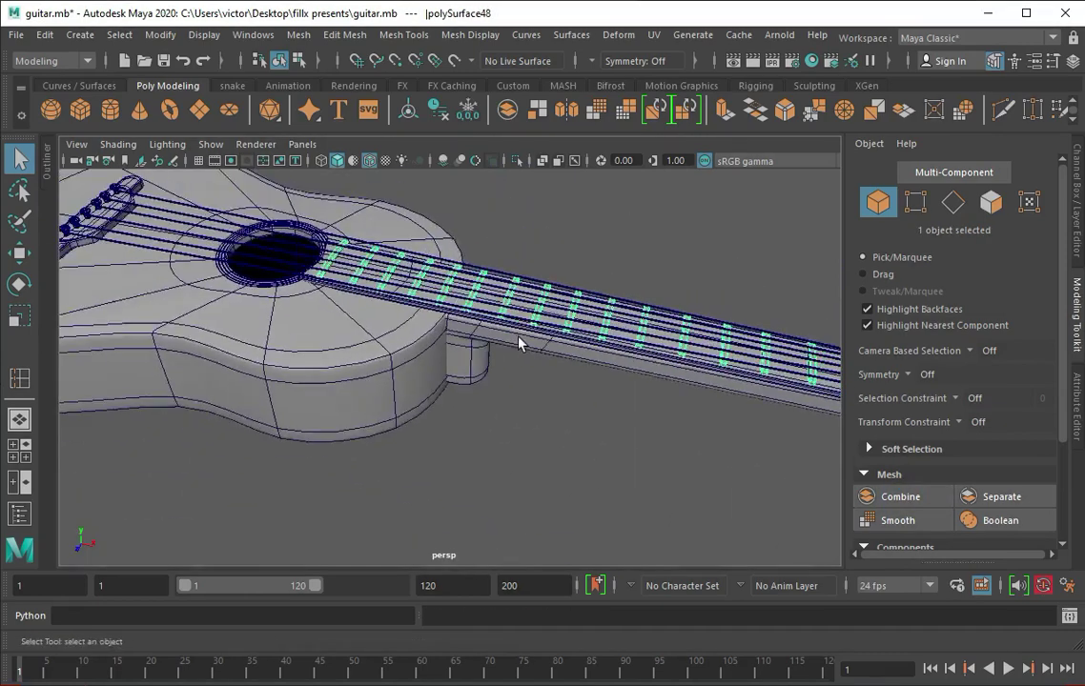
pyautogui.keyDown('alt'); pyautogui.moveTo(676, 276); pyautogui.dragTo(569, 337); pyautogui.keyUp('alt')
pyautogui.keyDown('shift'); pyautogui.click(450, 360); pyautogui.keyUp('shift')
pyautogui.hotkey('ctrl', 'z')
pyautogui.hotkey('ctrl', 'z')
pyautogui.hotkey('ctrl', 'z')
pyautogui.hotkey('ctrl', 'z')
pyautogui.hotkey('ctrl', 'z')
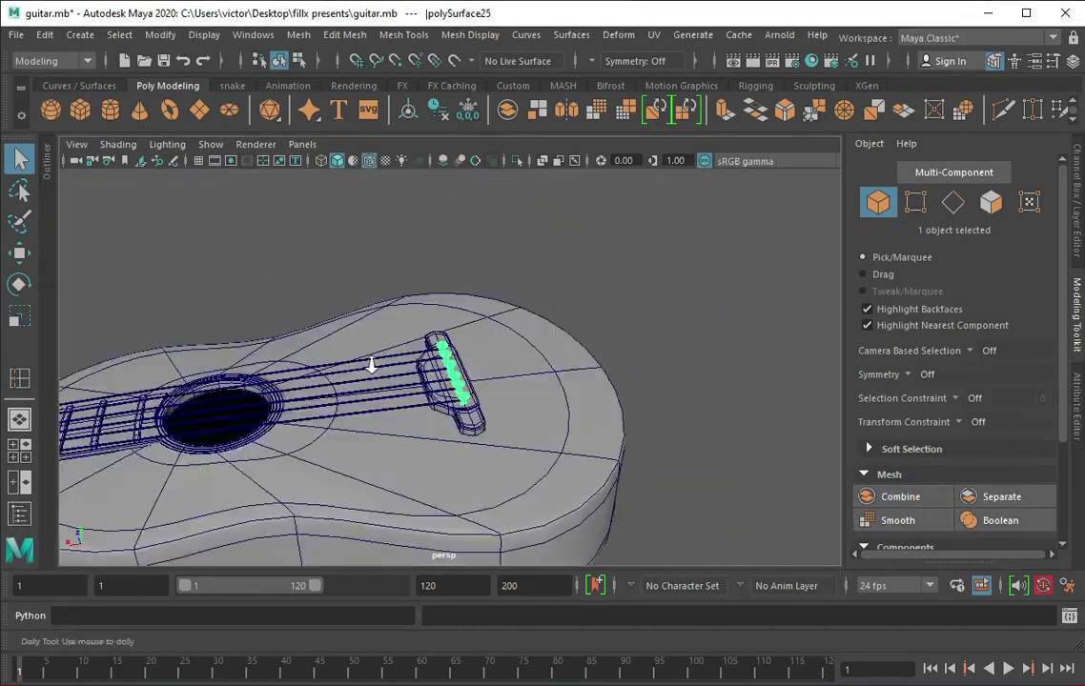
pyautogui.hotkey('ctrl', 'z')
pyautogui.hotkey('ctrl', 'z')
pyautogui.hotkey('ctrl', 'z')
pyautogui.click(279, 414)
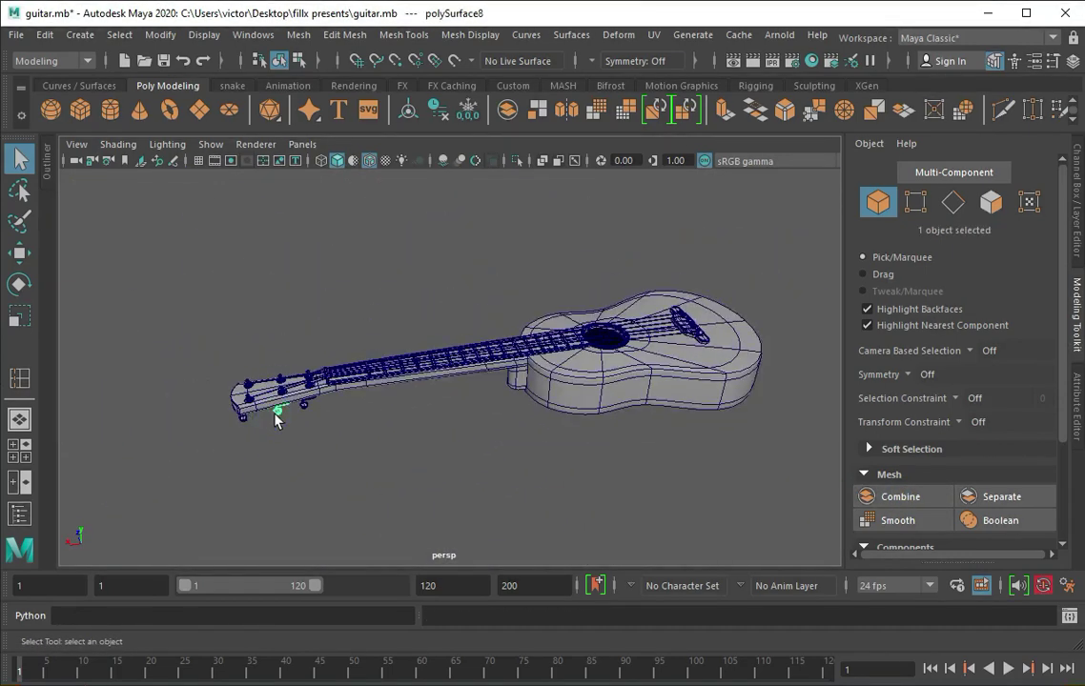
pyautogui.press('f')
pyautogui.moveTo(448, 381)
pyautogui.keyDown('alt'); pyautogui.mouseDown()
pyautogui.moveTo(290, 330)
pyautogui.moveTo(300, 305)
pyautogui.moveTo(639, 319)
pyautogui.mouseUp(); pyautogui.keyUp('alt')
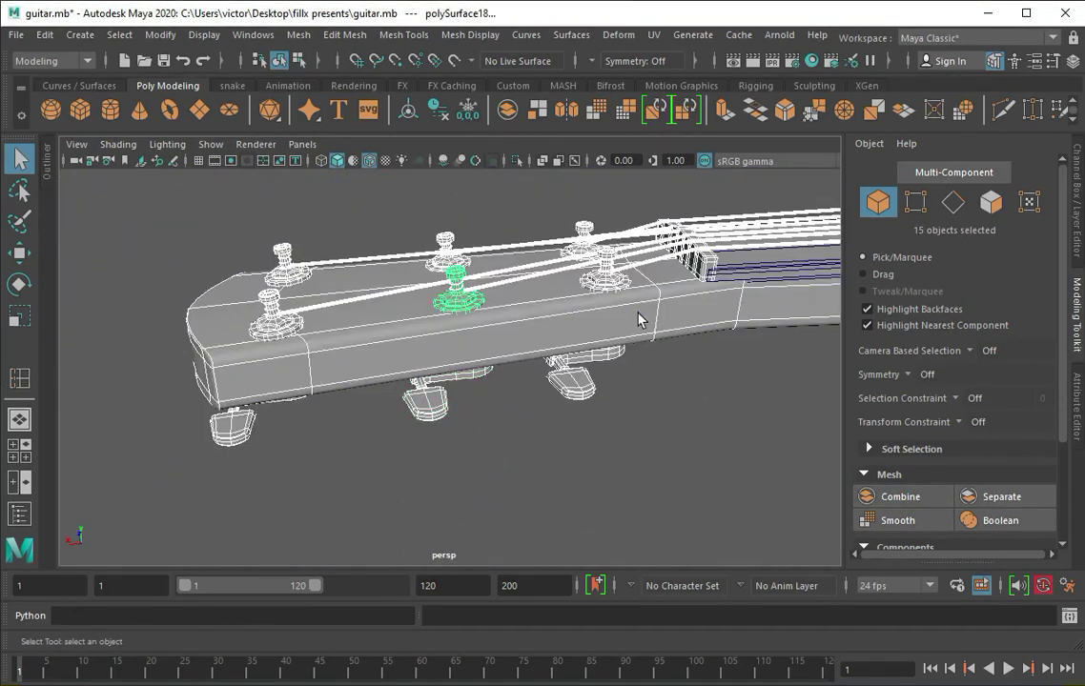
pyautogui.keyDown('alt'); pyautogui.moveTo(522, 274); pyautogui.dragTo(562, 205); pyautogui.keyUp('alt')
pyautogui.keyDown('alt'); pyautogui.moveTo(582, 267); pyautogui.dragTo(505, 148); pyautogui.keyUp('alt')
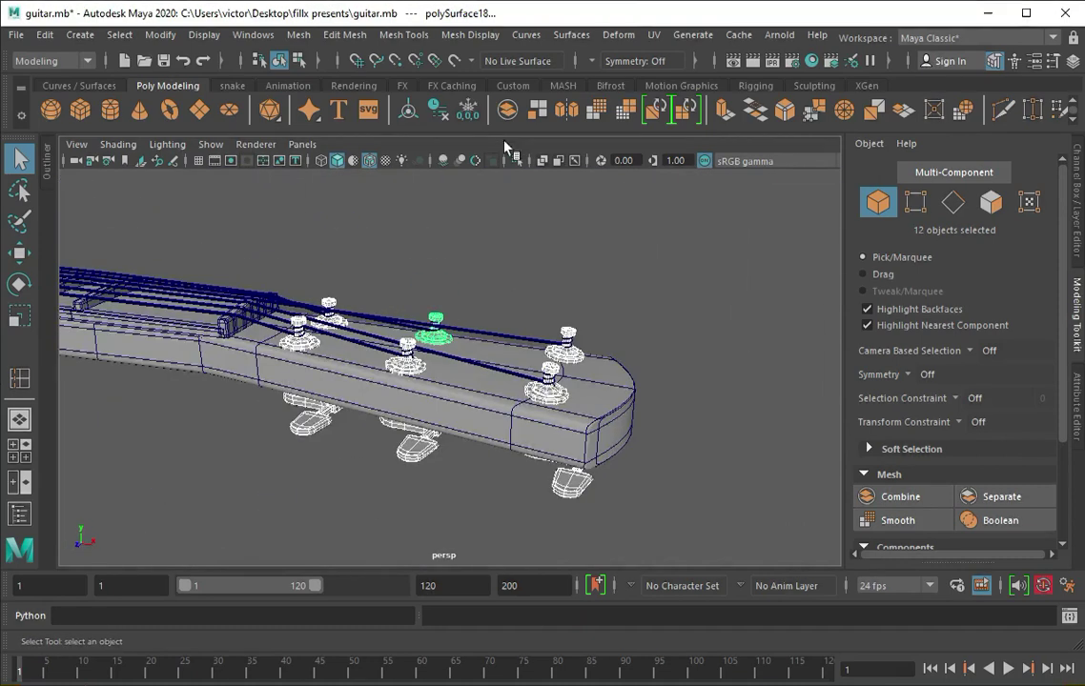
pyautogui.hotkey('ctrl', 'z')
pyautogui.hotkey('ctrl', 'z')
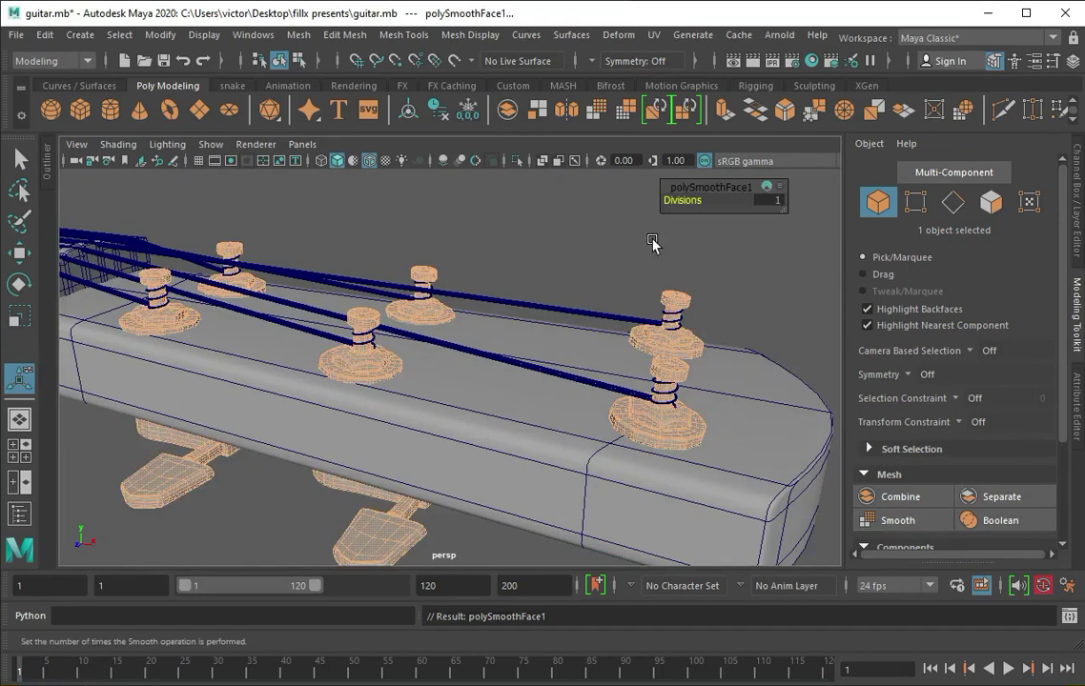
# Step: Apply Smooth (1 division) to the tuning pegs and orbit to inspect the result
pyautogui.press('t')
pyautogui.moveTo(649, 242)
pyautogui.keyDown('alt'); pyautogui.mouseDown()
pyautogui.moveTo(370, 311)
pyautogui.moveTo(187, 376)
pyautogui.moveTo(412, 181)
pyautogui.mouseUp(); pyautogui.keyUp('alt')
pyautogui.moveTo(412, 181); pyautogui.dragTo(415, 405, button='right')
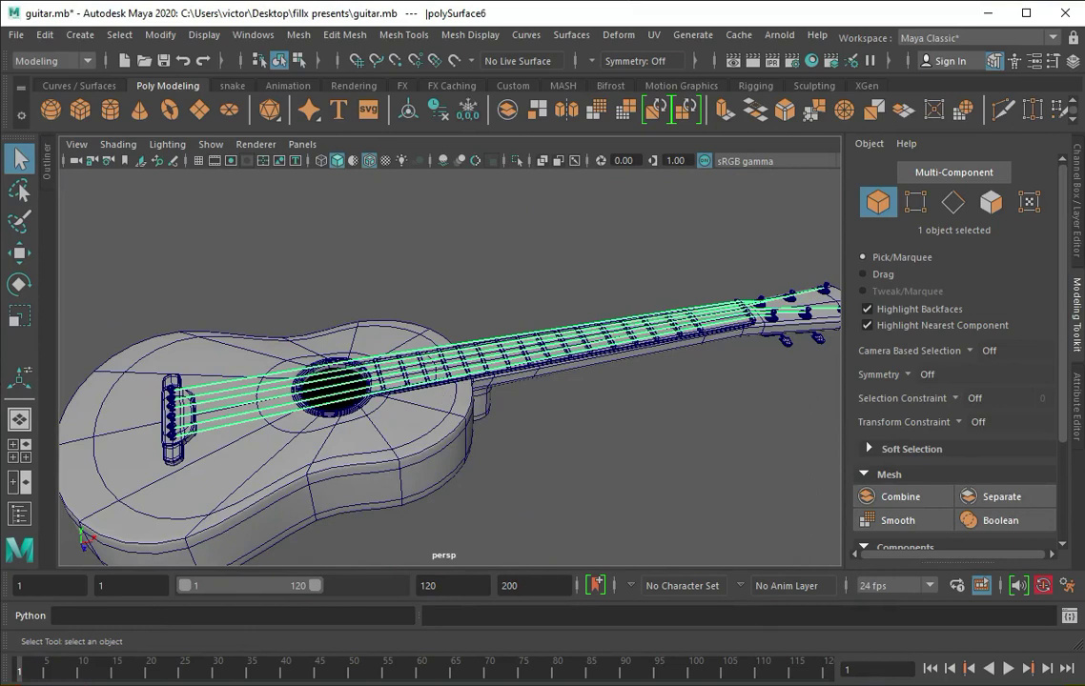
# Step: Assign new aiStandardSurface materials to the selection and the whole guitar (aiStandardSurface2)
pyautogui.click(410, 355)
pyautogui.click(539, 551)
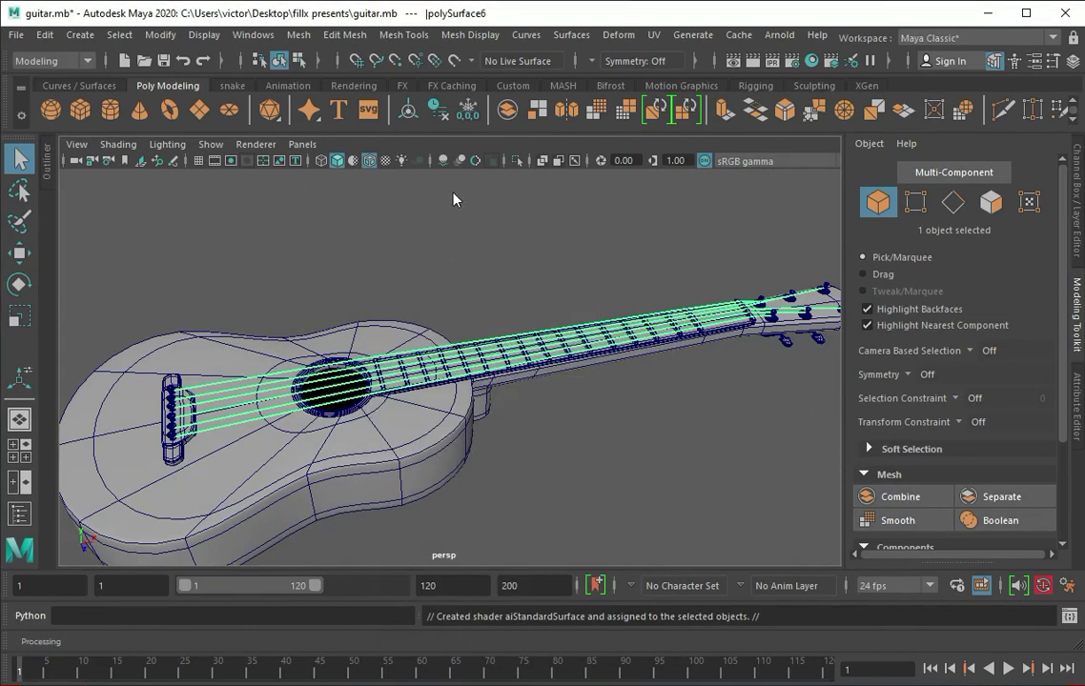
pyautogui.moveTo(210, 219); pyautogui.dragTo(712, 466)
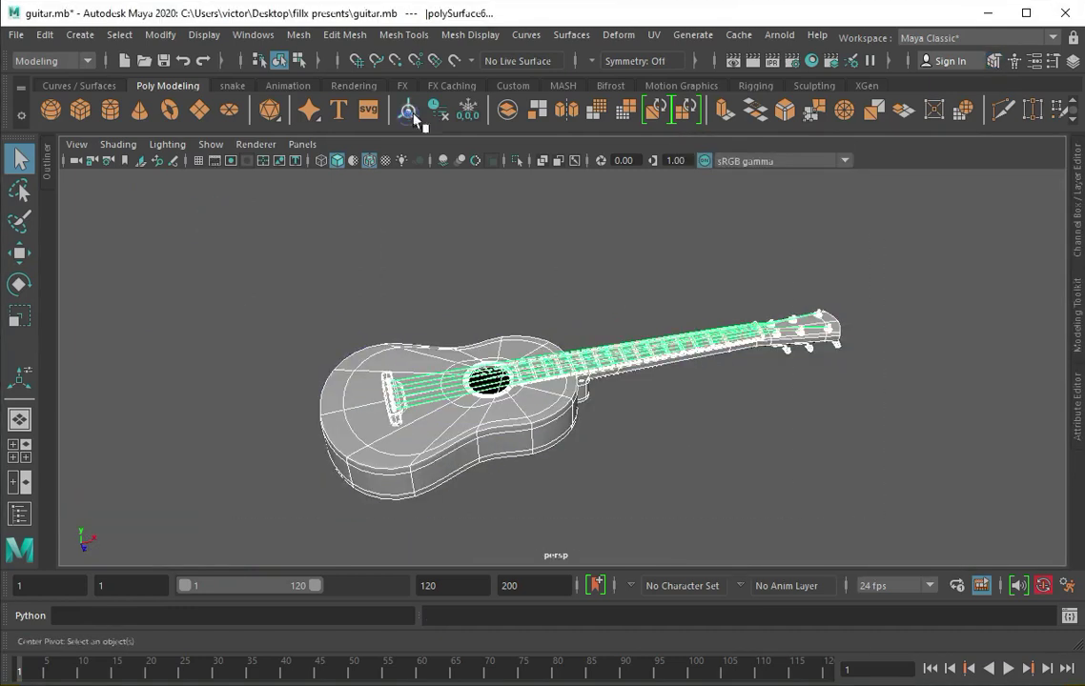
pyautogui.scroll(3, 436, 305)
pyautogui.moveTo(440, 195); pyautogui.dragTo(437, 584, button='right')
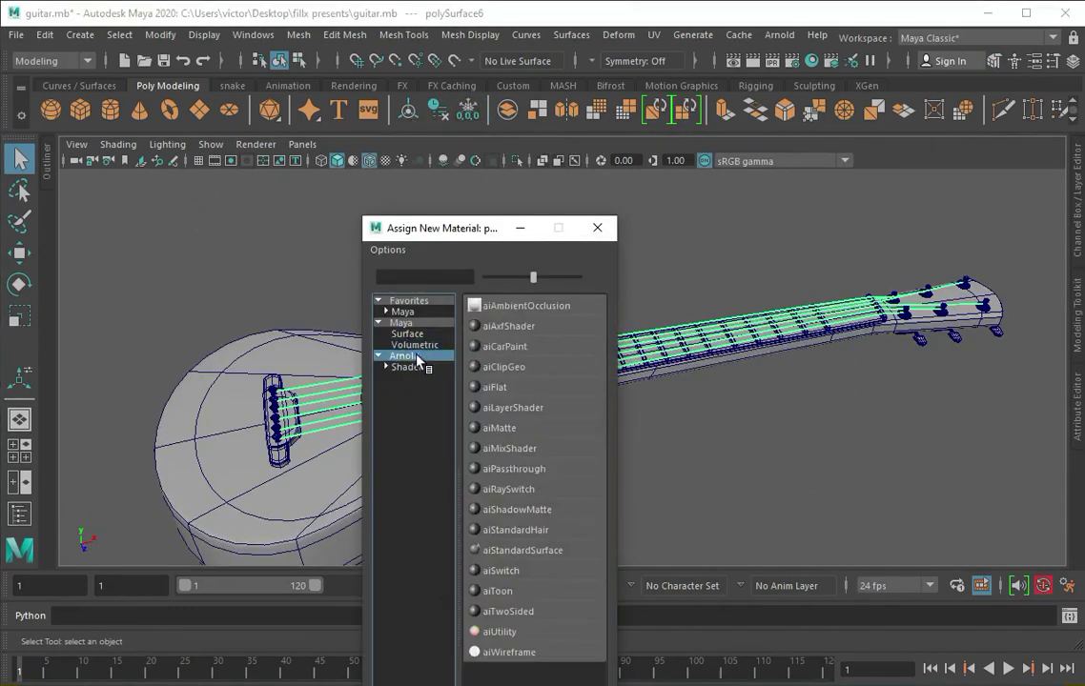
pyautogui.click(412, 358)
pyautogui.click(538, 551)
pyautogui.click(912, 177)
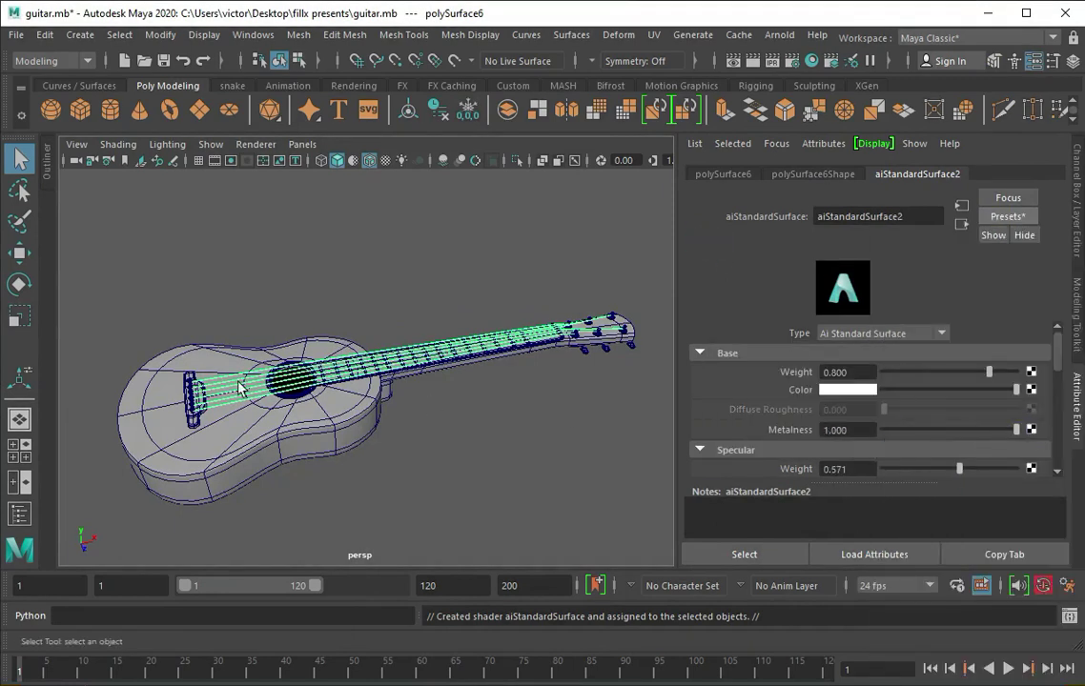
# Step: Give the bridge its own aiStandardSurface material with a black colour
pyautogui.scroll(2, 230, 375)
pyautogui.scroll(3, 230, 376)
pyautogui.click(127, 390)
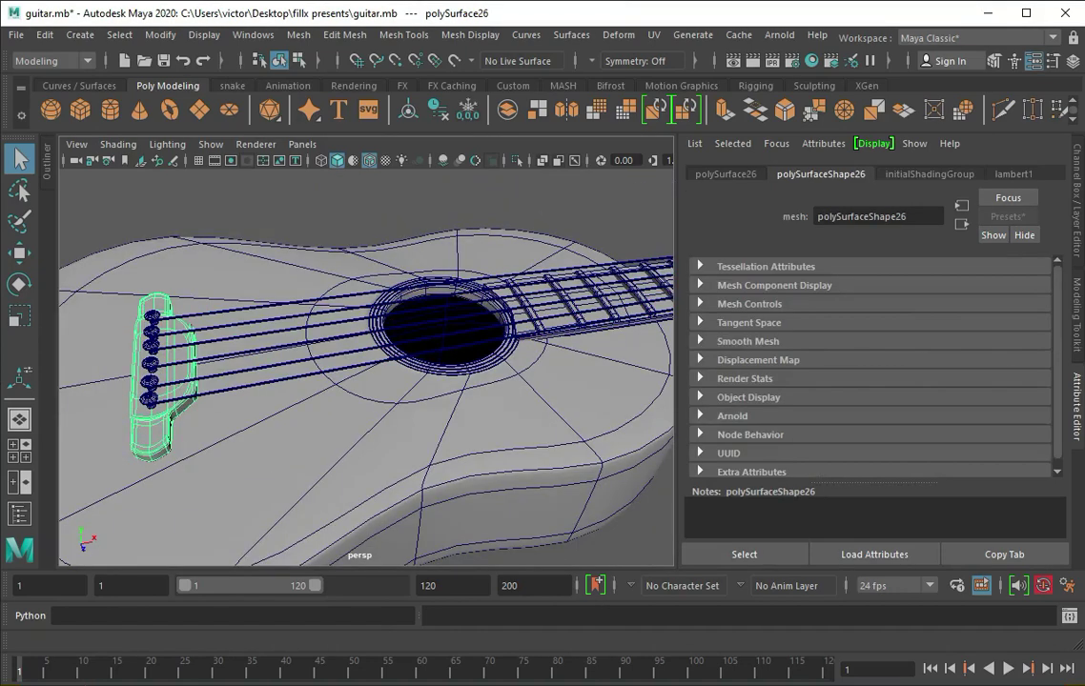
pyautogui.moveTo(308, 206); pyautogui.dragTo(310, 644, button='right')
pyautogui.click(402, 353)
pyautogui.click(520, 558)
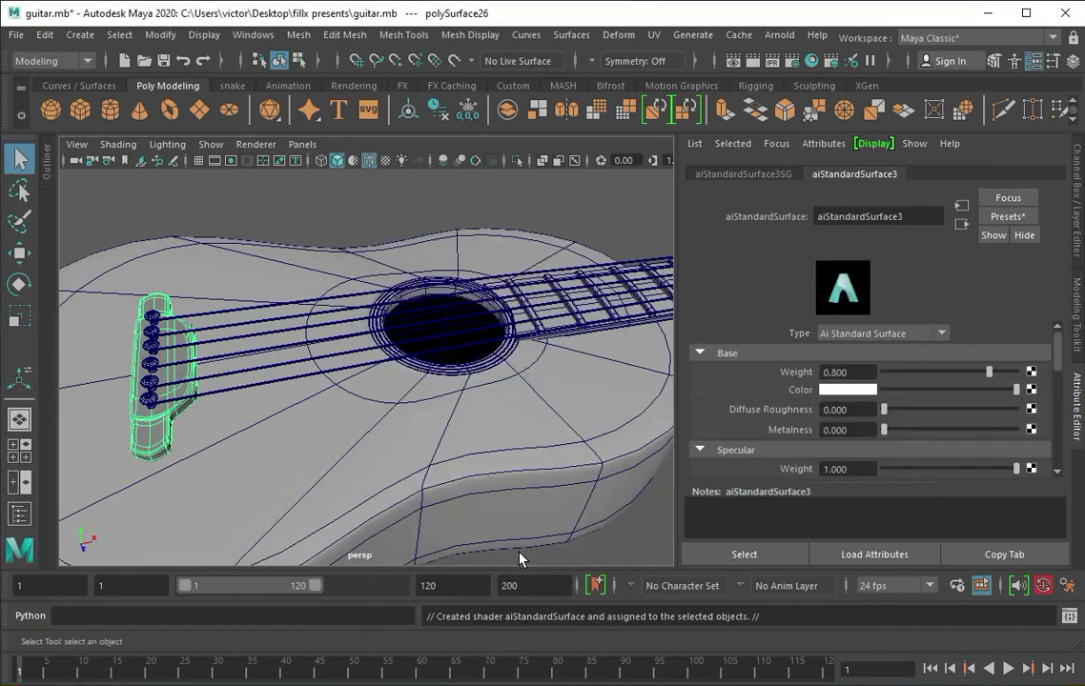
pyautogui.click(861, 388)
pyautogui.click(781, 348)
# Step: Assign a new aiStandardSurface to the bridge pins and existing aiStandardSurface2 to the tuning pegs
pyautogui.keyDown('alt'); pyautogui.moveTo(310, 360); pyautogui.dragTo(285, 343); pyautogui.keyUp('alt')
pyautogui.click(272, 344)
pyautogui.moveTo(310, 218); pyautogui.dragTo(315, 618, button='right')
pyautogui.click(404, 355)
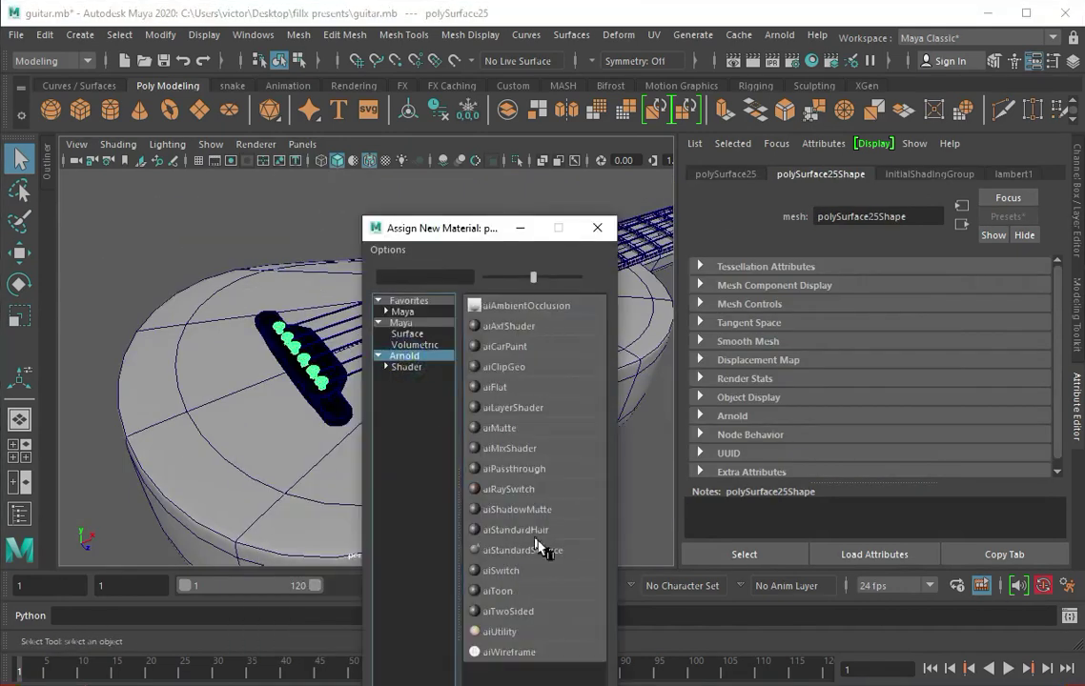
pyautogui.click(522, 550)
pyautogui.keyDown('alt'); pyautogui.moveTo(339, 358); pyautogui.dragTo(286, 286); pyautogui.keyUp('alt')
pyautogui.click(581, 193)
pyautogui.scroll(3, 411, 338)
pyautogui.moveTo(489, 181); pyautogui.dragTo(457, 361, button='right')
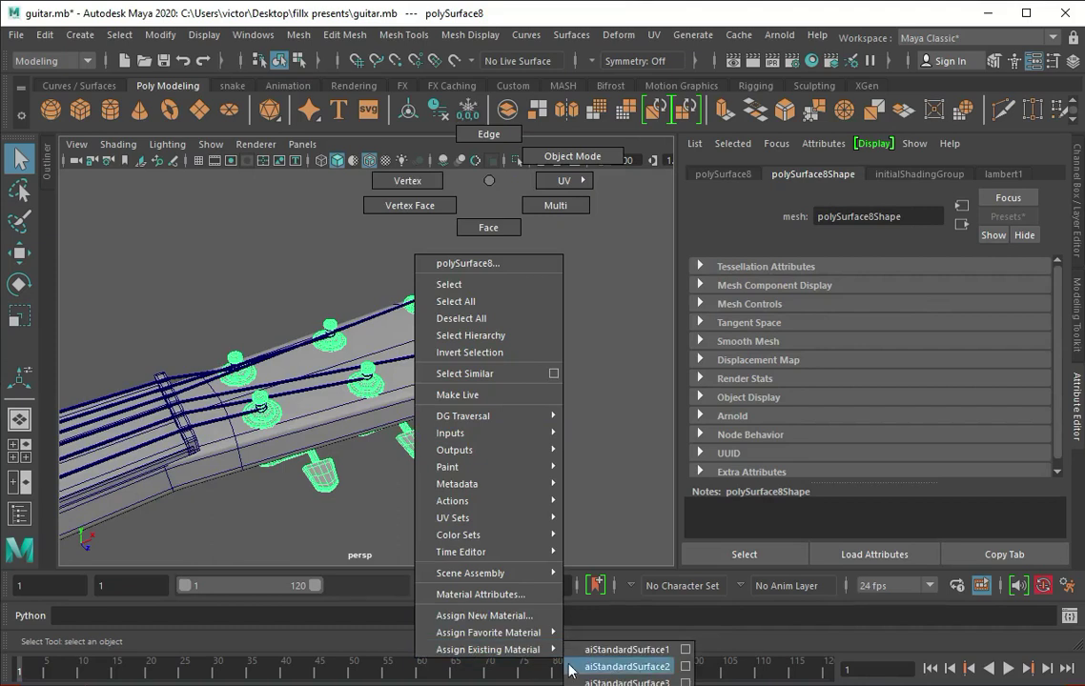
pyautogui.click(626, 666)
# Step: Turn off wireframe-on-shaded and check the tuning pegs' material settings
pyautogui.click(605, 329)
pyautogui.moveTo(605, 328)
pyautogui.keyDown('alt'); pyautogui.mouseDown()
pyautogui.moveTo(436, 414)
pyautogui.moveTo(353, 395)
pyautogui.moveTo(340, 461)
pyautogui.moveTo(413, 514)
pyautogui.mouseUp(); pyautogui.keyUp('alt')
pyautogui.click(369, 160)
pyautogui.click(353, 394)
pyautogui.click(462, 424)
pyautogui.click(917, 174)
pyautogui.click(497, 255)
pyautogui.moveTo(497, 255)
pyautogui.keyDown('alt'); pyautogui.mouseDown()
pyautogui.moveTo(237, 322)
pyautogui.moveTo(430, 444)
pyautogui.moveTo(411, 252)
pyautogui.mouseUp(); pyautogui.keyUp('alt')
# Step: Give the frets a new aiStandardSurface with metalness 0.714
pyautogui.click(237, 322)
pyautogui.moveTo(448, 185); pyautogui.dragTo(434, 558, button='right')
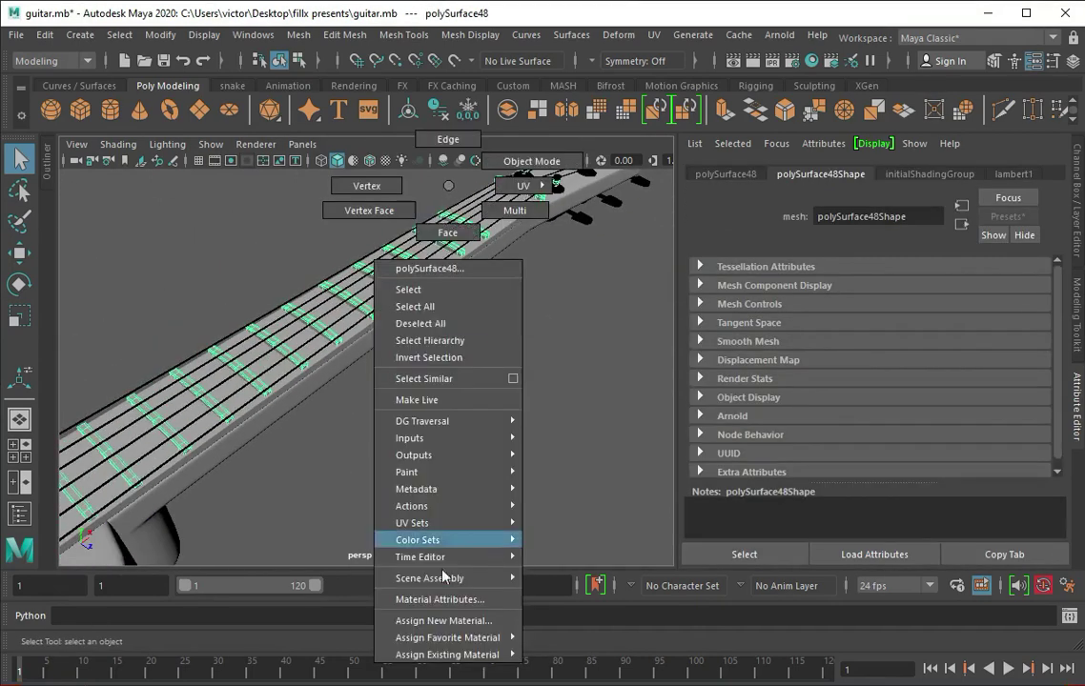
pyautogui.click(505, 505)
pyautogui.click(848, 390)
pyautogui.moveTo(883, 430); pyautogui.dragTo(977, 430)
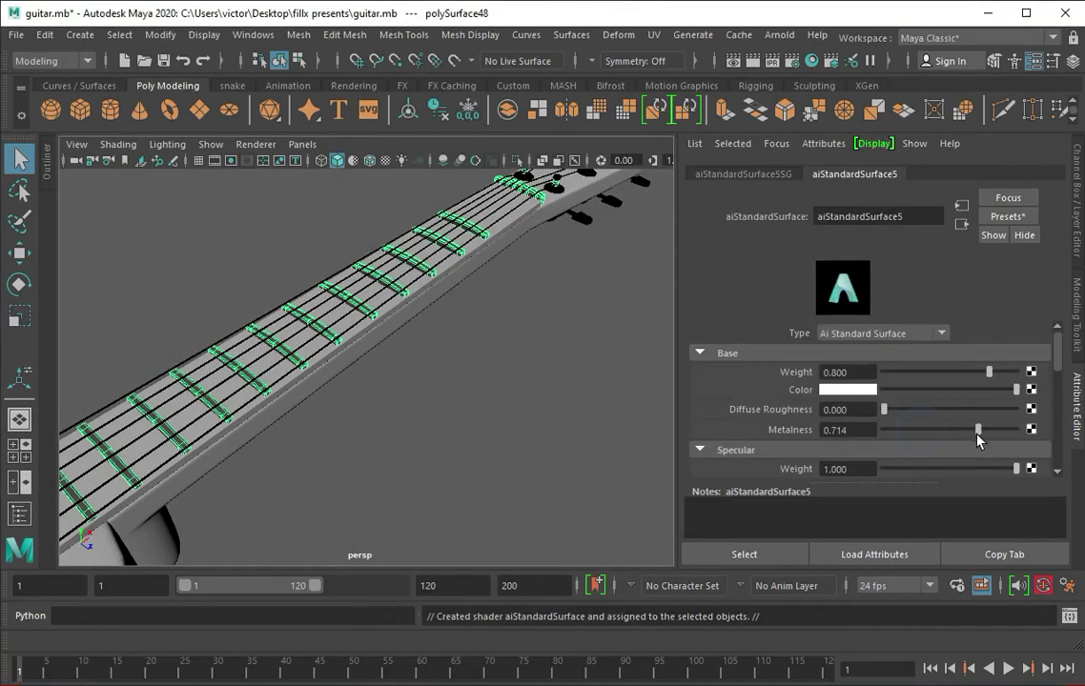
pyautogui.click(504, 225)
pyautogui.scroll(-2, 474, 197)
pyautogui.click(474, 198)
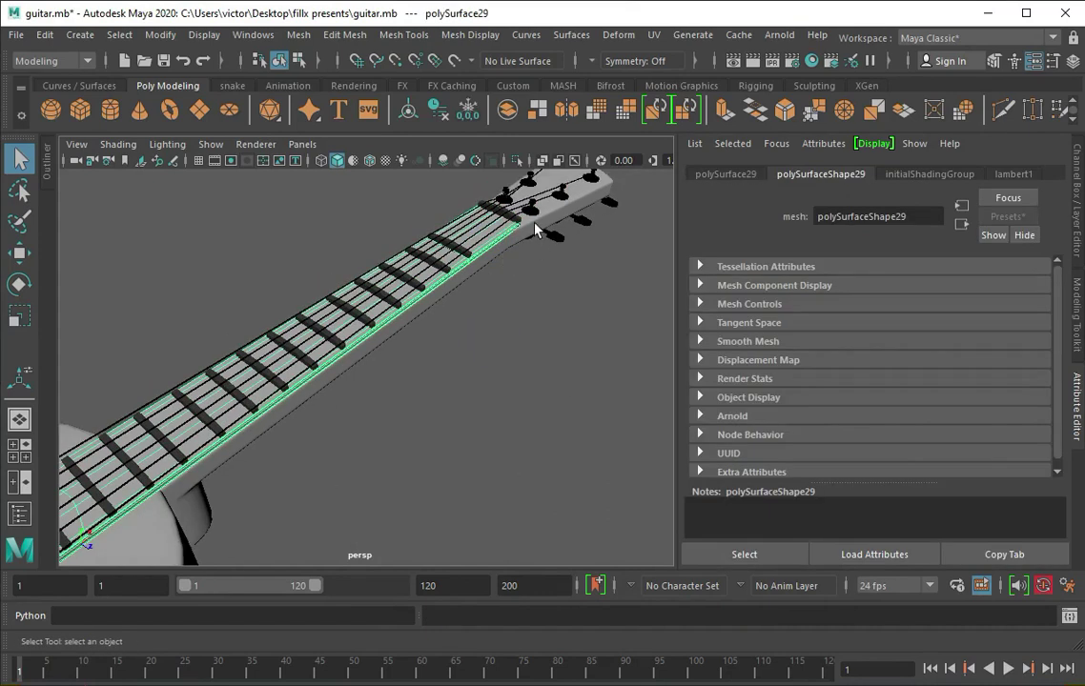
pyautogui.rightClick(544, 211)
pyautogui.keyDown('alt'); pyautogui.moveTo(266, 399); pyautogui.dragTo(409, 357); pyautogui.keyUp('alt')
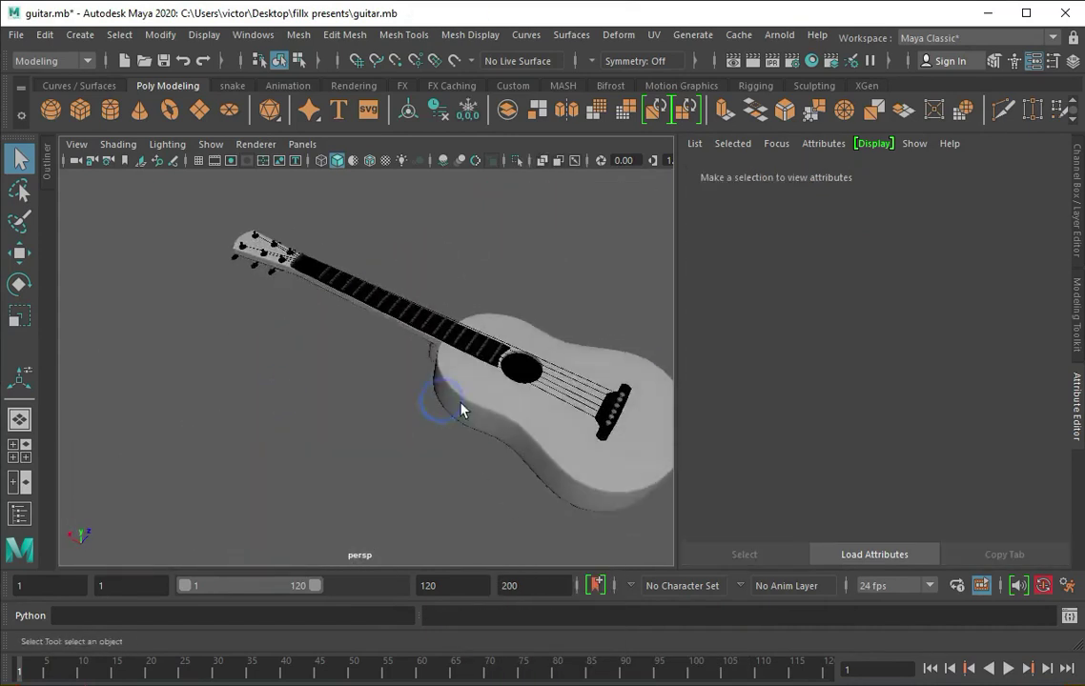
# Step: Give the guitar body a new Arnold aiStandardSurface material with a brown base colour
pyautogui.click(409, 356)
pyautogui.moveTo(459, 179); pyautogui.dragTo(434, 634, button='right')
pyautogui.click(454, 613)
pyautogui.click(595, 223)
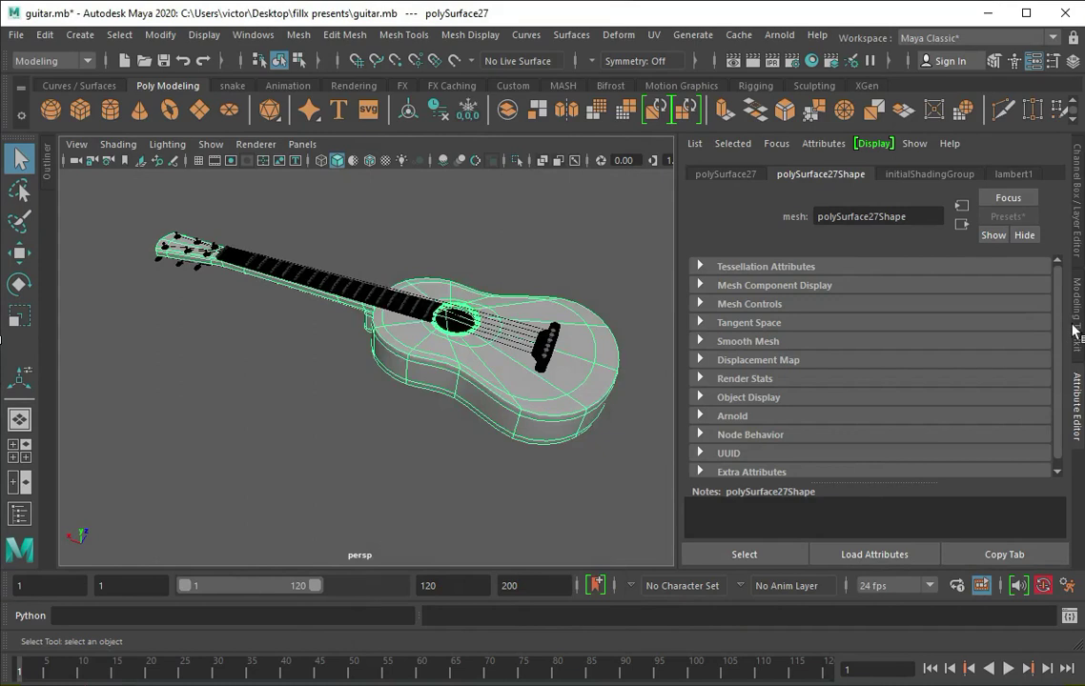
pyautogui.moveTo(530, 203); pyautogui.dragTo(530, 608, button='right')
pyautogui.click(399, 353)
pyautogui.click(542, 508)
pyautogui.click(1009, 173)
pyautogui.click(847, 386)
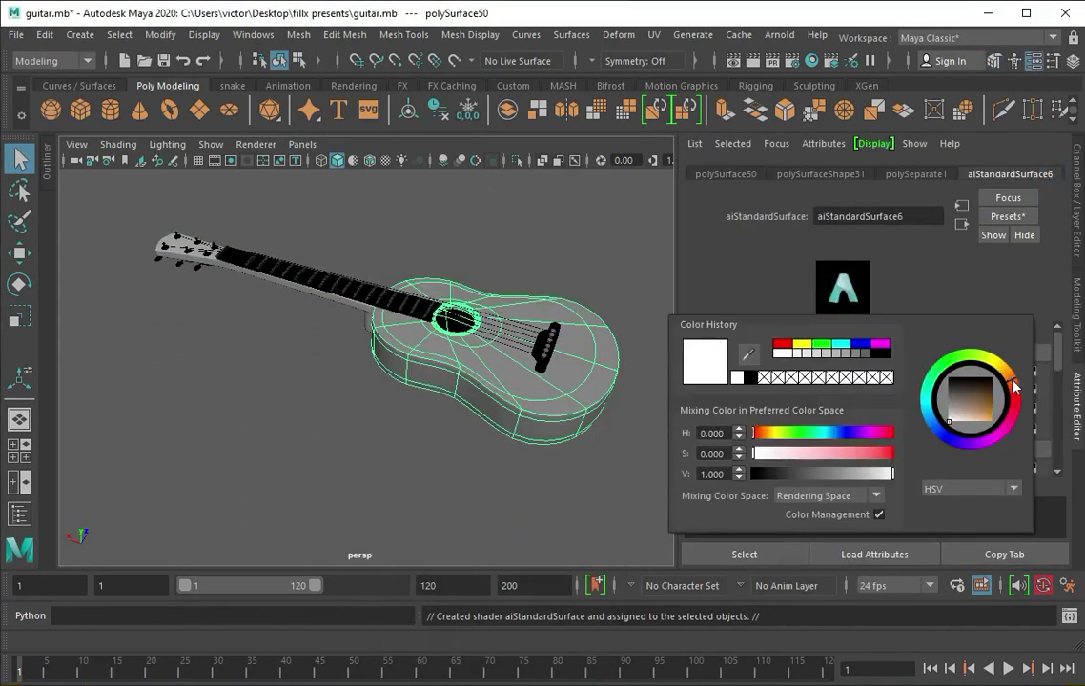
pyautogui.moveTo(977, 400); pyautogui.dragTo(991, 408)
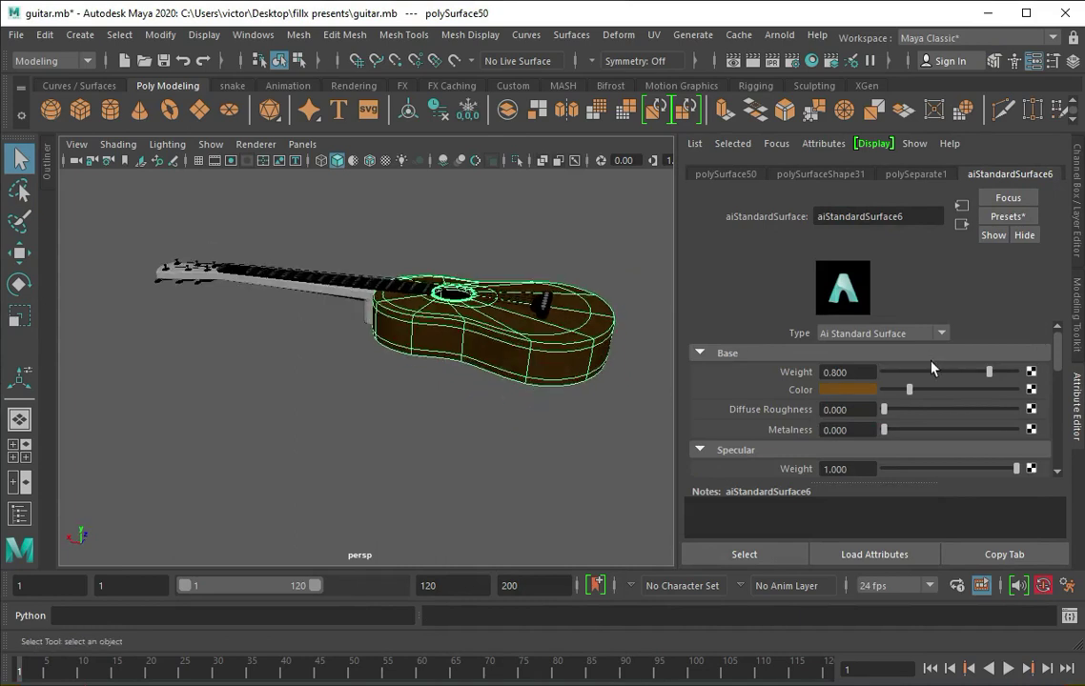
# Step: Select the face loops around the soundhole rim
pyautogui.press('F11')
pyautogui.click(459, 391)
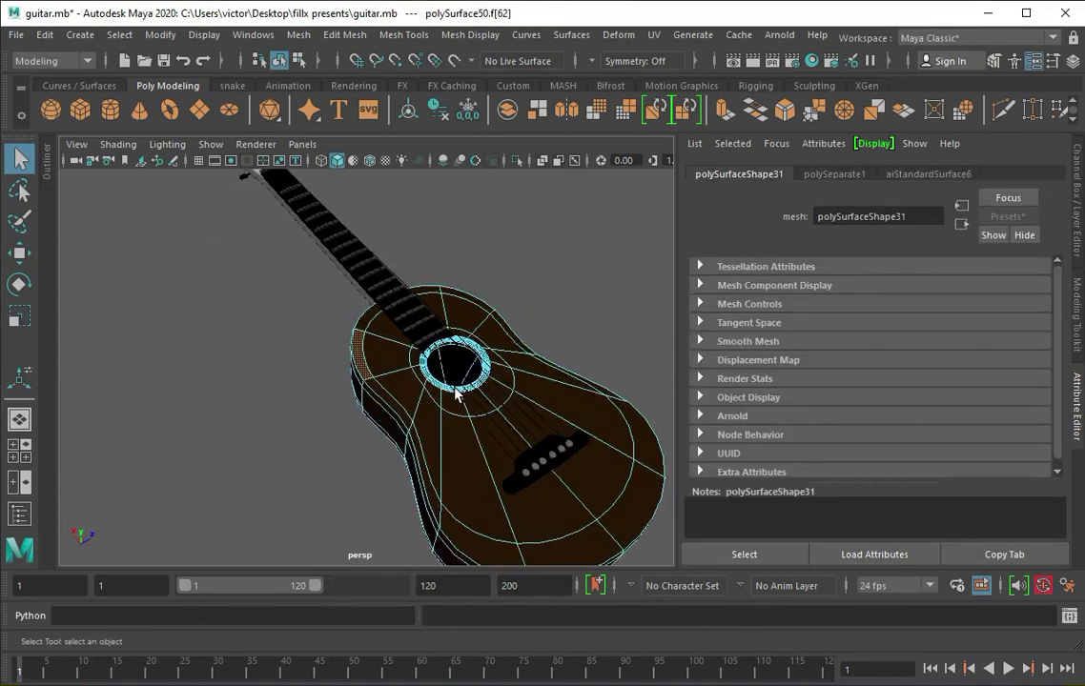
pyautogui.scroll(5, 459, 391)
pyautogui.scroll(2, 469, 333)
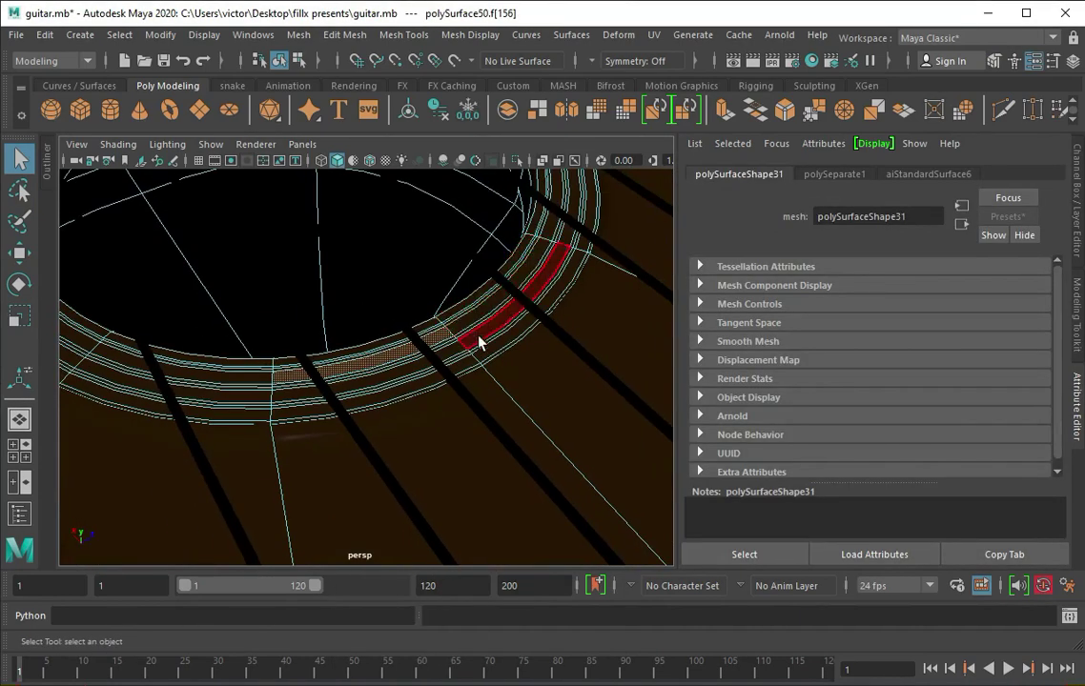
pyautogui.keyDown('shift'); pyautogui.doubleClick(457, 351); pyautogui.keyUp('shift')
pyautogui.scroll(-4, 457, 350)
pyautogui.scroll(-3, 346, 365)
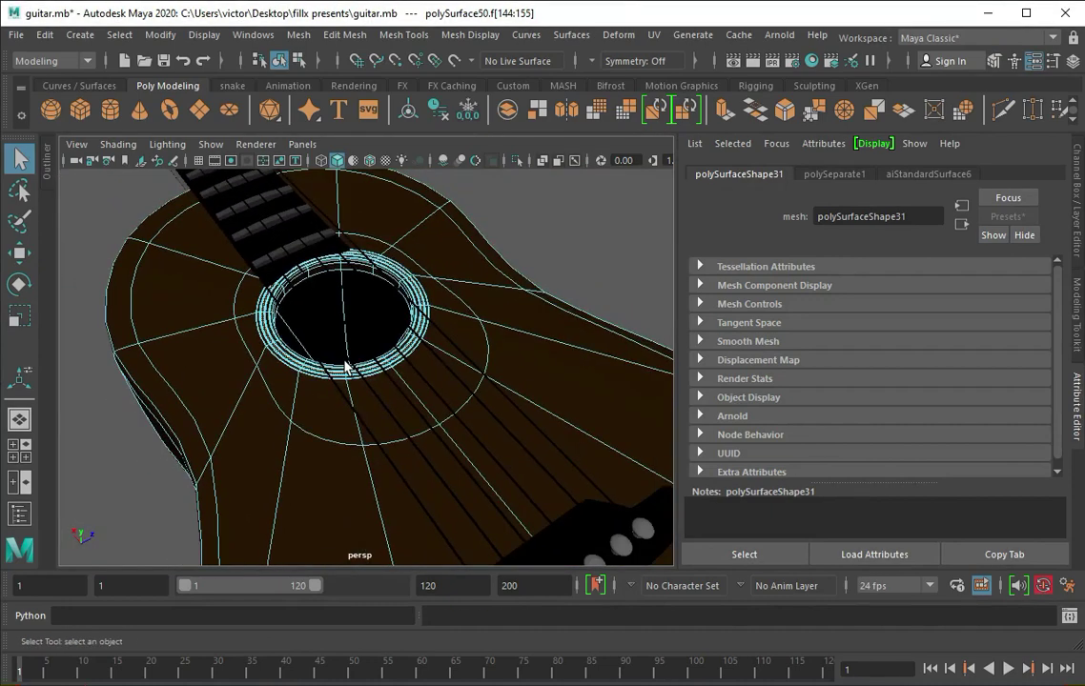
pyautogui.doubleClick(346, 365)
pyautogui.moveTo(242, 335)
pyautogui.keyDown('alt'); pyautogui.mouseDown()
pyautogui.moveTo(235, 305)
pyautogui.moveTo(359, 336)
pyautogui.mouseUp(); pyautogui.keyUp('alt')
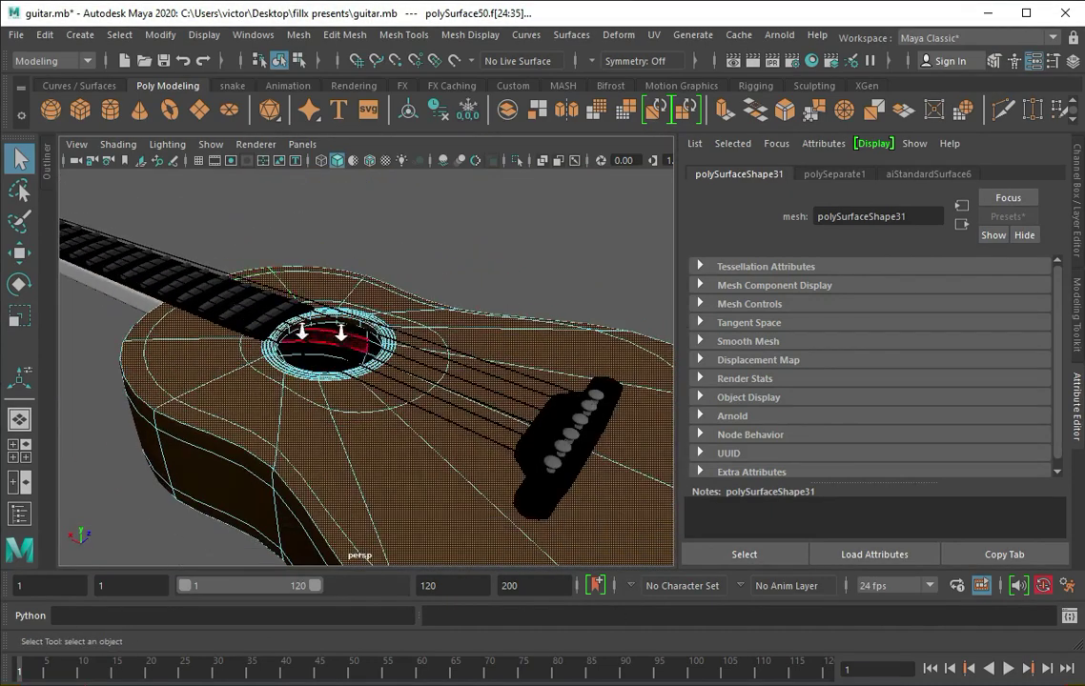
pyautogui.scroll(-3, 359, 336)
# Step: Assign the soundhole faces their own new aiStandardSurface with a picked colour
pyautogui.moveTo(439, 285); pyautogui.dragTo(417, 426, button='right')
pyautogui.click(392, 354)
pyautogui.click(550, 560)
pyautogui.click(873, 360)
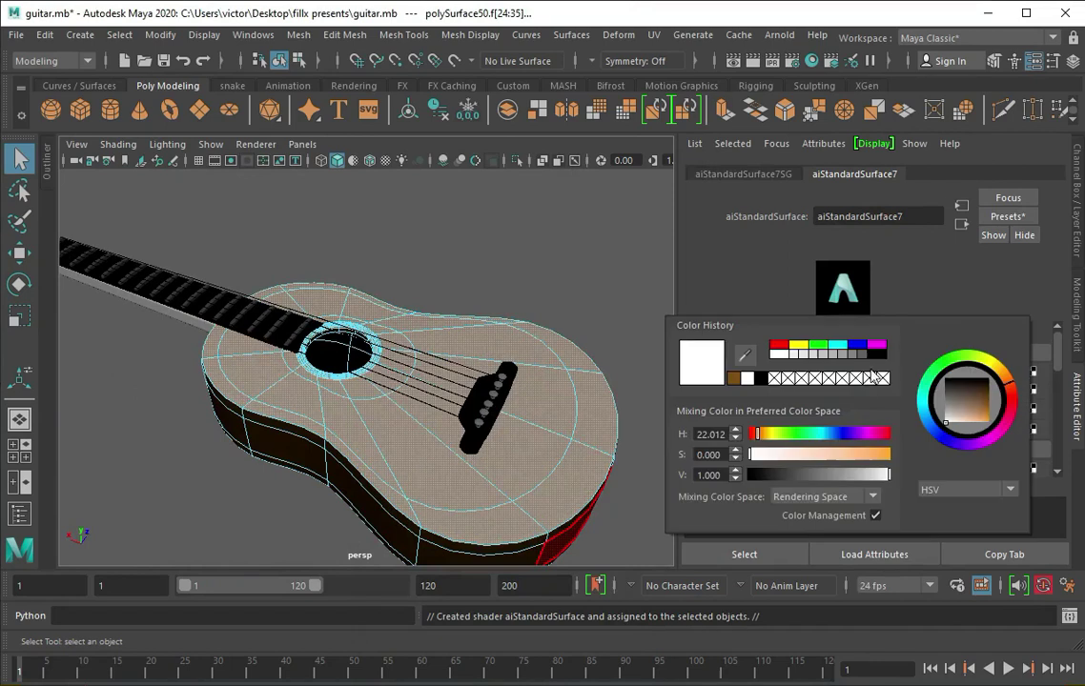
pyautogui.click(624, 316)
pyautogui.moveTo(577, 368)
pyautogui.keyDown('alt'); pyautogui.mouseDown()
pyautogui.moveTo(432, 315)
pyautogui.moveTo(529, 389)
pyautogui.mouseUp(); pyautogui.keyUp('alt')
# Step: Raise the body material's base weight to 0.870 and fine-tune its brown colour
pyautogui.click(529, 389)
pyautogui.moveTo(966, 375); pyautogui.dragTo(995, 371)
pyautogui.moveTo(572, 390)
pyautogui.keyDown('alt'); pyautogui.mouseDown()
pyautogui.moveTo(345, 446)
pyautogui.moveTo(428, 420)
pyautogui.mouseUp(); pyautogui.keyUp('alt')
pyautogui.click(428, 419)
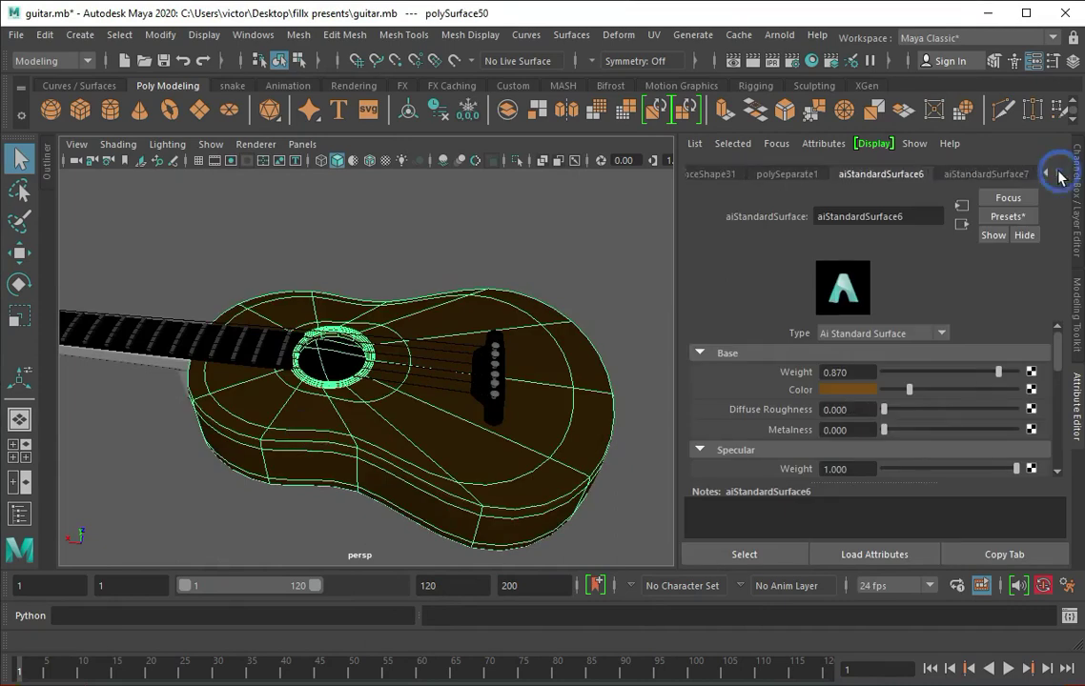
pyautogui.hotkey('ctrl', 'z')
pyautogui.hotkey('shift', 'z')
pyautogui.click(844, 390)
pyautogui.moveTo(762, 470); pyautogui.dragTo(791, 470)
pyautogui.click(847, 390)
# Step: Tumble to a lower view and select the guitar neck
pyautogui.keyDown('alt'); pyautogui.moveTo(612, 352); pyautogui.dragTo(1082, 169); pyautogui.keyUp('alt')
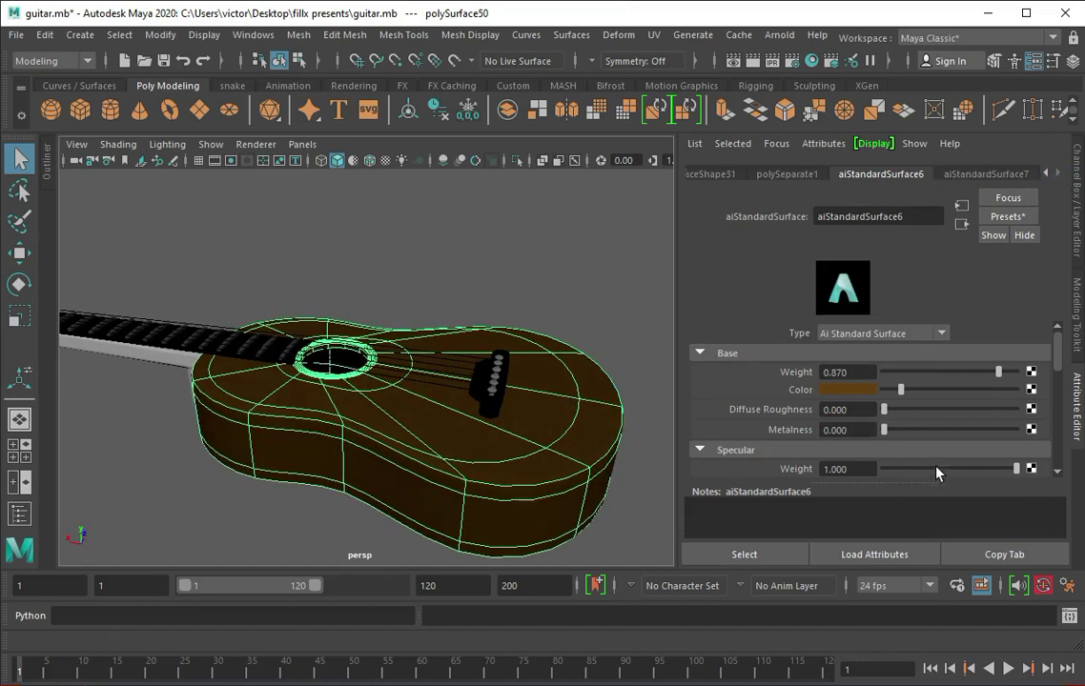
pyautogui.click(238, 355)
pyautogui.rightClick(394, 201)
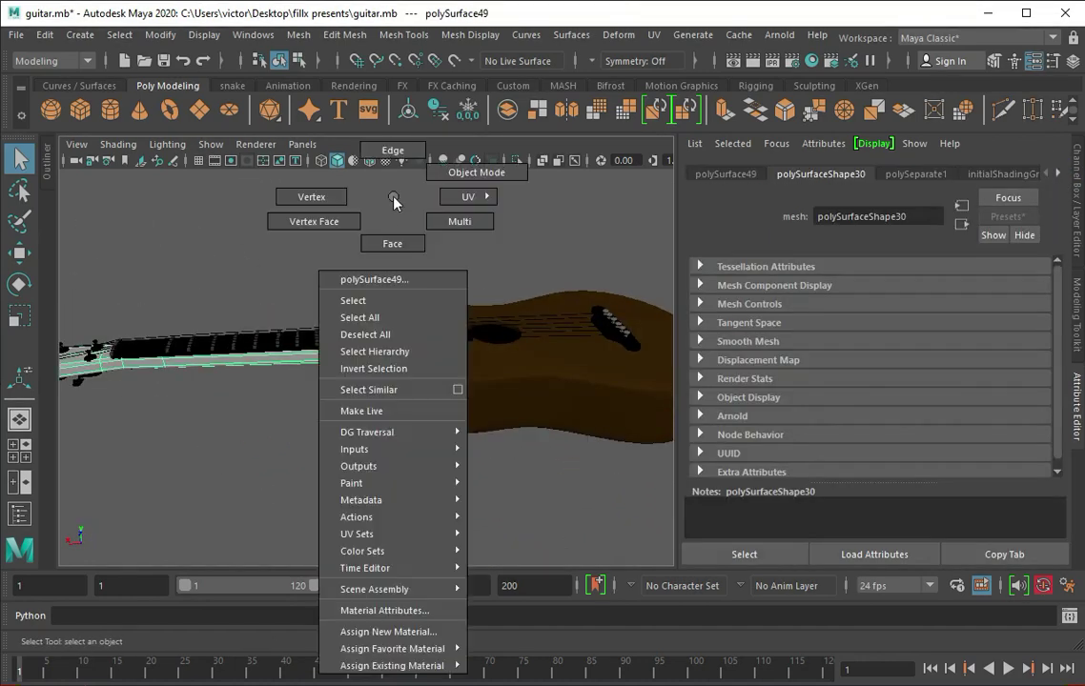
# Step: Apply an existing material to the neck, then select and frame the bridge pins
pyautogui.click(484, 627)
pyautogui.moveTo(521, 335)
pyautogui.keyDown('alt'); pyautogui.mouseDown()
pyautogui.moveTo(412, 438)
pyautogui.moveTo(320, 417)
pyautogui.mouseUp(); pyautogui.keyUp('alt')
pyautogui.click(249, 446)
pyautogui.press('f')
# Step: Give the bridge pins a new white aiStandardSurface with metalness 0.812
pyautogui.rightClick(230, 221)
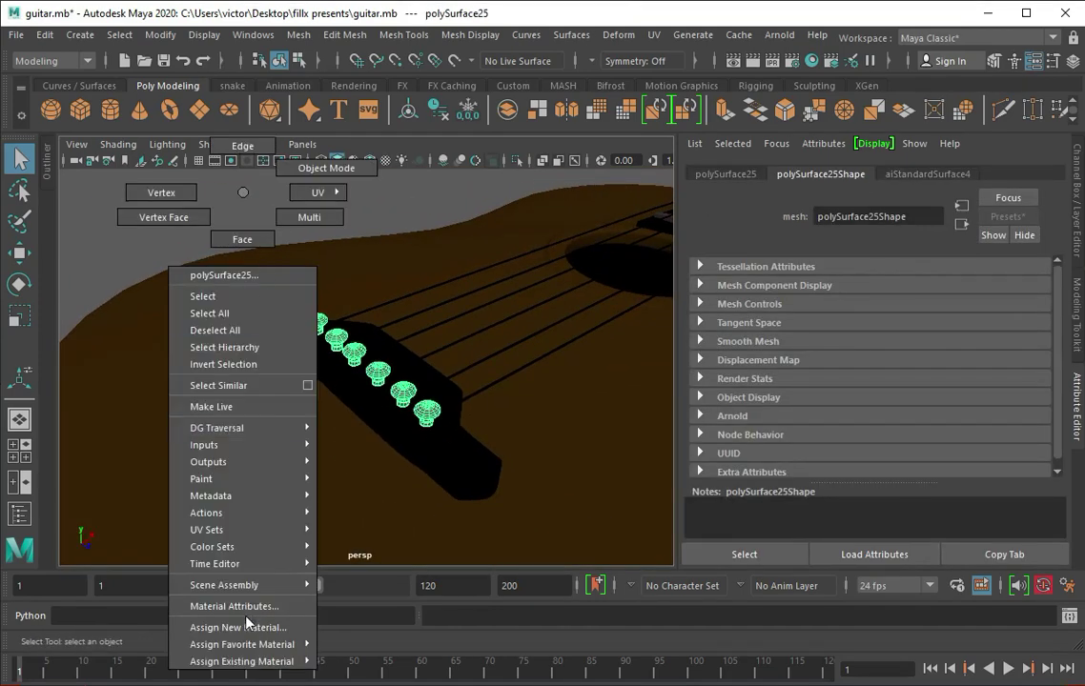
pyautogui.click(252, 622)
pyautogui.click(404, 356)
pyautogui.click(512, 549)
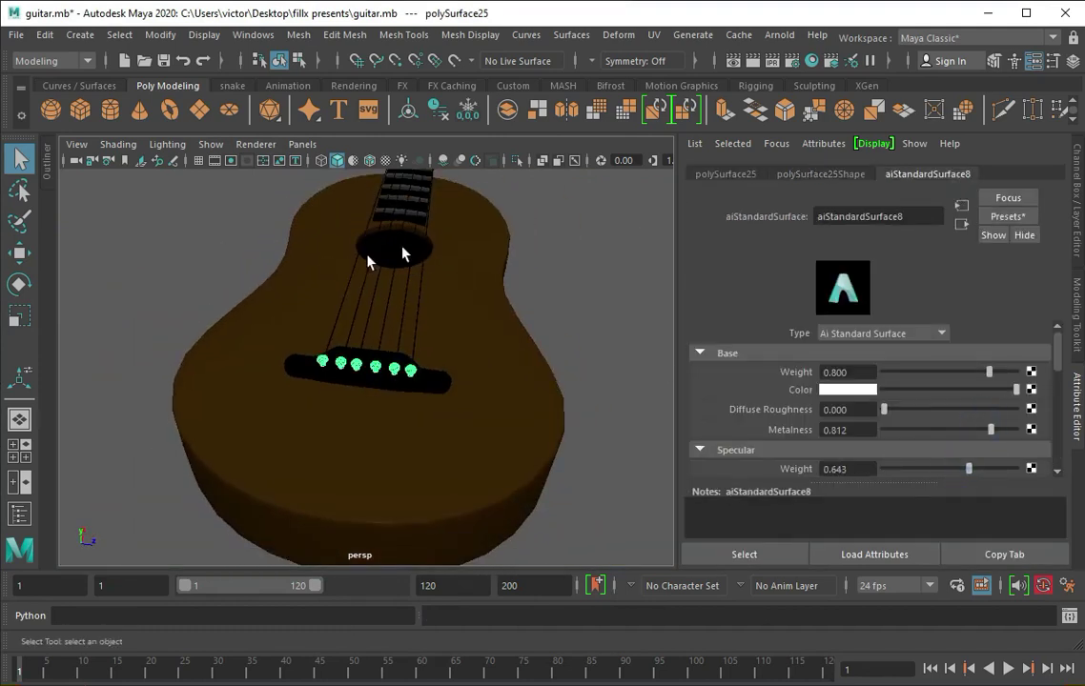
pyautogui.keyDown('alt'); pyautogui.moveTo(309, 306); pyautogui.dragTo(335, 363); pyautogui.keyUp('alt')
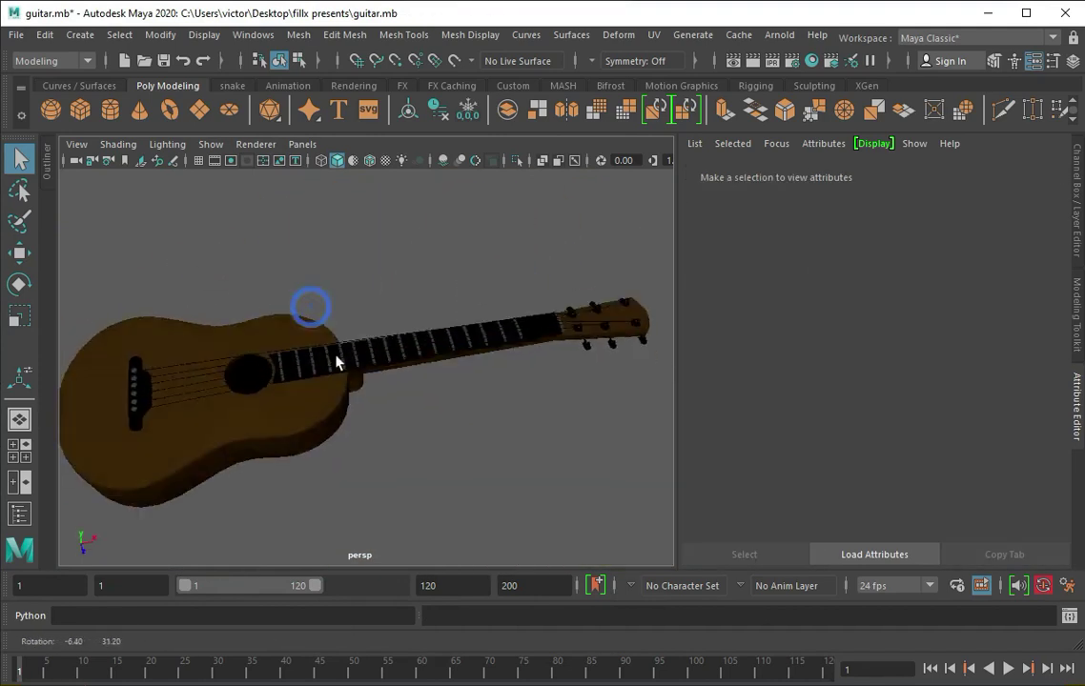
pyautogui.press('space')
pyautogui.press('space')
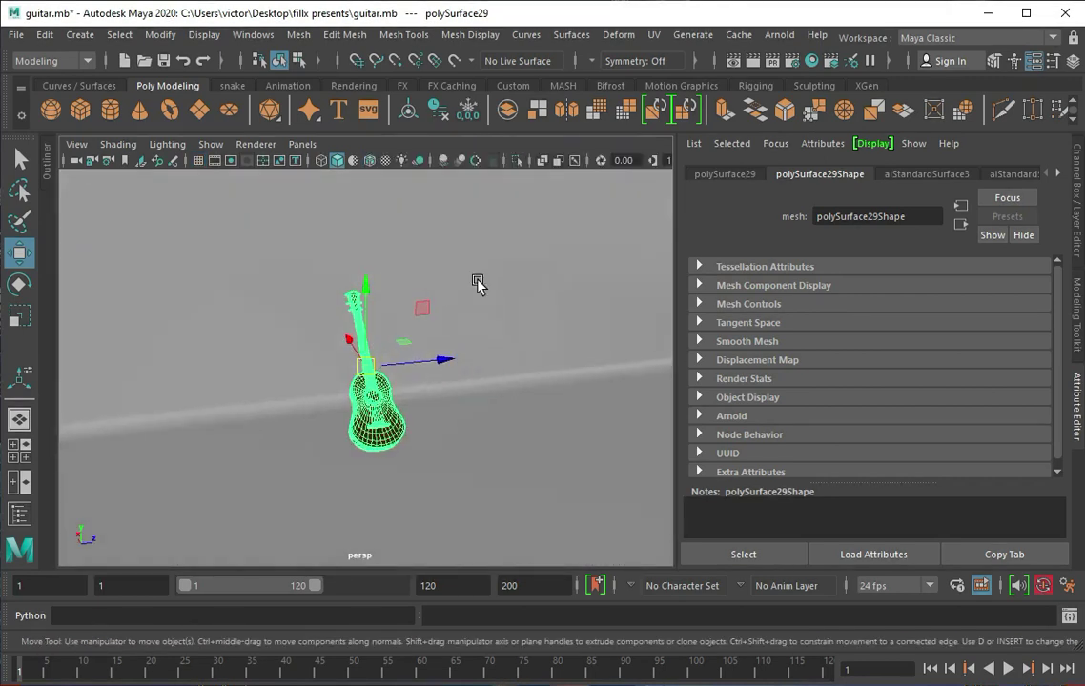
# Step: Give the backdrop a new white aiStandardSurface material
pyautogui.rightClick(481, 400)
pyautogui.click(496, 672)
pyautogui.click(523, 550)
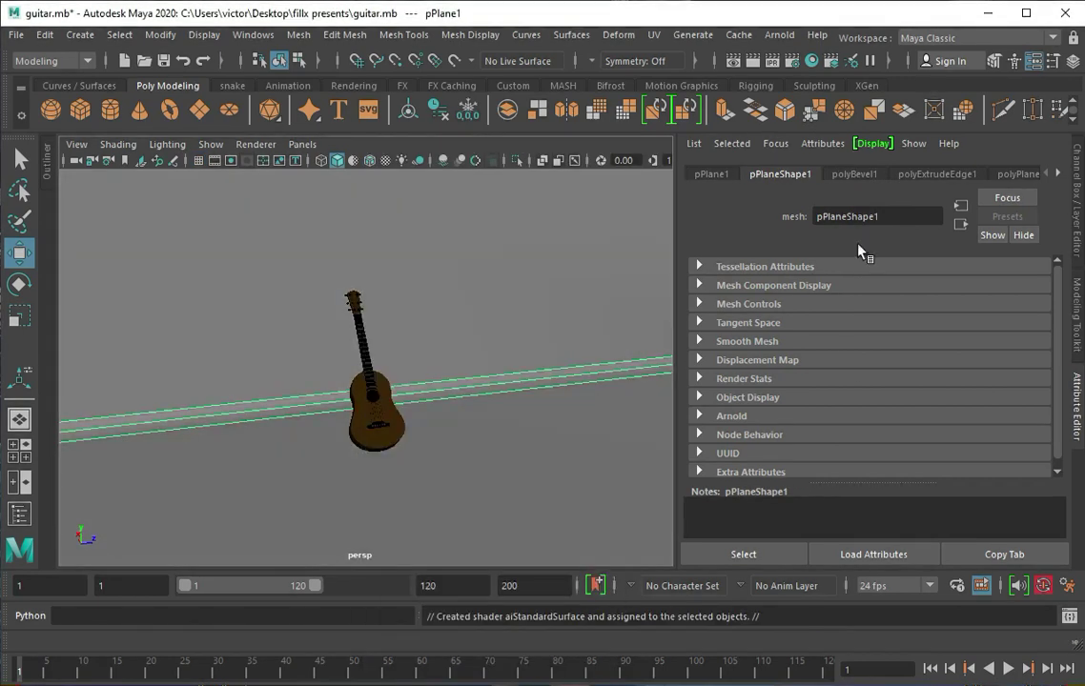
pyautogui.click(862, 386)
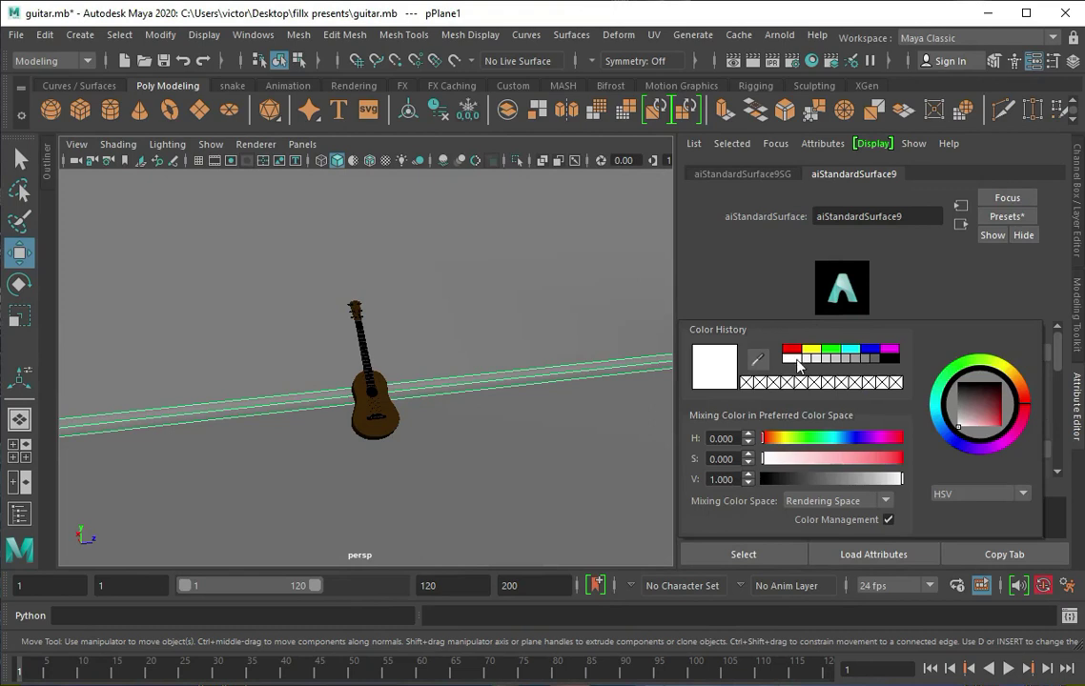
# Step: Add an Arnold area light and rotate it to face the guitar
pyautogui.click(778, 34)
pyautogui.moveTo(858, 120)
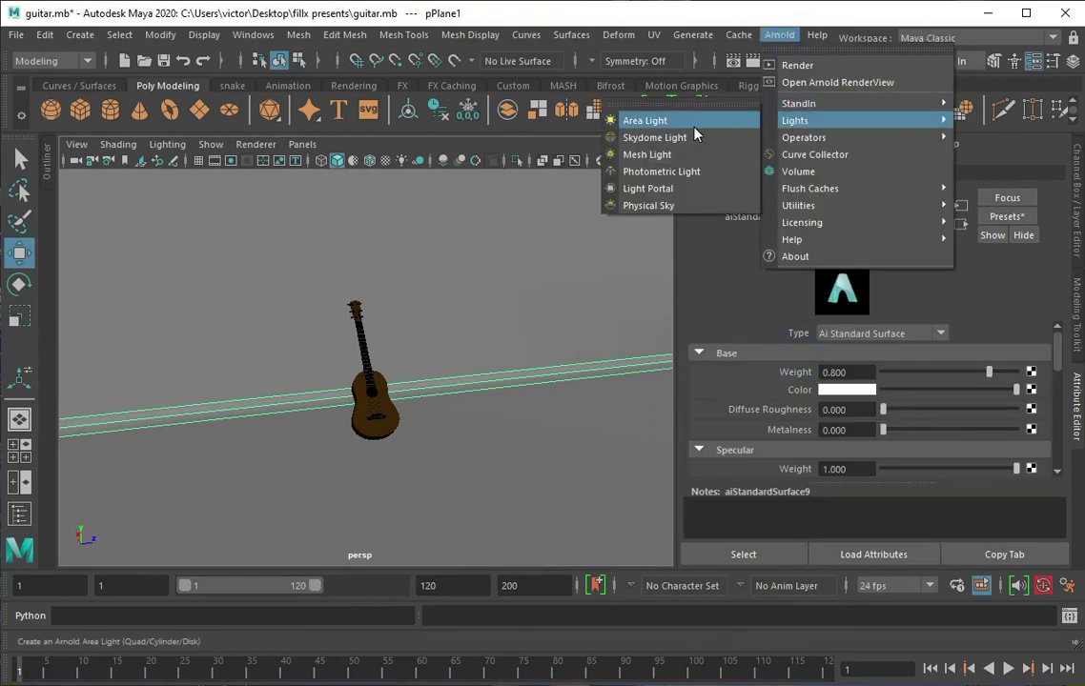
pyautogui.click(694, 127)
pyautogui.scroll(-3, 453, 450)
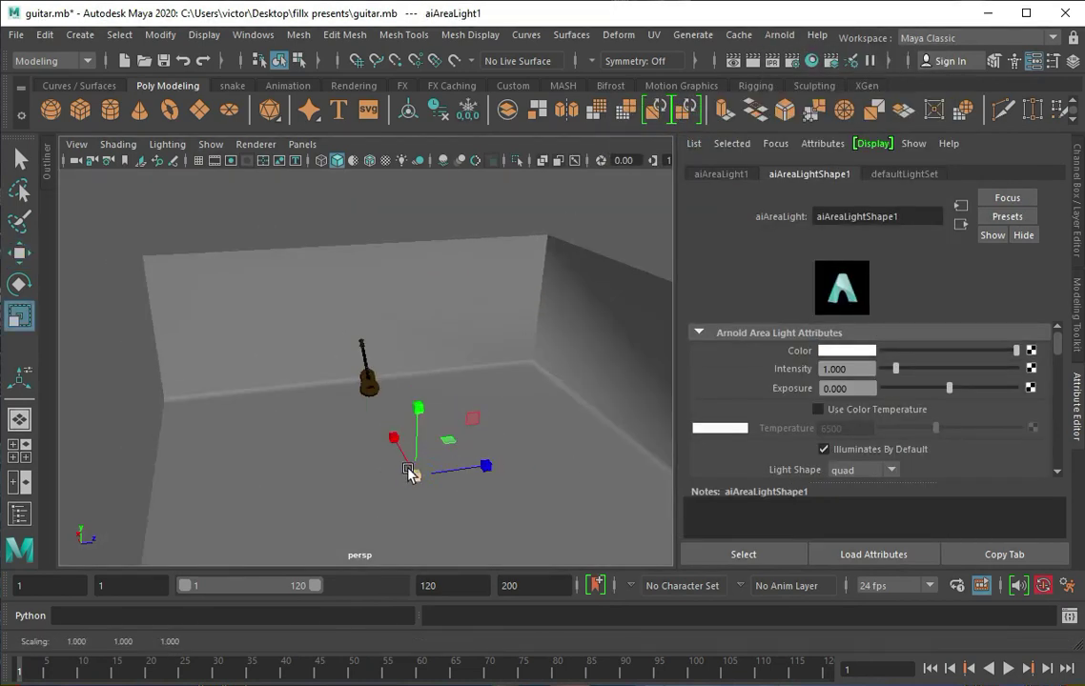
pyautogui.keyDown('alt'); pyautogui.moveTo(413, 474); pyautogui.dragTo(449, 467); pyautogui.keyUp('alt')
pyautogui.moveTo(382, 389)
pyautogui.keyDown('alt'); pyautogui.mouseDown()
pyautogui.moveTo(397, 432)
pyautogui.moveTo(572, 341)
pyautogui.mouseUp(); pyautogui.keyUp('alt')
pyautogui.press('w')
pyautogui.press('w')
pyautogui.press('space')
pyautogui.press('space')
pyautogui.press('e')
pyautogui.moveTo(557, 245)
pyautogui.mouseDown()
pyautogui.moveTo(574, 309)
pyautogui.moveTo(560, 350)
pyautogui.mouseUp()
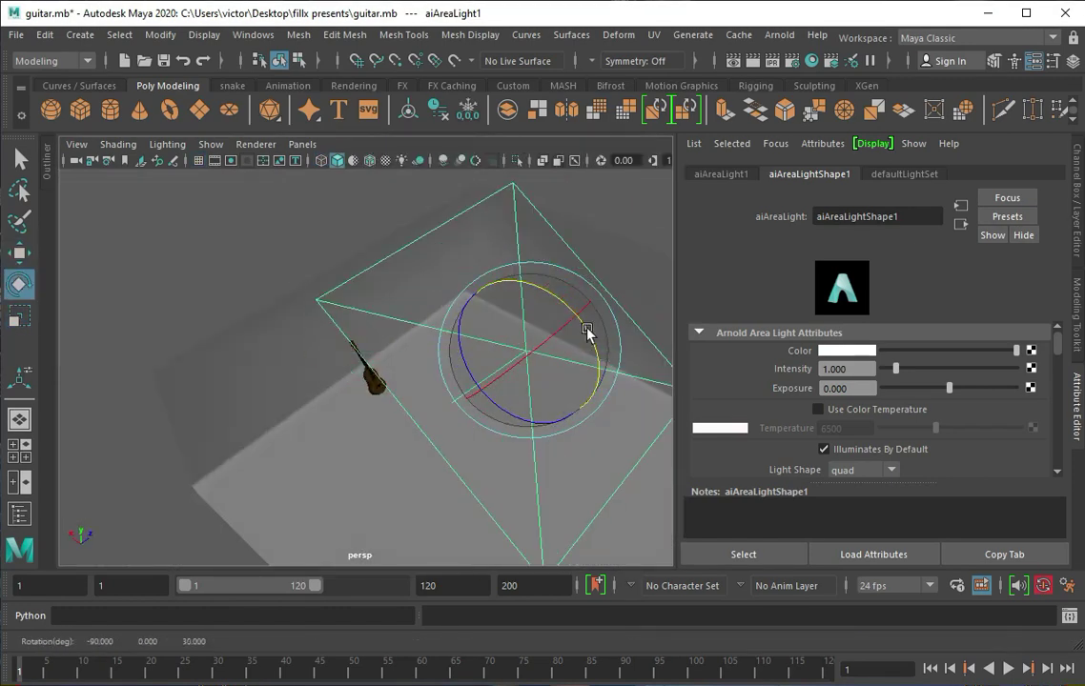
pyautogui.scroll(-3, 772, 390)
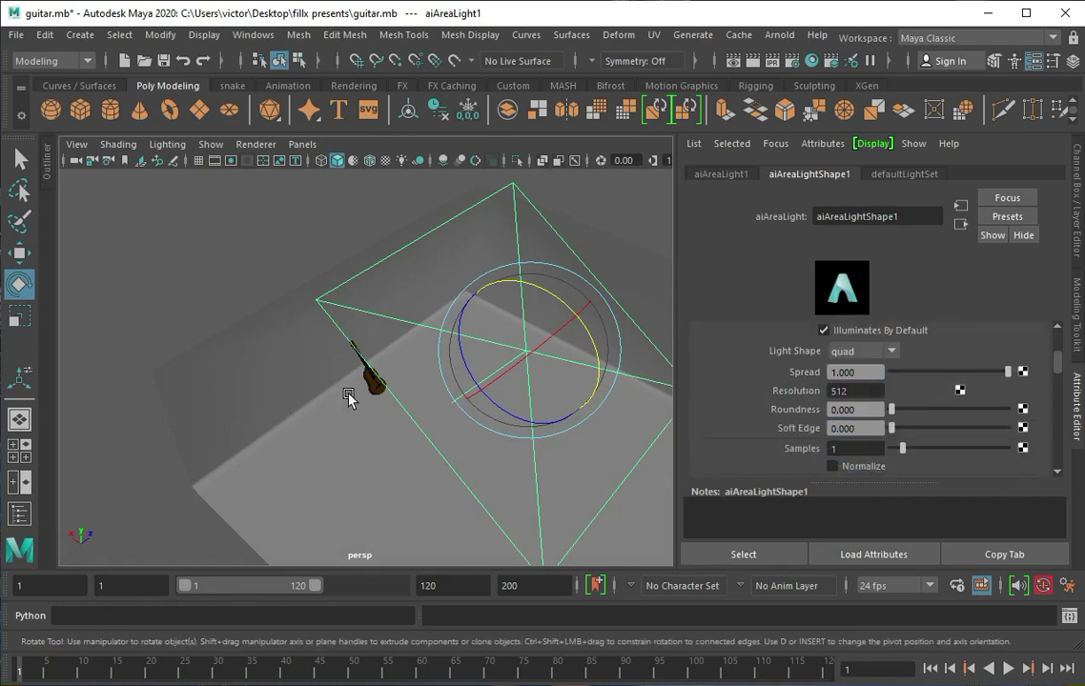
# Step: Frame the guitar, then tint the area light a pale cyan
pyautogui.click(370, 376)
pyautogui.press('f')
pyautogui.click(48, 172)
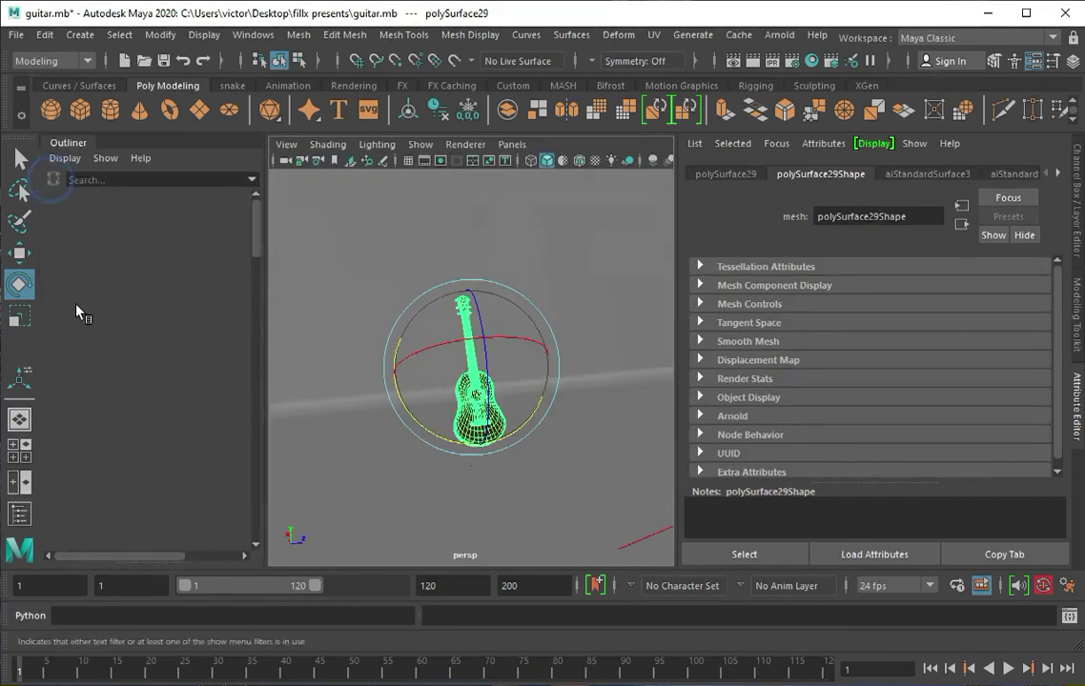
pyautogui.click(121, 295)
pyautogui.click(47, 172)
pyautogui.scroll(2, 772, 381)
pyautogui.click(848, 353)
pyautogui.click(852, 307)
pyautogui.click(848, 350)
pyautogui.click(888, 348)
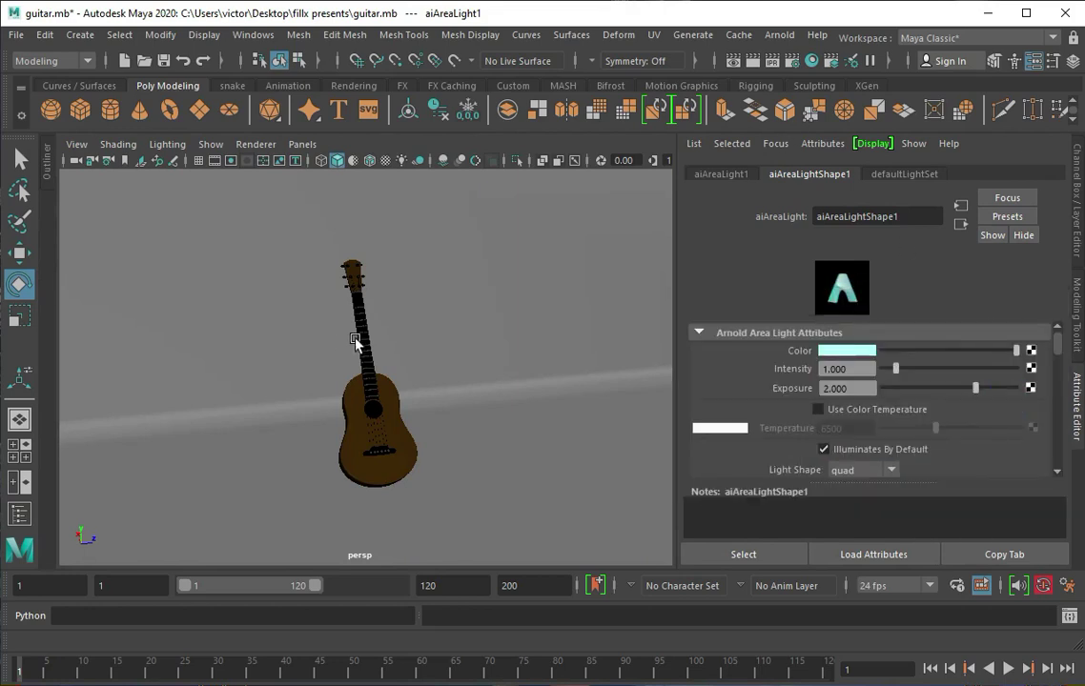
# Step: Show the resolution gate, move the camera closer, and test render the guitar
pyautogui.click(231, 160)
pyautogui.keyDown('alt'); pyautogui.moveTo(259, 317); pyautogui.dragTo(290, 351, button='right'); pyautogui.keyUp('alt')
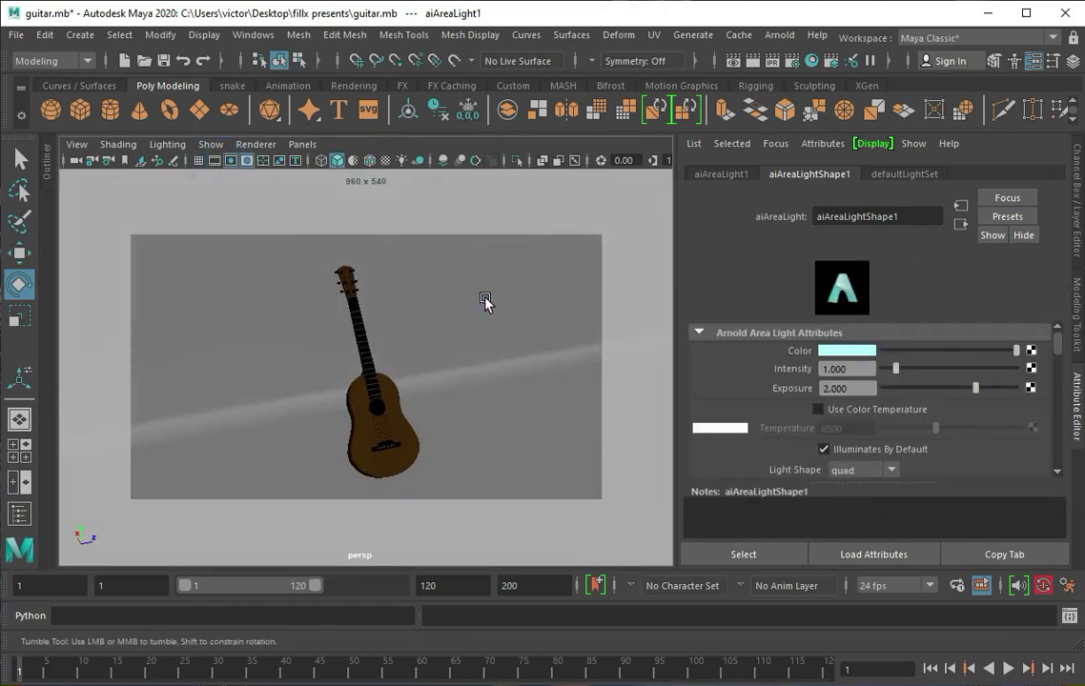
pyautogui.click(732, 60)
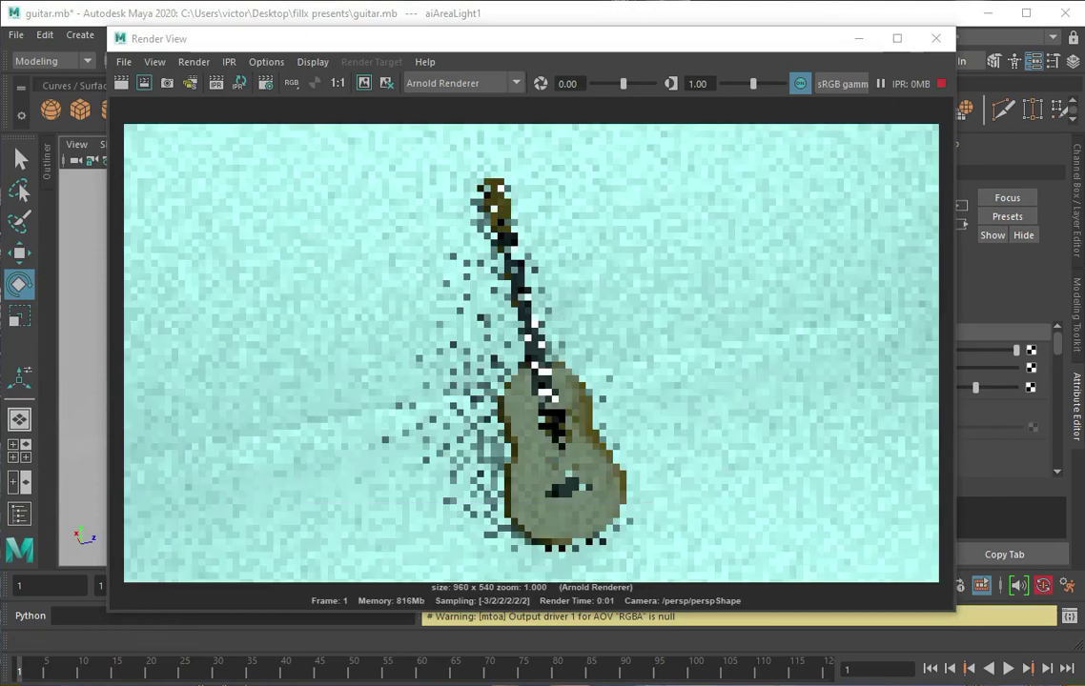